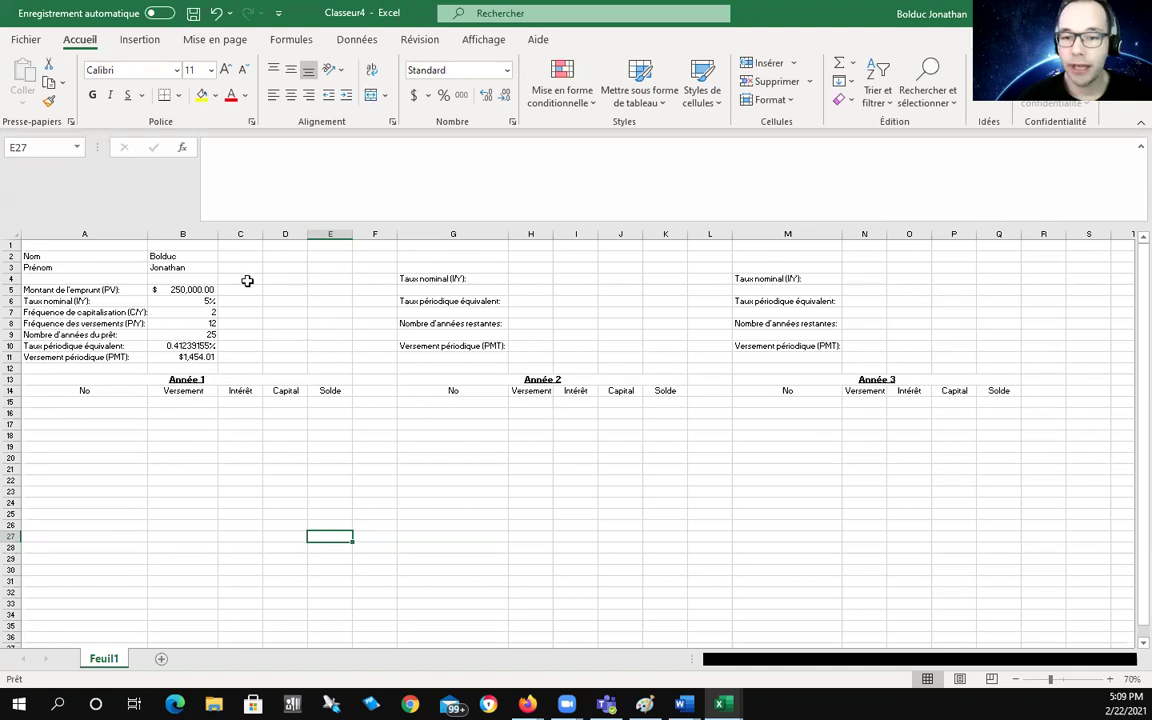
Open B10's equivalent periodic rate formula =(1+B6/B7)^(B7/B8)-1 in edit mode to check its references.
scroll(90, 335, "up", 1, "ctrl")
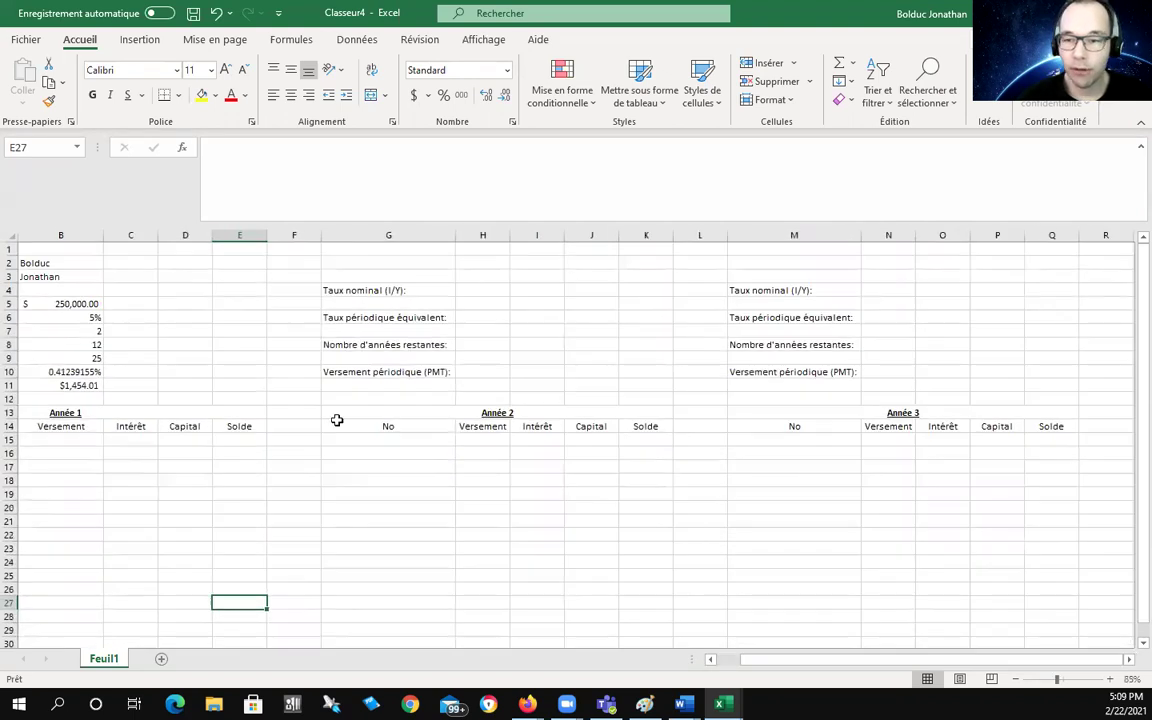
left_click_drag(800, 662, 760, 665)
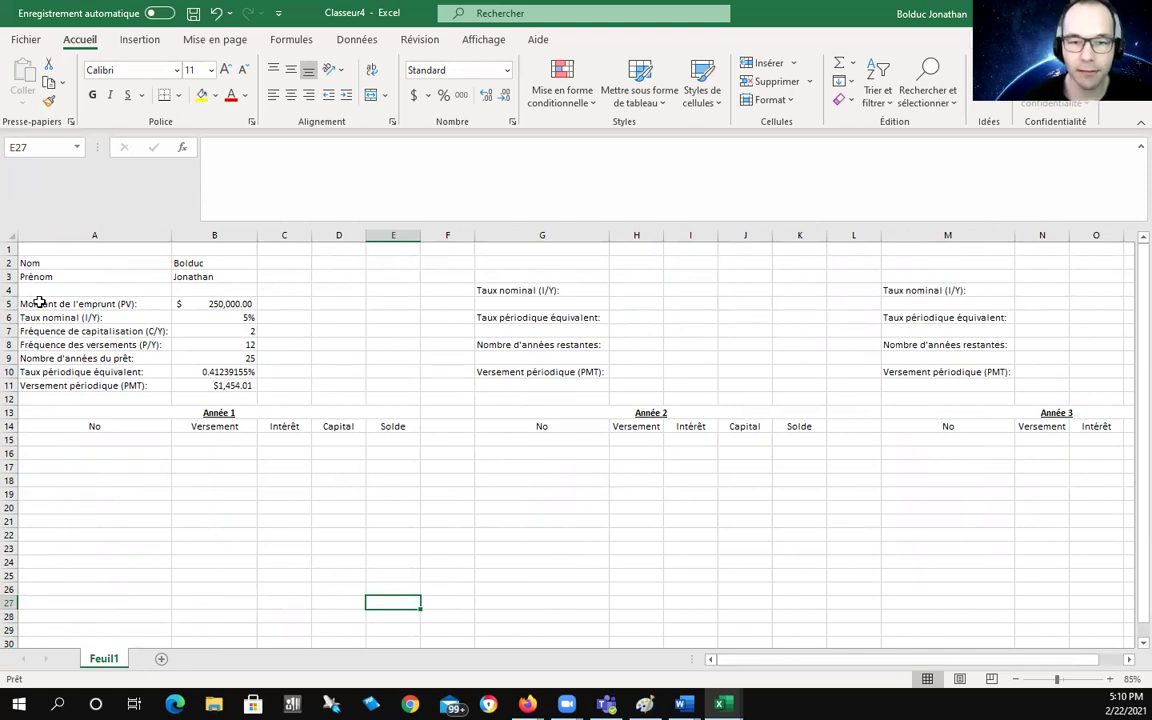
scroll(31, 298, "up", 2, "ctrl")
left_click_drag(790, 656, 684, 656)
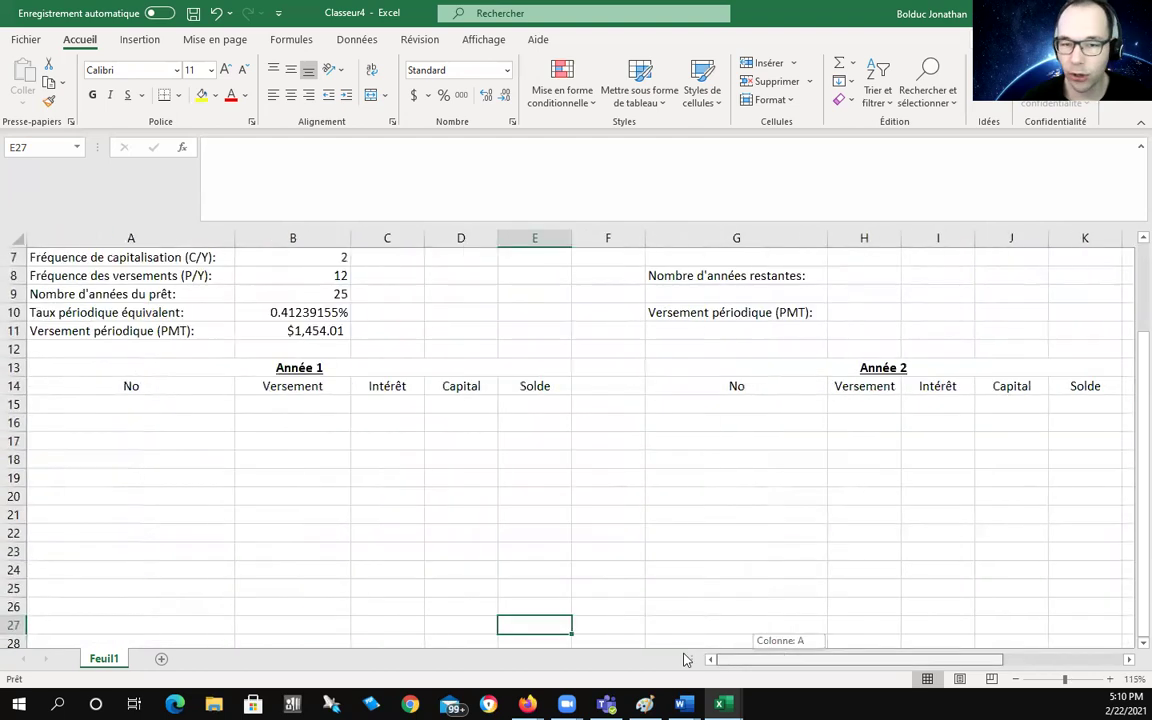
scroll(192, 412, "up", 1)
scroll(198, 419, "up", 1)
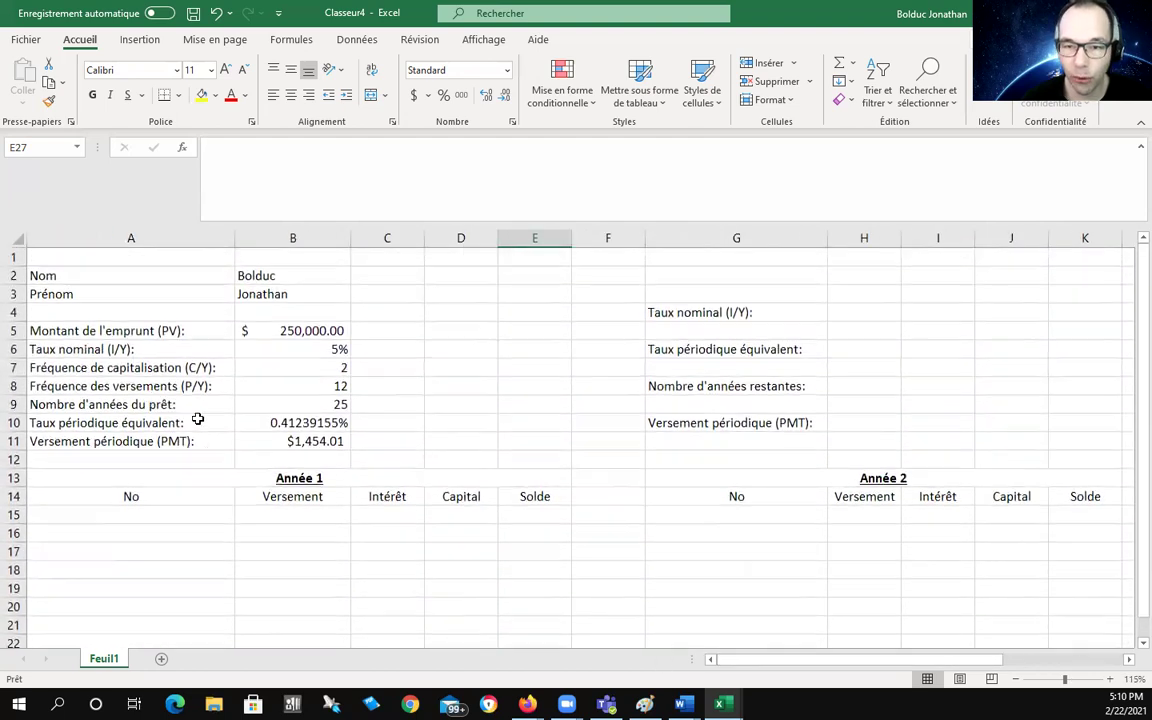
left_click(317, 422)
double_click(317, 422)
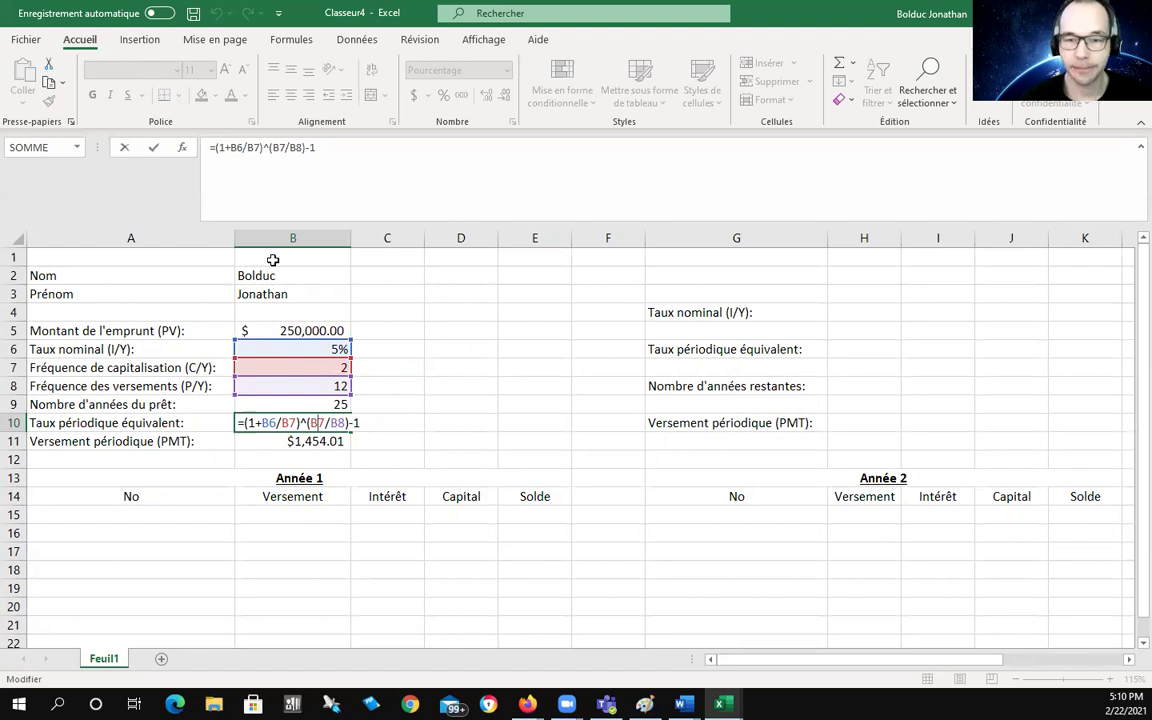
Confirm B10 unchanged and review B11's payment formula =-VPM(B10,B8*B9,B5,0,0), giving $1,454.01.
left_click(153, 148)
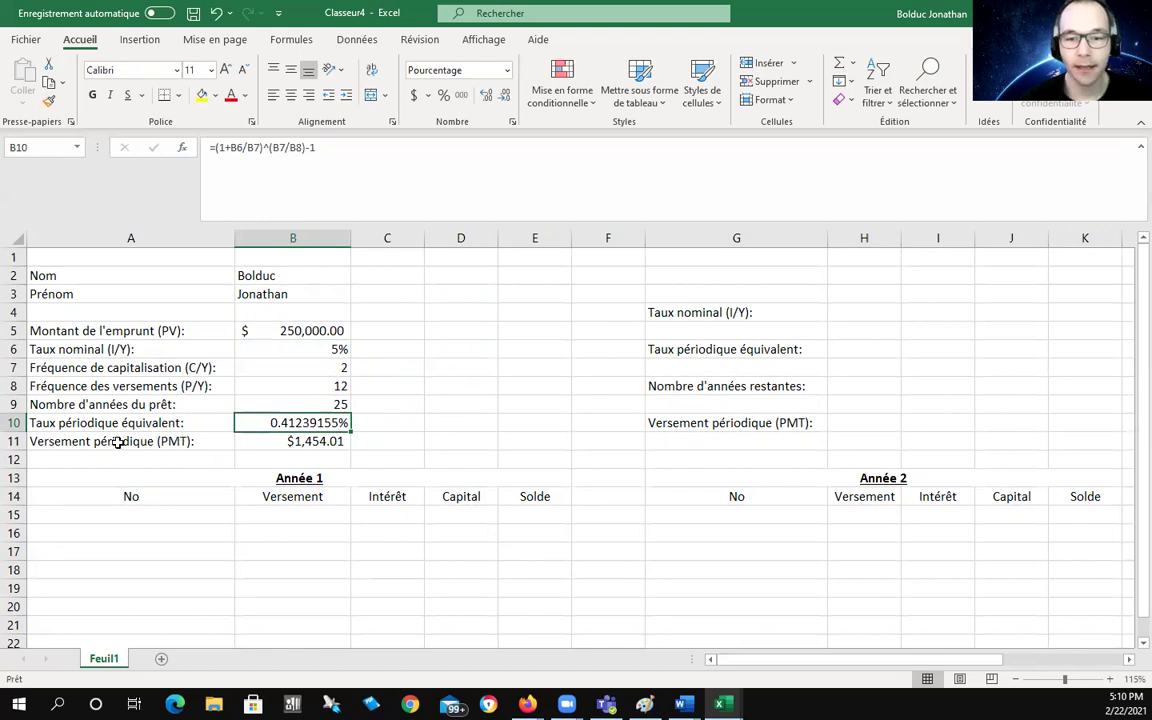
left_click(316, 440)
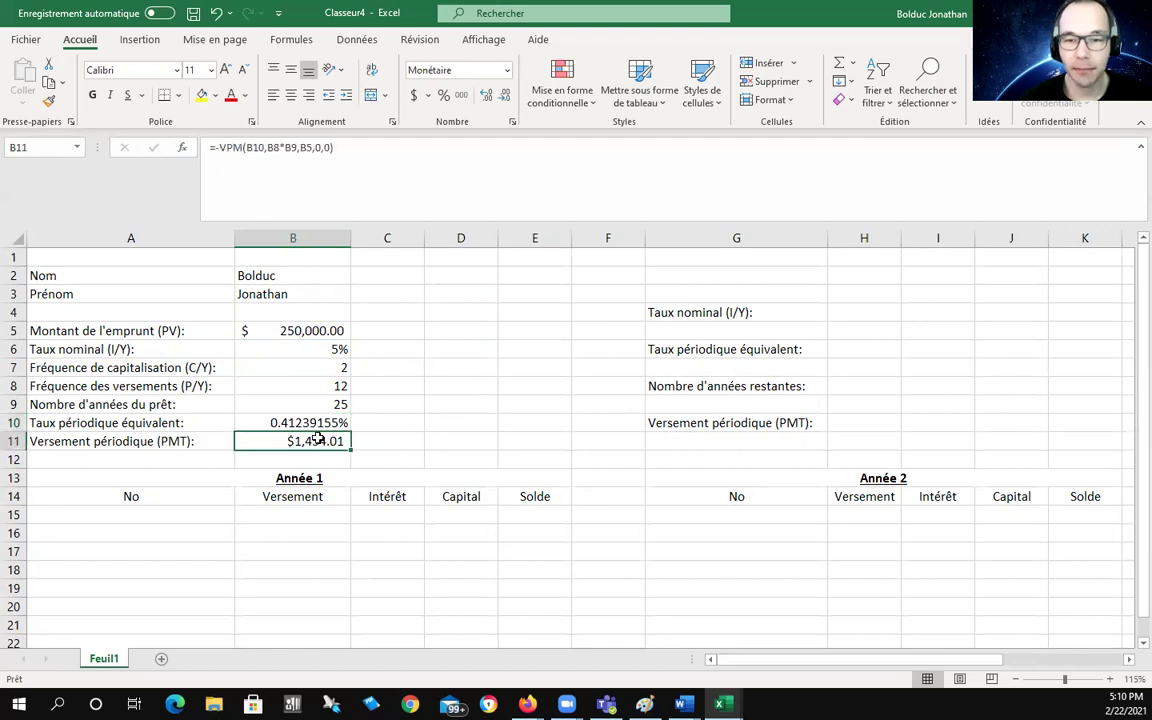
double_click(316, 440)
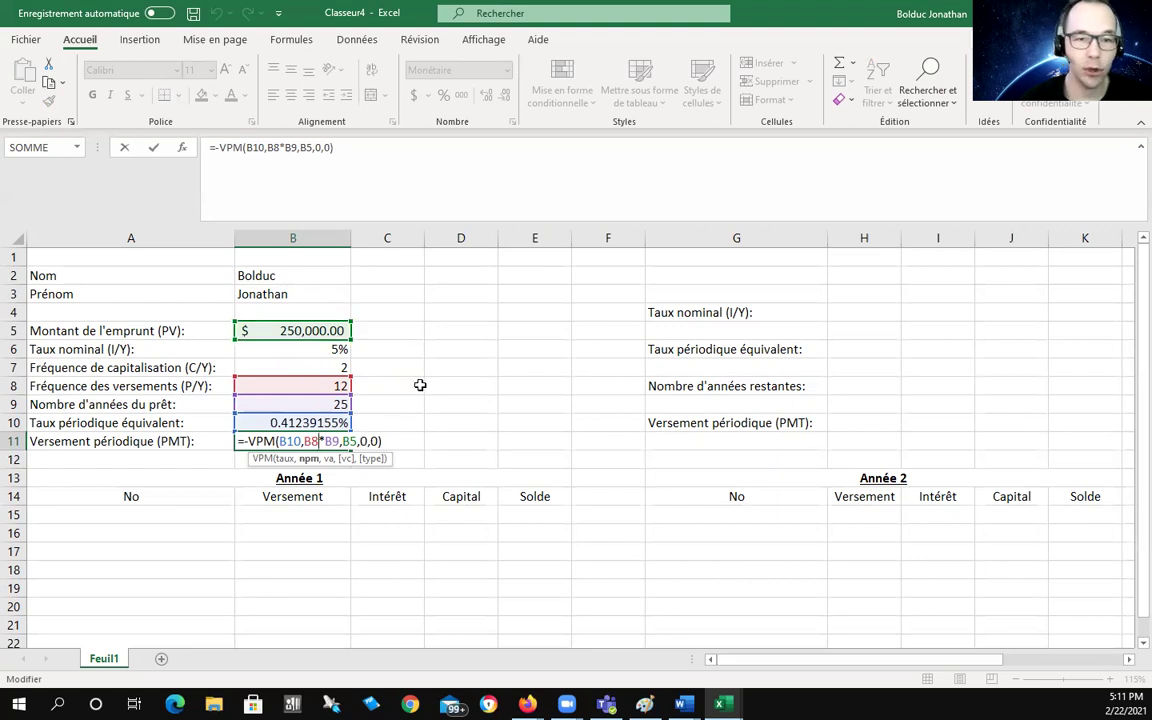
left_click(155, 150)
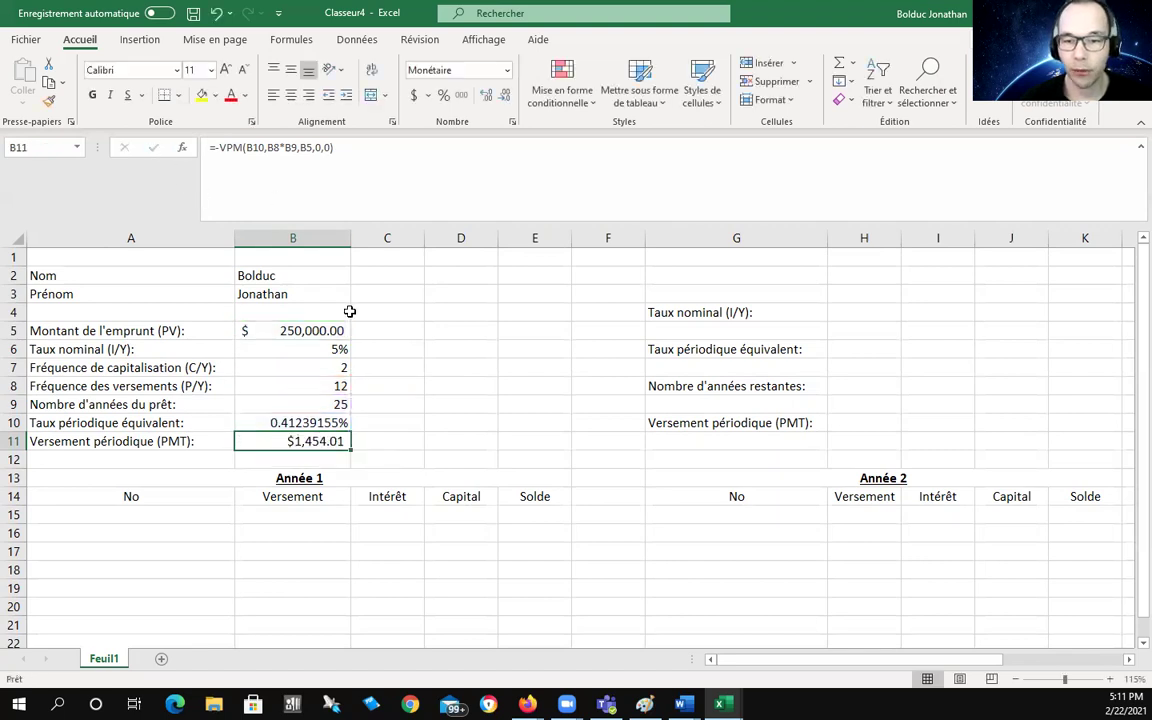
left_click(479, 385)
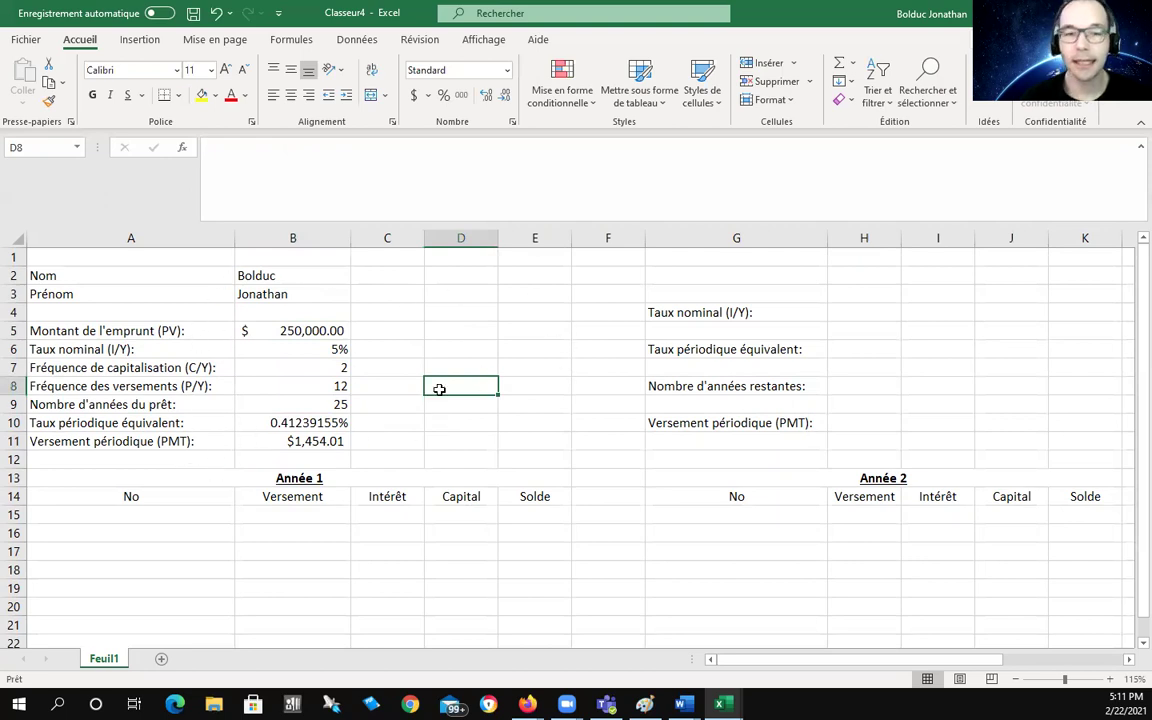
scroll(497, 391, "down", 1, "ctrl")
scroll(492, 390, "down", 1, "ctrl")
scroll(492, 390, "down", 1, "ctrl")
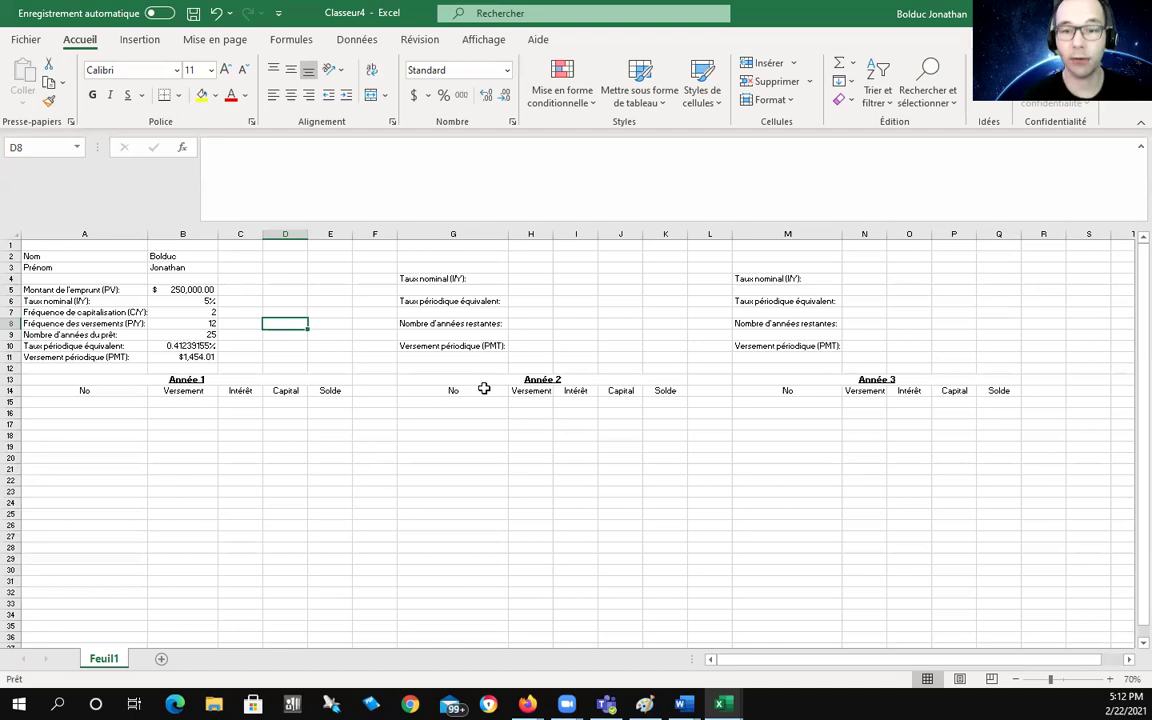
scroll(257, 345, "up", 3)
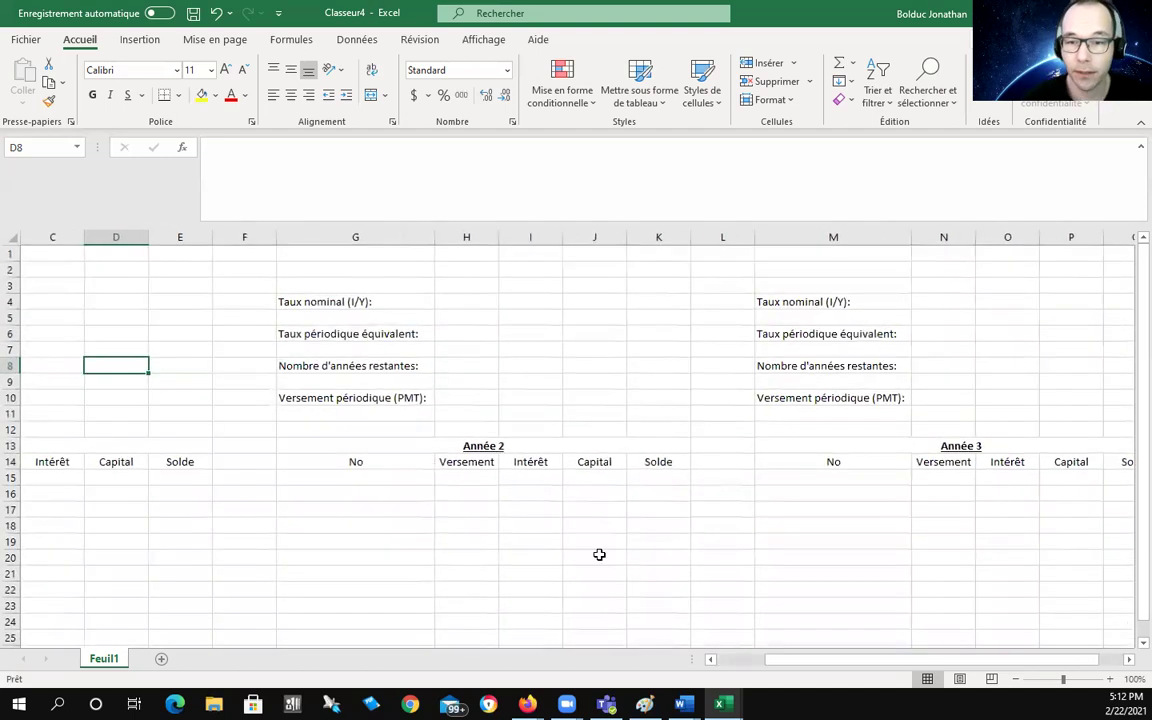
left_click_drag(882, 660, 789, 660)
Enter 0.055 in H4 and format it as a one-decimal percentage reading 5.5%.
left_click(762, 300)
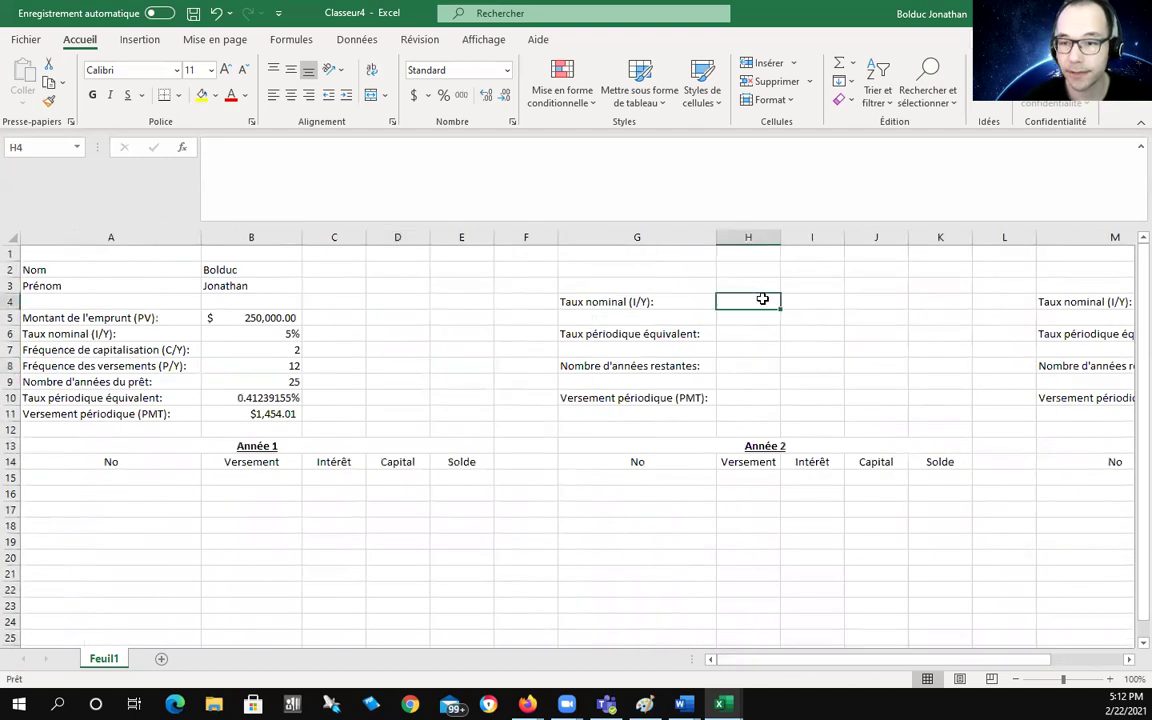
type("0.055")
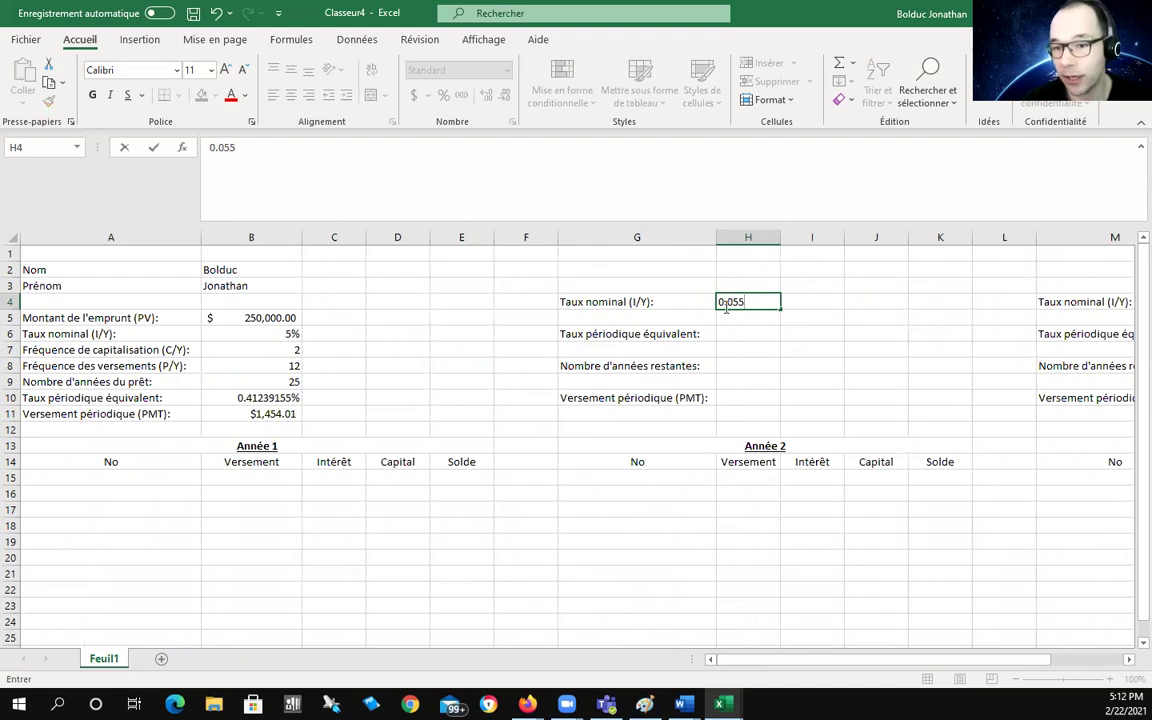
left_click(747, 350)
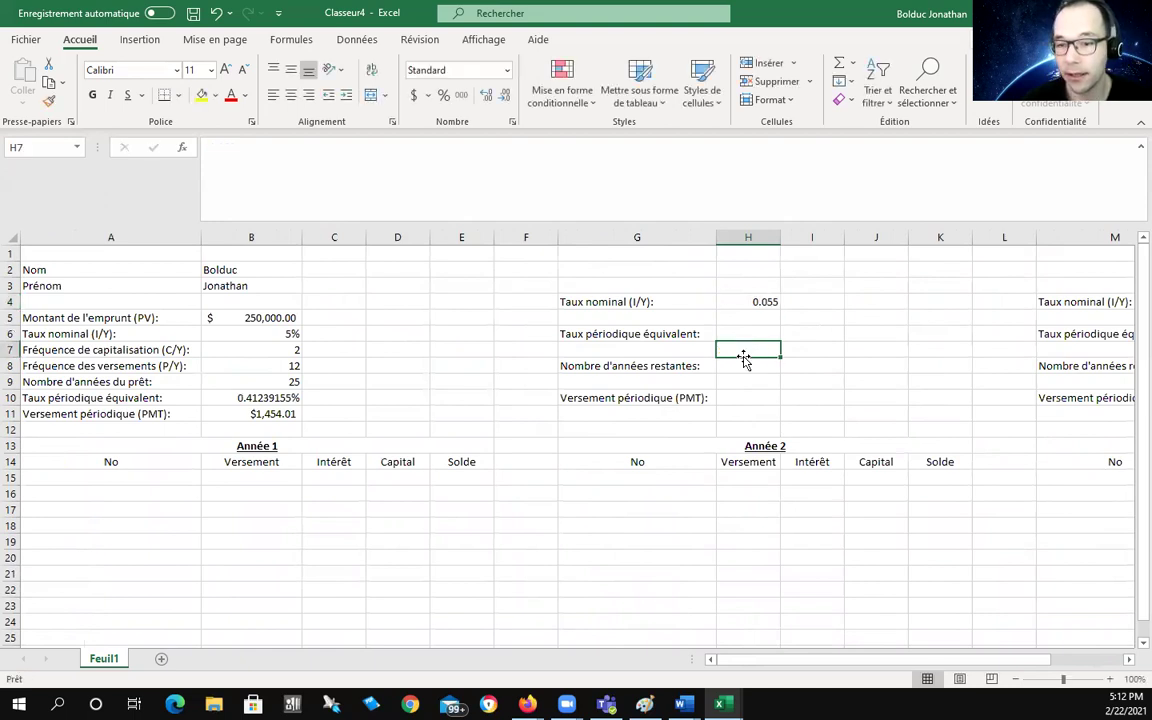
left_click(755, 301)
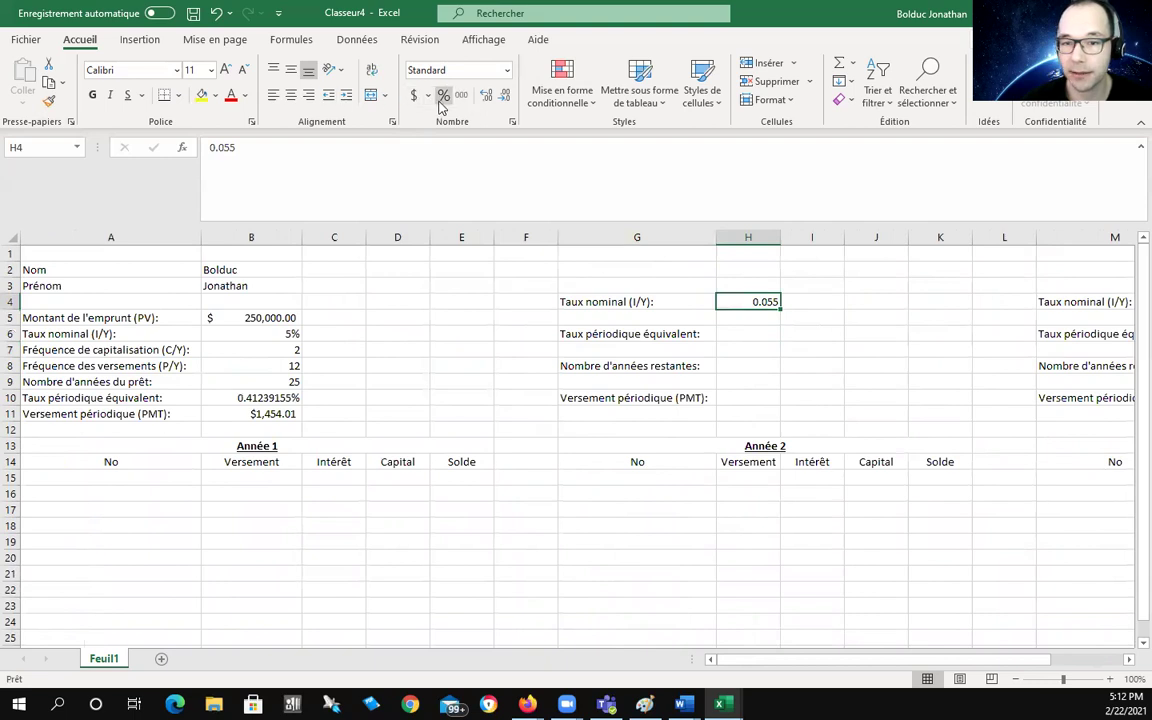
left_click(443, 95)
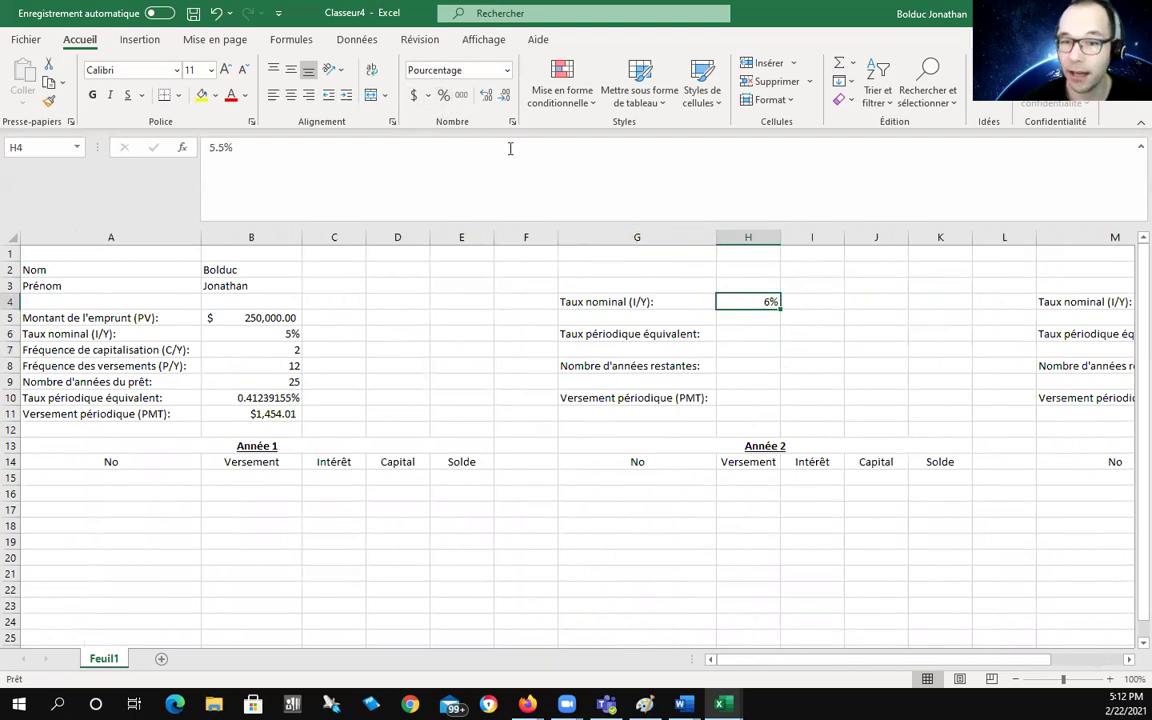
left_click(485, 97)
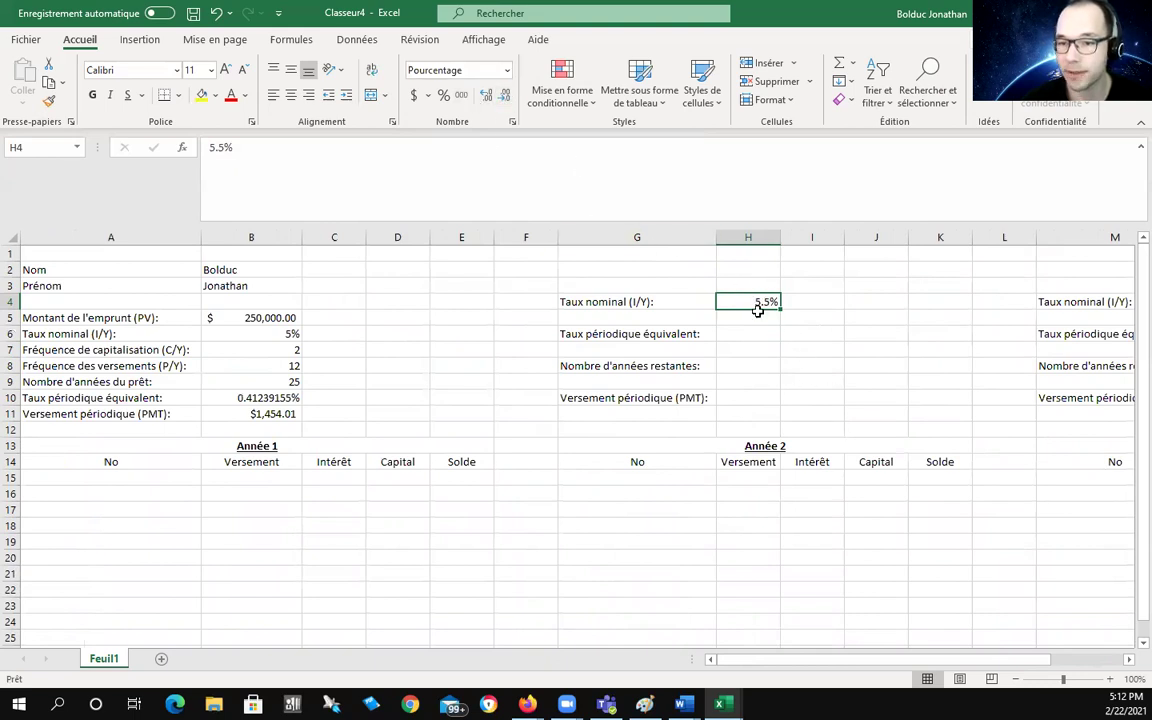
left_click(868, 360)
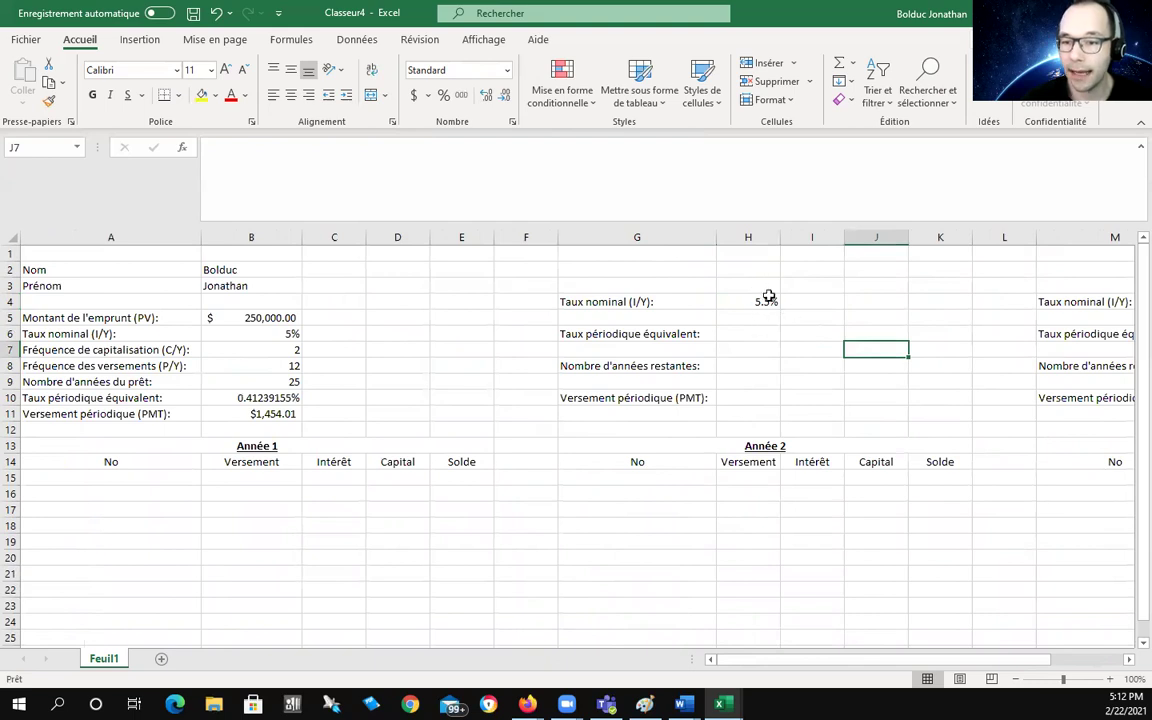
left_click_drag(855, 665, 934, 662)
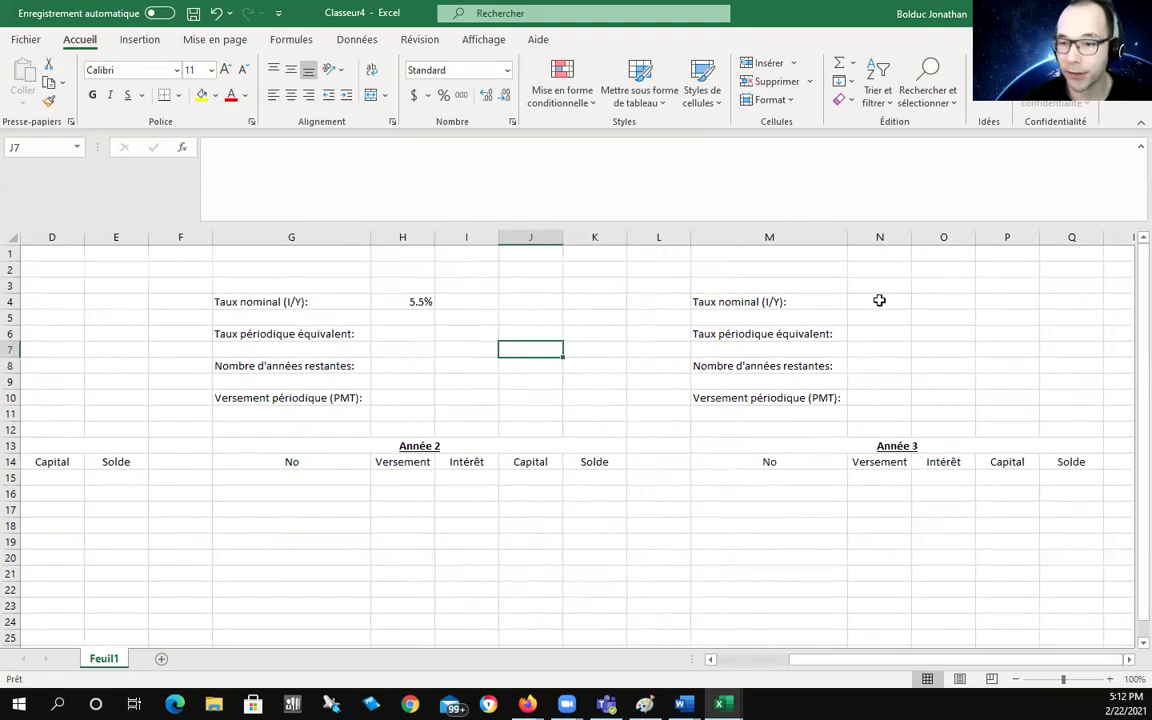
Enter 0.06 in N4 and format it as a one-decimal percentage reading 6.0%.
left_click(879, 300)
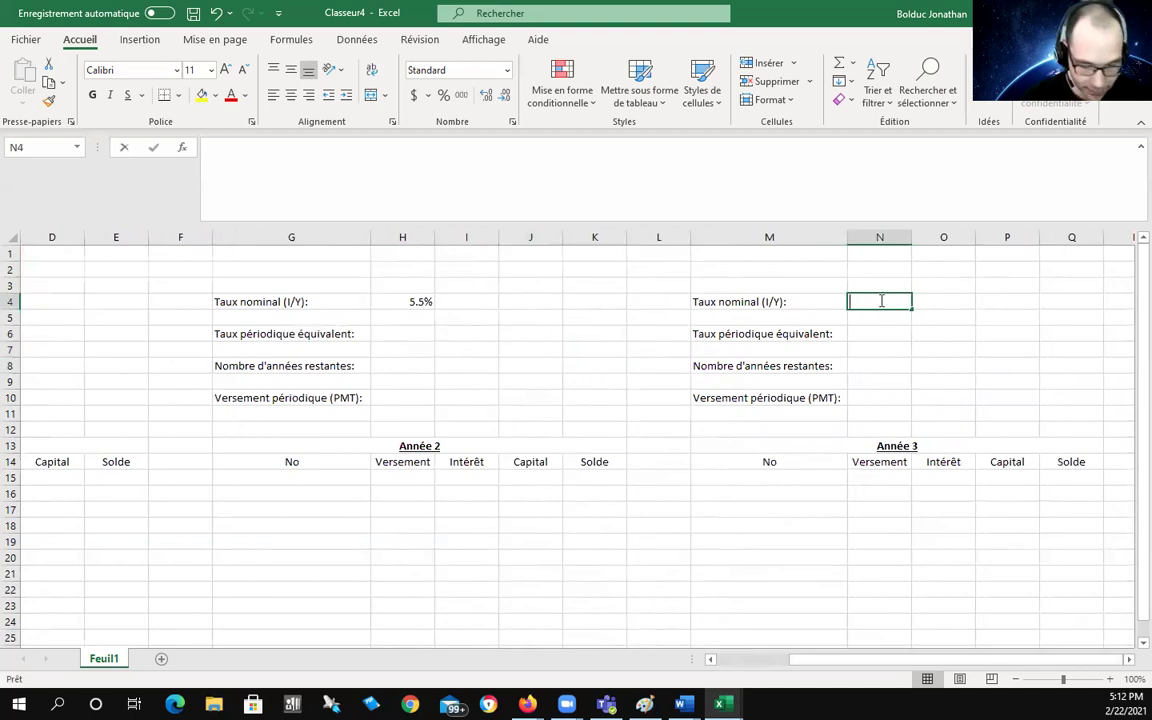
type("0.06")
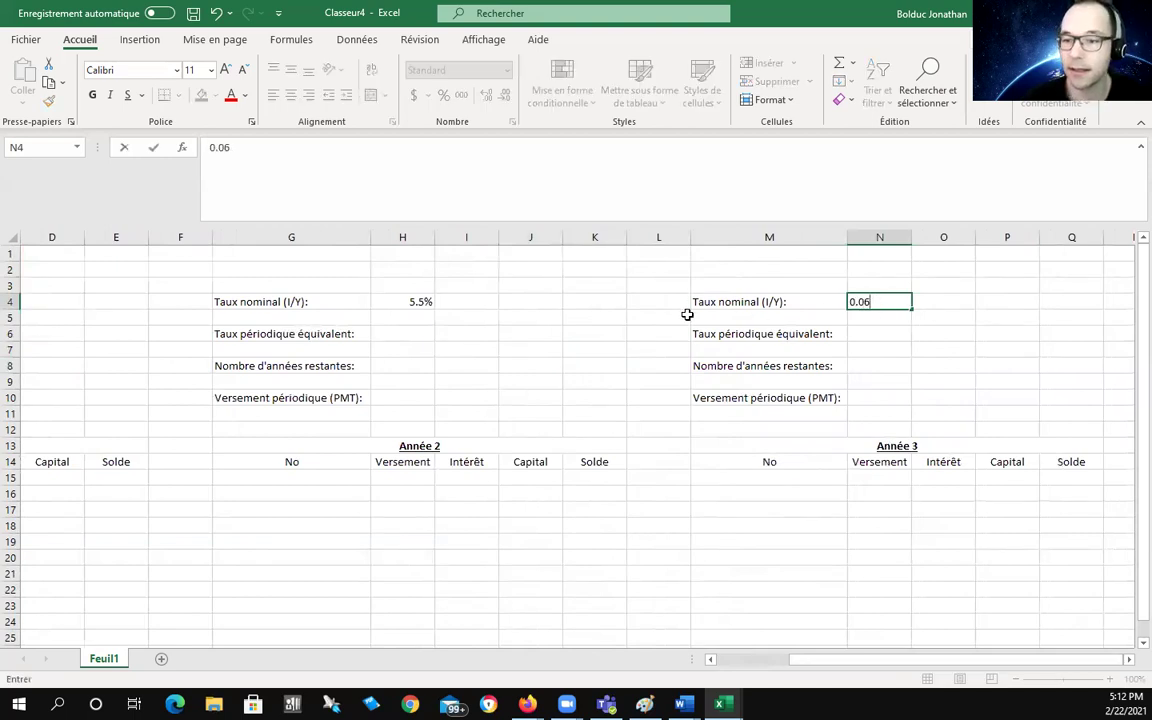
left_click(655, 333)
left_click(857, 301)
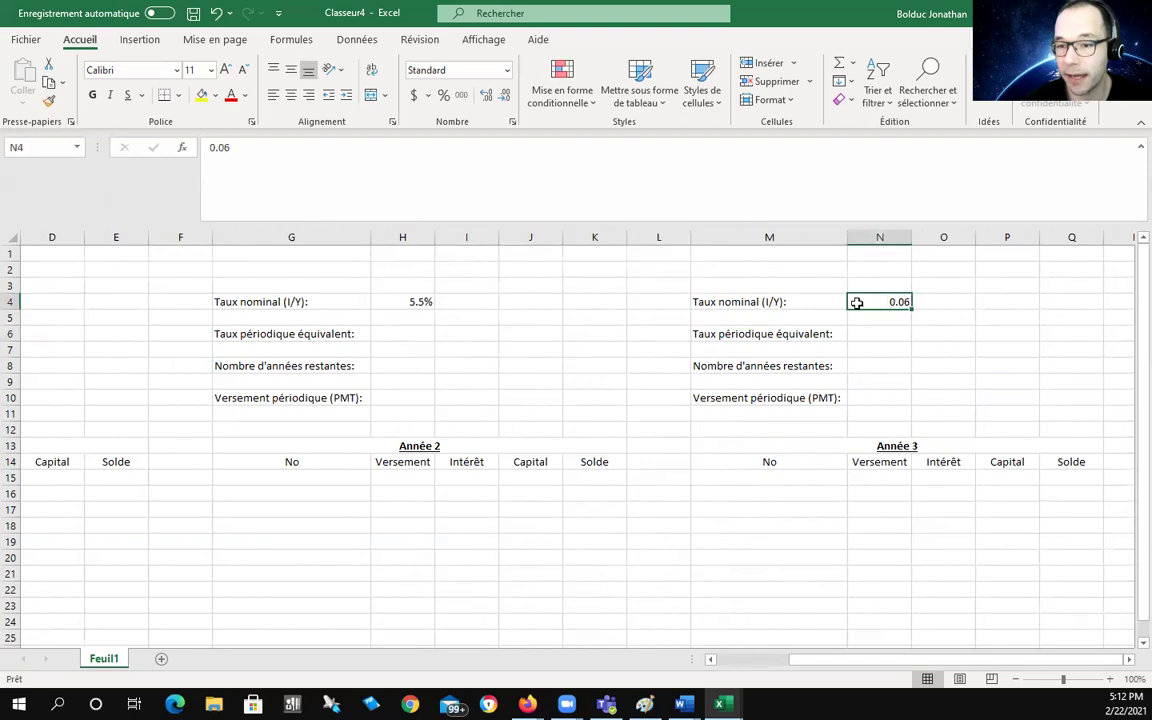
left_click(428, 95)
left_click(428, 95)
left_click(443, 95)
left_click(486, 95)
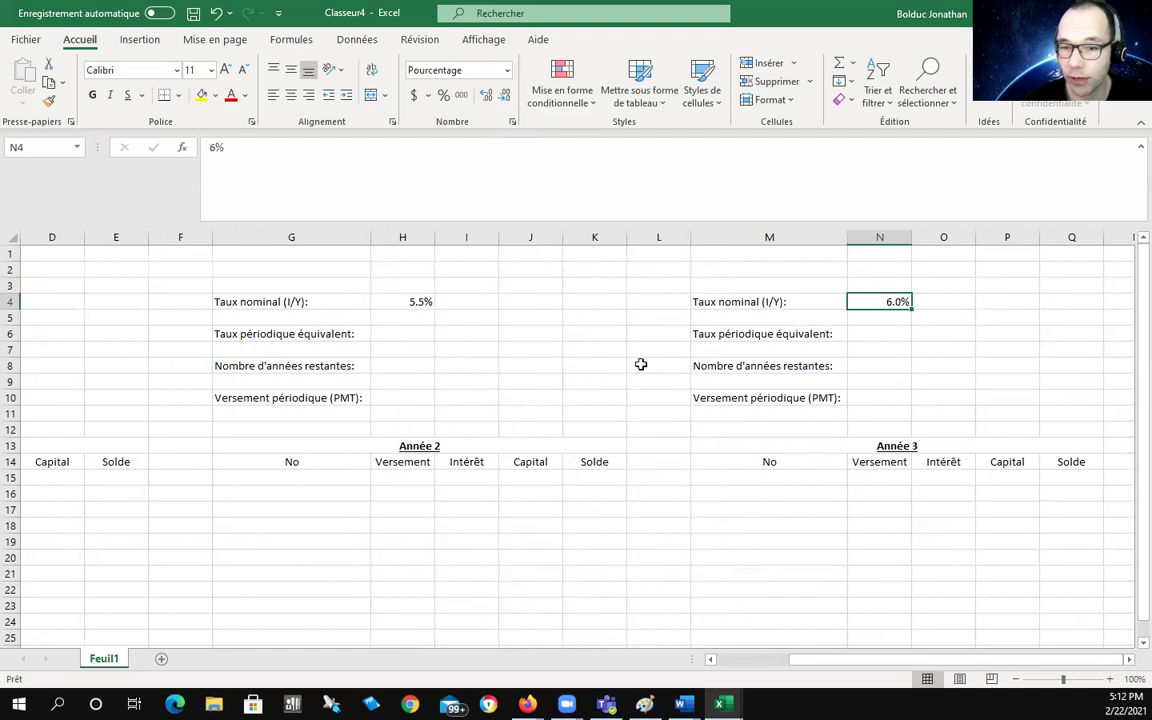
left_click(514, 347)
left_click_drag(893, 664, 805, 664)
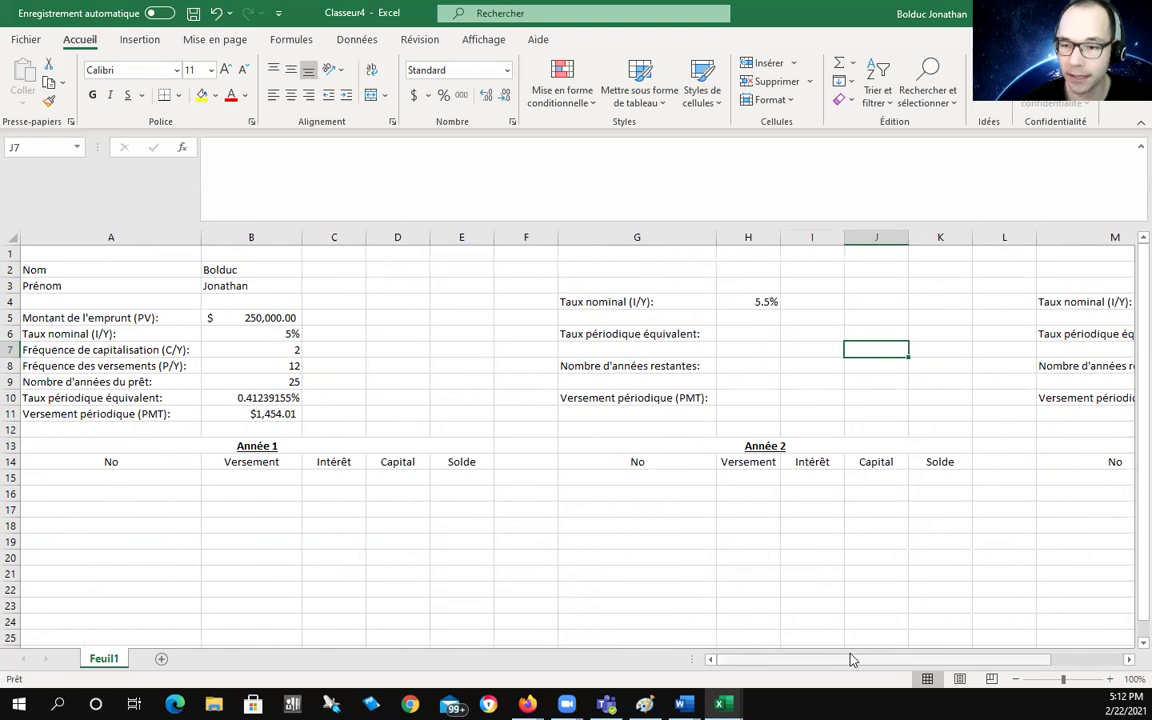
left_click_drag(855, 660, 918, 663)
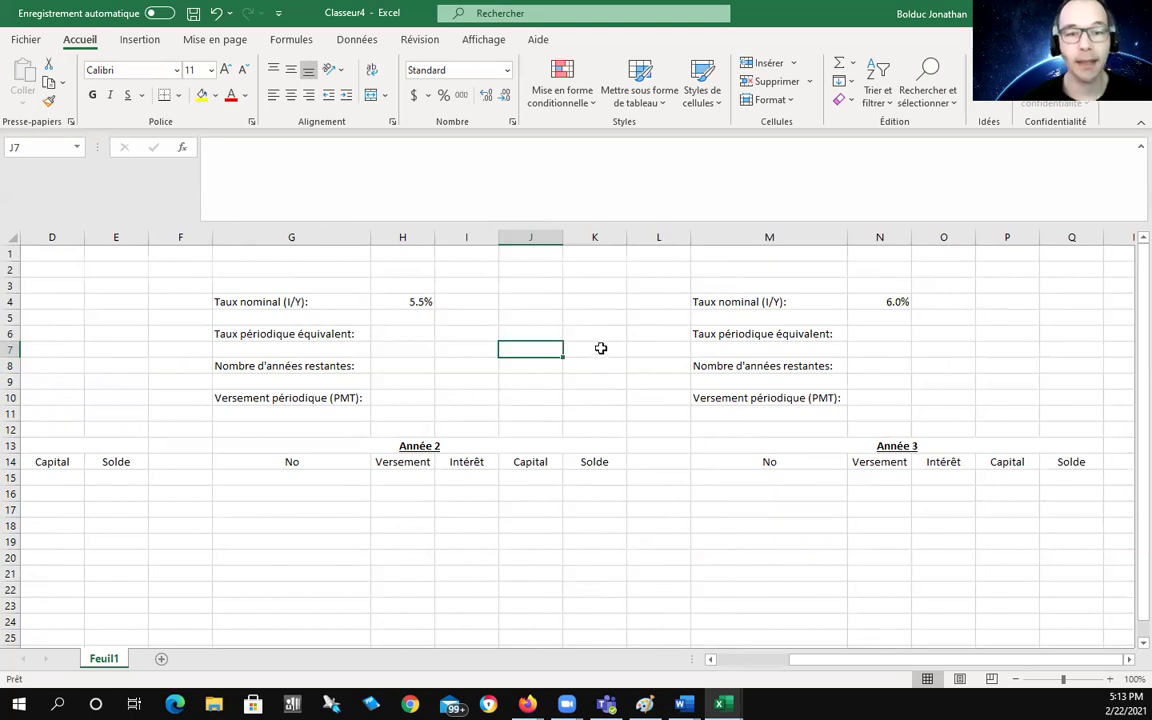
left_click_drag(848, 660, 768, 664)
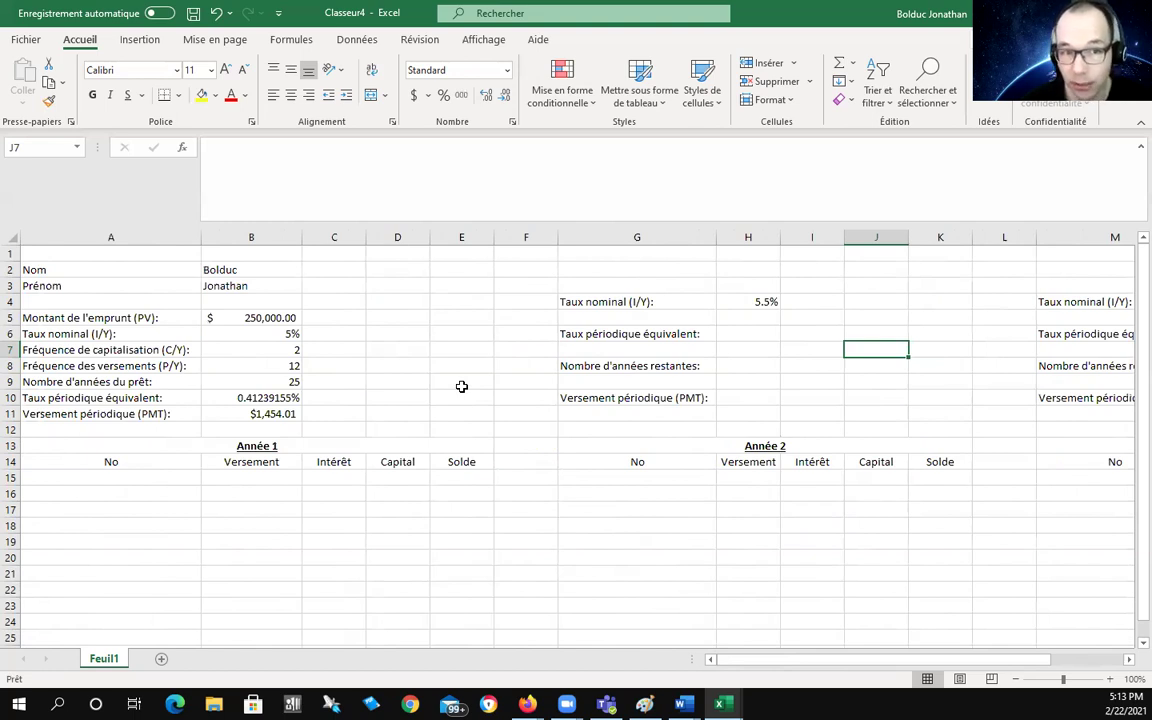
left_click(288, 334)
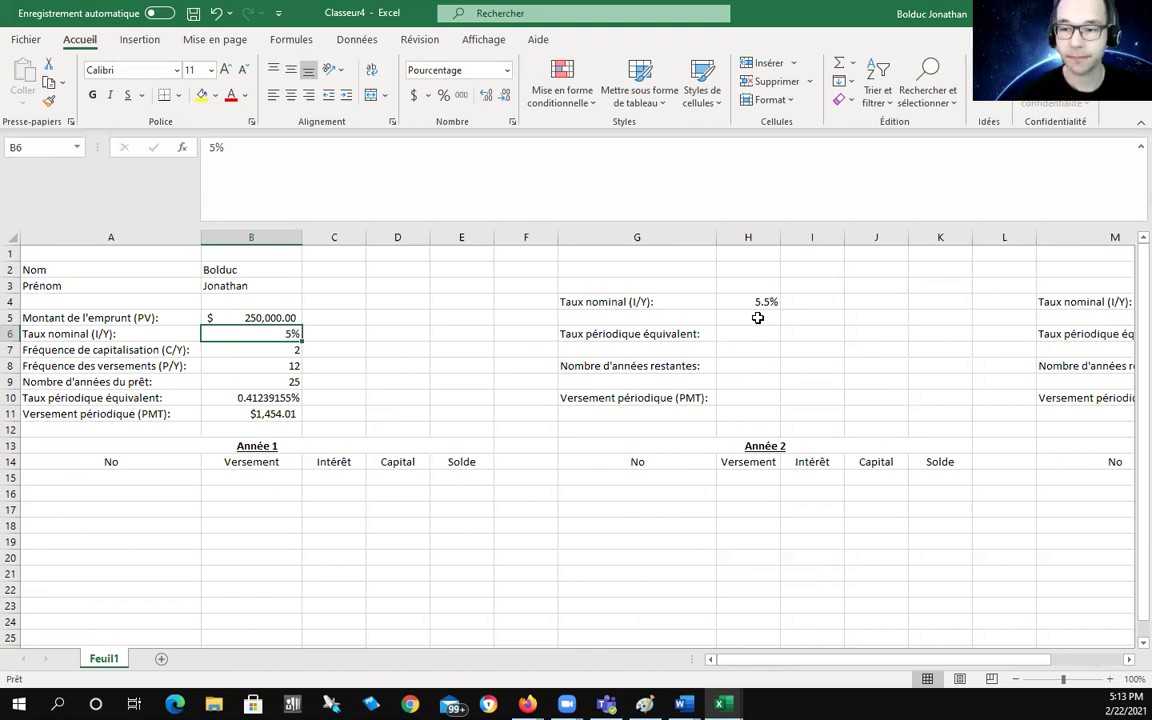
Enter 0 in A15 and the formula =A15+1 in A16.
left_click(378, 383)
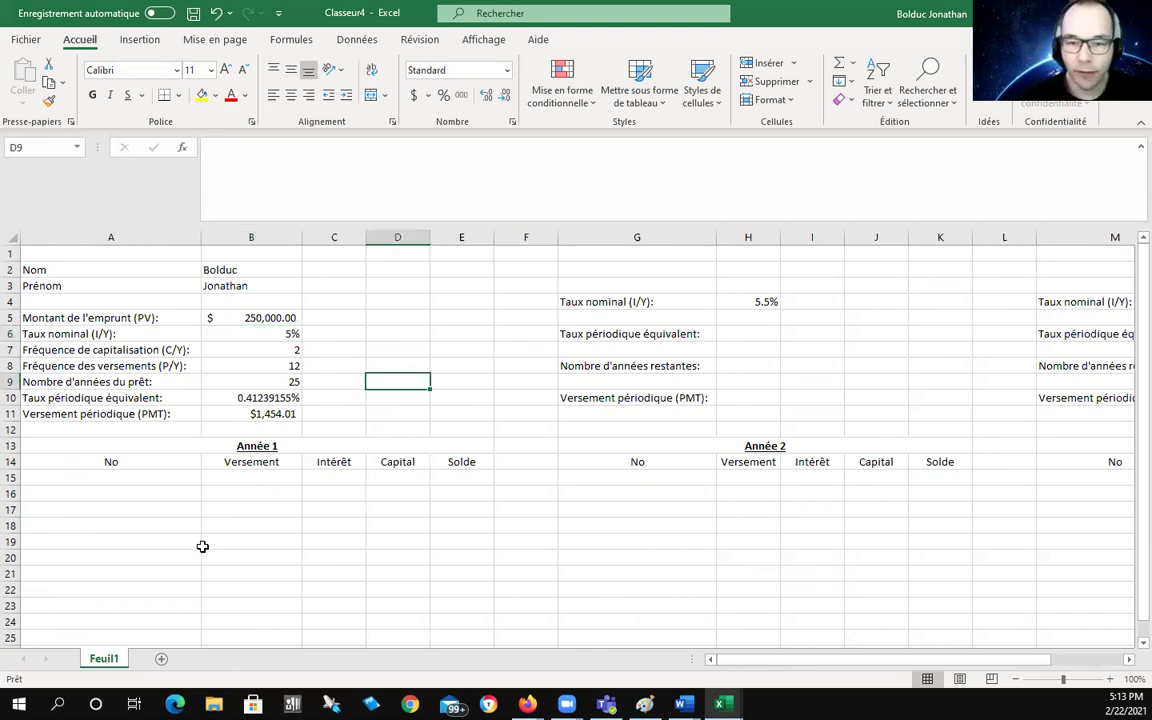
left_click(152, 478)
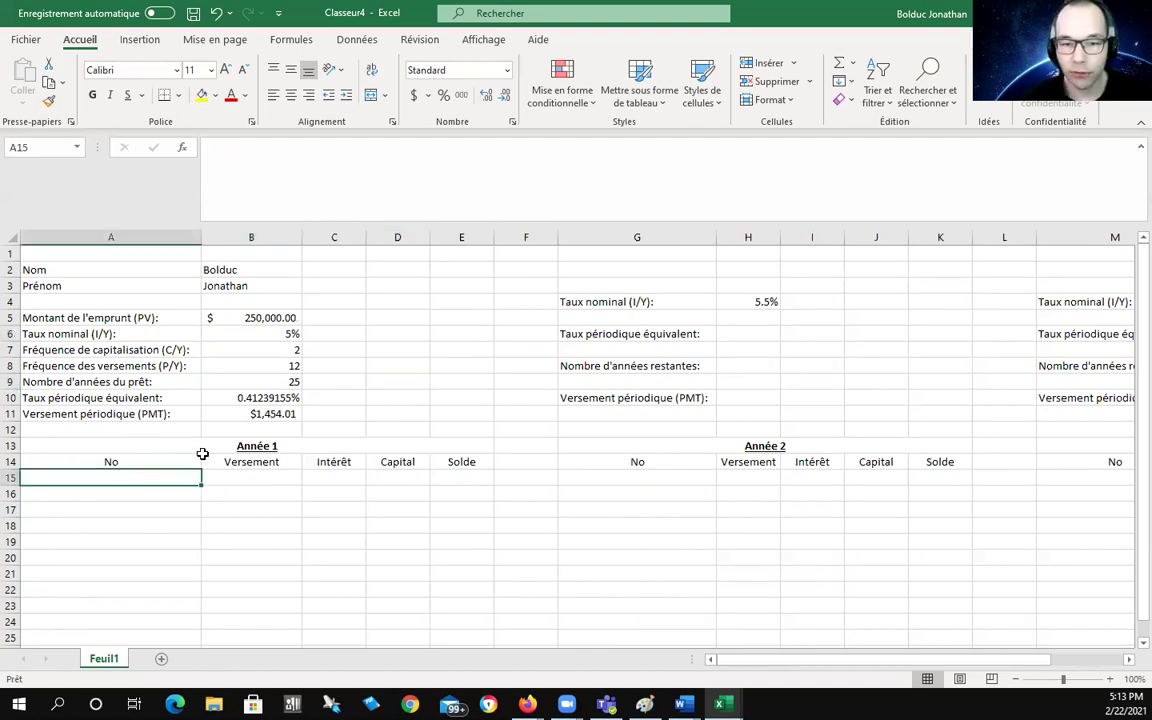
type("0")
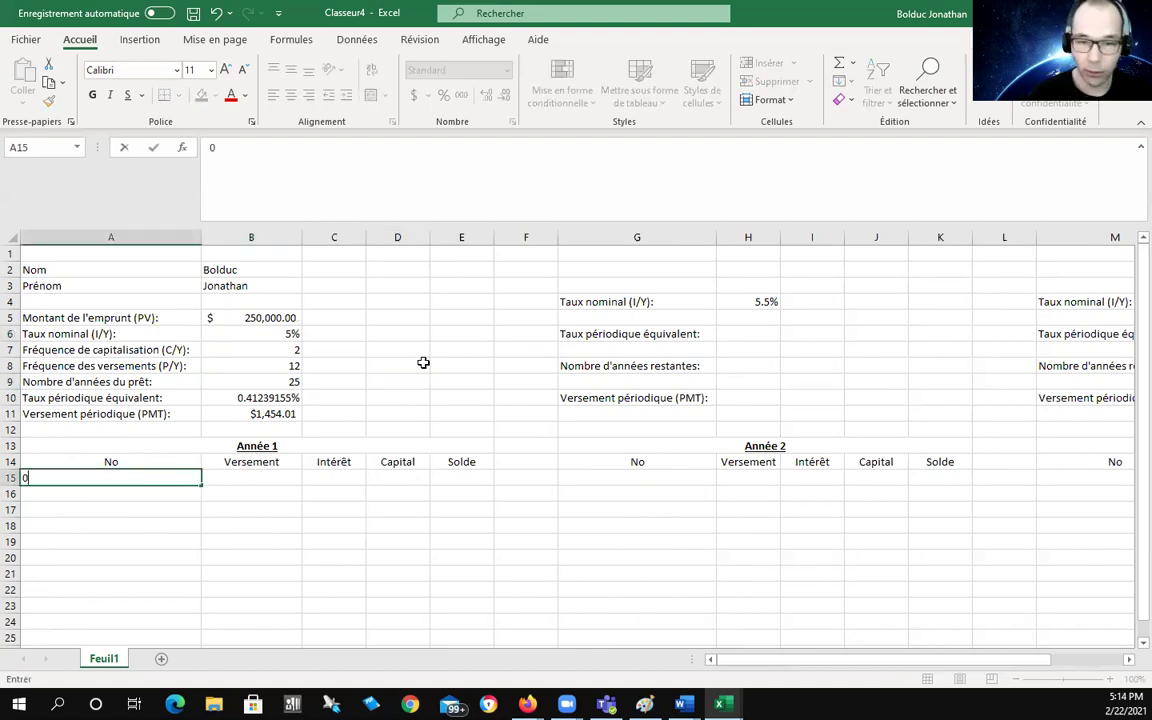
left_click(123, 496)
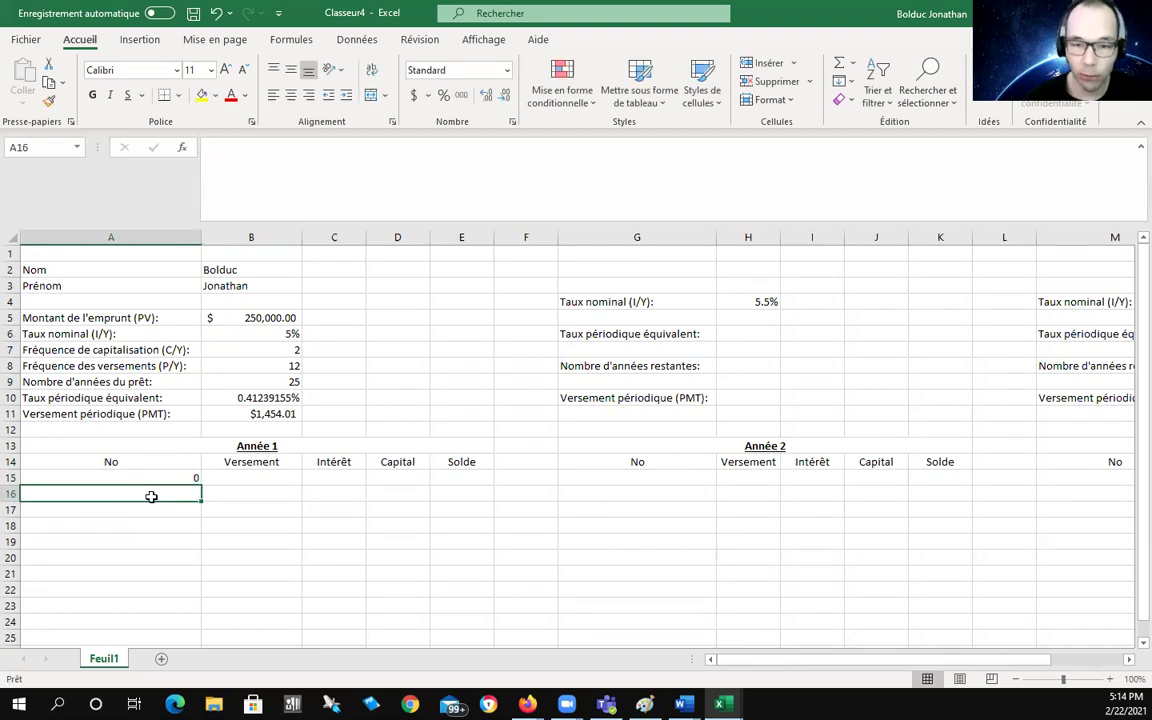
type("=")
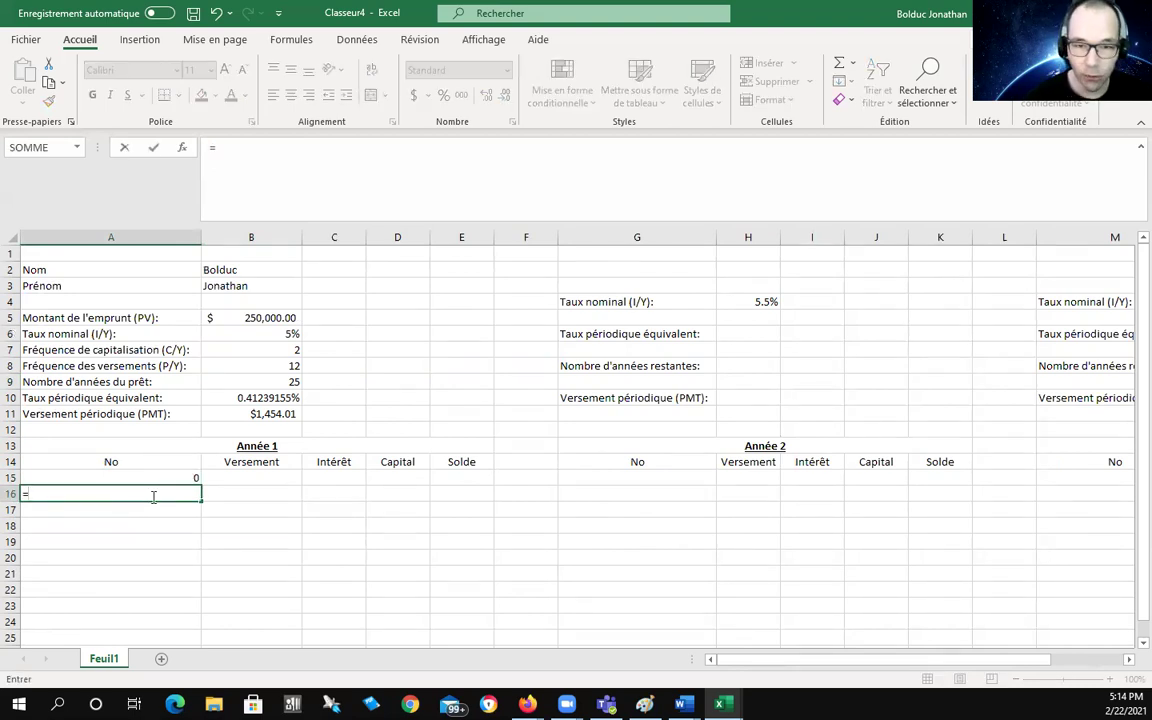
type("A15+1")
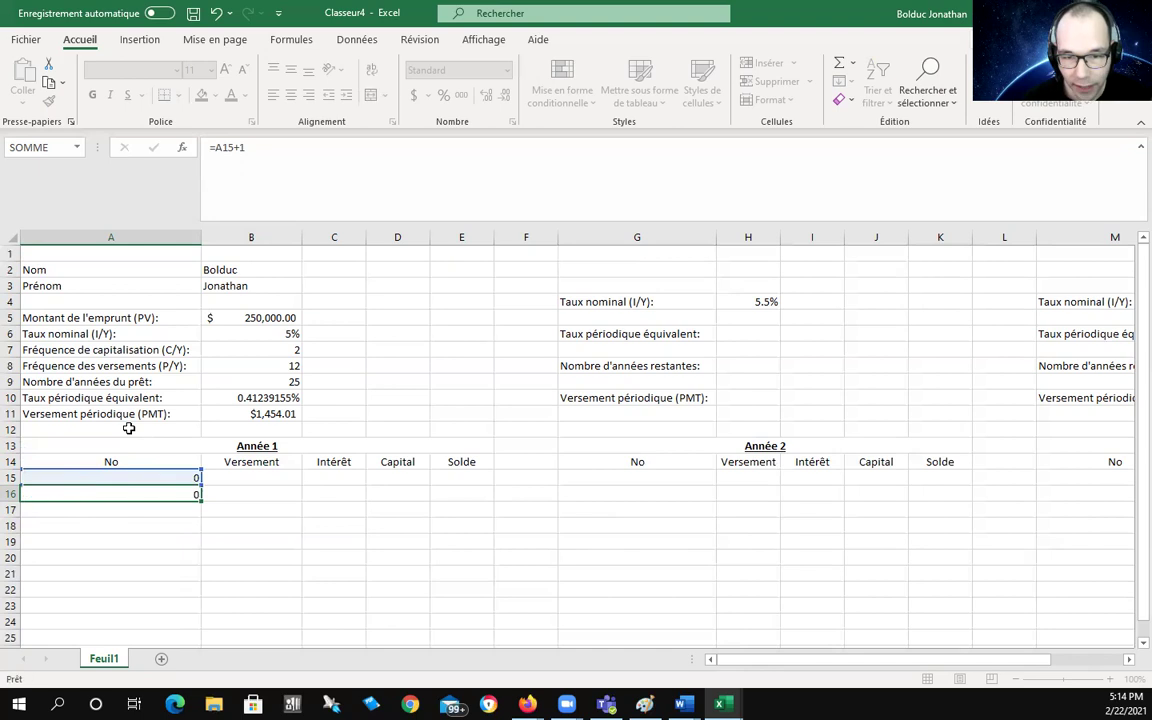
key("Return")
Fill A16's formula down to A27 so payments are numbered 1 through 12.
left_click(180, 492)
scroll(210, 455, "down", 1)
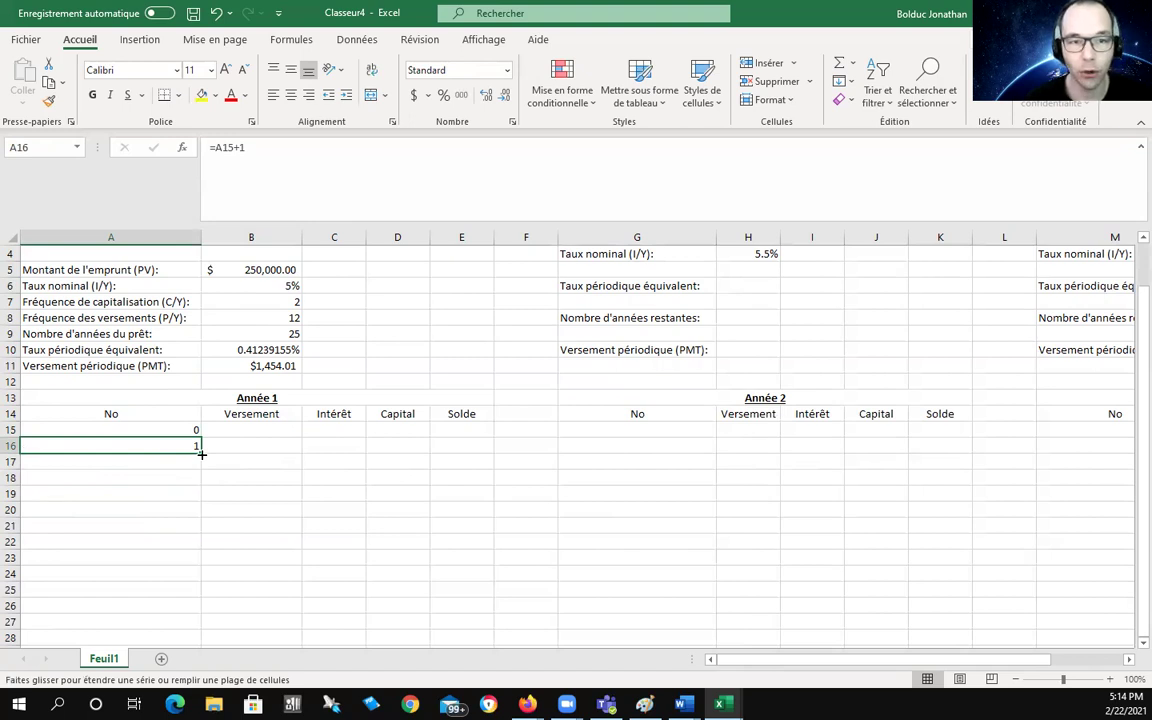
left_click_drag(201, 457, 192, 605)
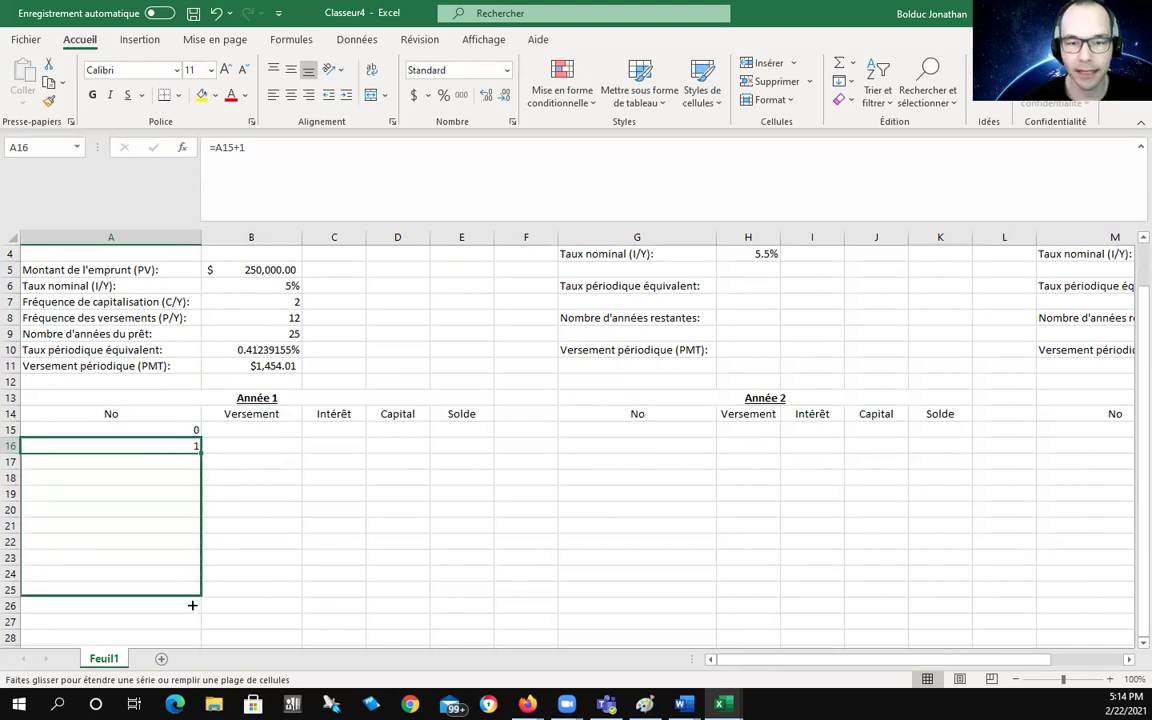
left_click_drag(192, 605, 193, 637)
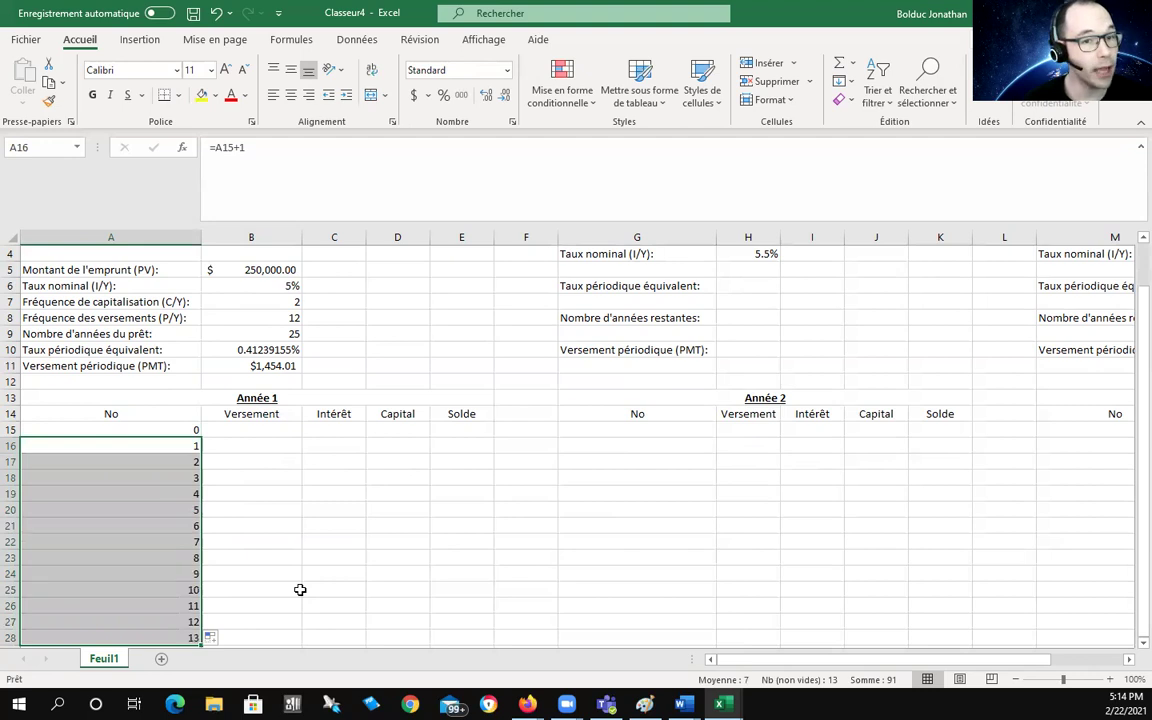
left_click_drag(200, 647, 200, 622)
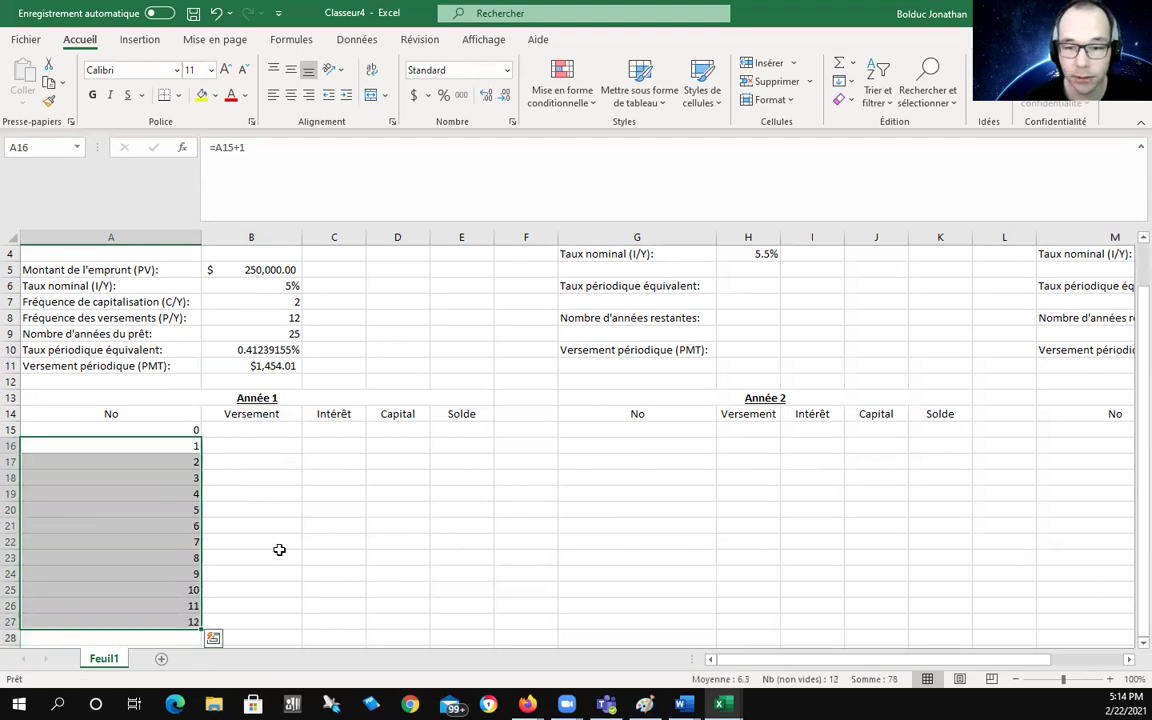
left_click(272, 556)
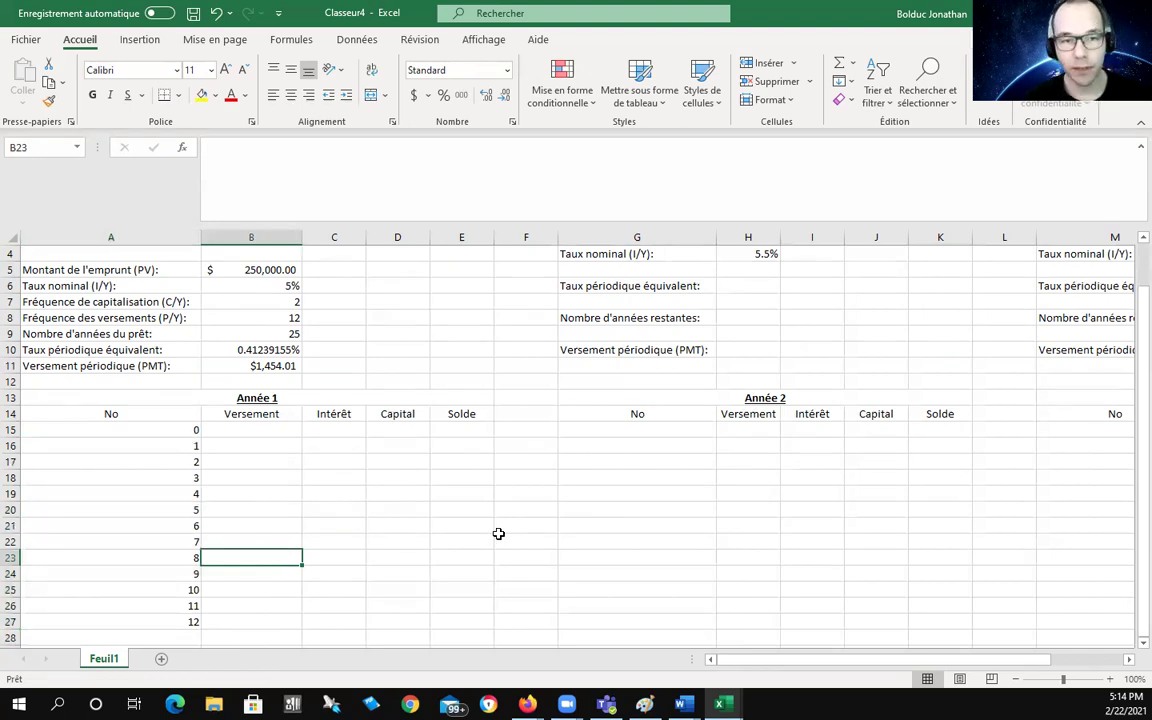
left_click(150, 317)
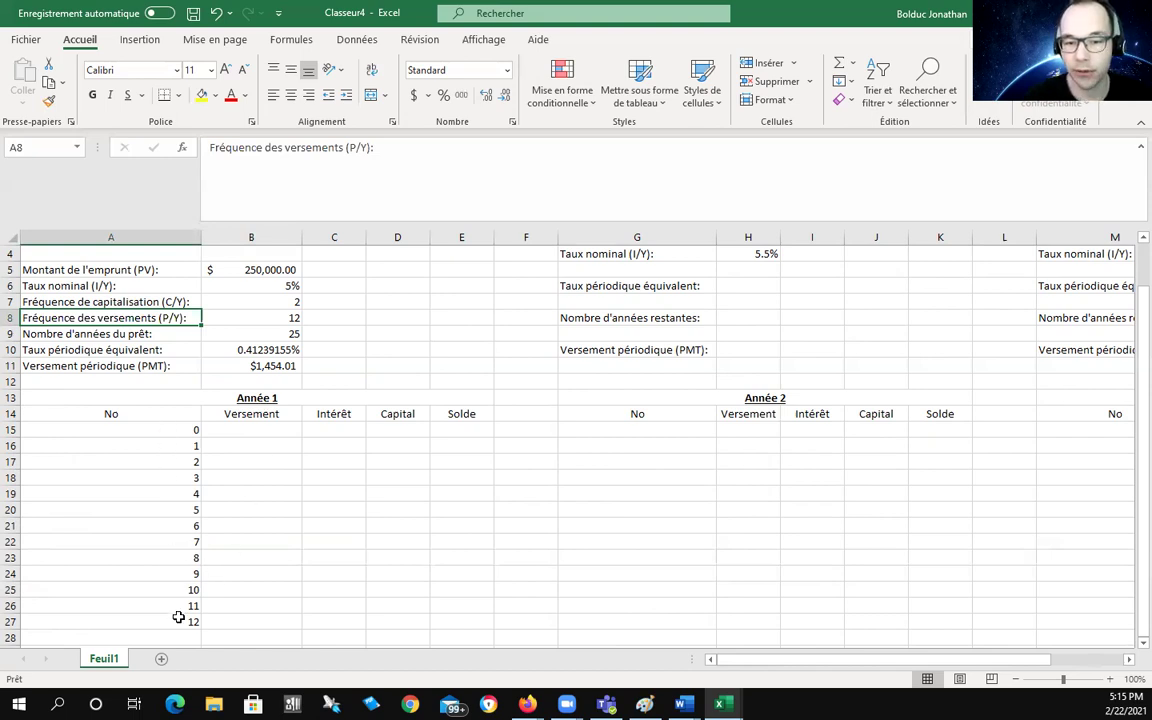
Number Année 2's No column 0–12 in G15:G27 using 0 and =G15+1 filled down.
left_click(647, 431)
type("0")
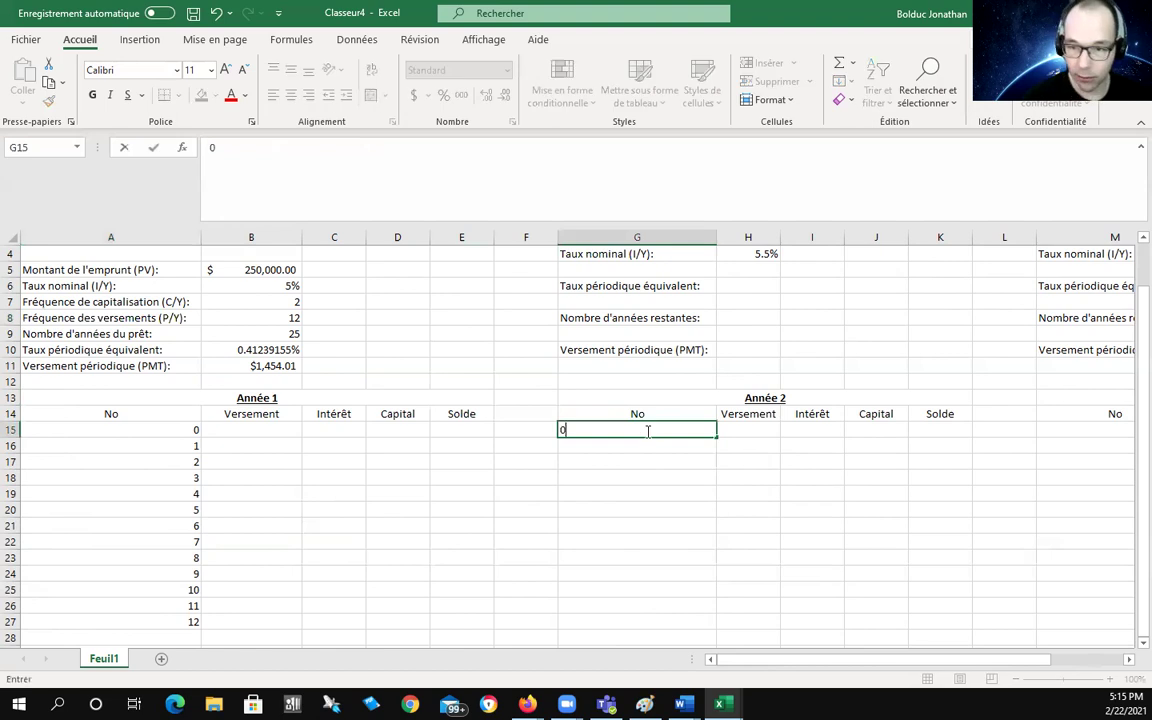
key("Return")
type("=")
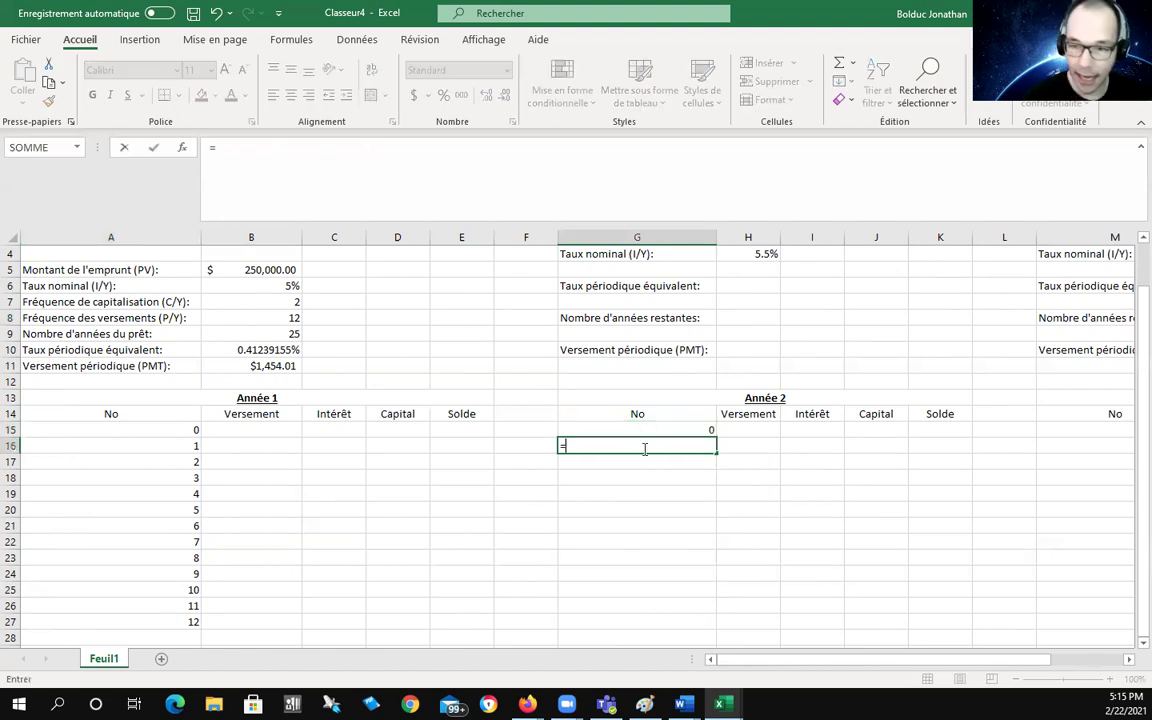
left_click(666, 427)
type("+1")
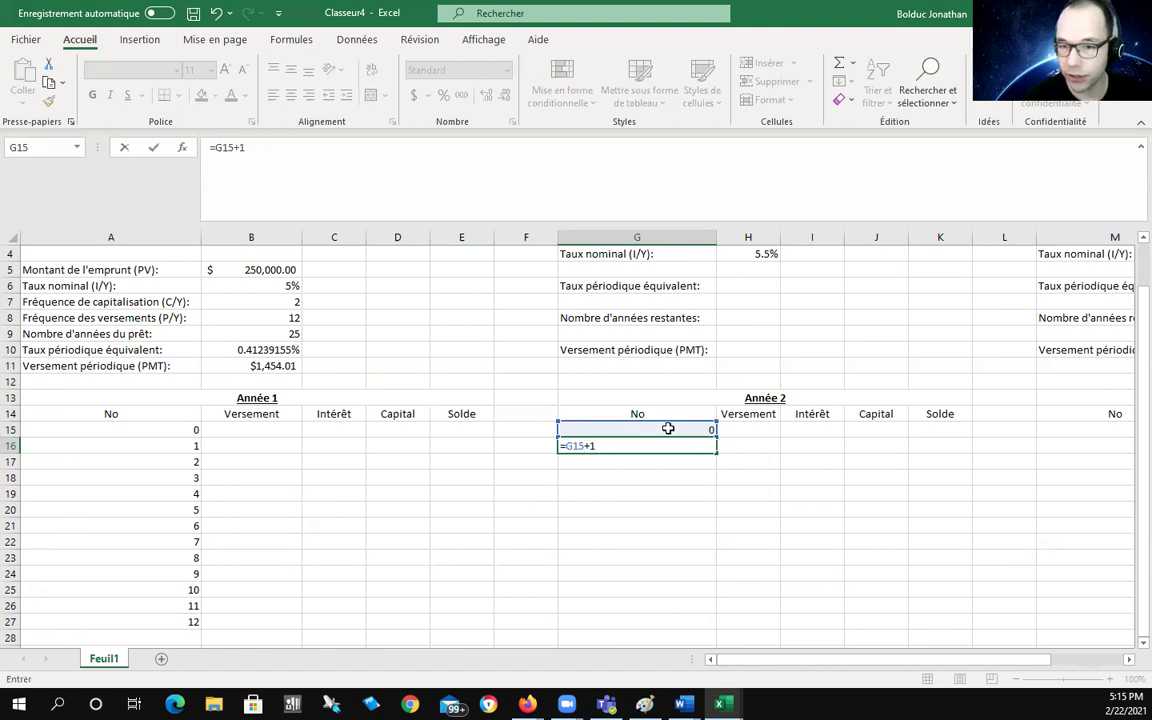
key("Return")
left_click(708, 447)
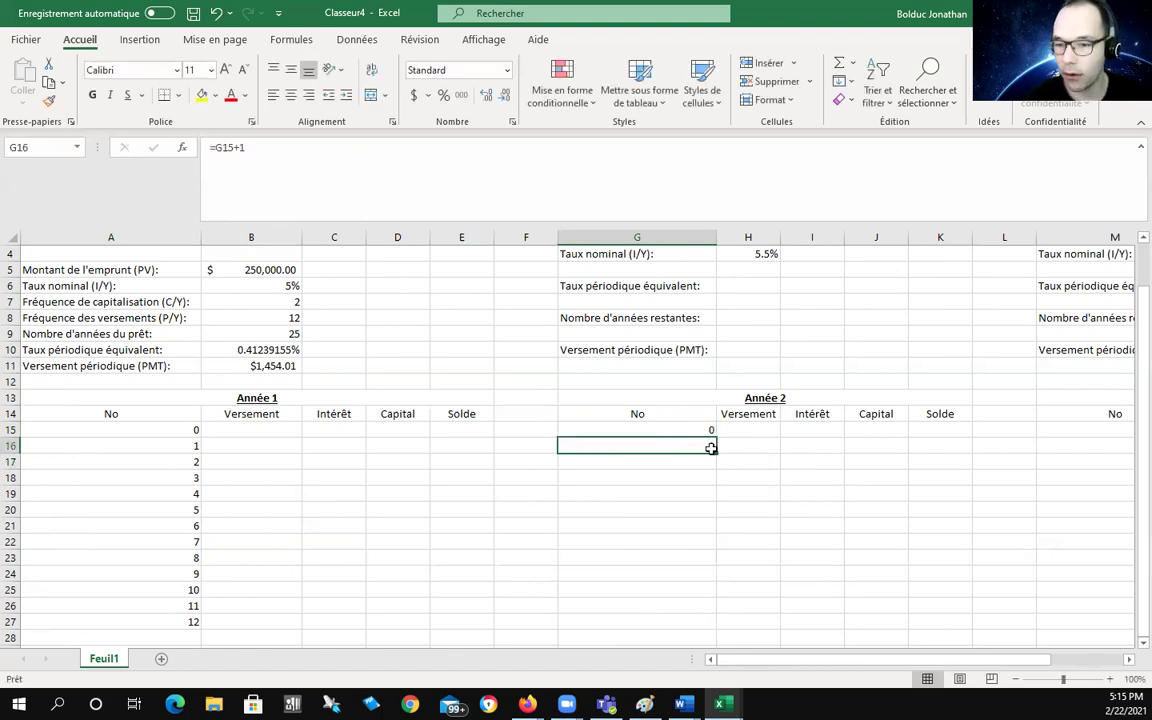
left_click_drag(718, 452, 707, 622)
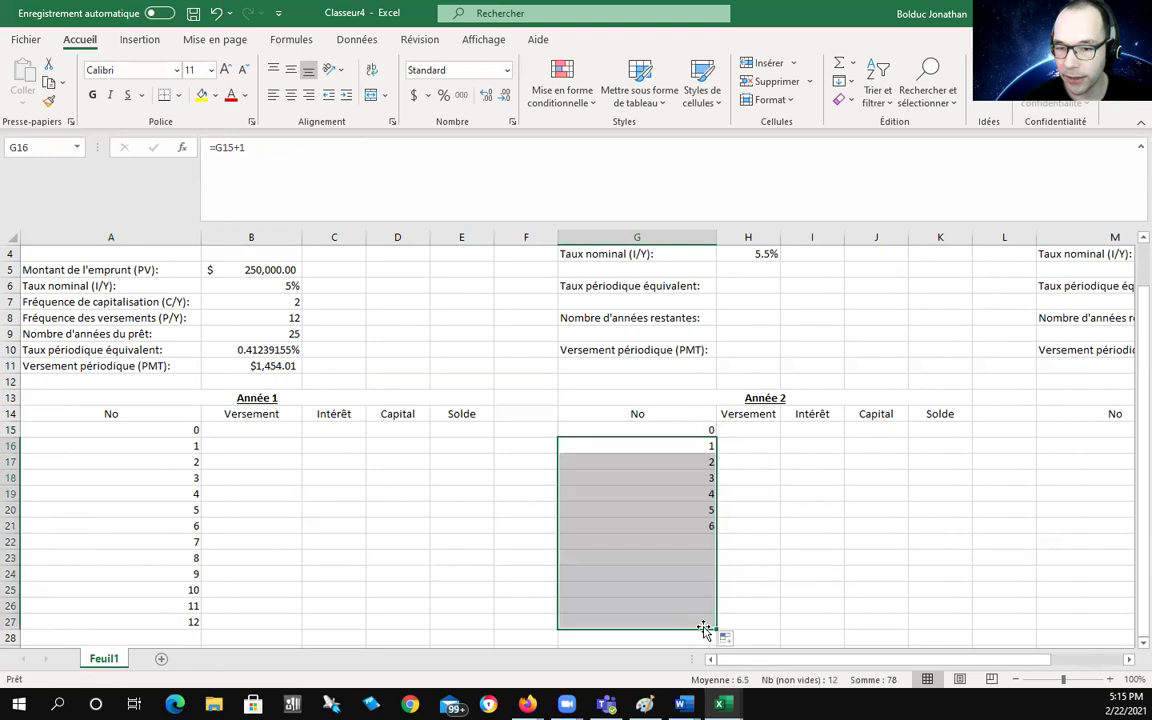
Number Année 3's No column 0–12 in M15:M27 using 0 and =M15+1 filled down.
left_click_drag(800, 660, 872, 646)
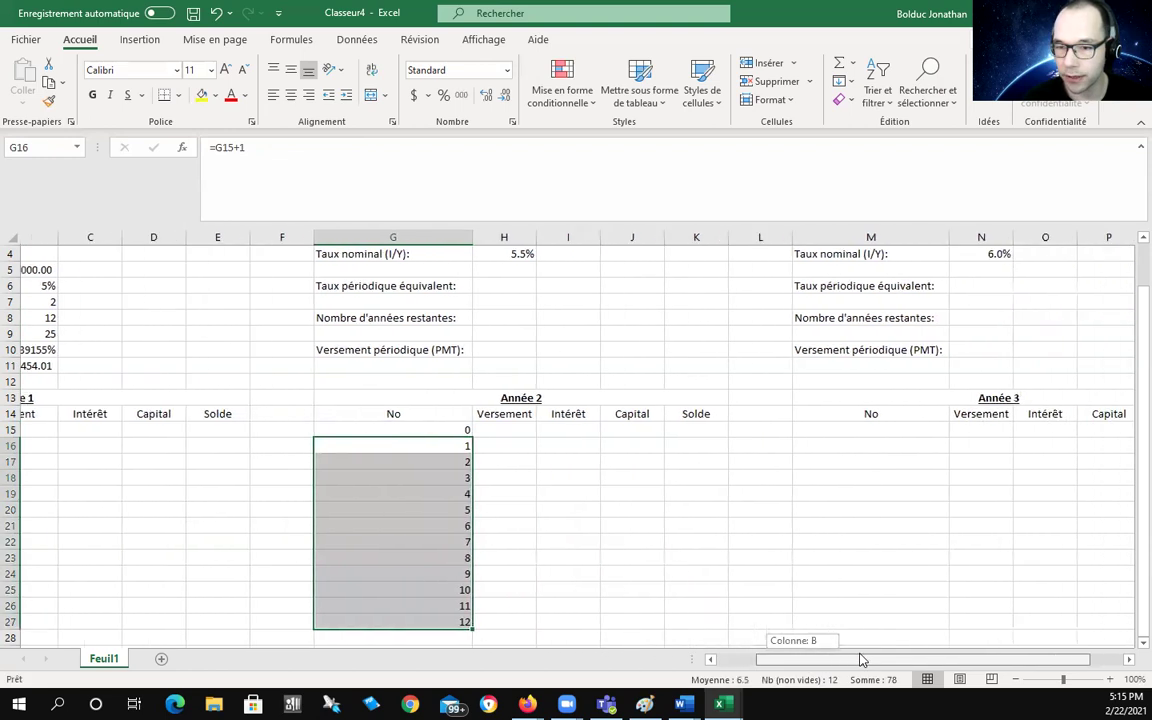
left_click(788, 430)
type("0")
key("Return")
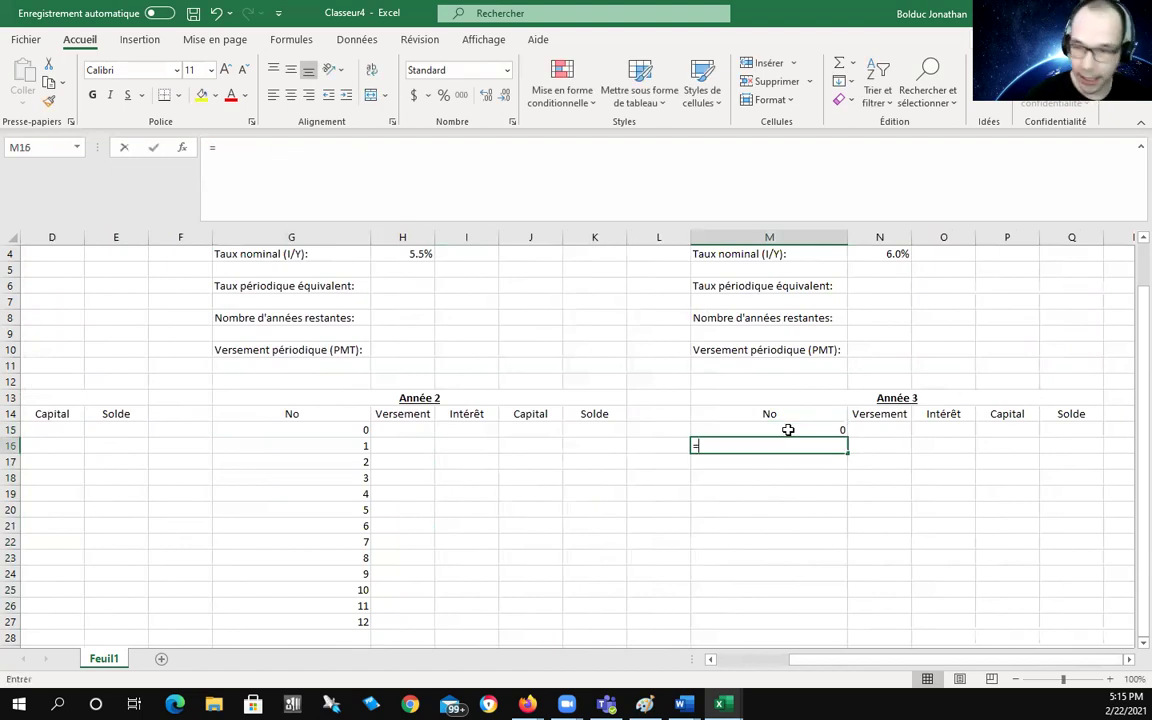
type("=")
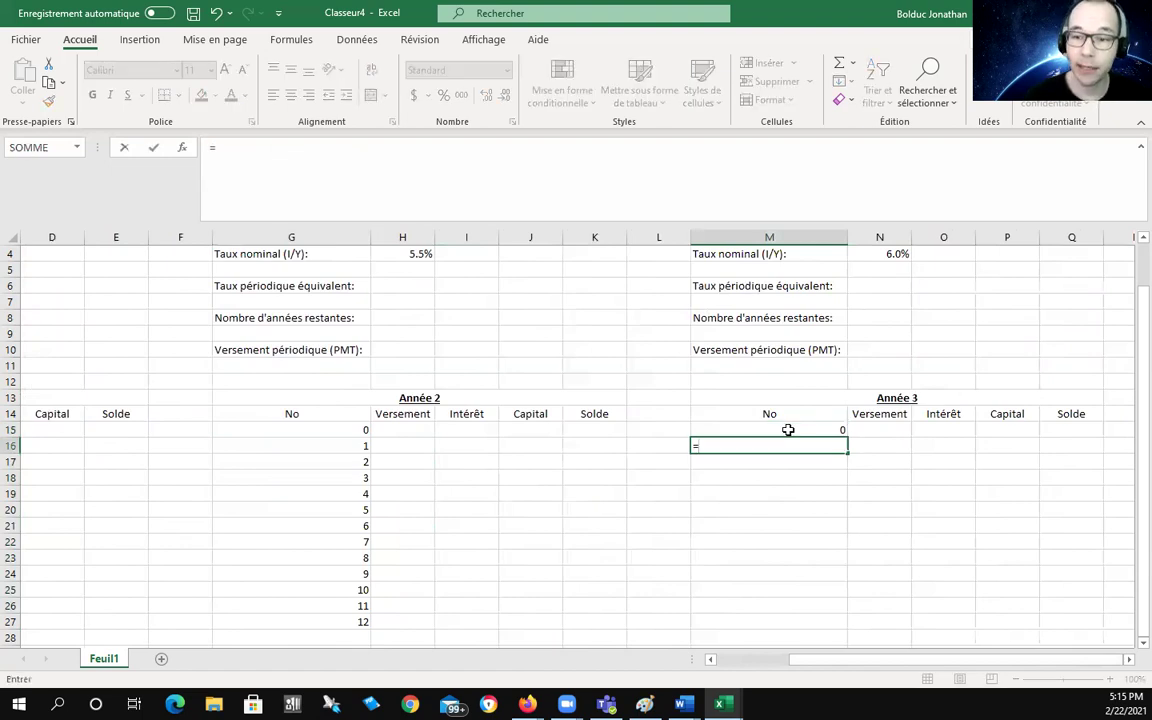
left_click(788, 430)
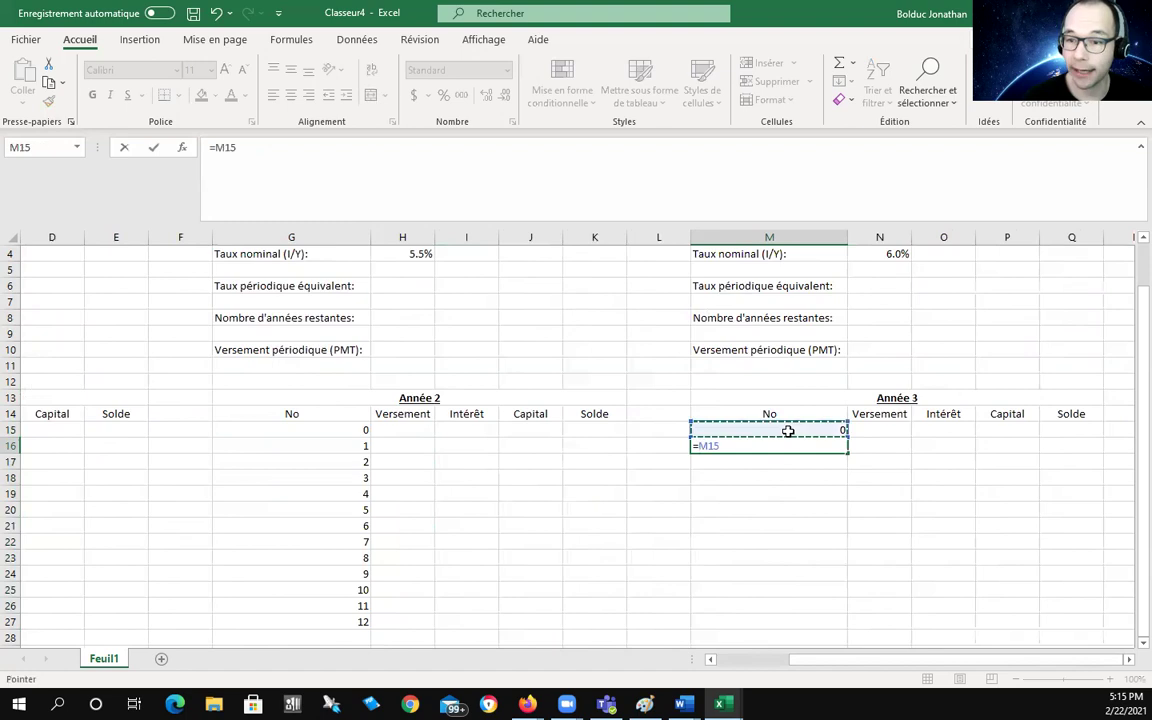
type("+1")
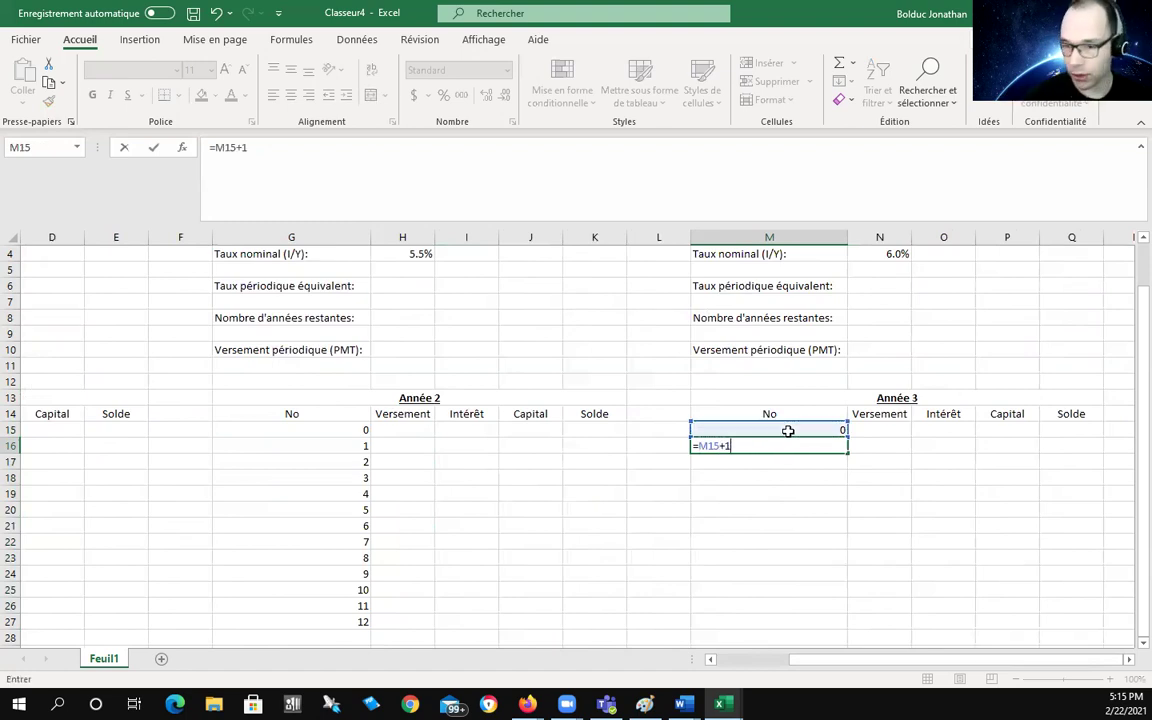
key("Return")
left_click(835, 446)
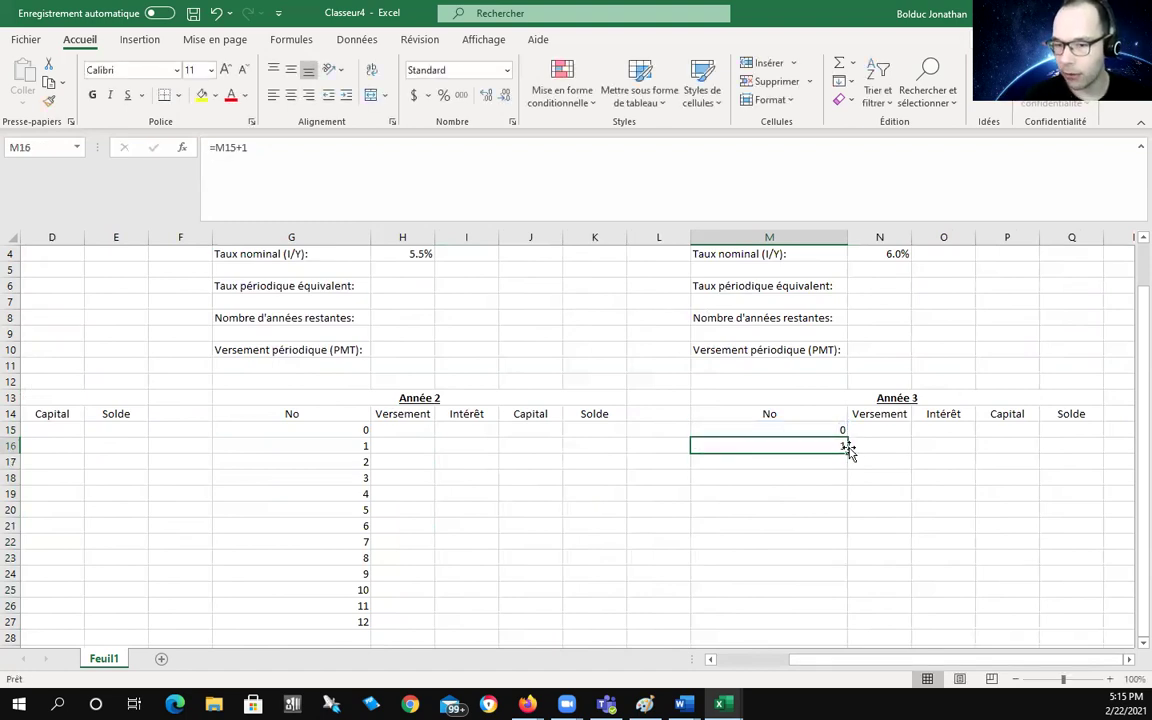
left_click_drag(847, 453, 840, 600)
left_click_drag(835, 632, 835, 632)
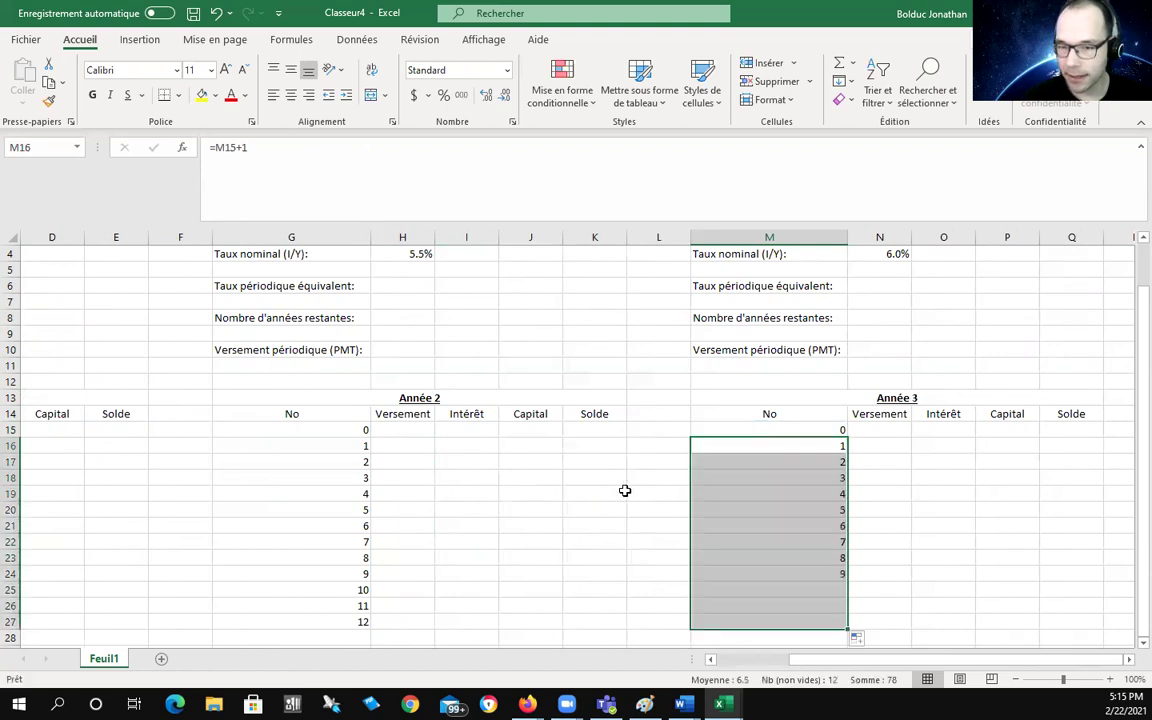
left_click(643, 490)
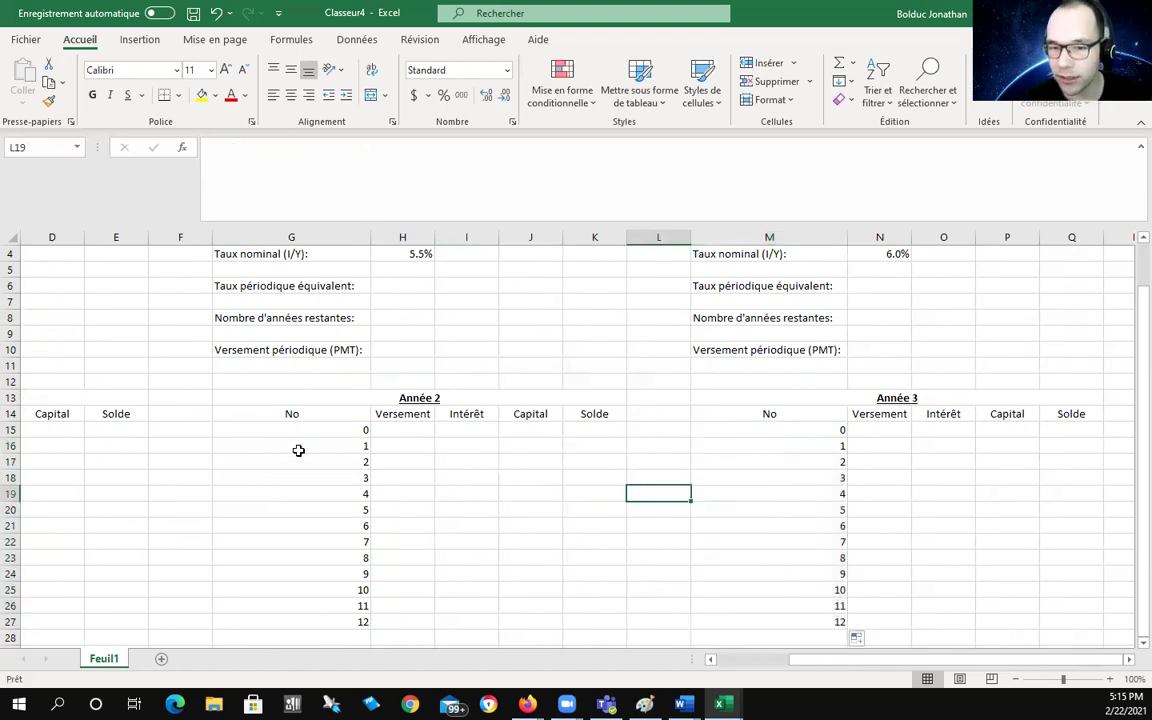
left_click_drag(882, 662, 740, 664)
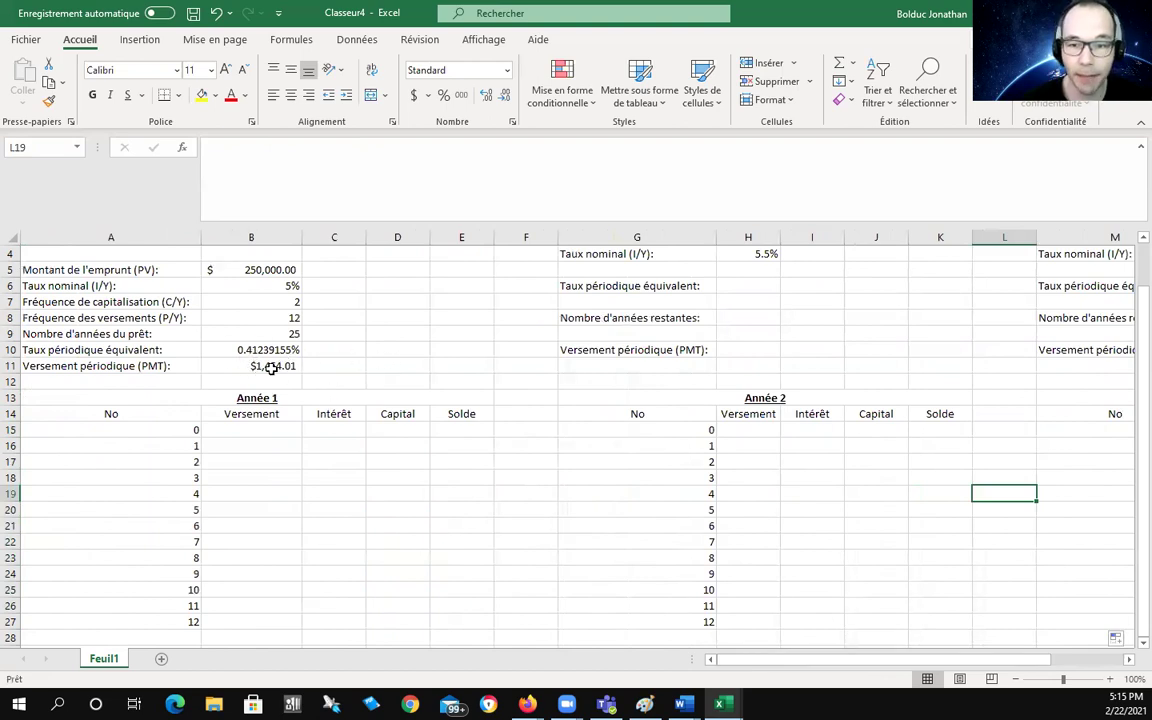
Link the Année 1 opening balance in E15 to the $250,000.00 loan amount.
left_click(455, 429)
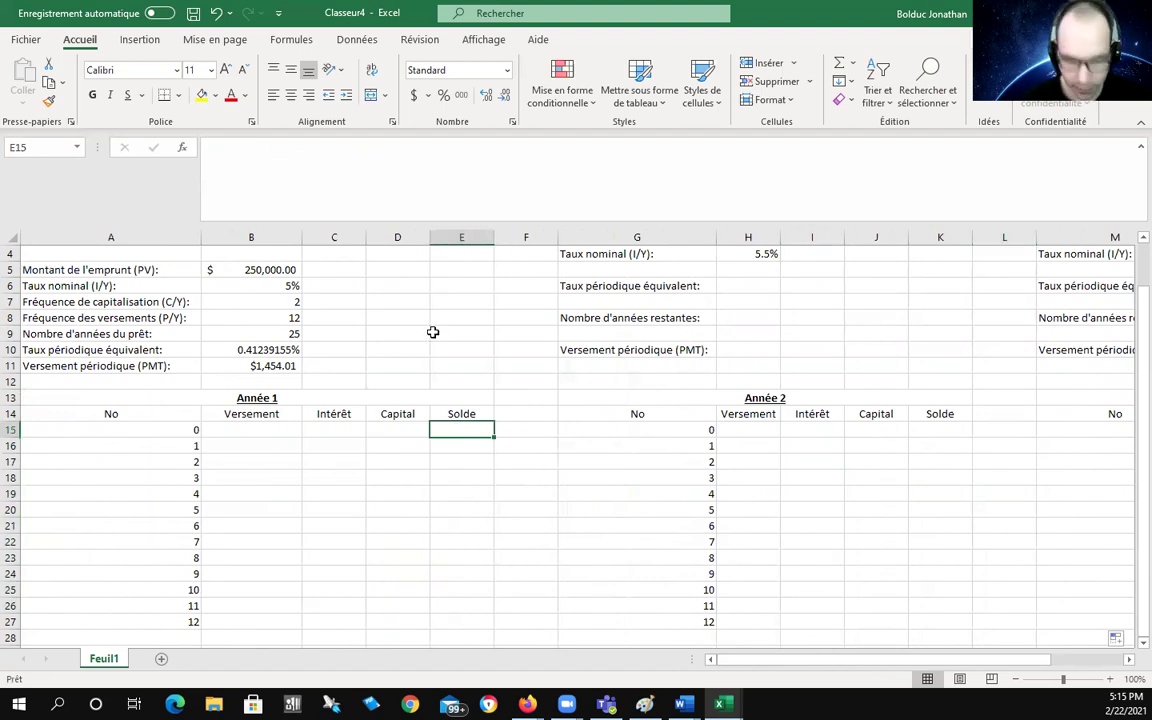
type("=")
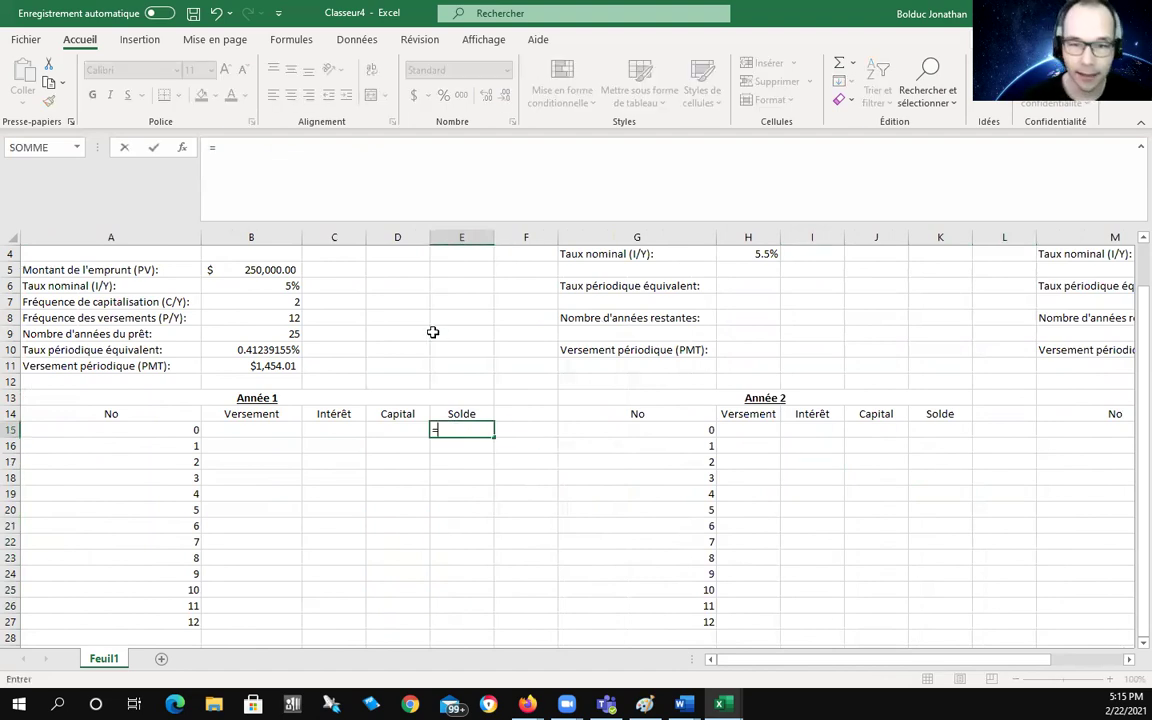
left_click(277, 270)
key("Return")
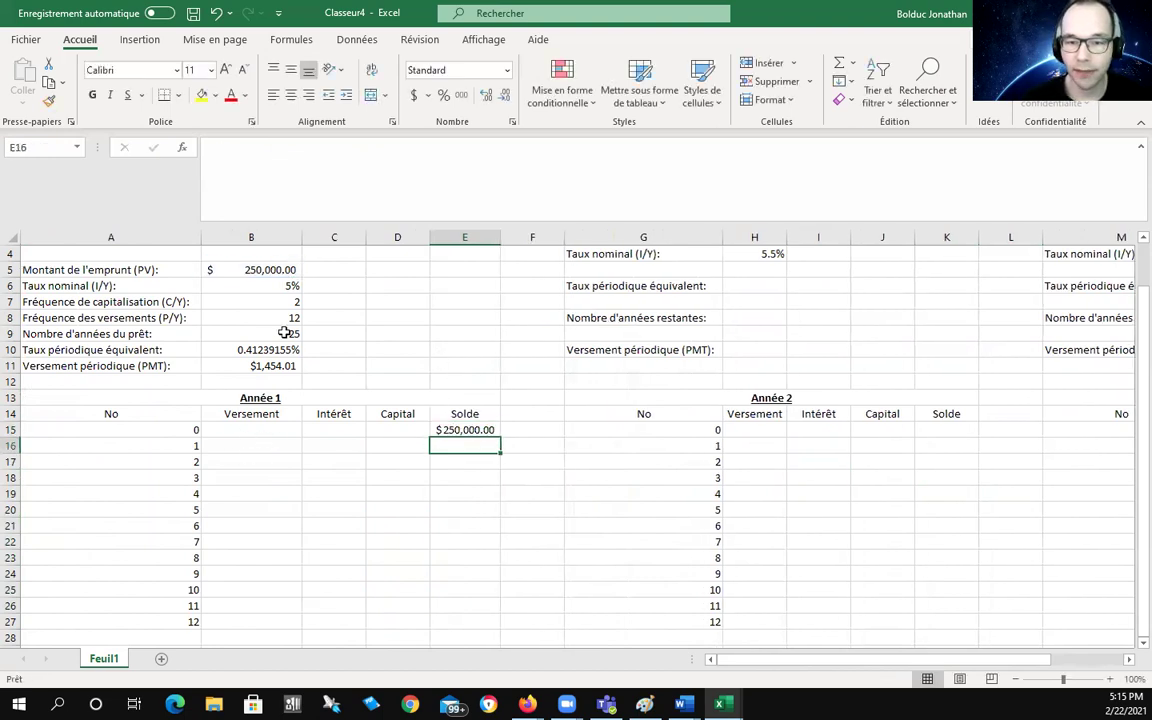
Fill B16:B27 with =$B$11 so each month's payment is $1,454.01.
left_click(240, 442)
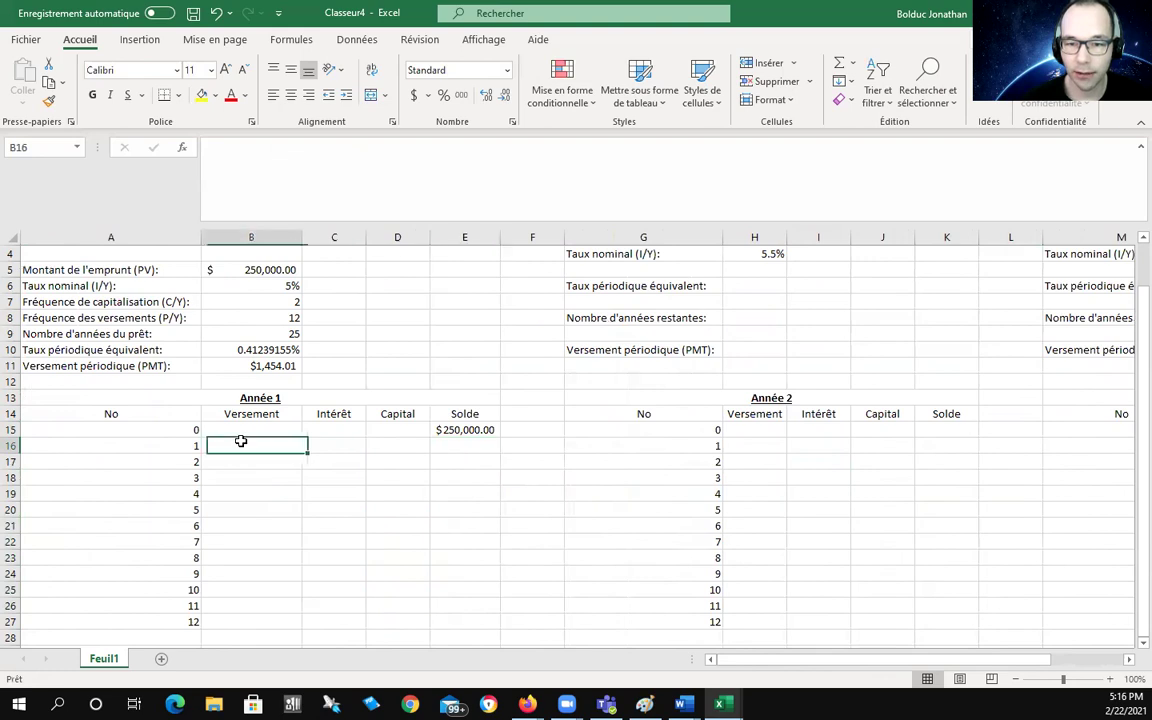
type("=")
type("#")
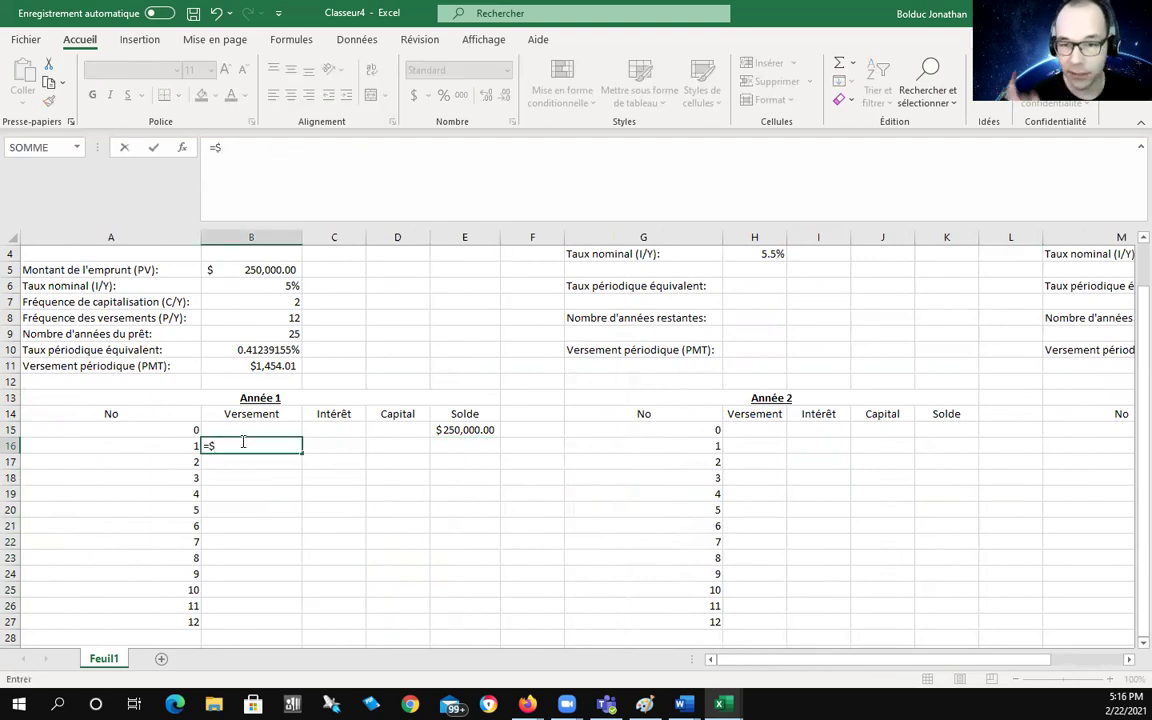
type("B$11")
key("Return")
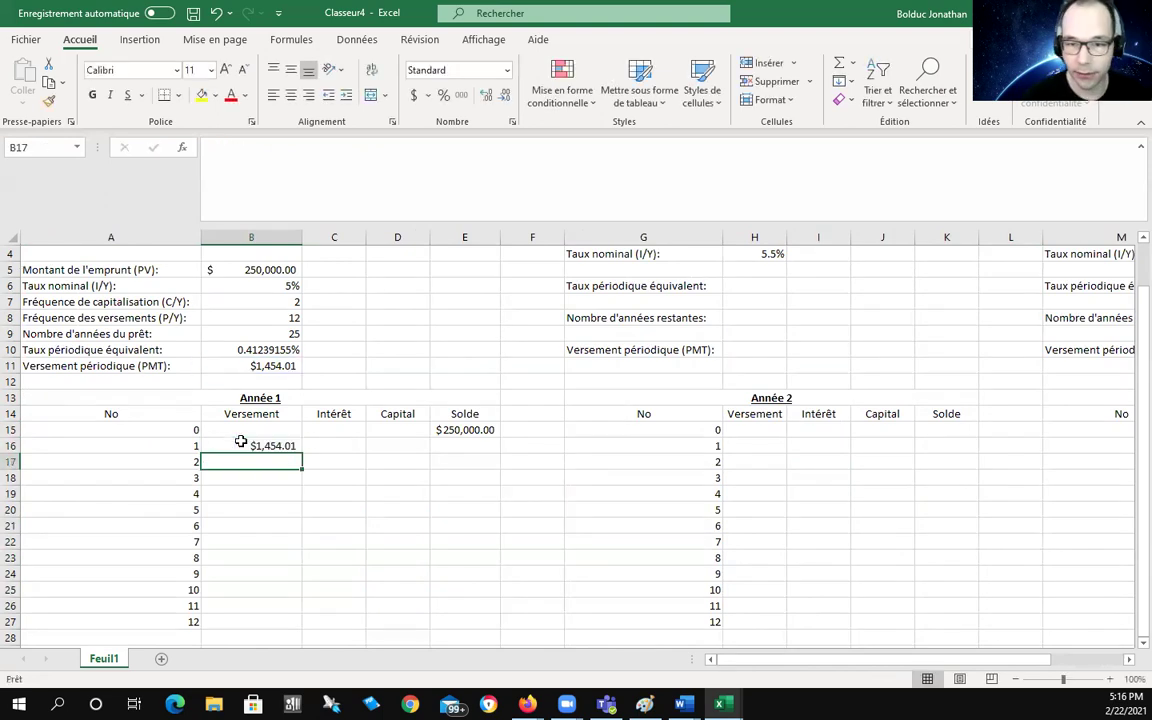
left_click(292, 450)
left_click_drag(293, 454, 288, 624)
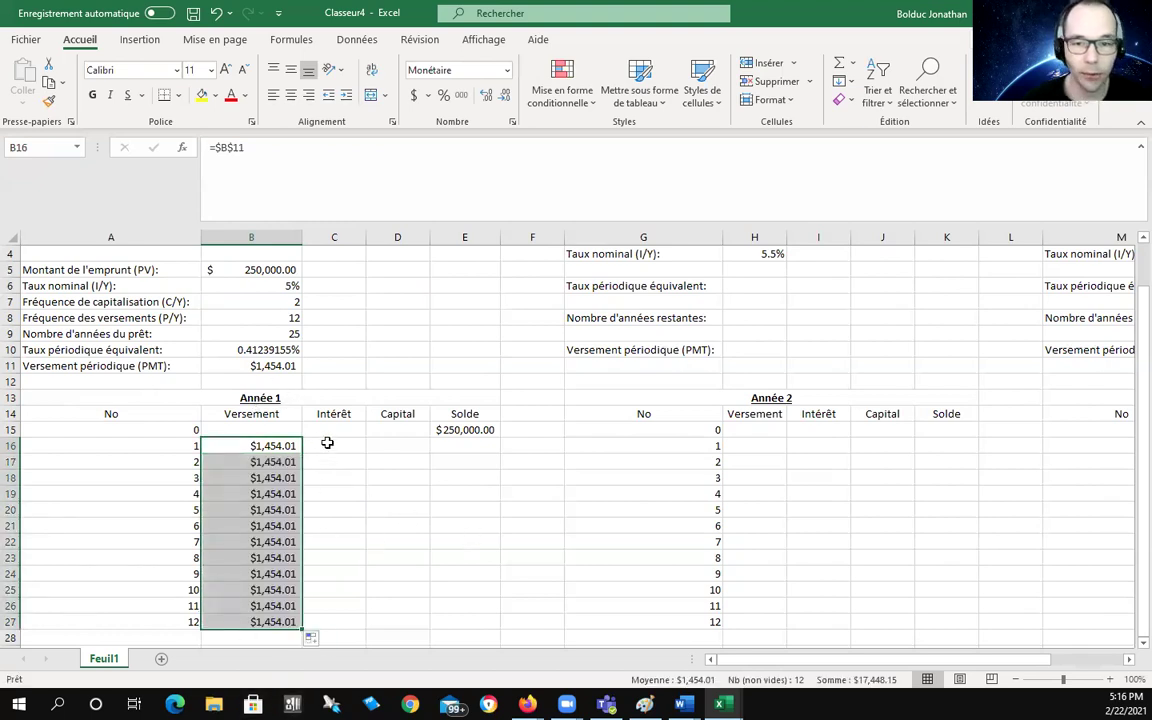
left_click(382, 336)
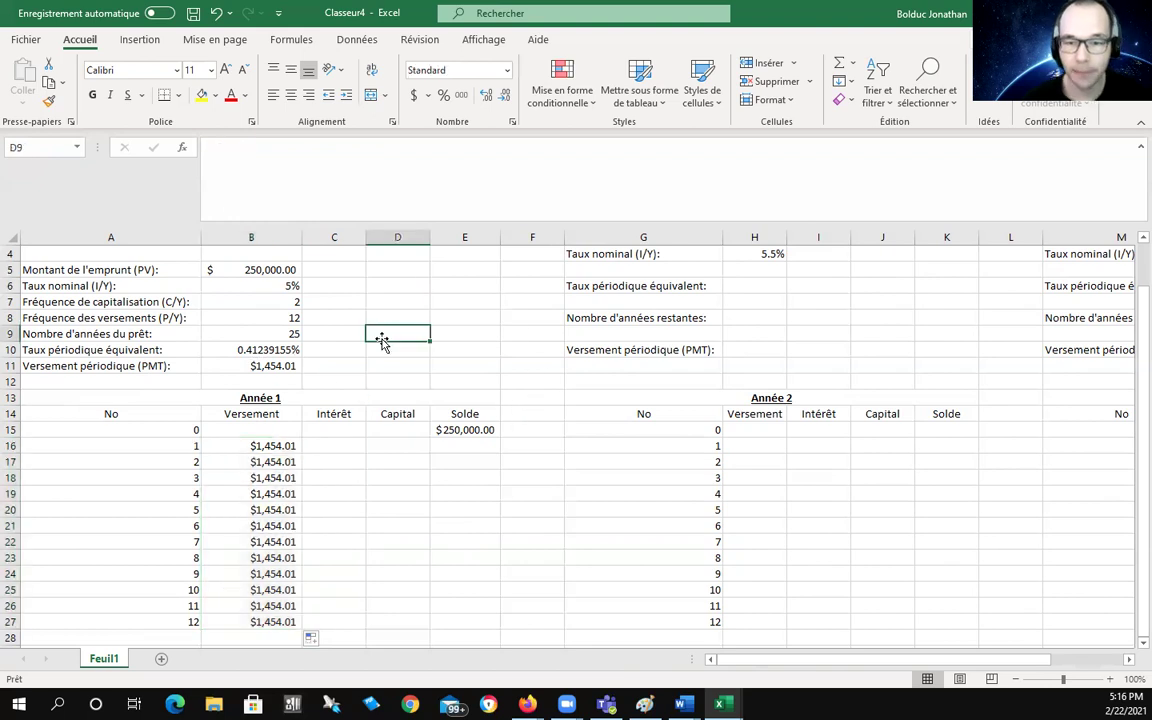
Enter =$B$10*E15 in C16 for month 1's interest of $1,030.98.
left_click(335, 445)
type("=")
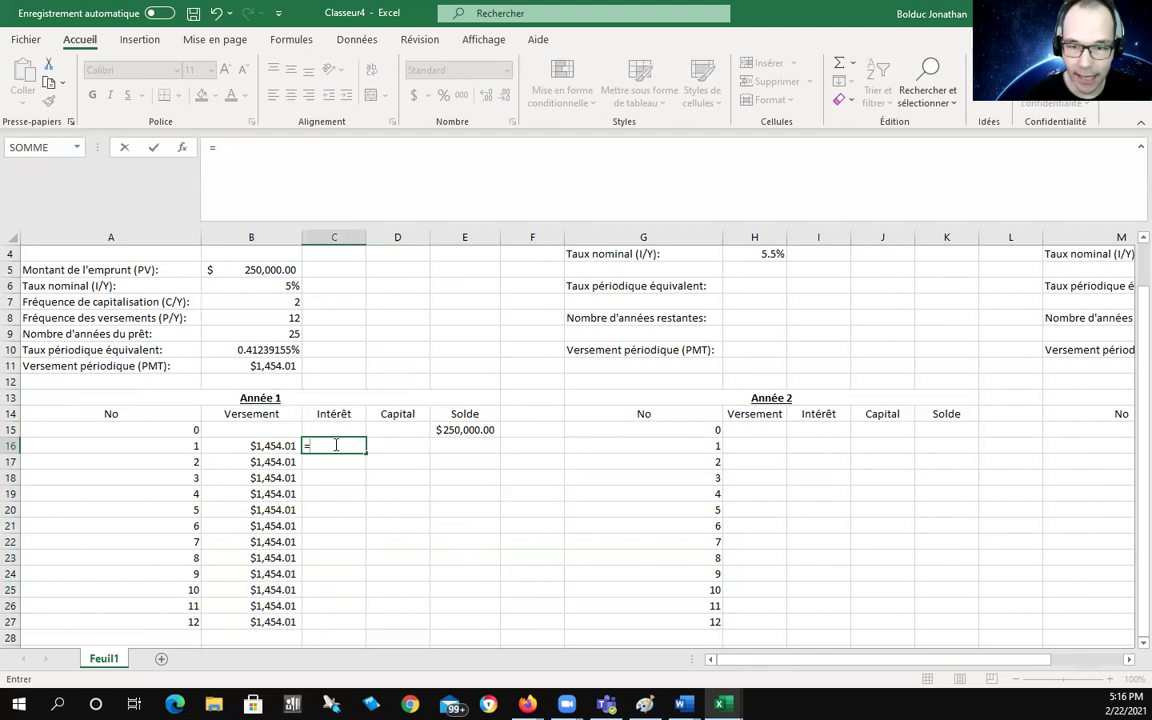
type("$")
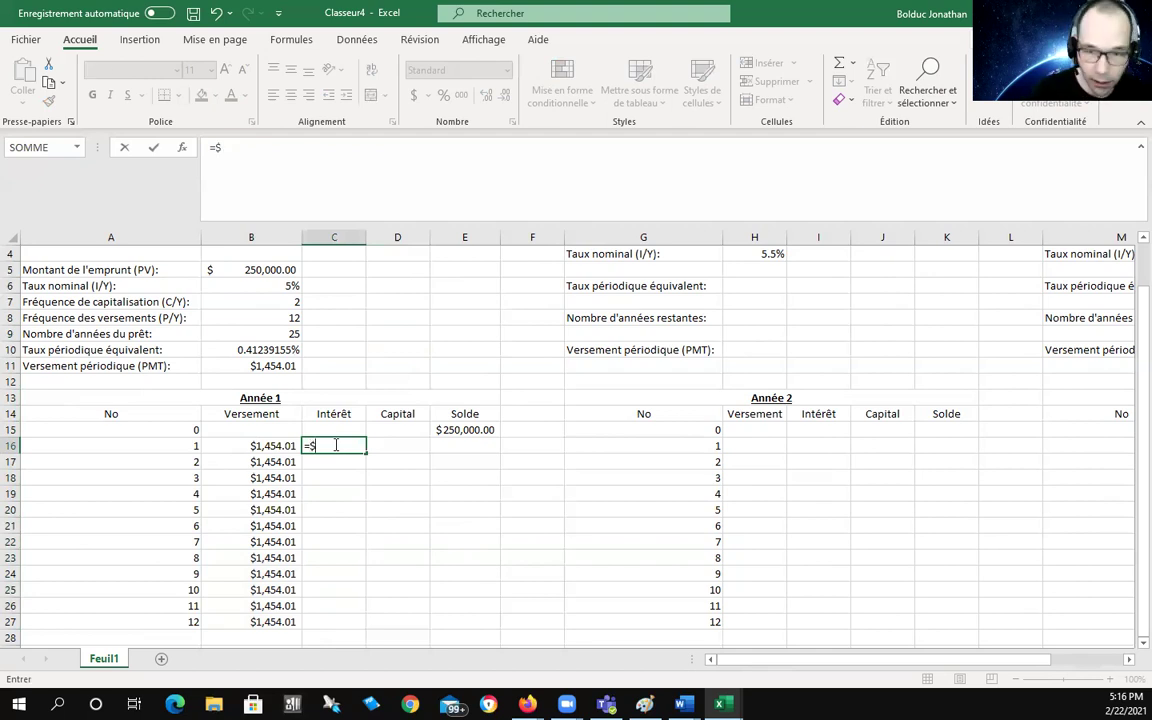
type("B")
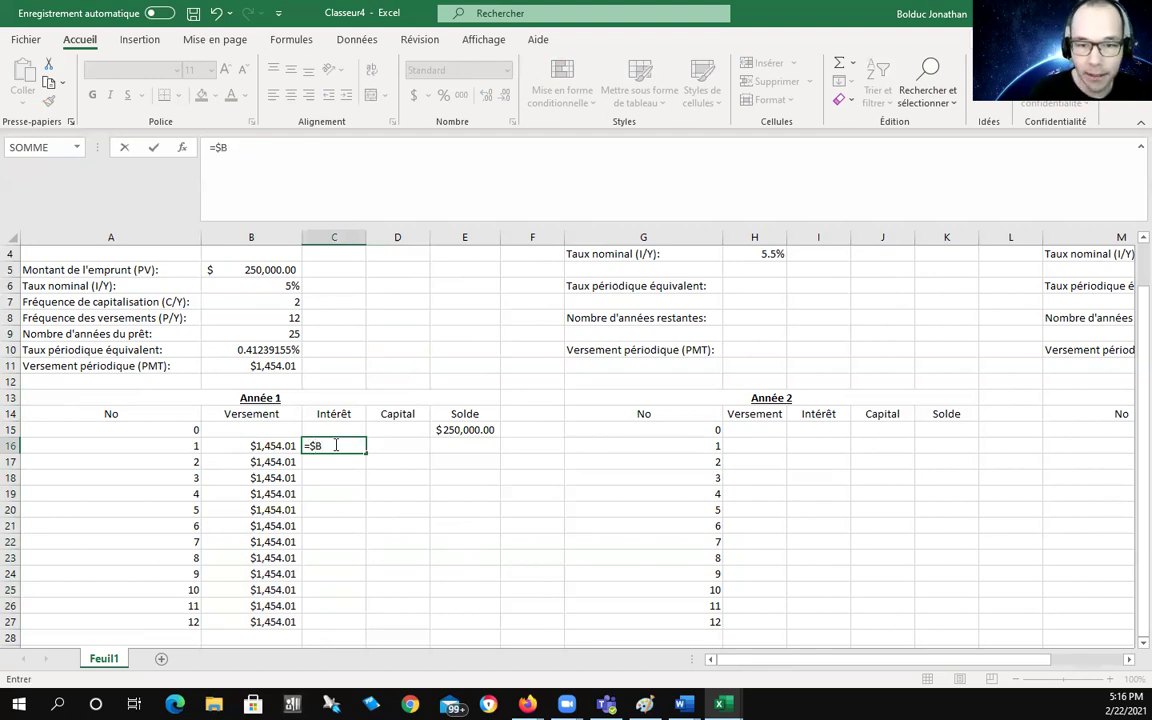
type("$10*")
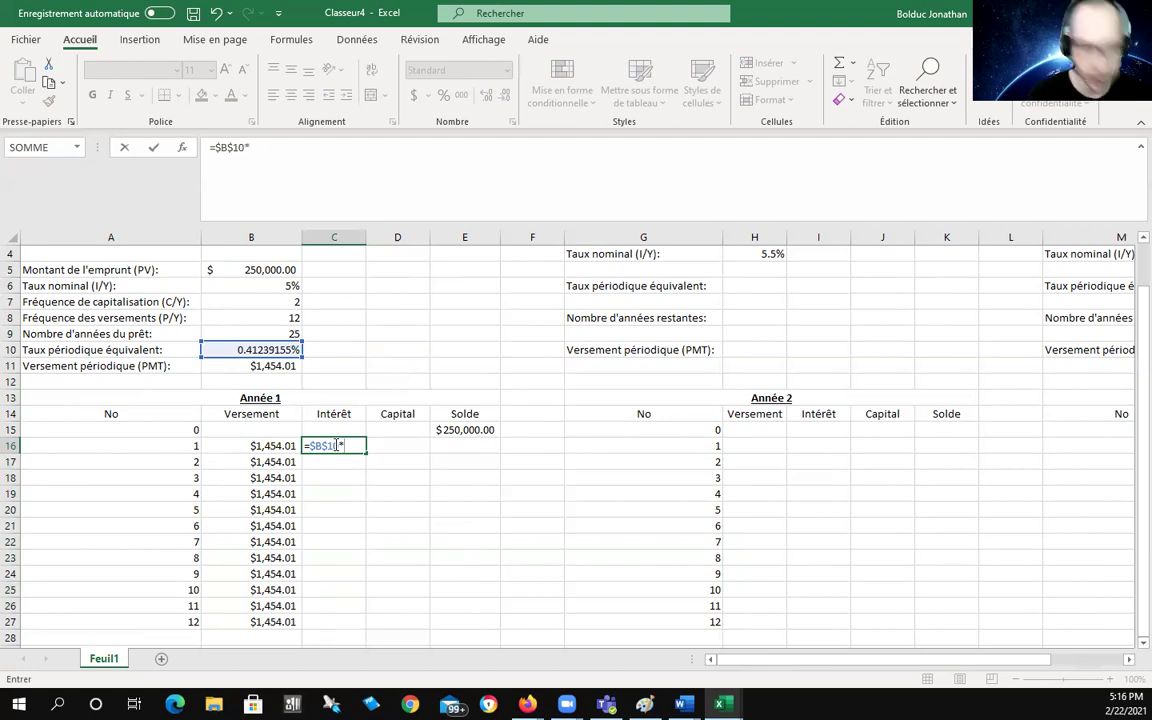
type("E15")
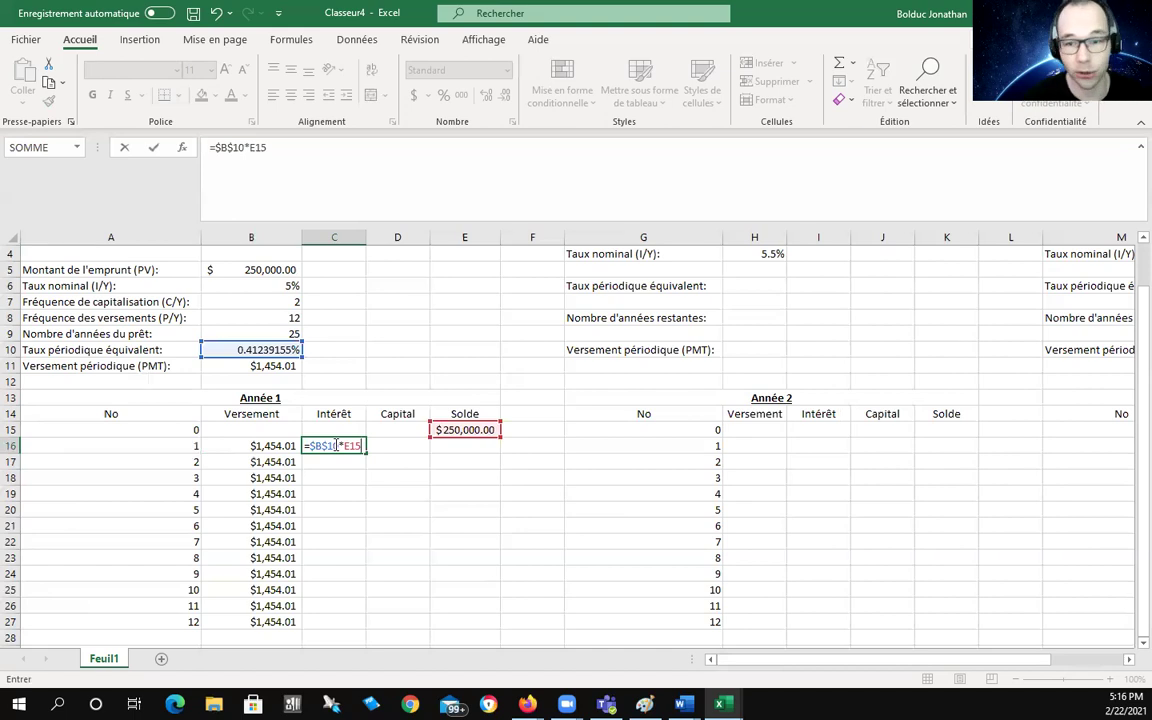
key("Return")
Enter =B16-C16 in D16 for month 1's principal of $423.03.
left_click(380, 446)
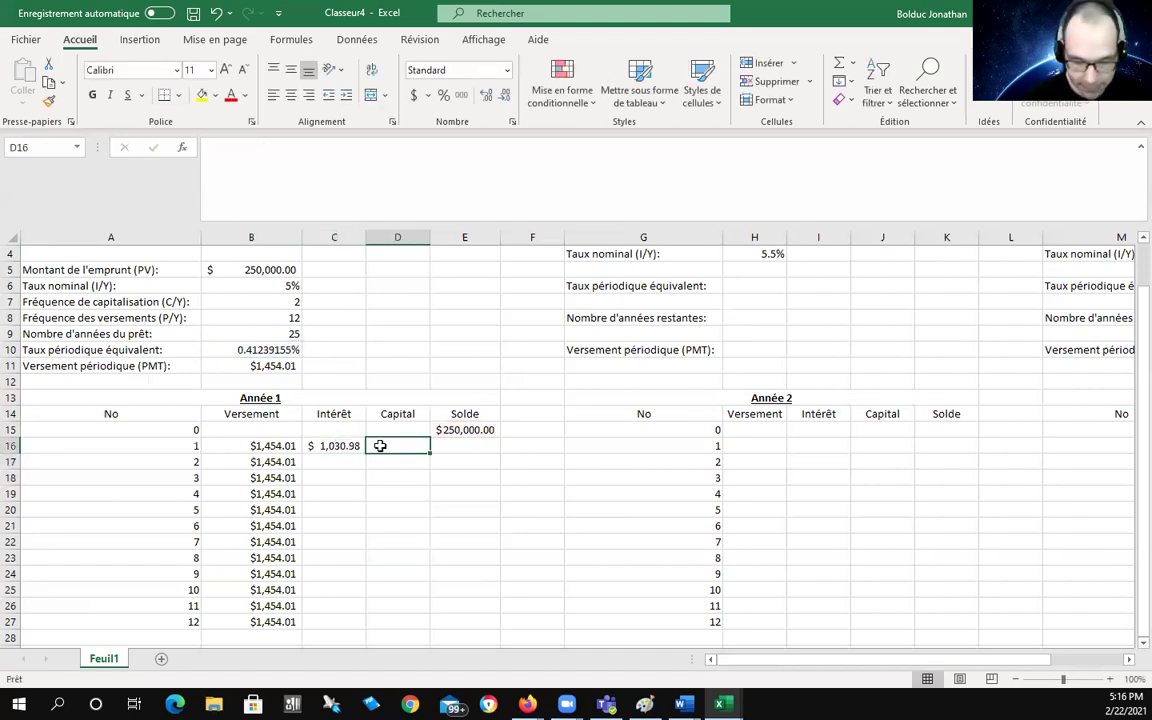
type("=")
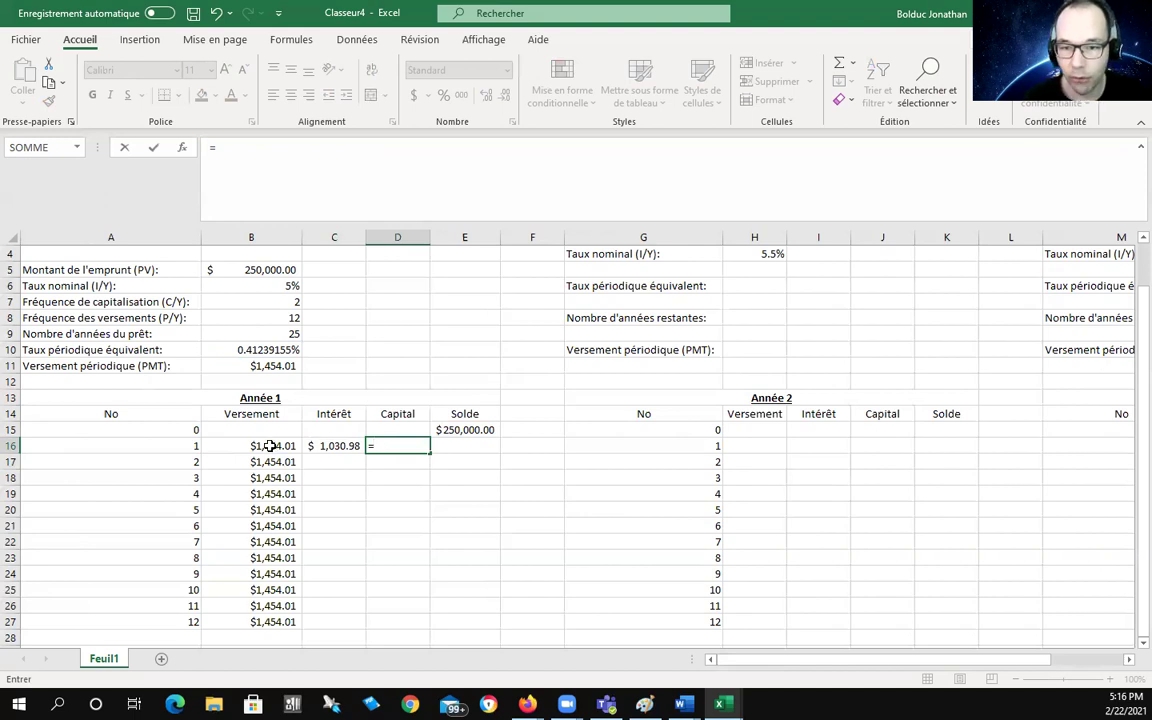
left_click(268, 444)
type("-")
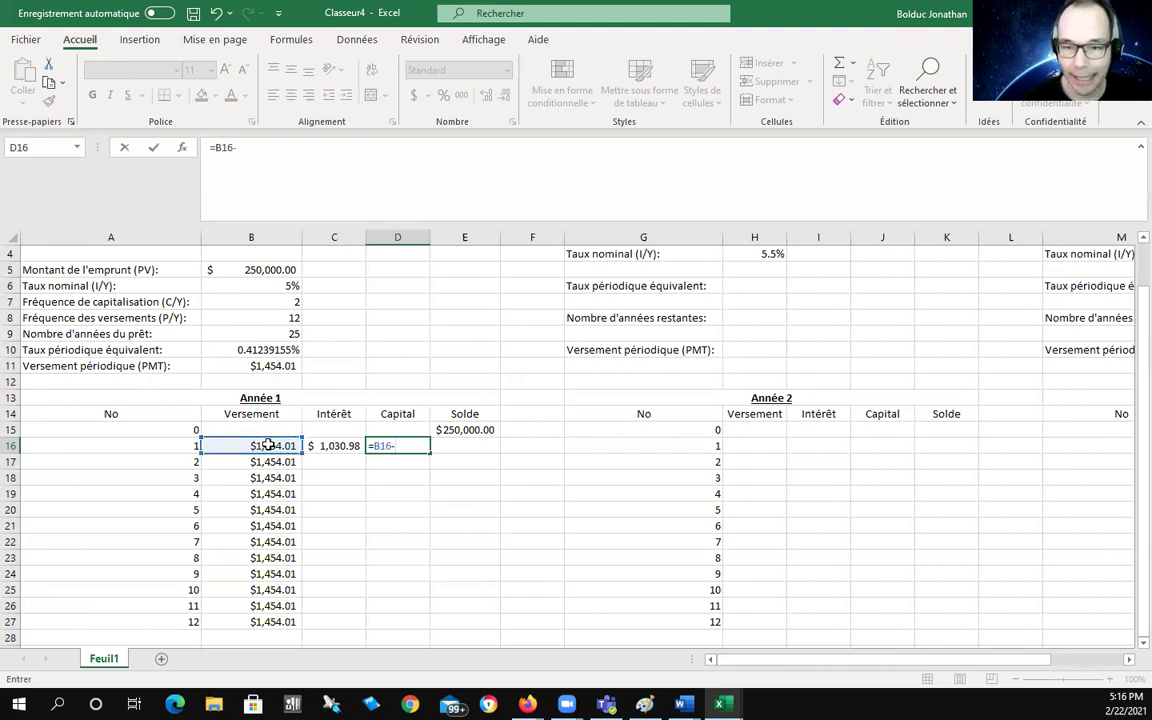
left_click(331, 447)
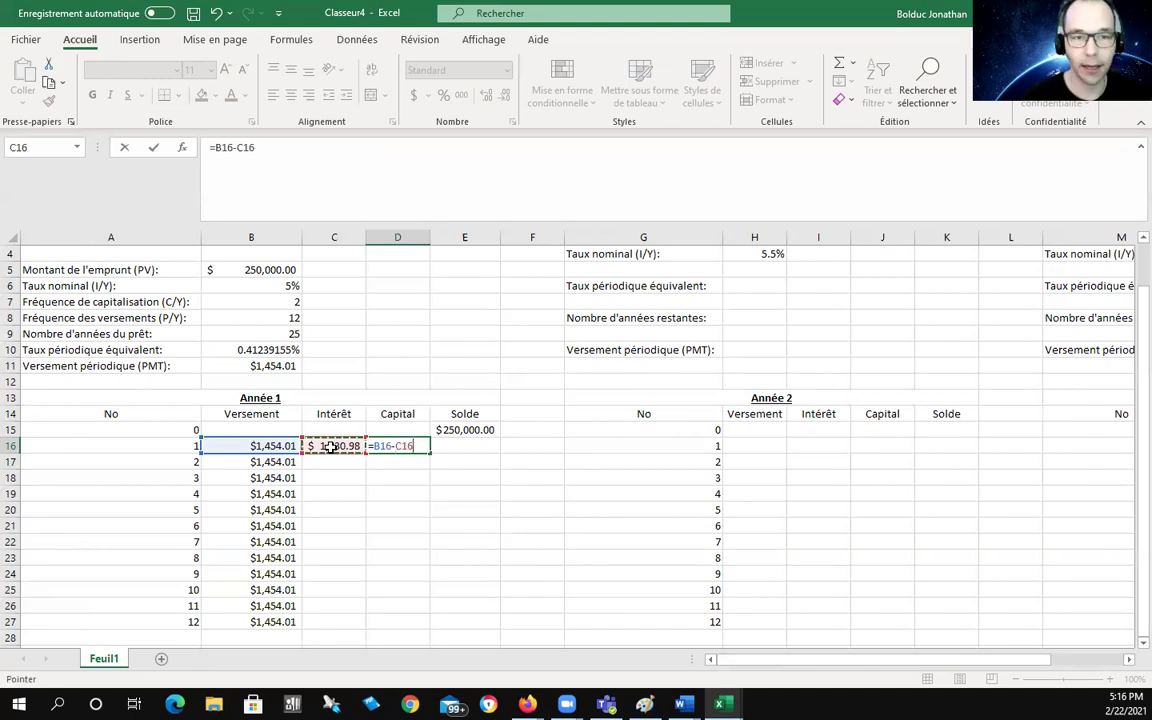
key("Return")
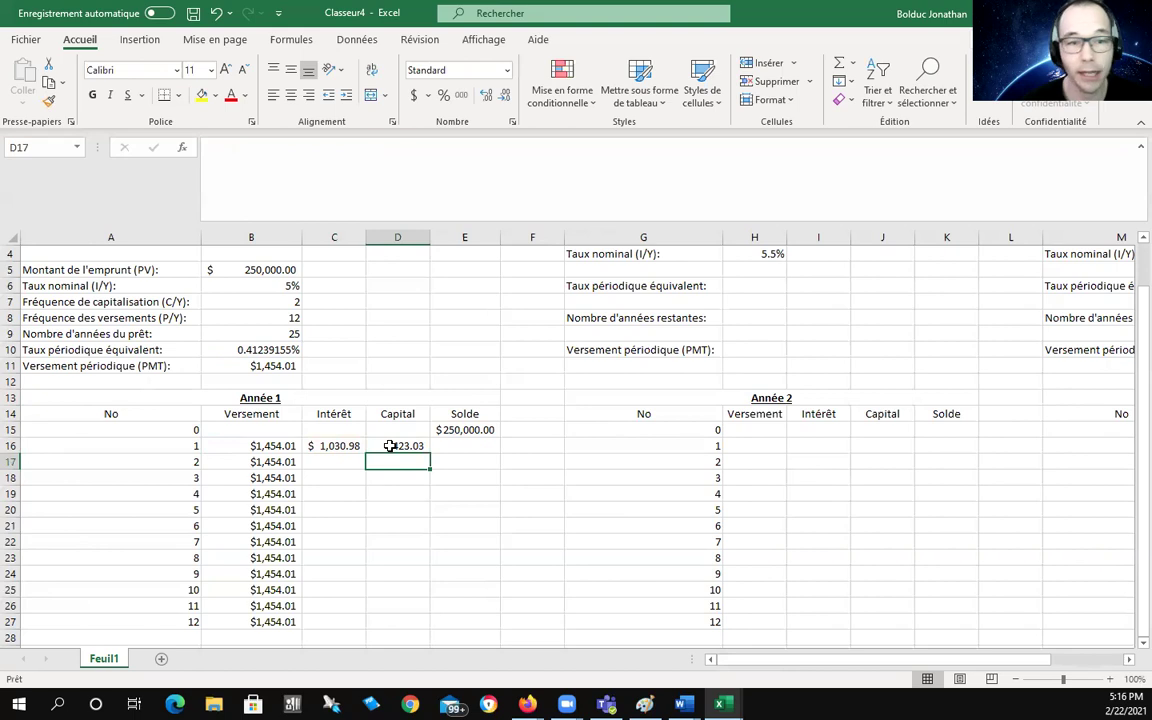
Enter =E15-D16 in E16 for month 1's remaining balance of $249,576.97.
left_click(479, 447)
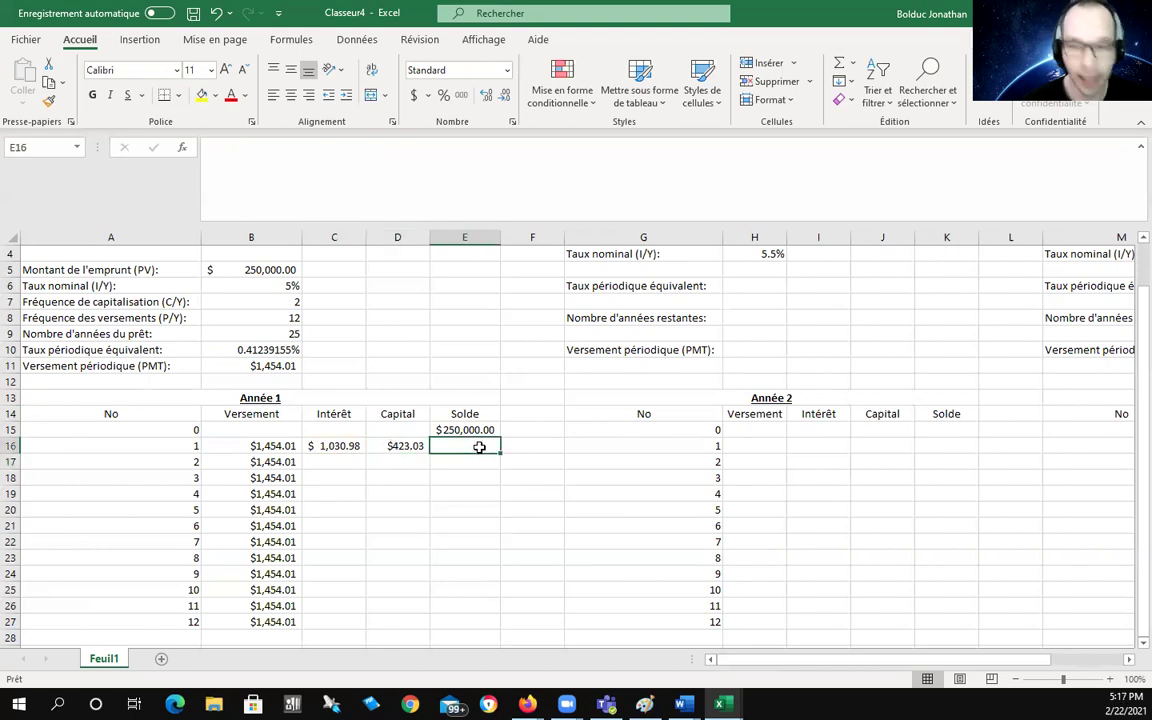
type("=")
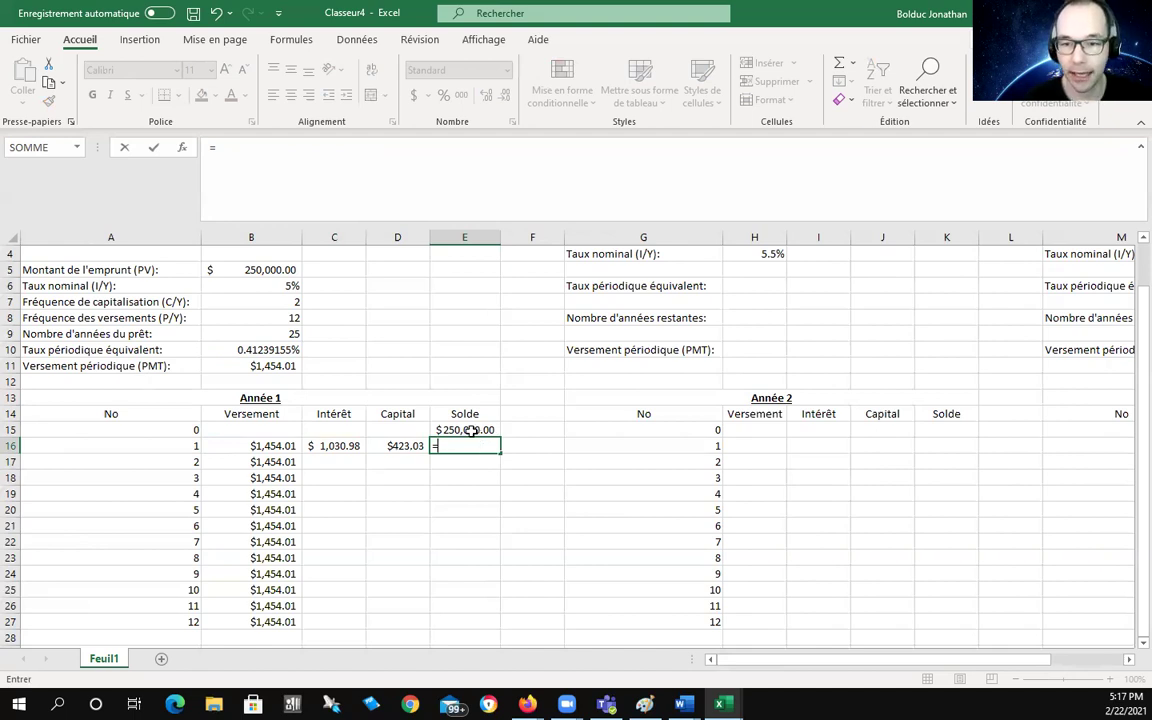
left_click(471, 430)
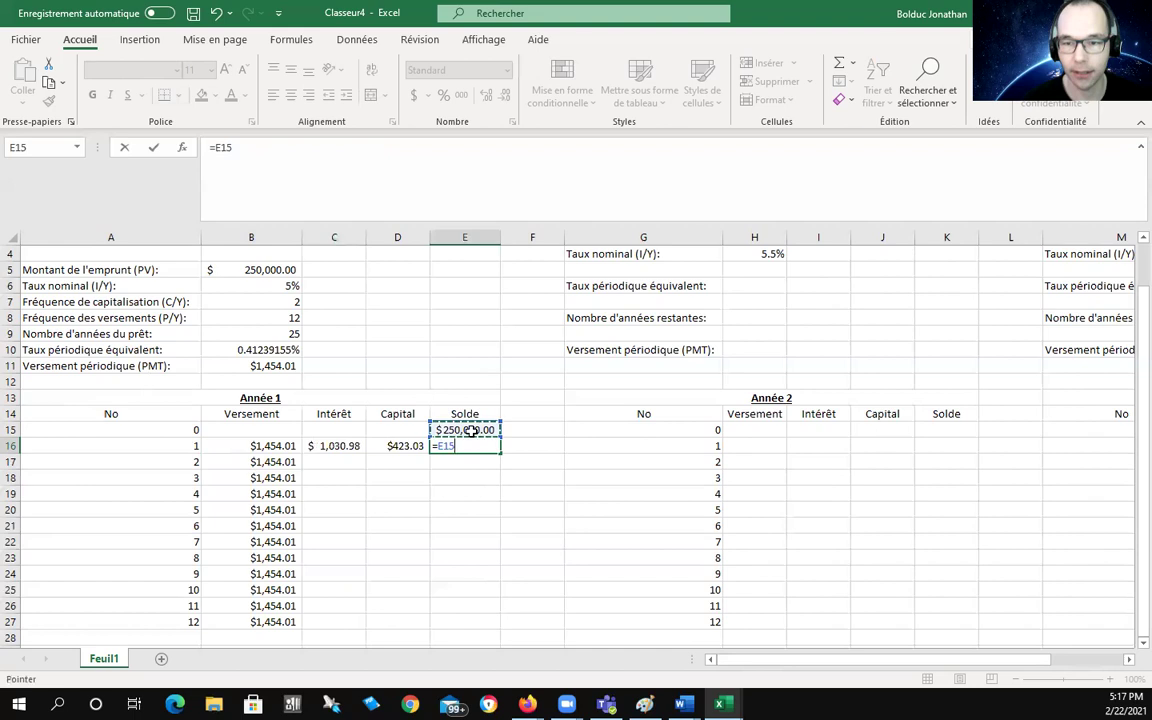
type("-")
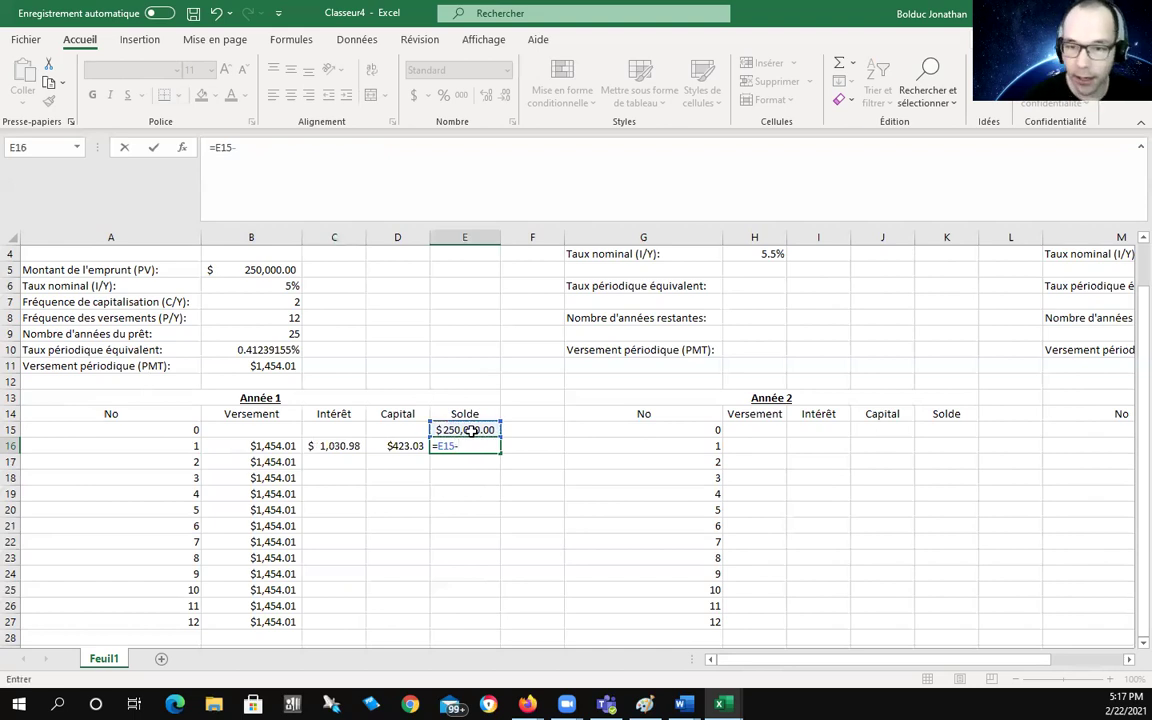
left_click(399, 447)
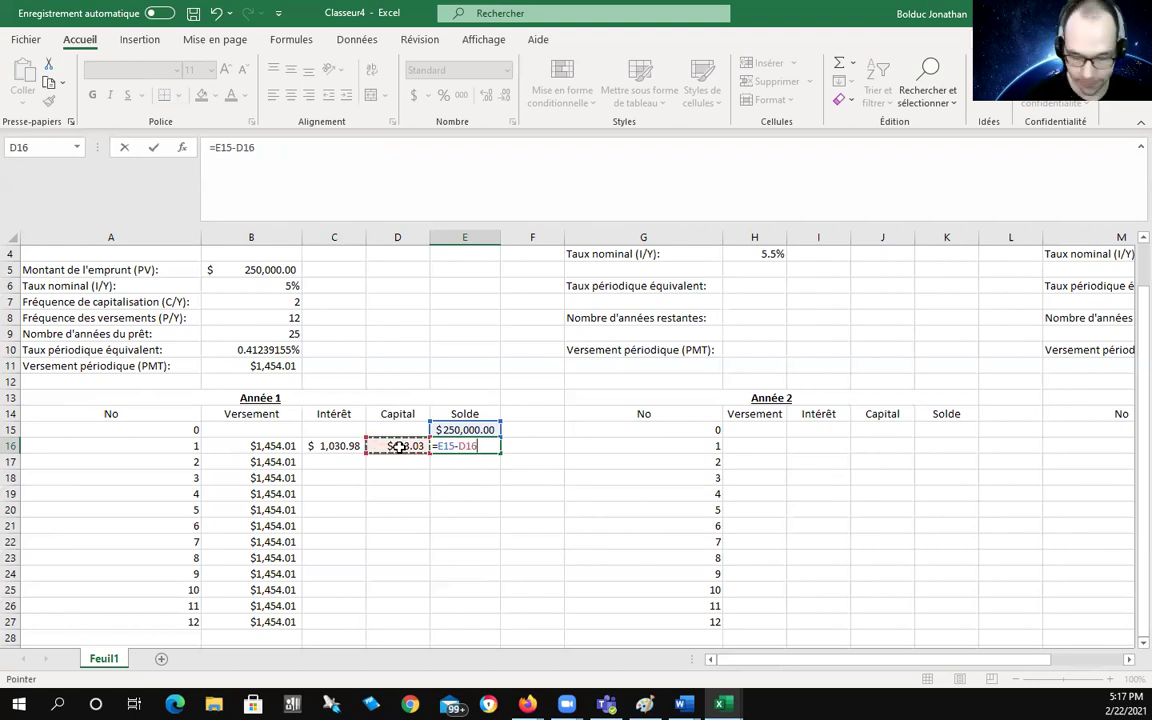
key("Return")
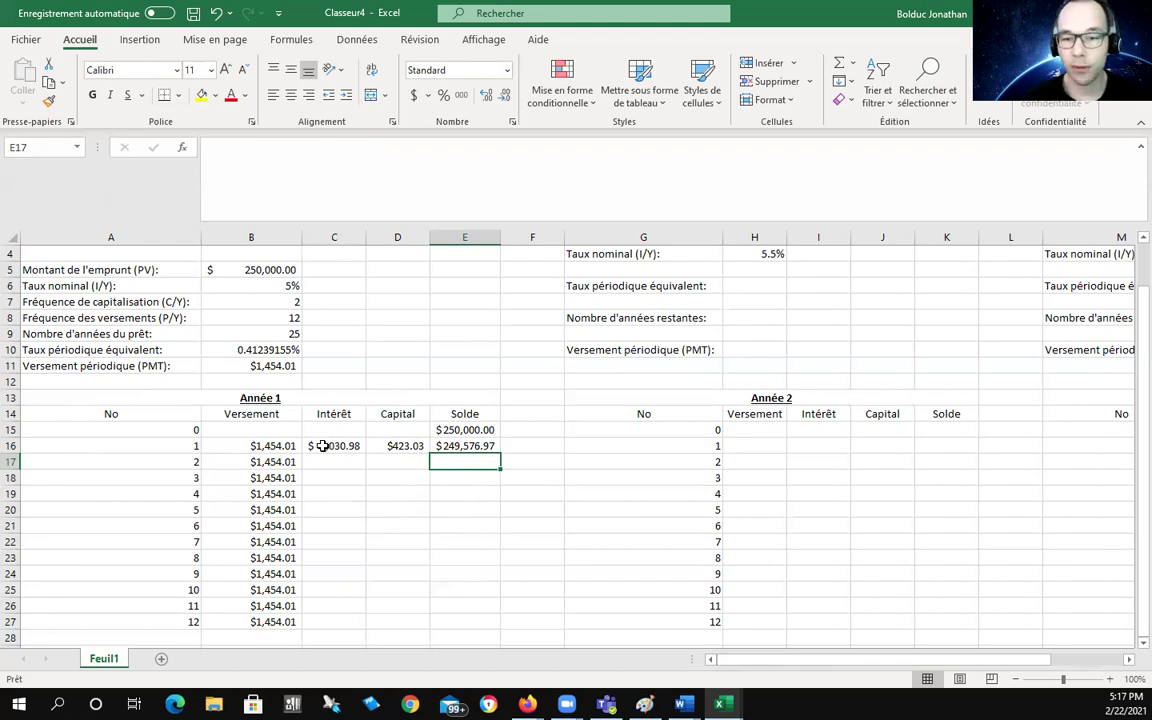
Fill C16:E16 down to row 27, ending Year 1 at a $244,806.86 balance.
left_click_drag(316, 446, 443, 447)
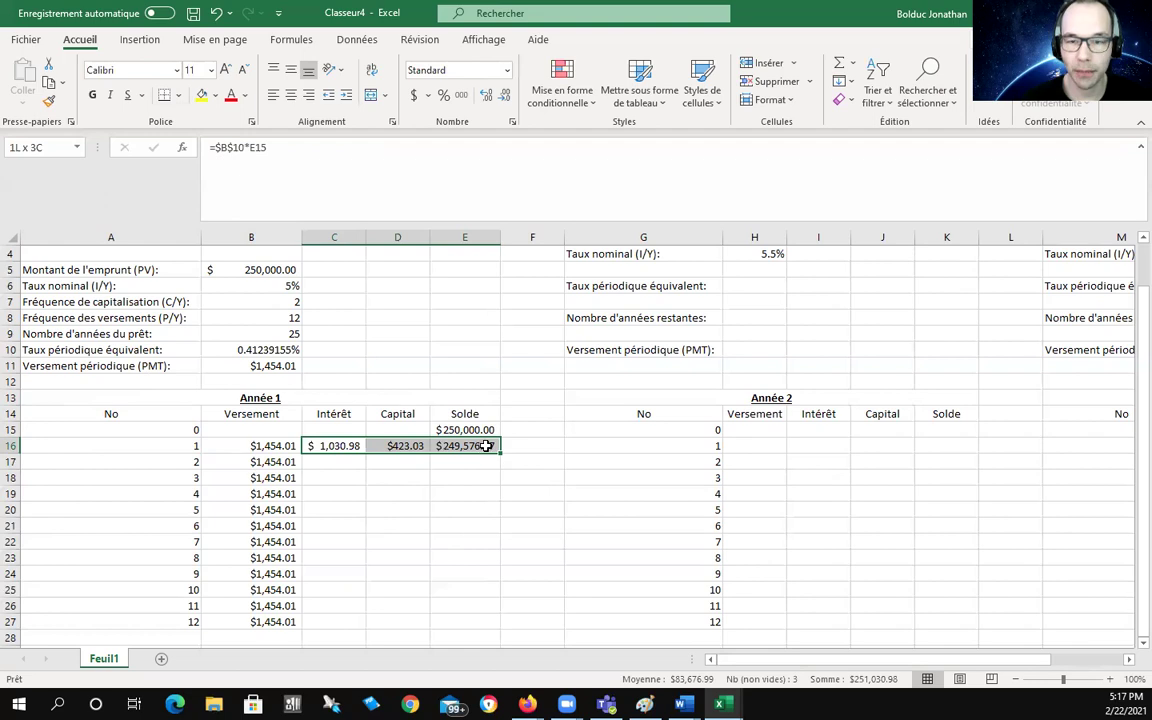
left_click_drag(486, 446, 490, 447)
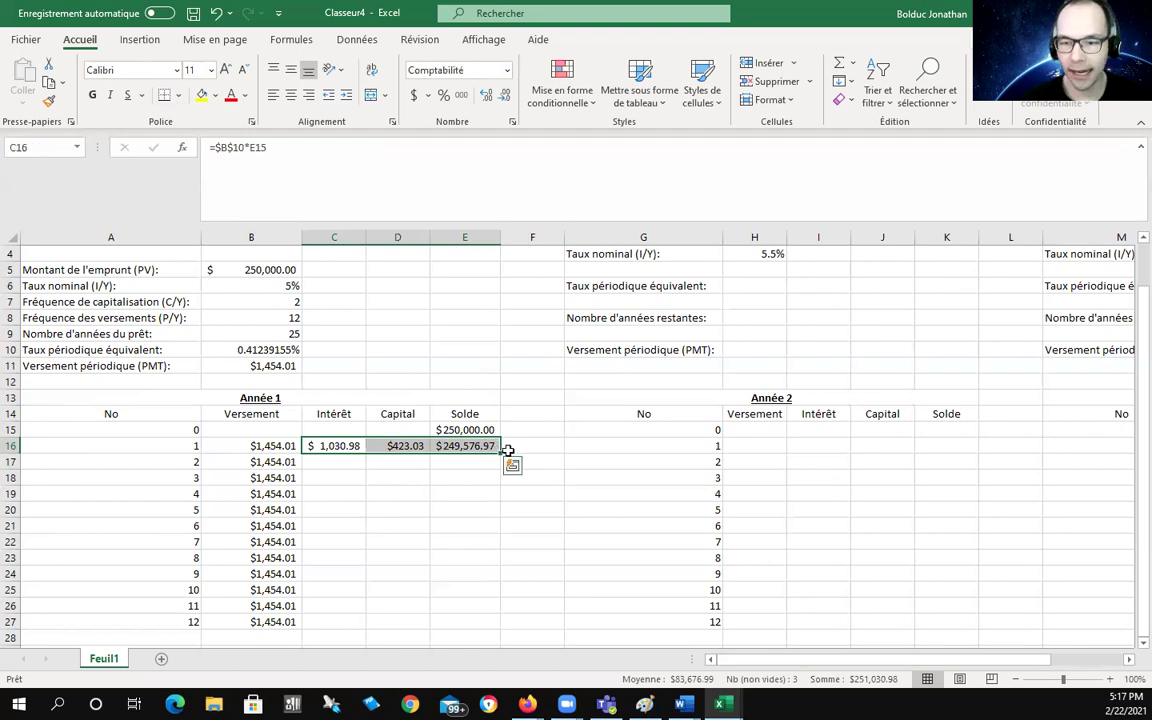
left_click_drag(501, 455, 502, 626)
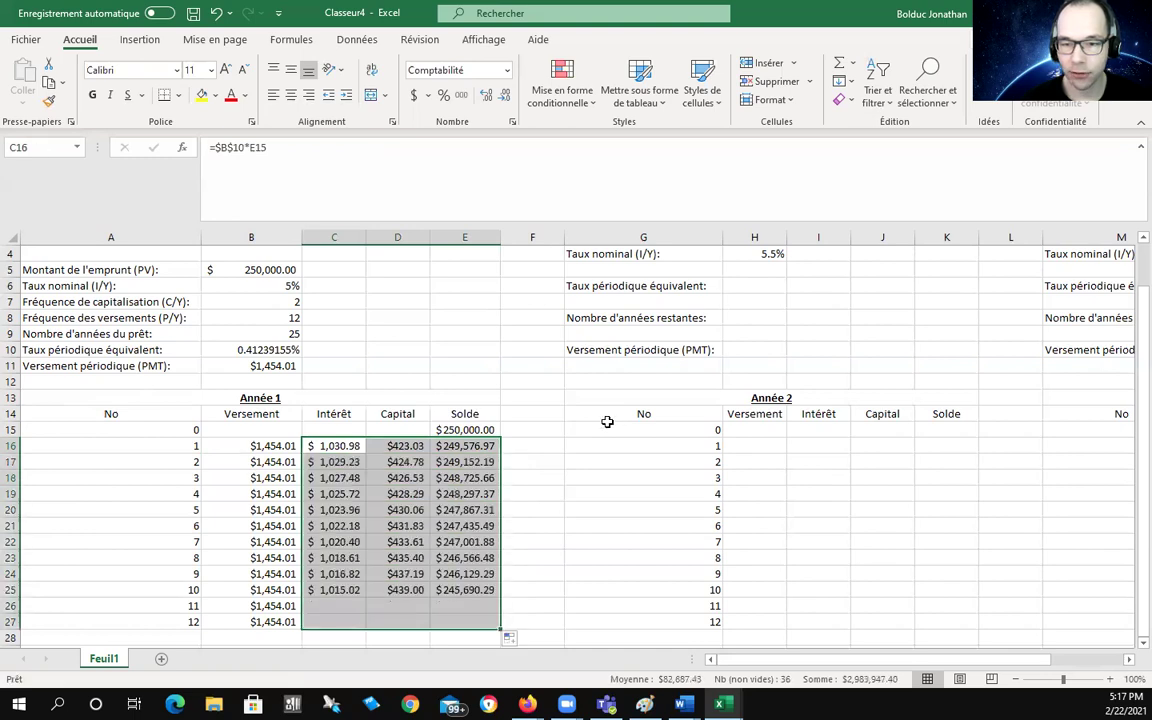
left_click(562, 462)
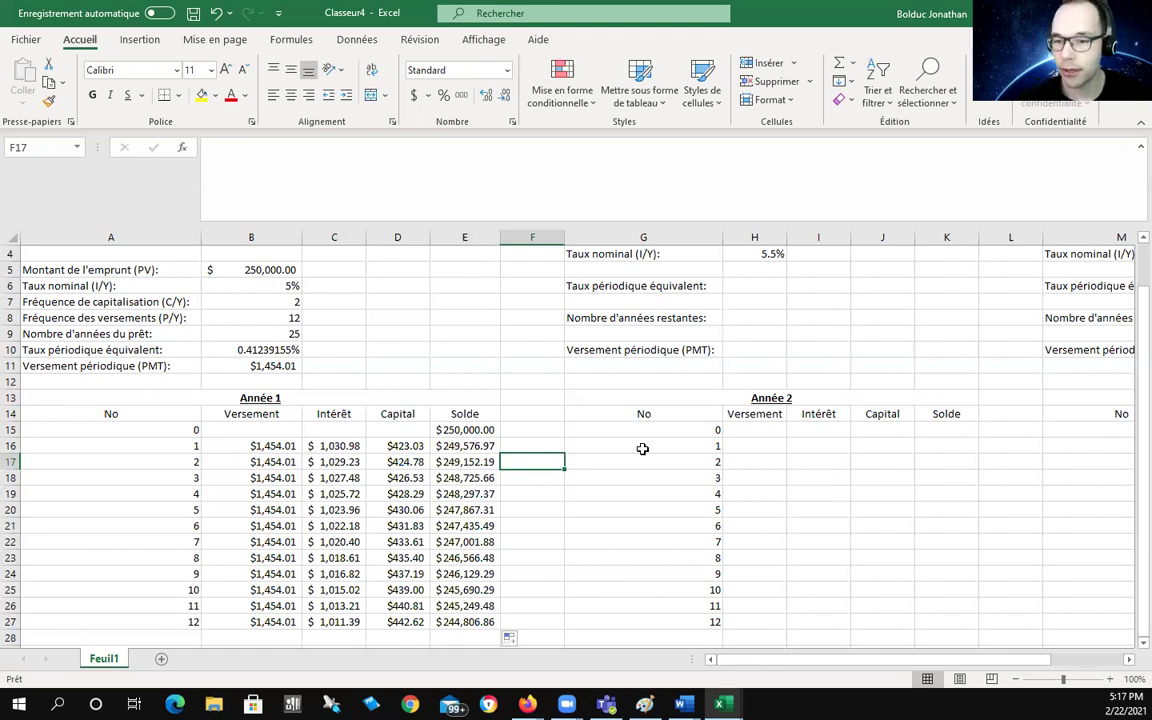
Set K15 to =E27 so Année 2 opens at $244,806.86, then verify the formula.
left_click(954, 428)
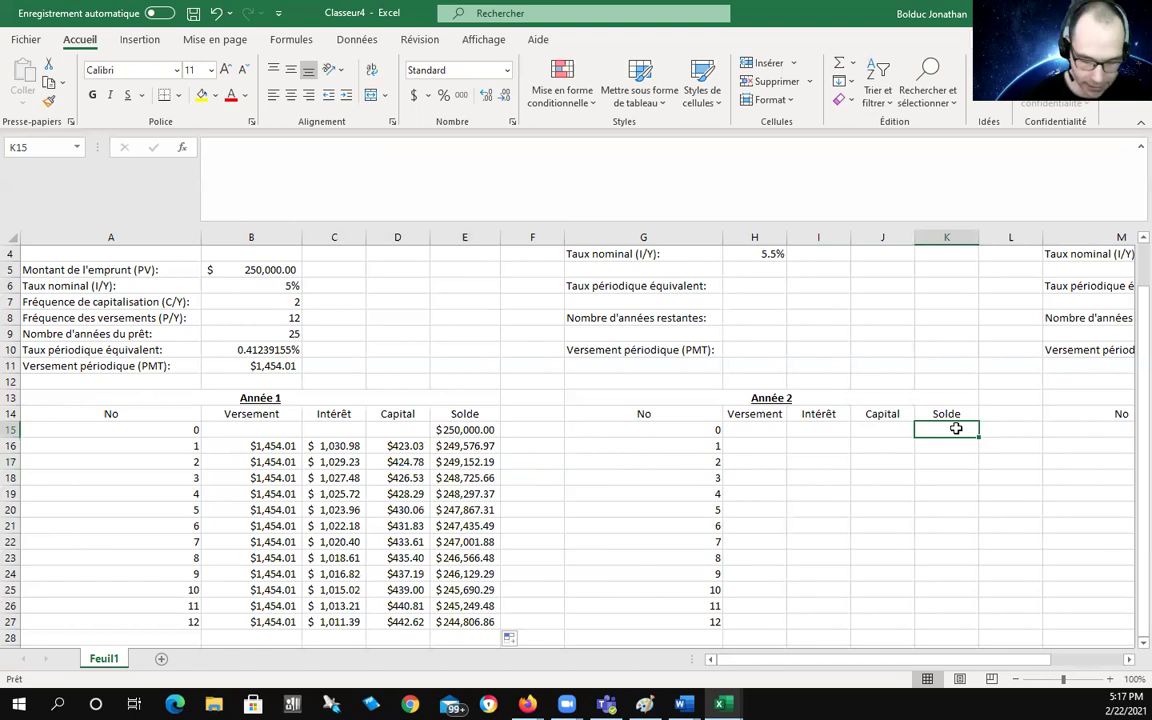
type("=")
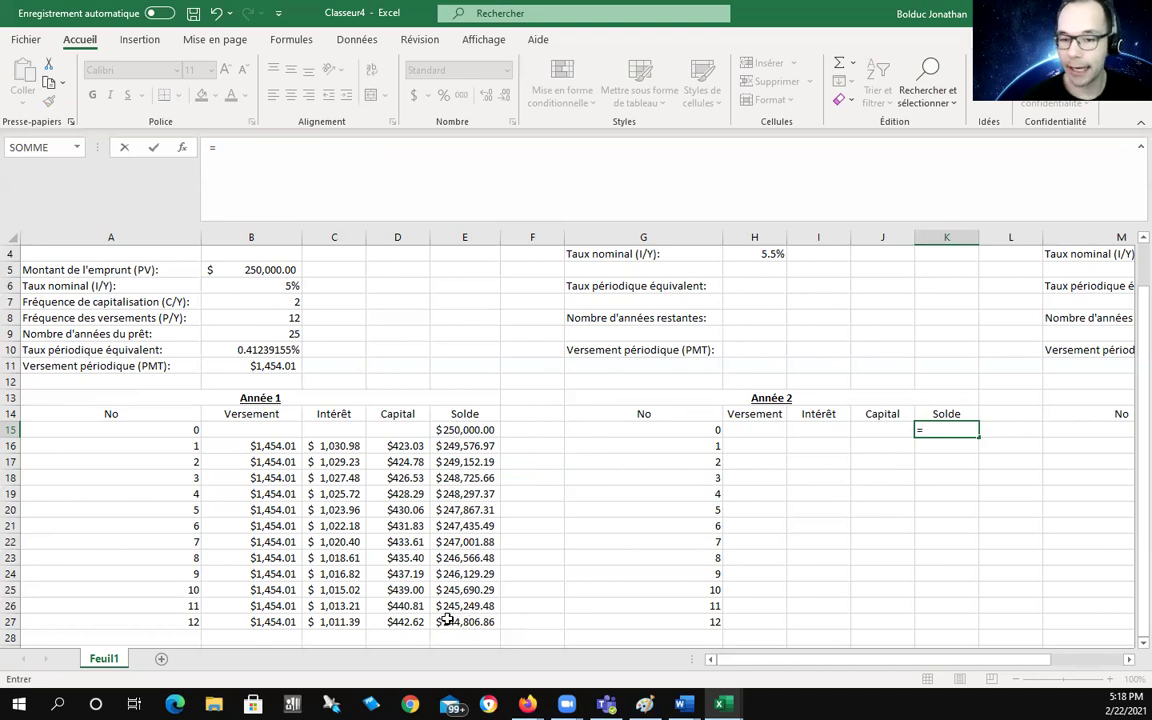
left_click(452, 622)
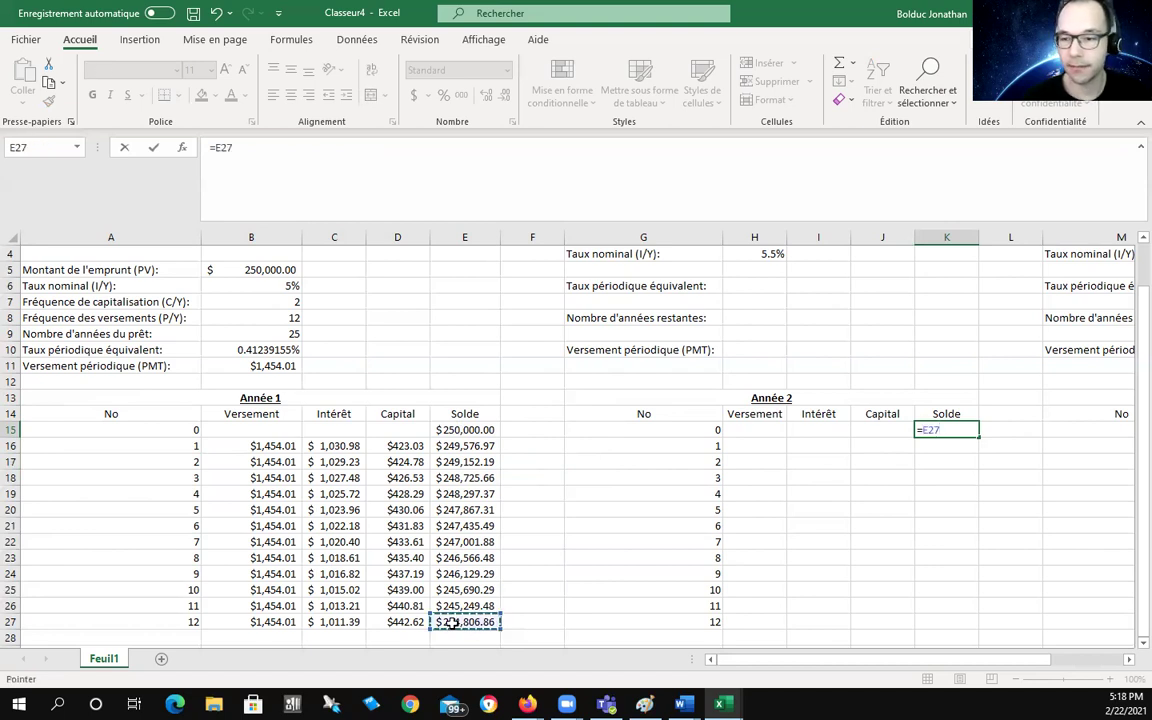
key("Return")
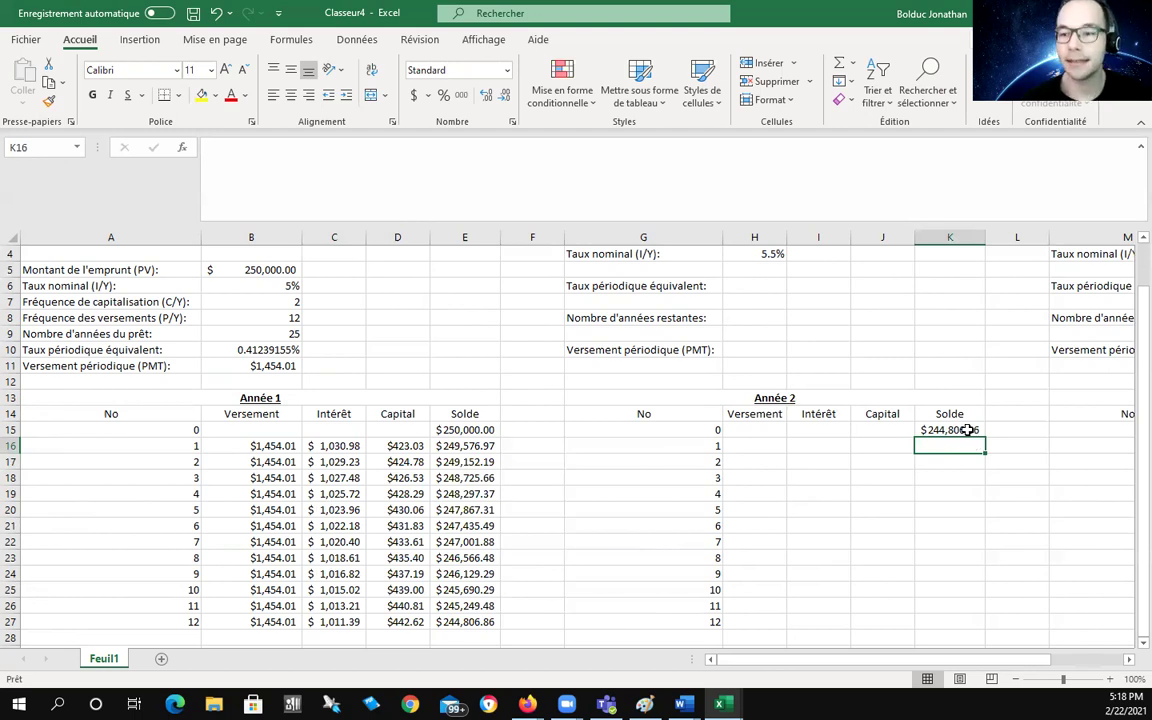
left_click(968, 430)
double_click(968, 430)
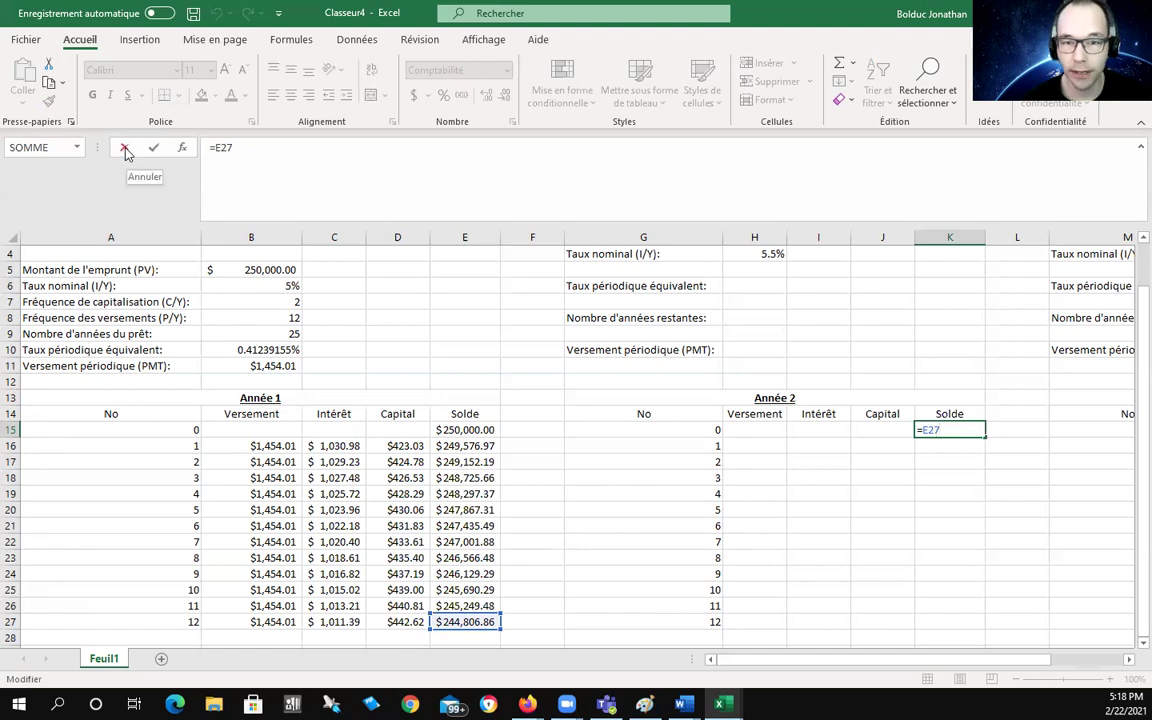
left_click(153, 147)
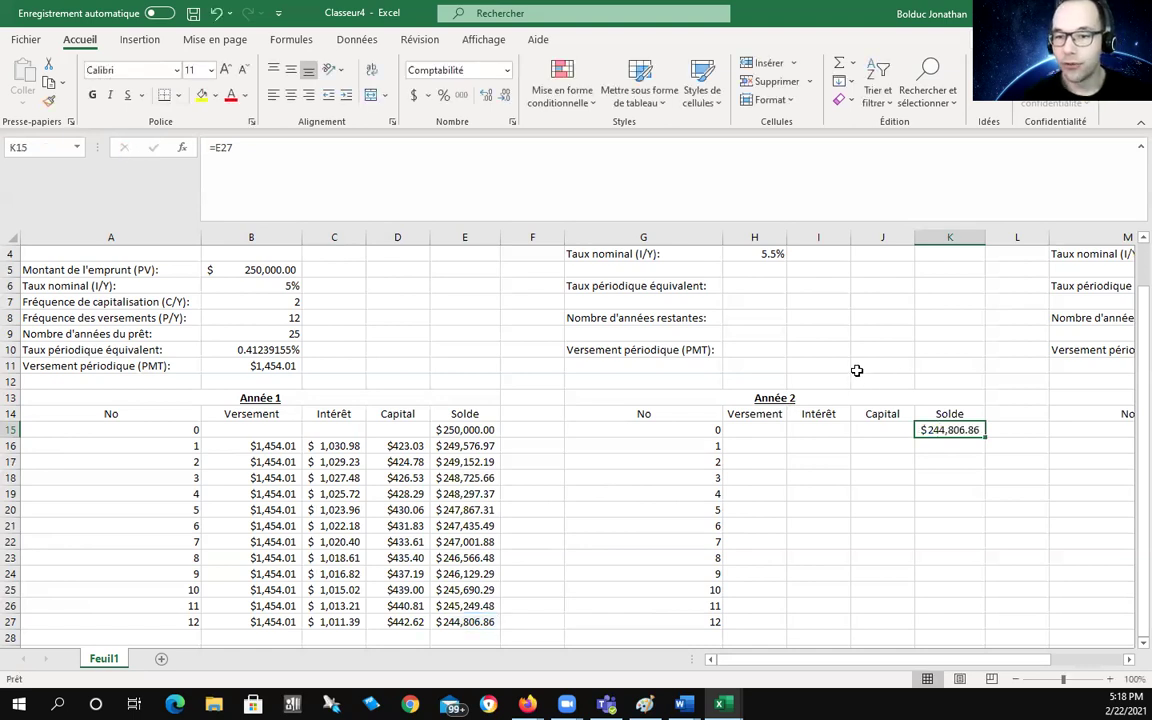
scroll(857, 371, "up", 1)
Abandon the unfinished '=(' entry in H6, declining Excel's correction, so the Year 2 rate cell stays empty.
left_click(753, 334)
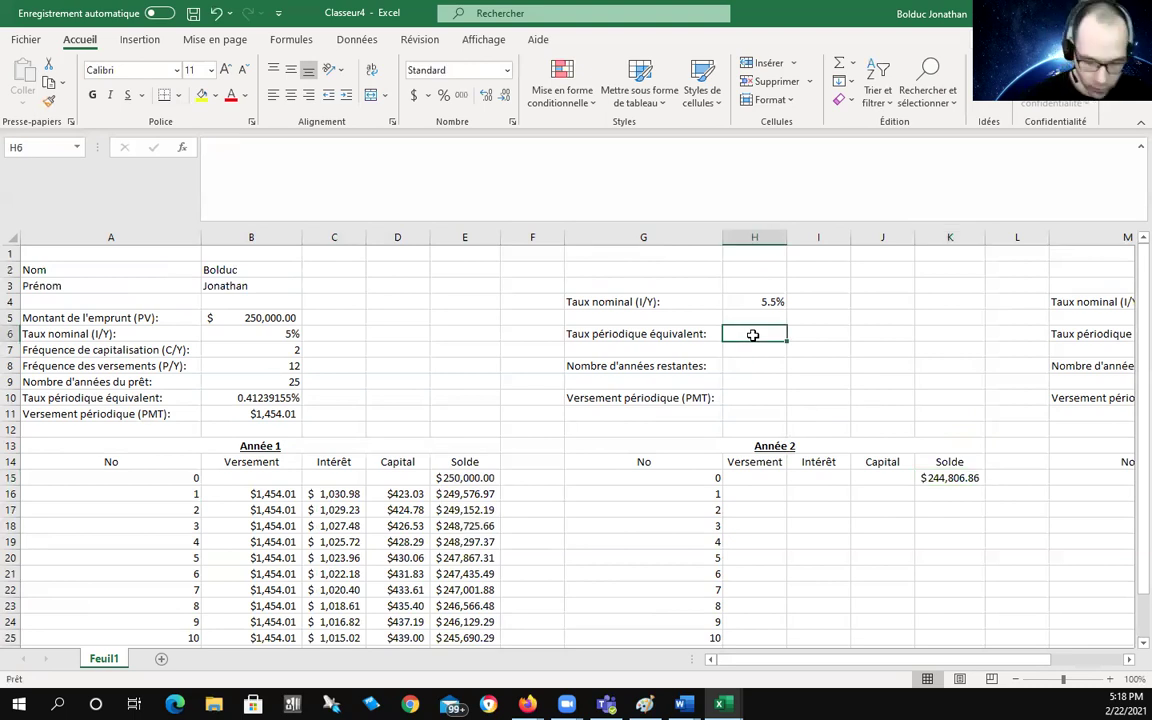
type("=(1")
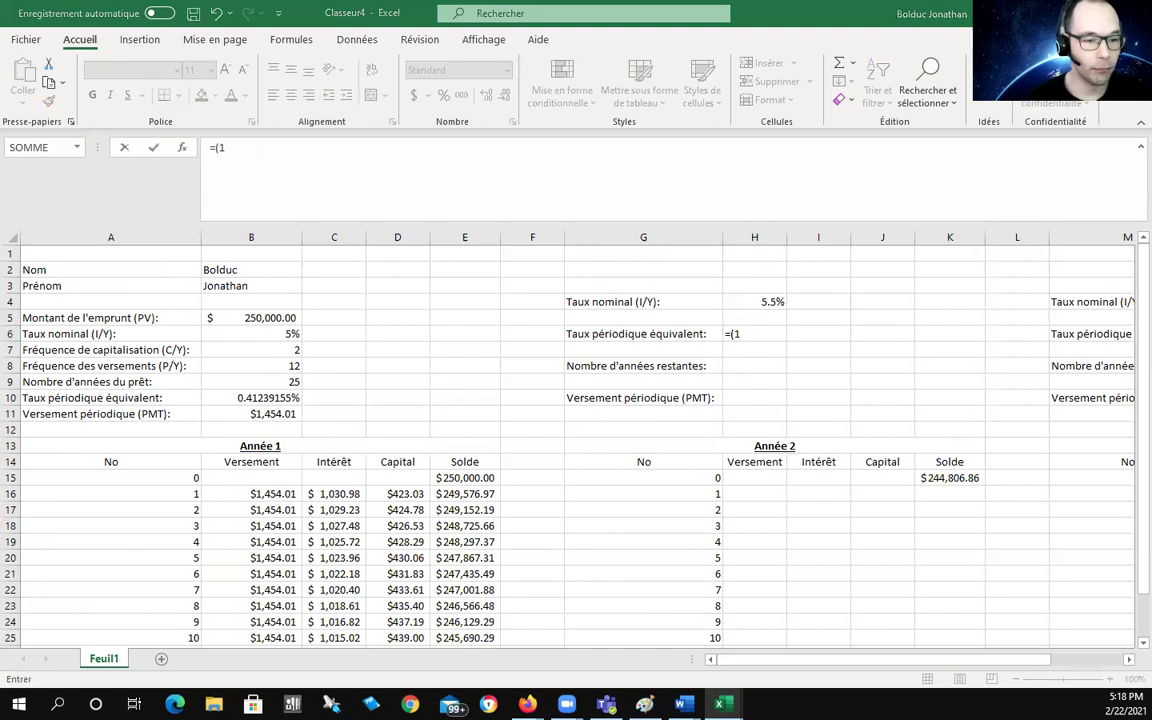
key("ctrl+Tab")
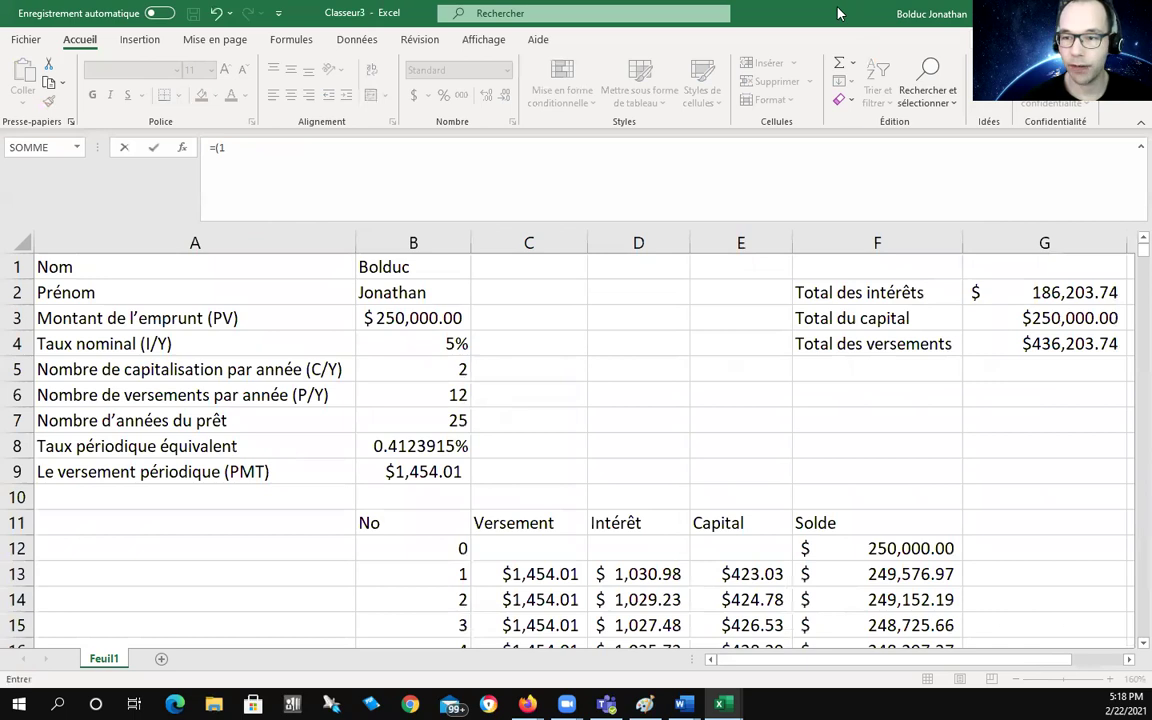
key("ctrl+Tab")
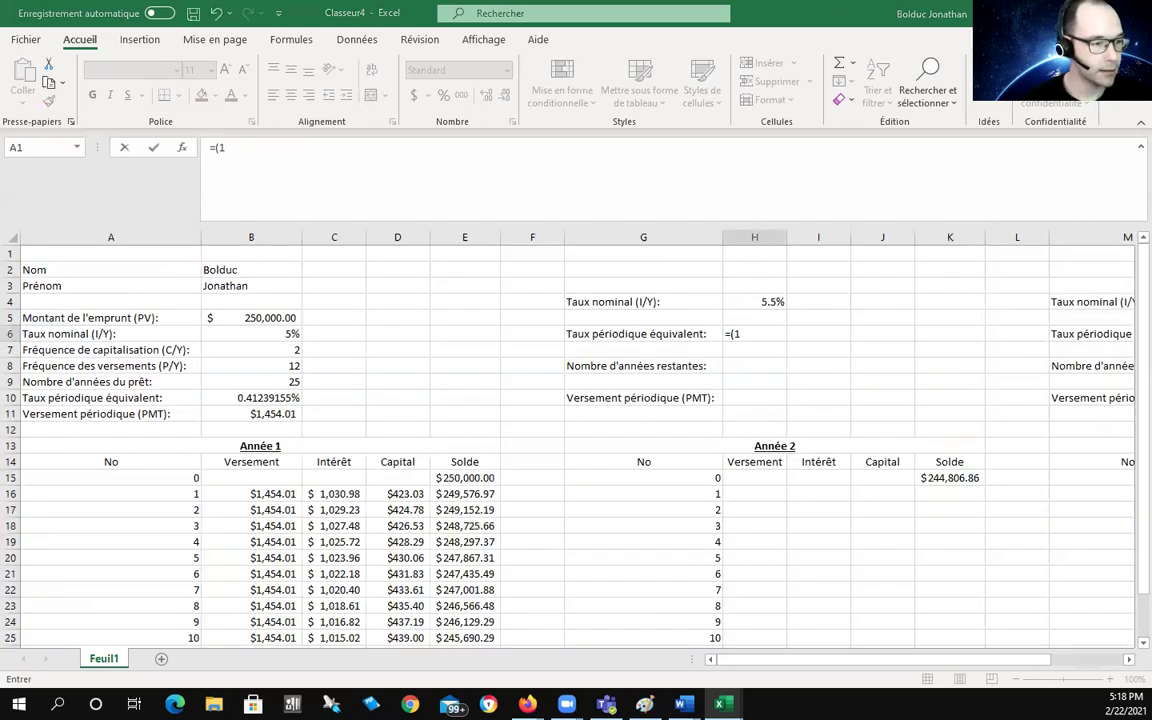
key("Return")
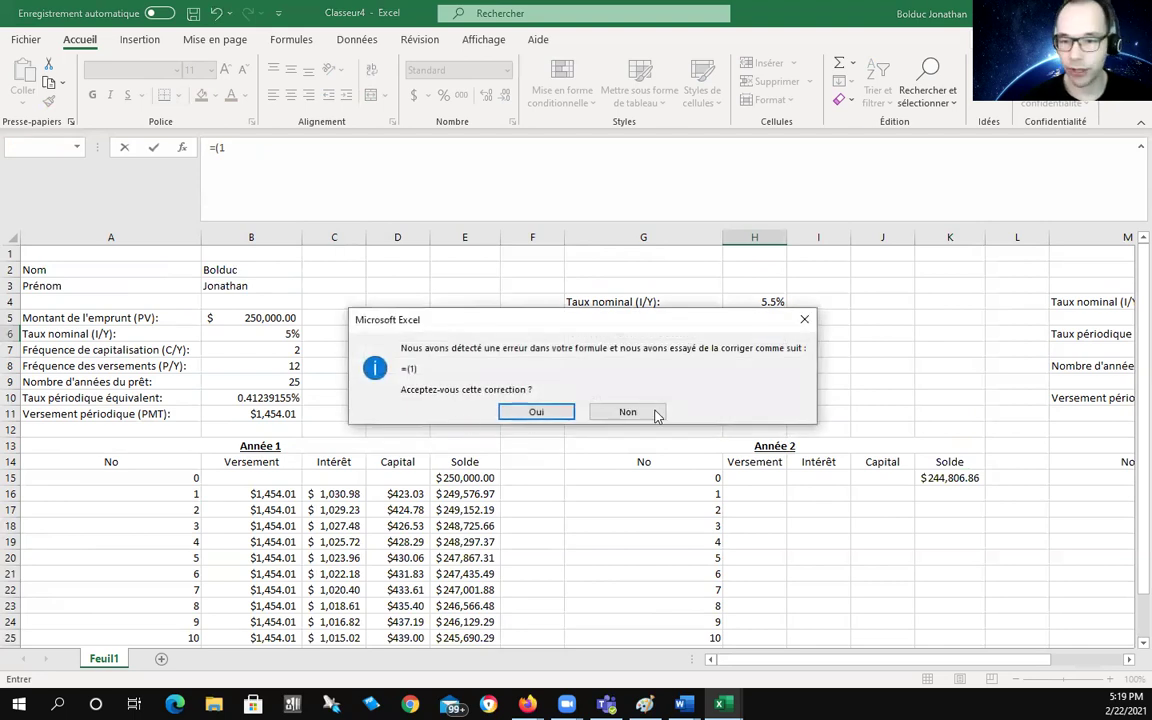
left_click(651, 411)
left_click(737, 333)
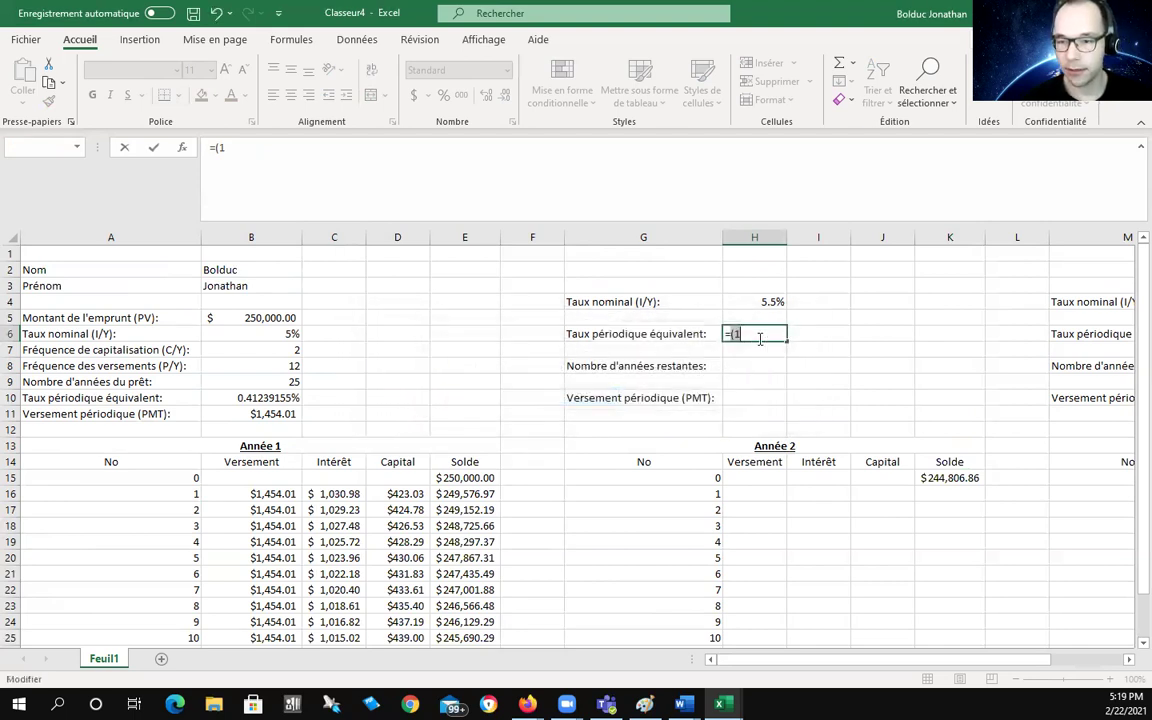
key("Escape")
key("Right")
key("Right")
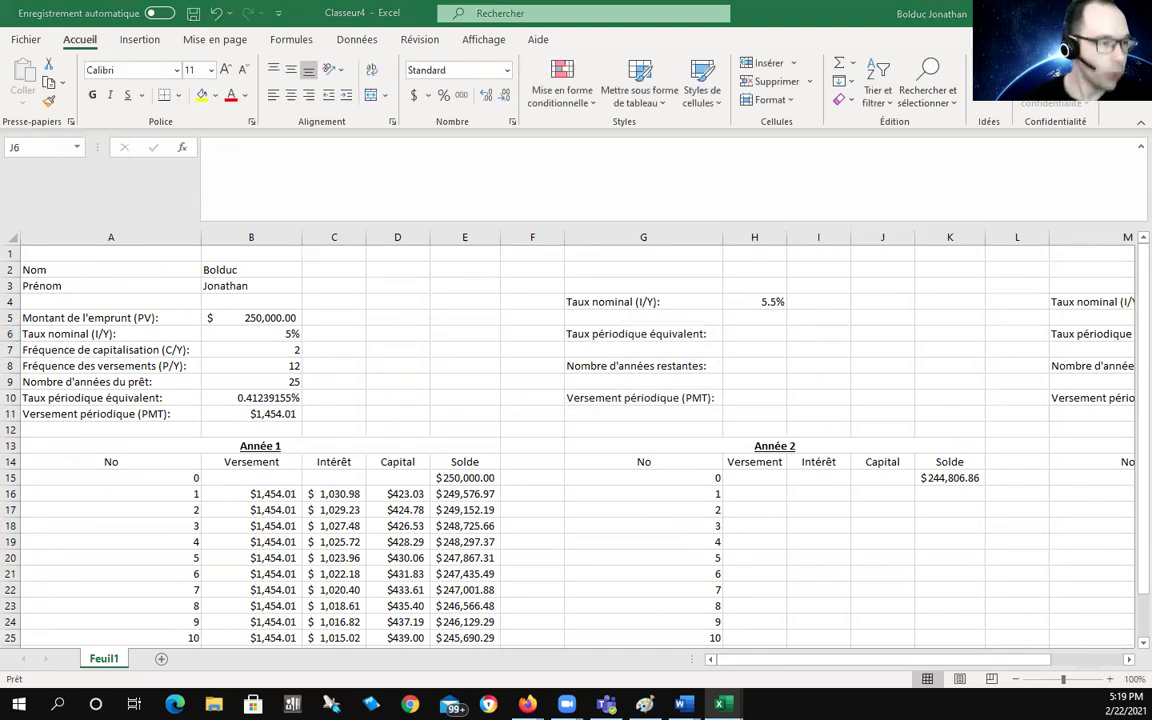
Enter =(1+H4/B7)^(B7/B8)-1 in H6 for the Year 2 equivalent periodic rate.
left_click(769, 332)
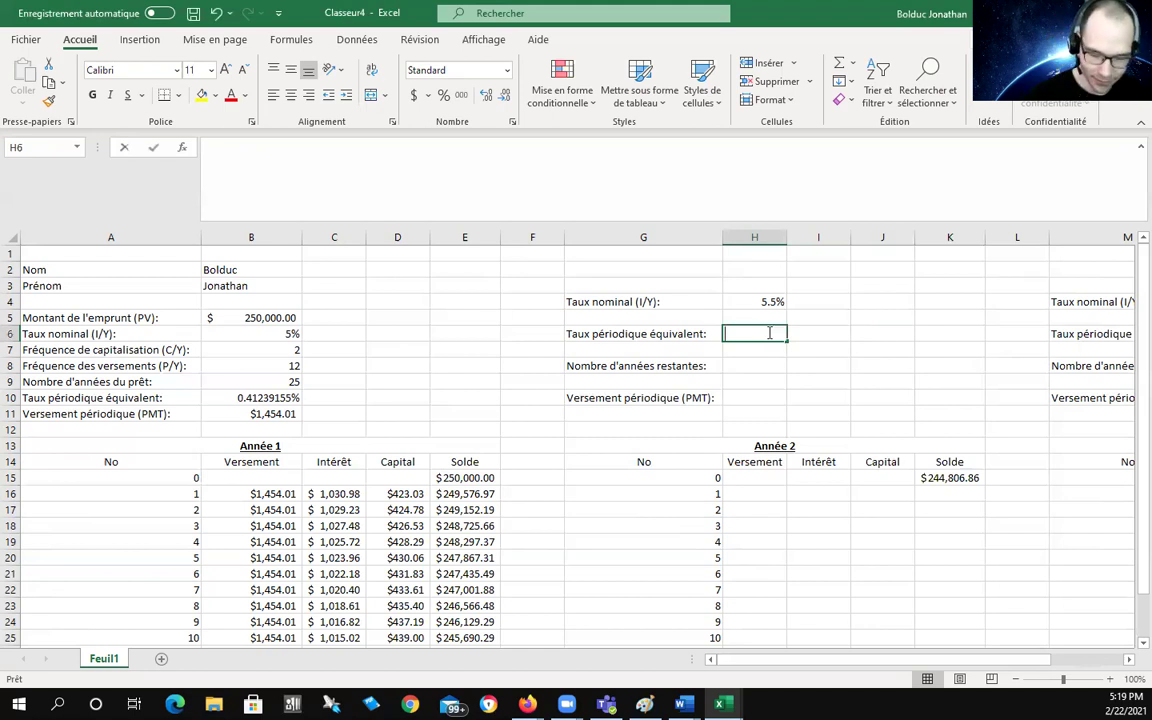
type("=(1+")
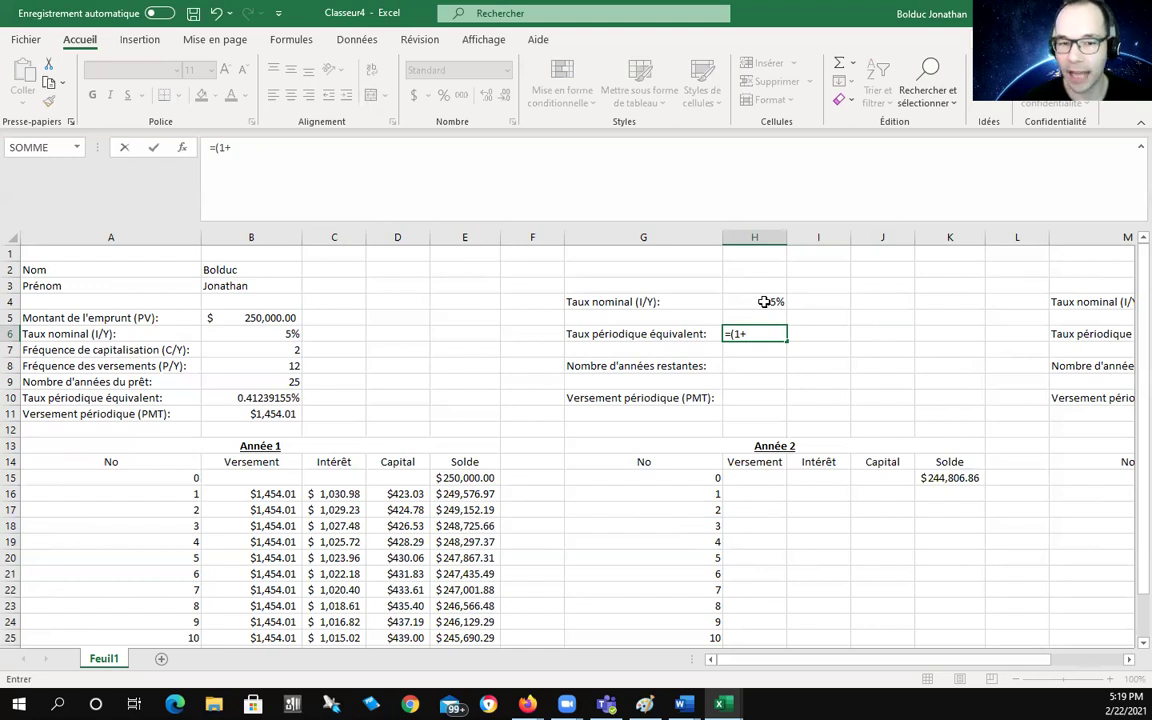
left_click(765, 301)
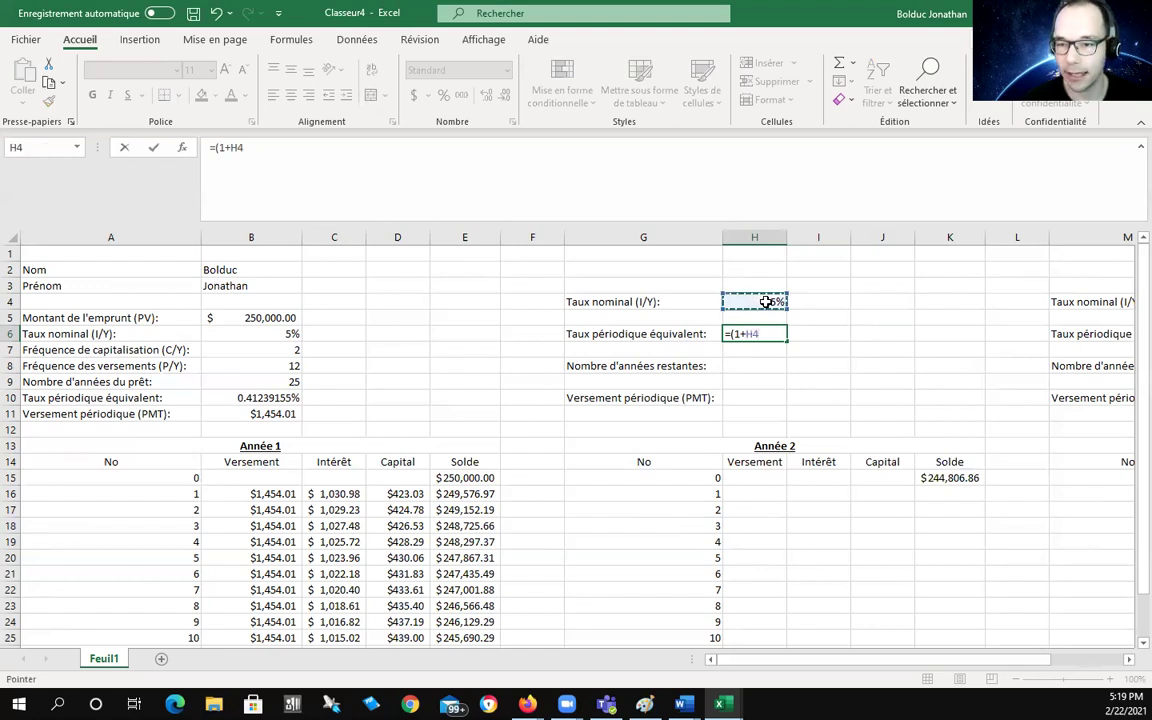
type("/")
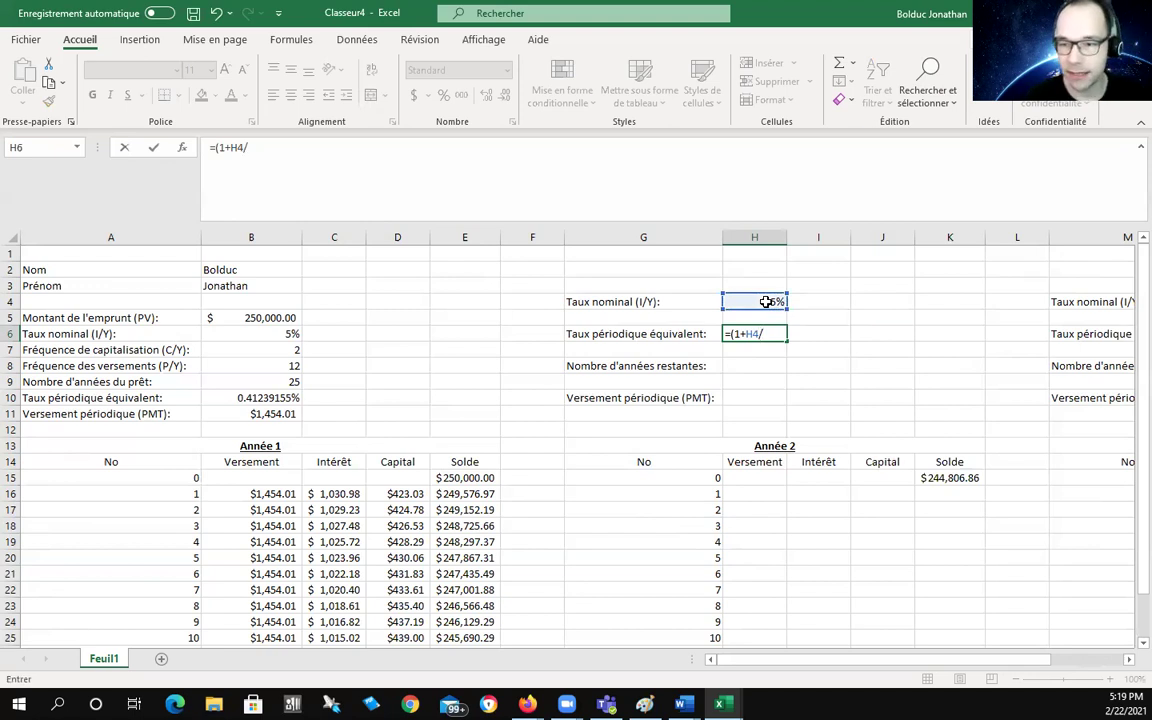
left_click(257, 349)
type(")")
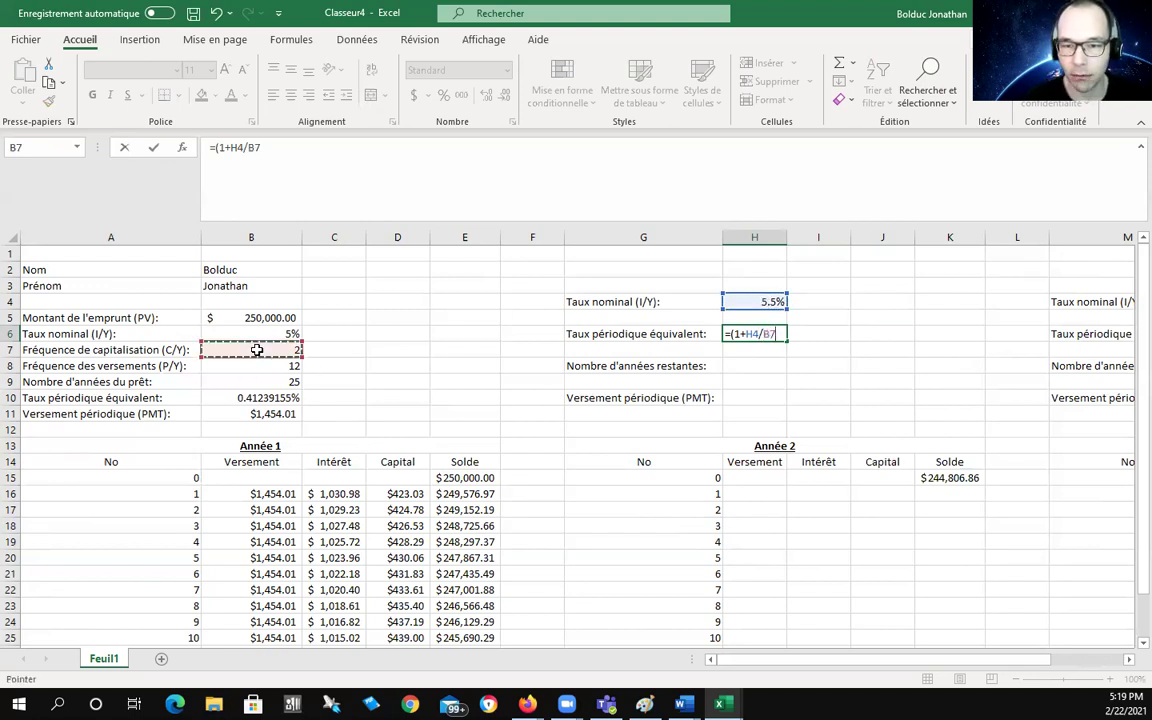
type("^")
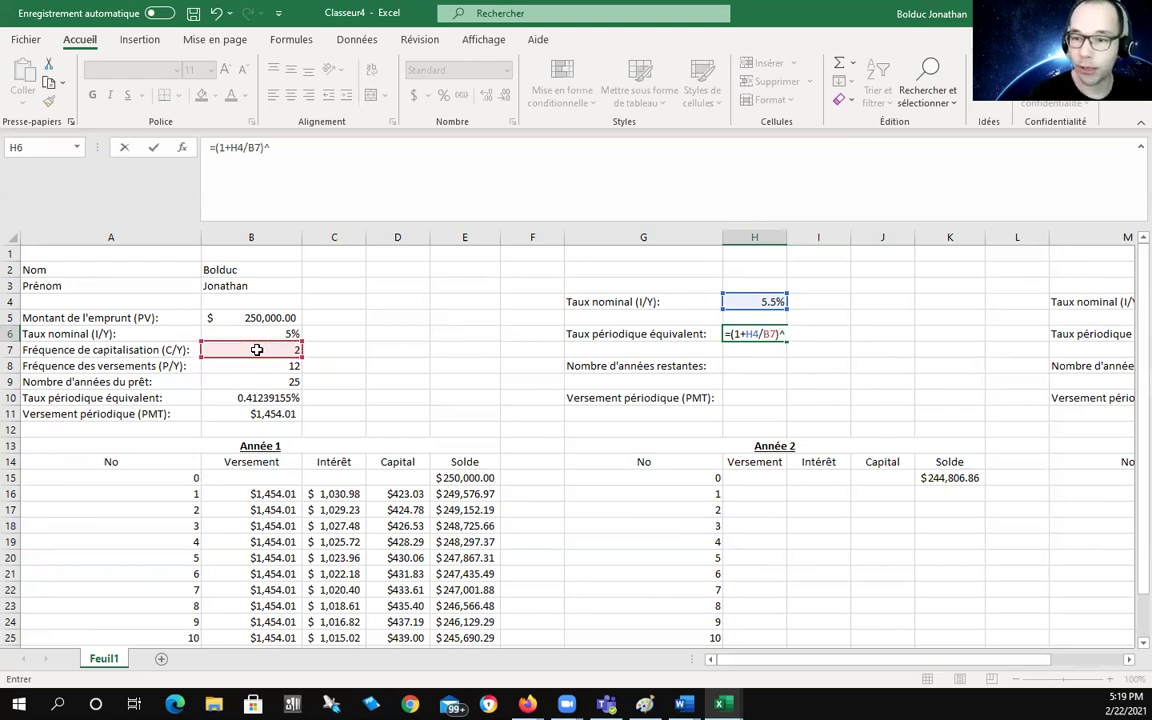
type("(")
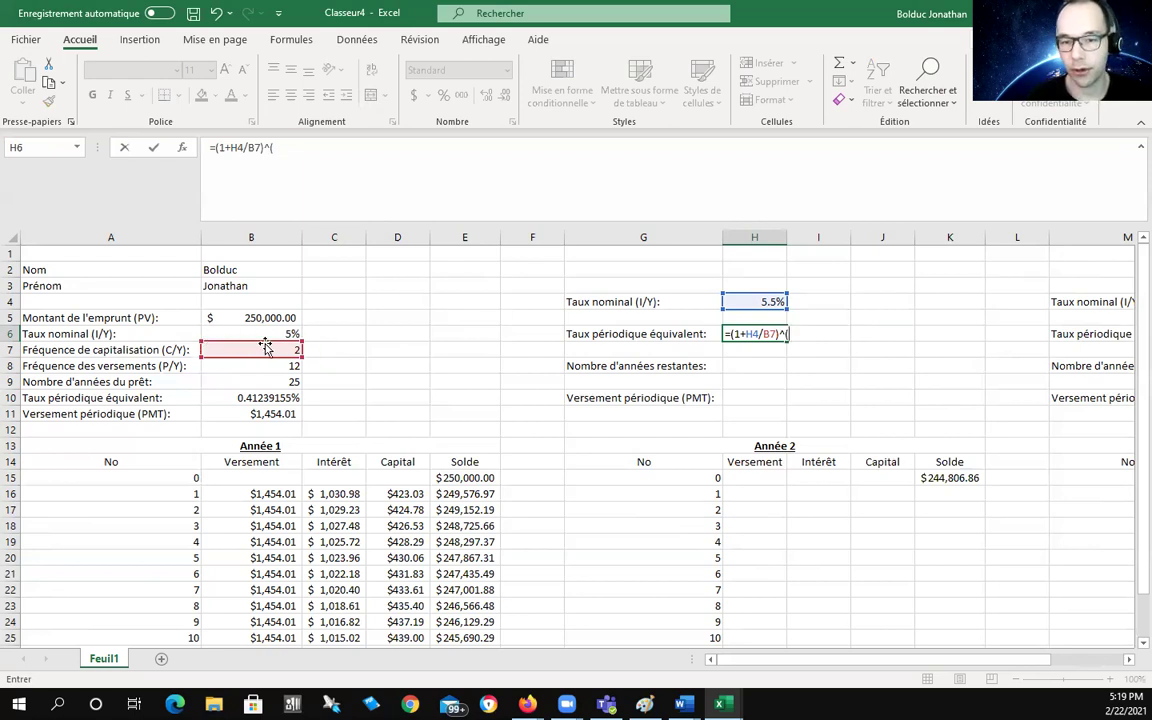
left_click(259, 350)
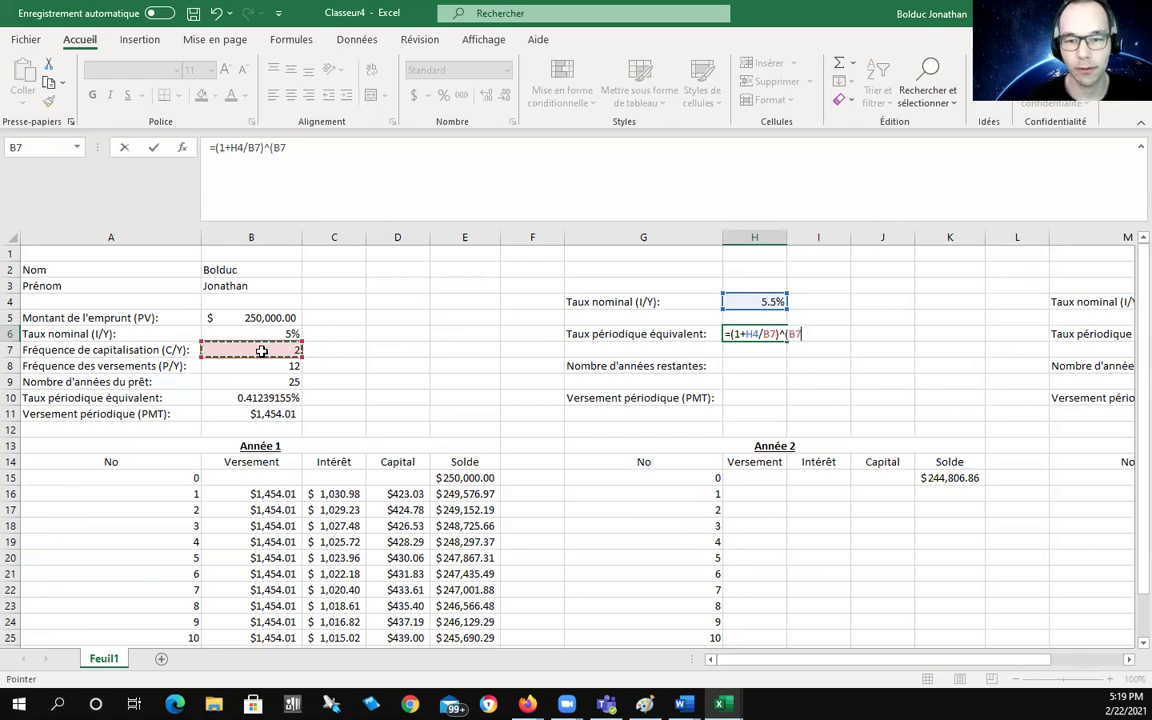
type("/")
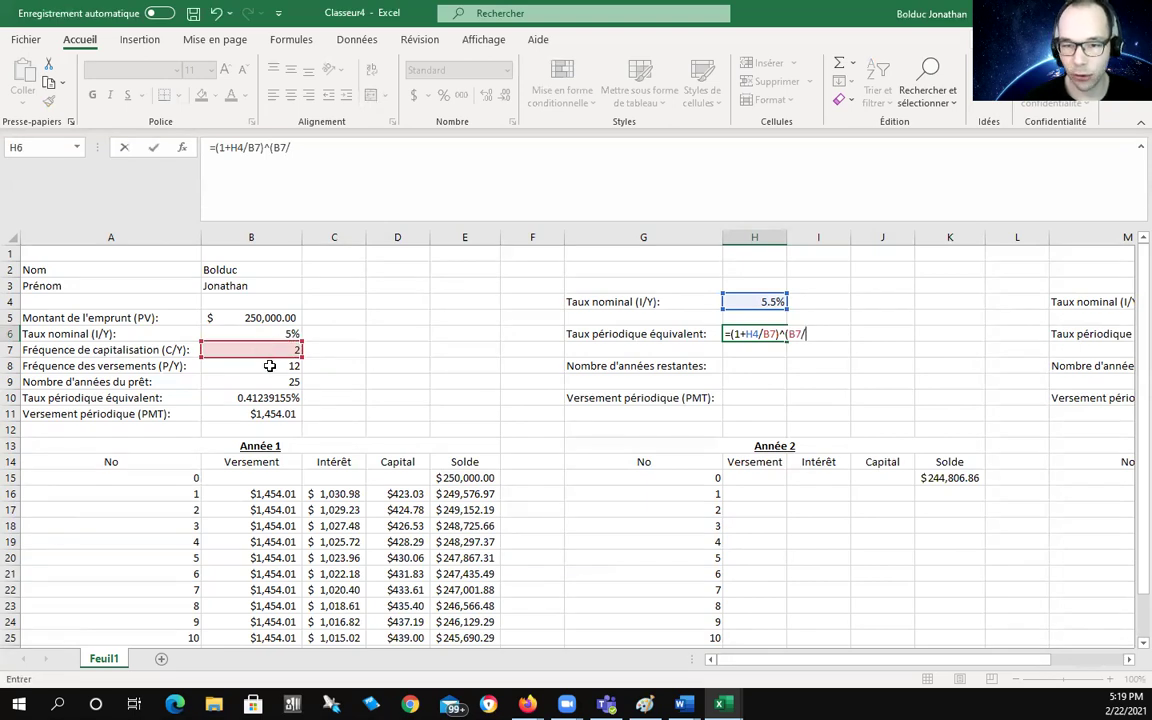
left_click(270, 366)
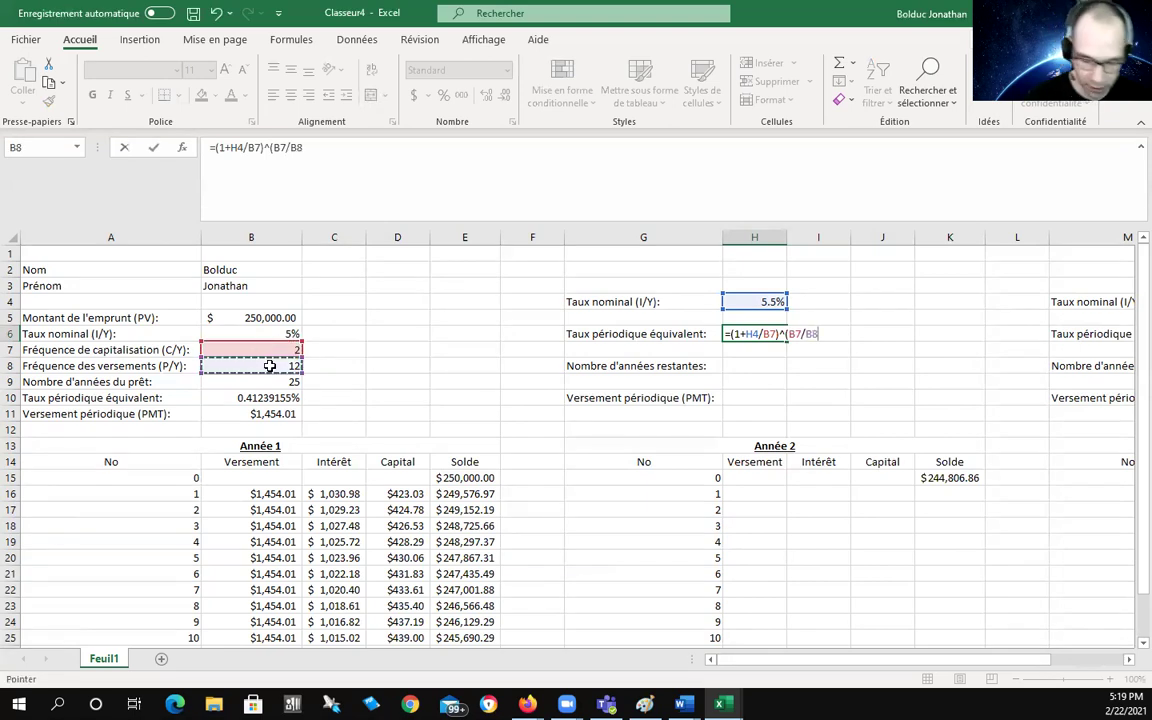
type(")")
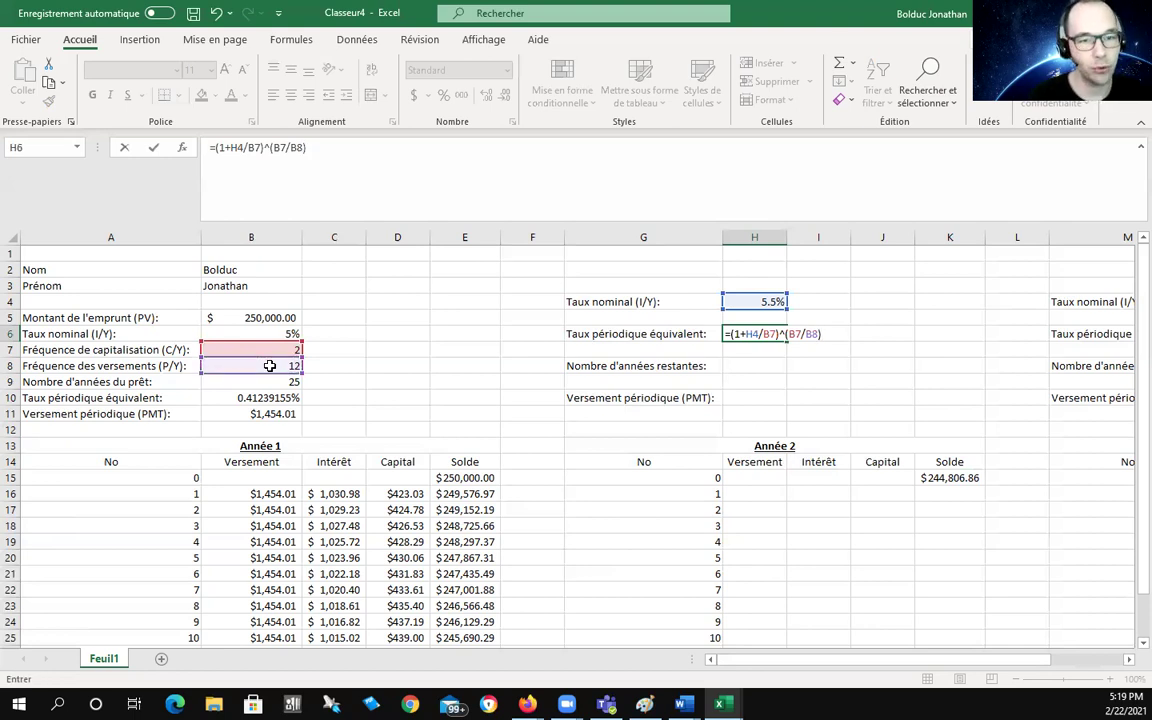
type("-1")
key("Return")
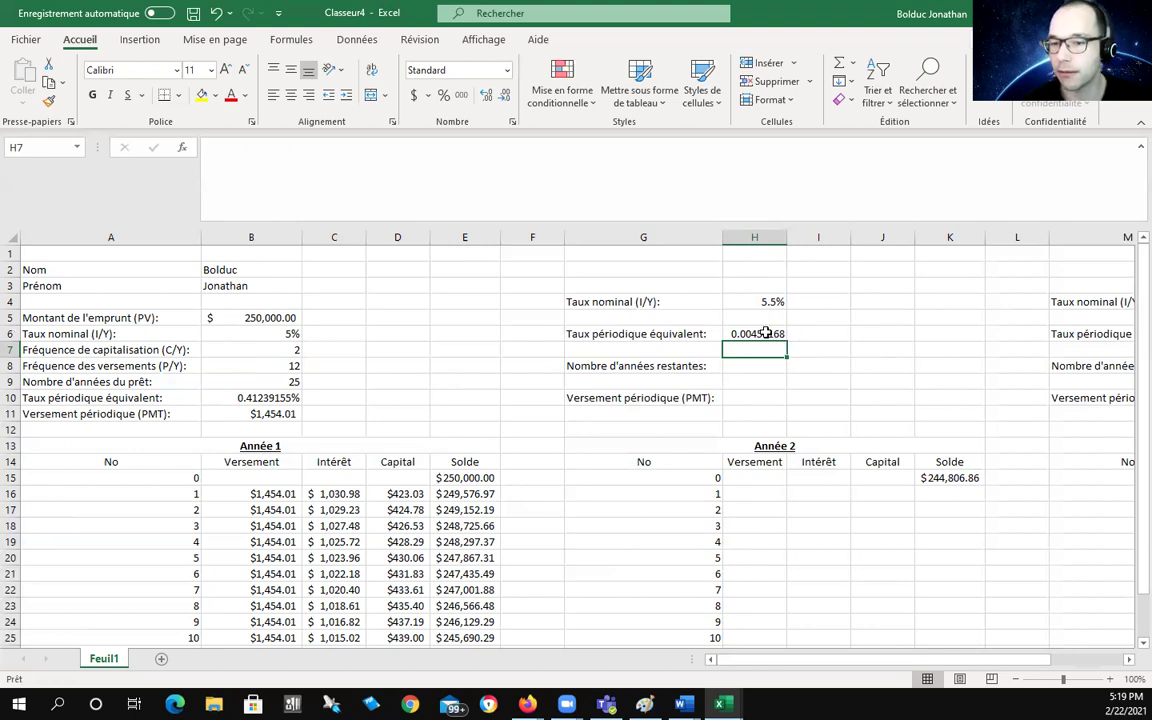
Format H6 as a percentage with extra decimals, showing 0.453168%.
left_click(766, 333)
left_click(444, 96)
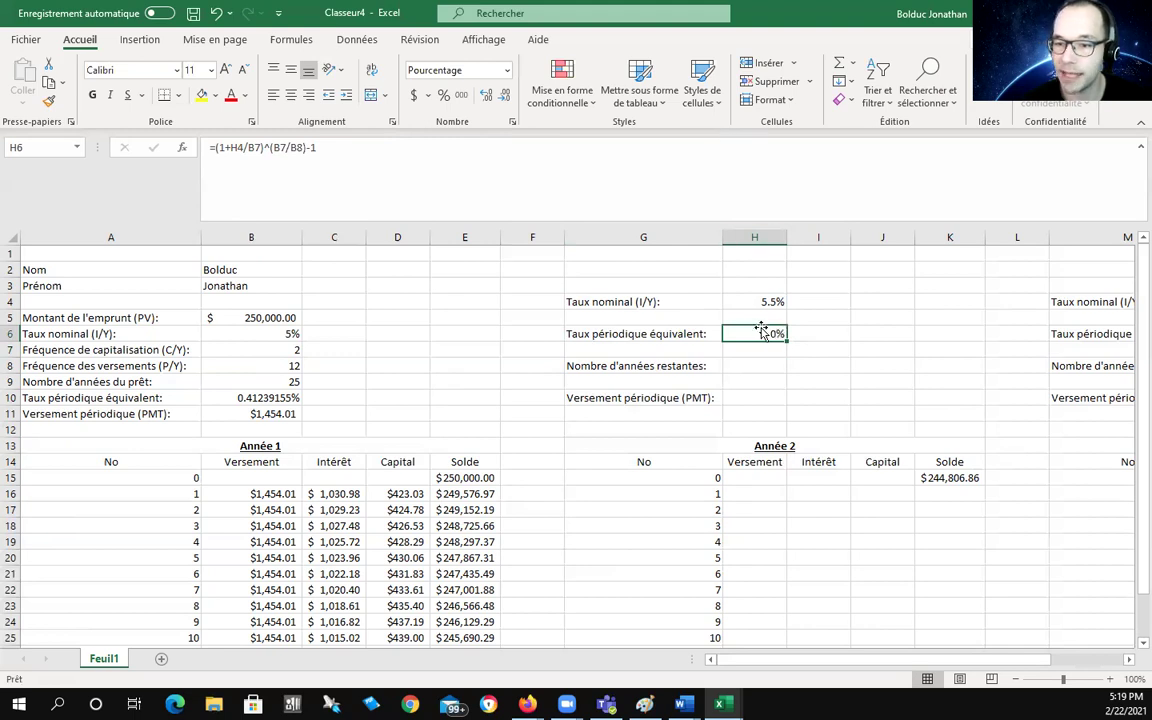
left_click(488, 97)
left_click(488, 97)
left_click(488, 97)
left_click(488, 97)
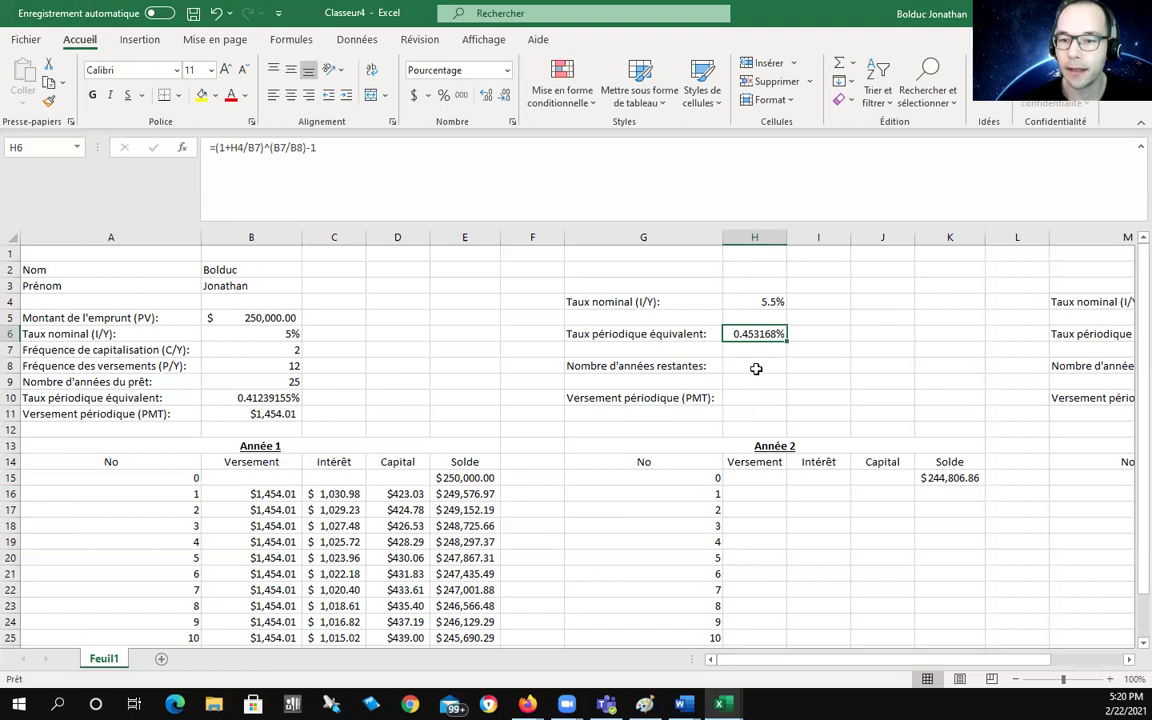
left_click(758, 364)
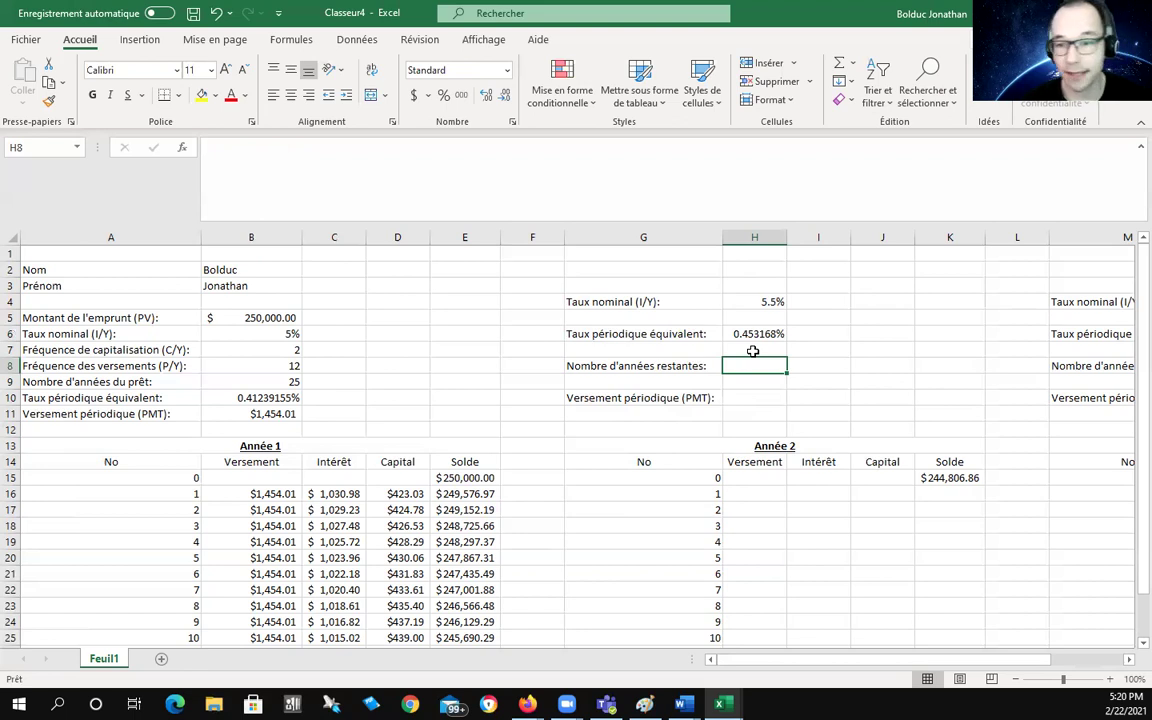
Enter 24 as the Year 2 remaining years in H8.
type("24")
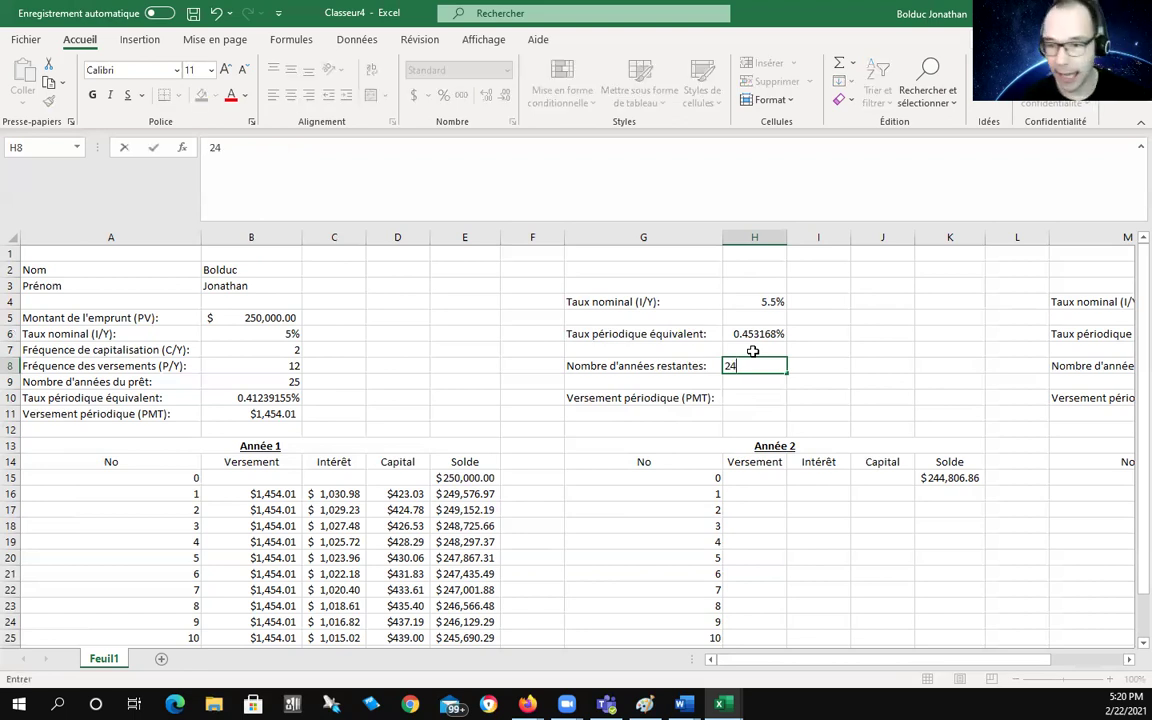
left_click(841, 366)
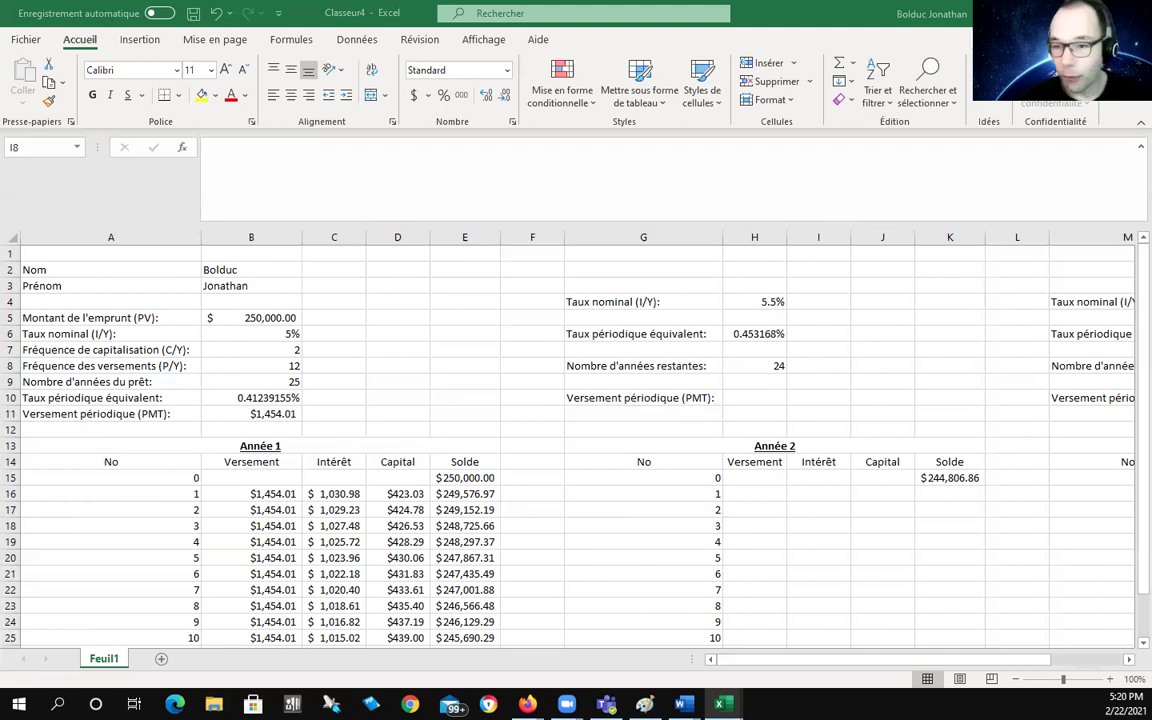
Enter =-VPM(H6,B8*H8,K15,0,0) in H10, giving a Year 2 payment of $1,523.76.
left_click(769, 394)
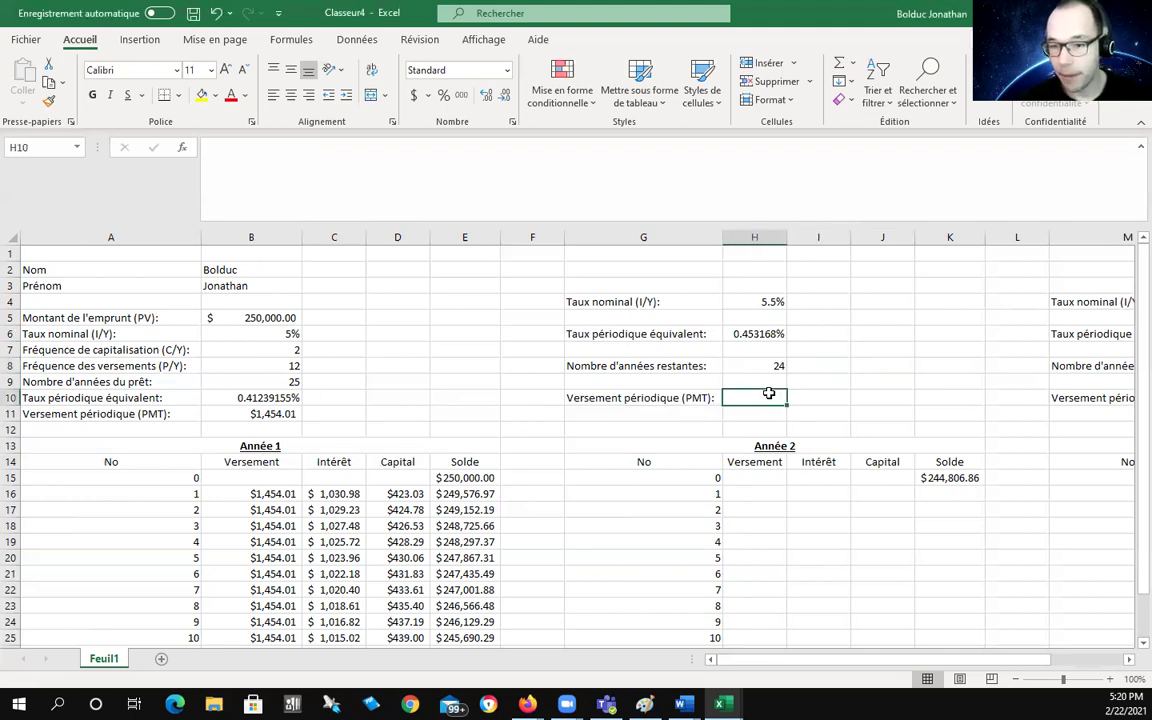
type("=-")
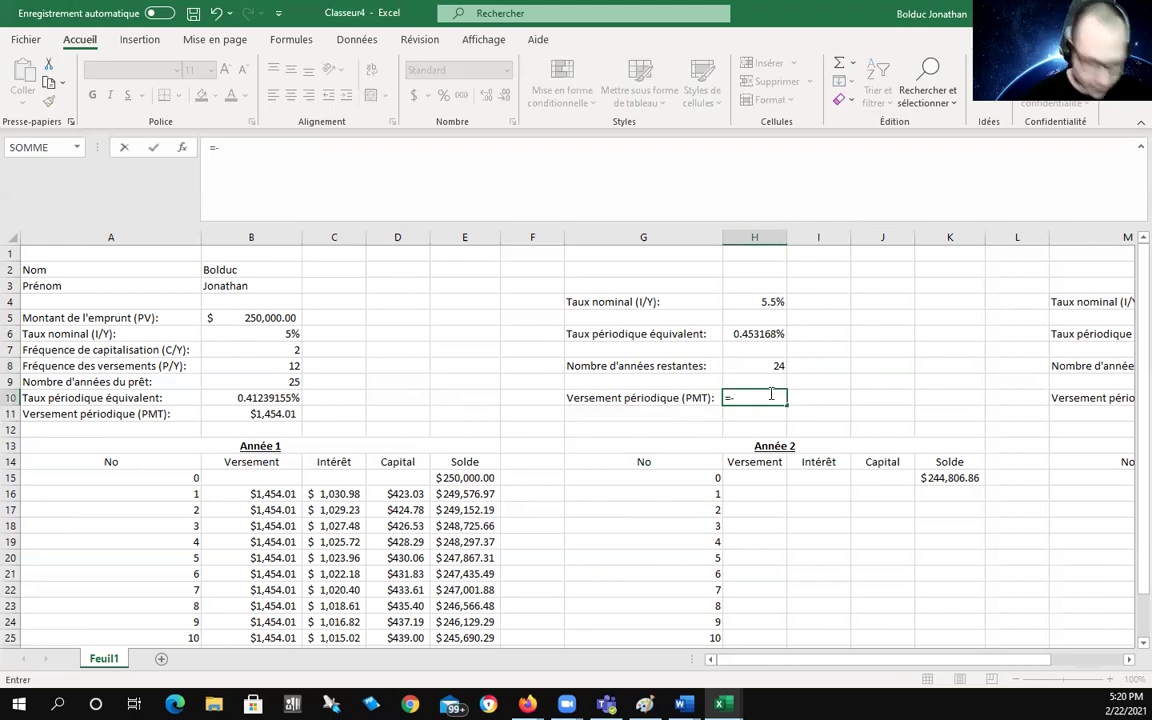
type("VPM(")
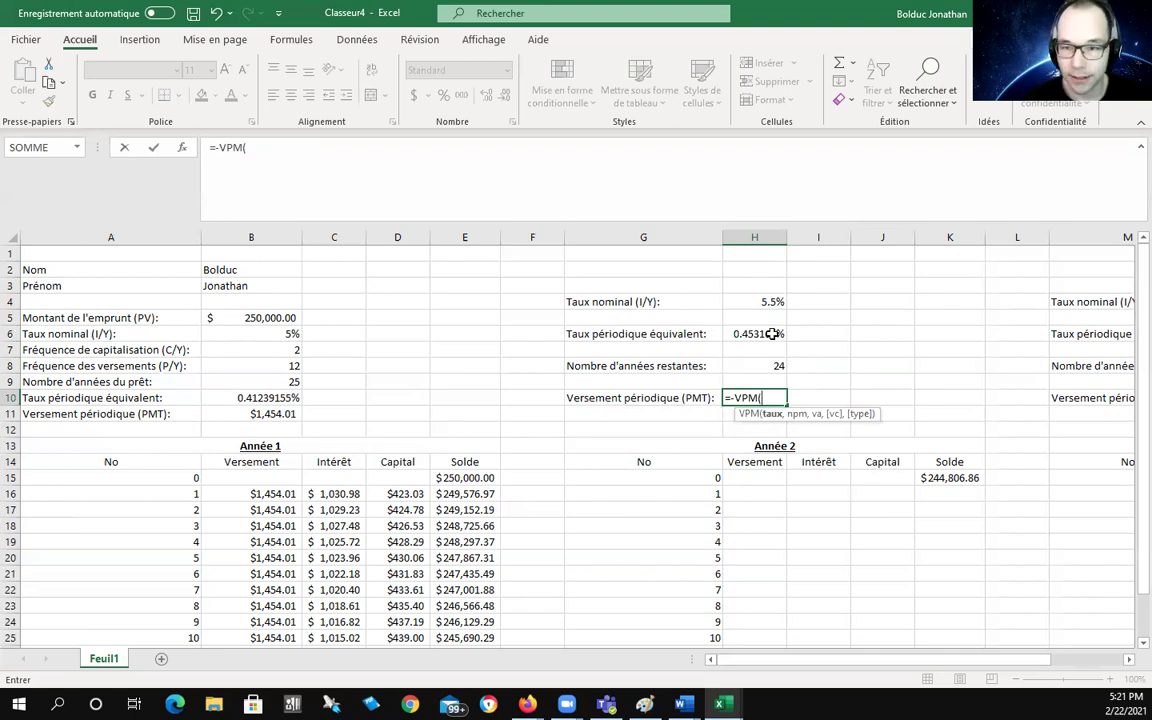
left_click(772, 333)
type(",")
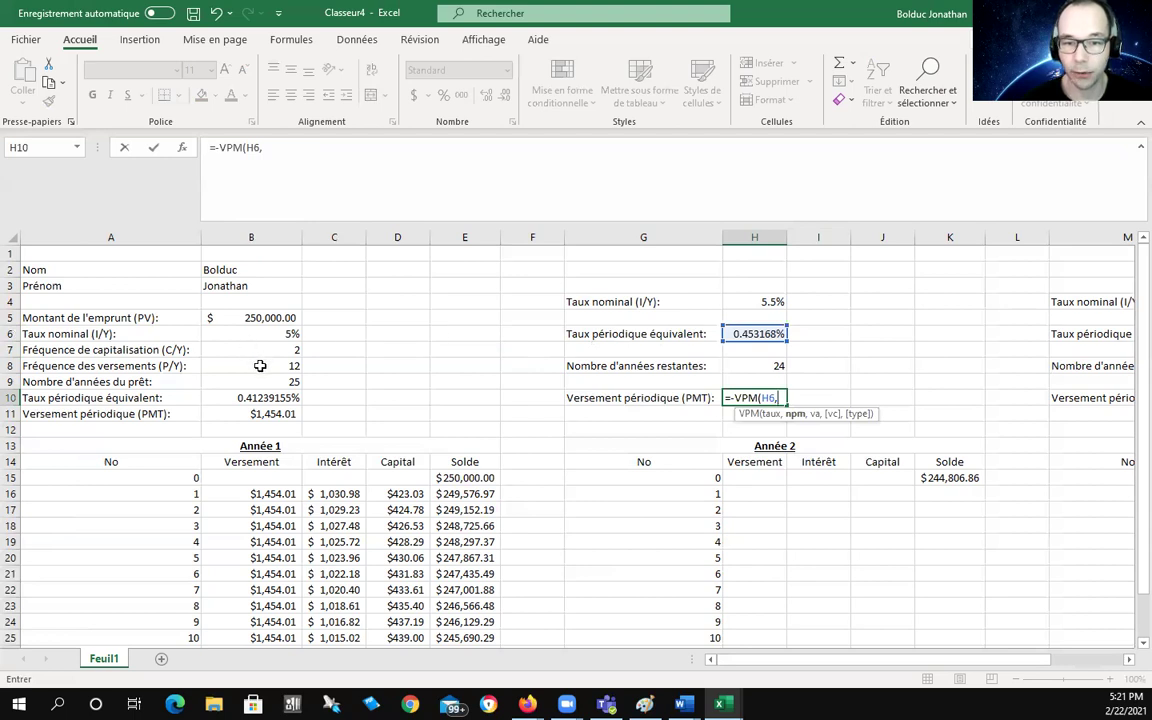
left_click(260, 366)
type("*")
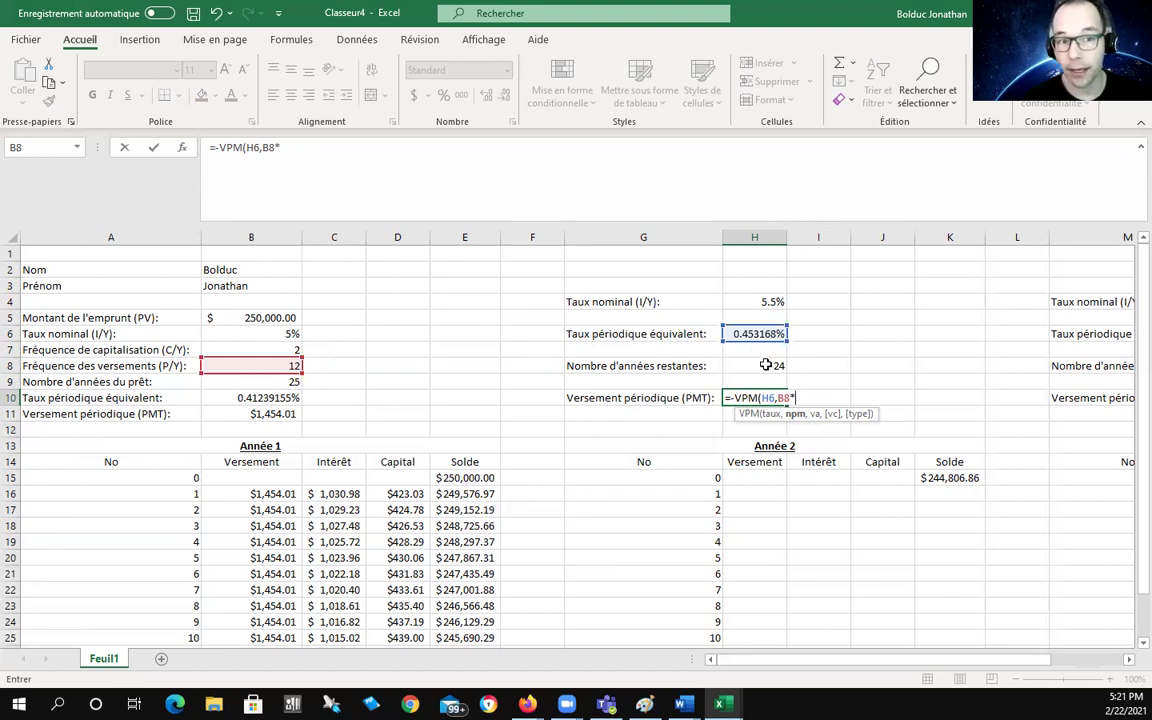
left_click(768, 363)
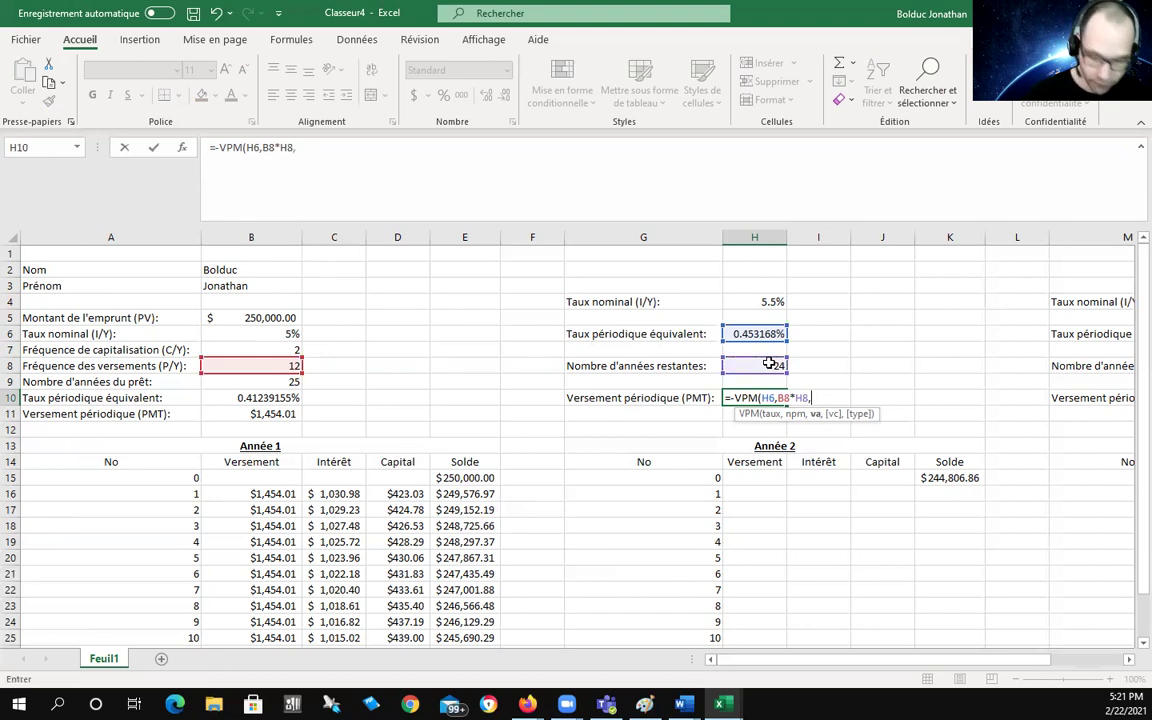
type(",")
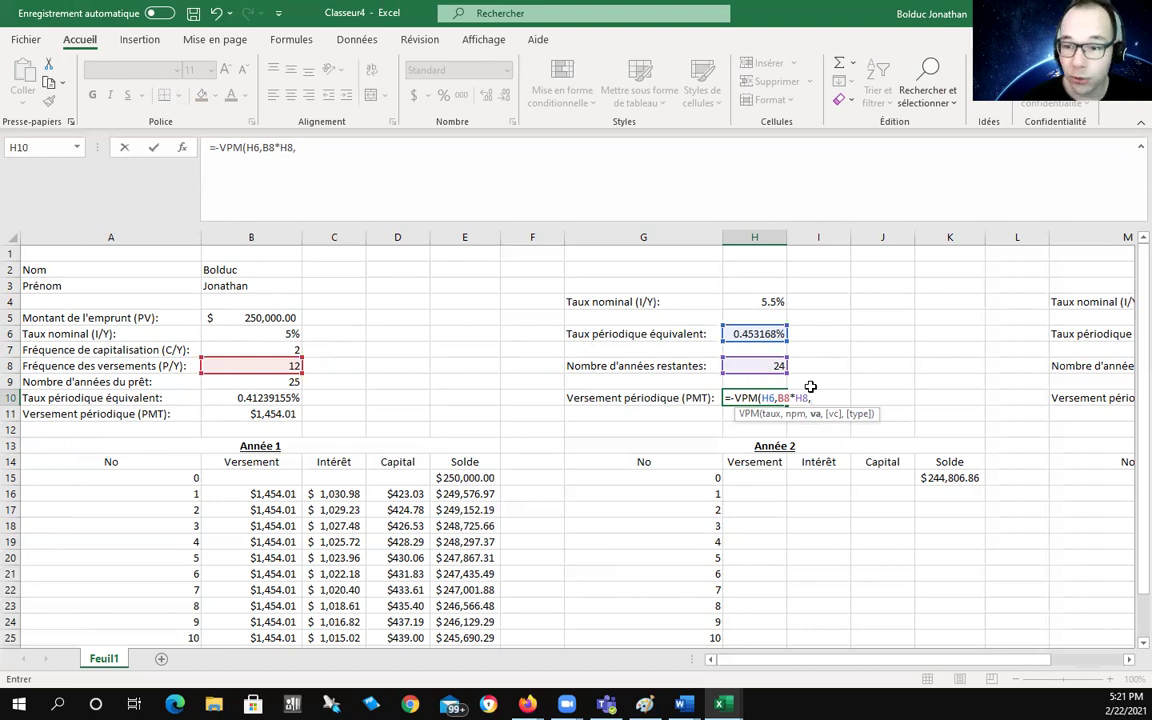
left_click(945, 478)
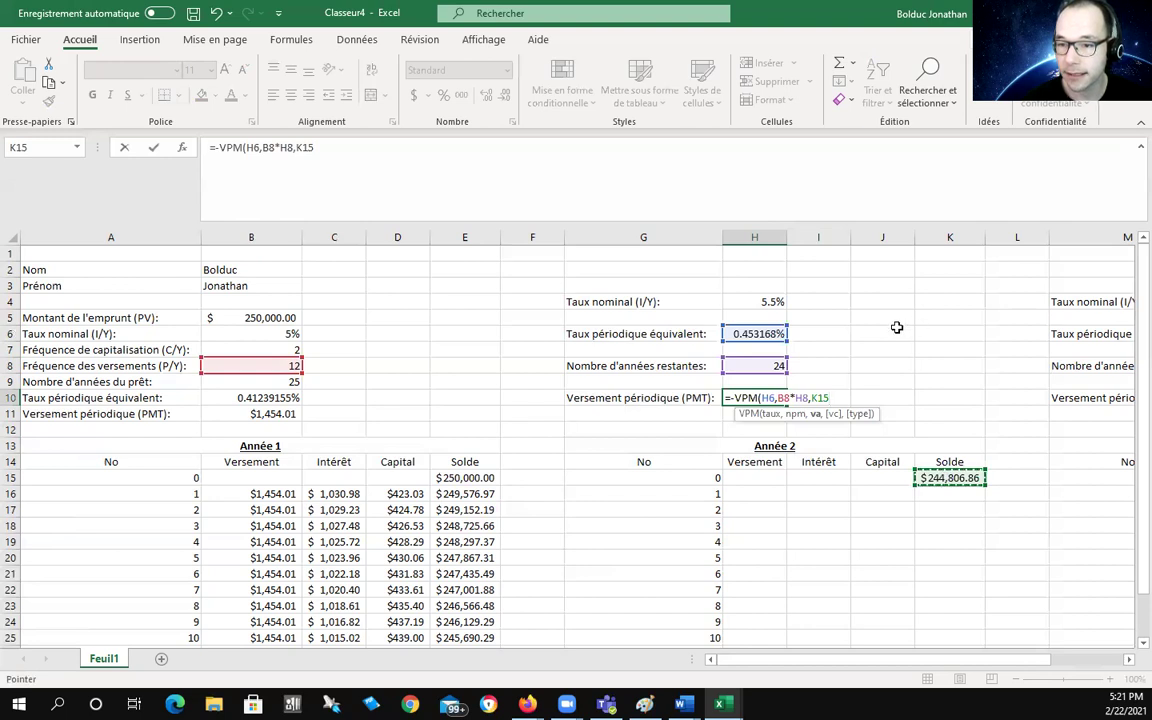
type(",0")
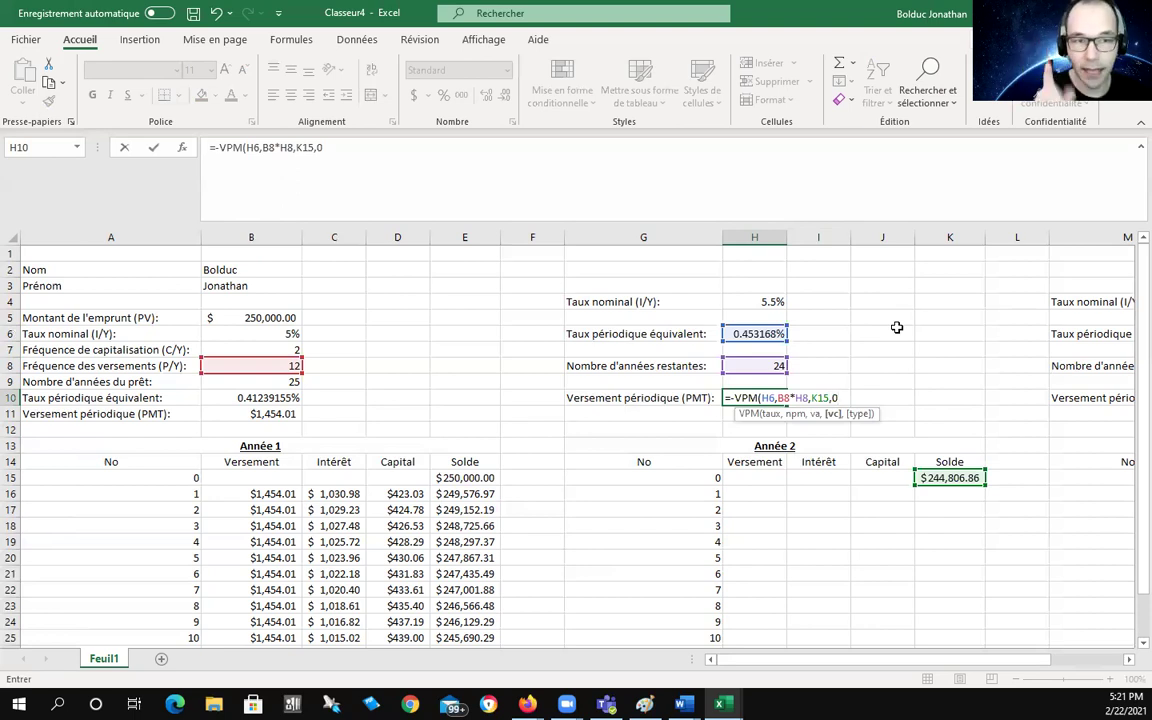
type(",0")
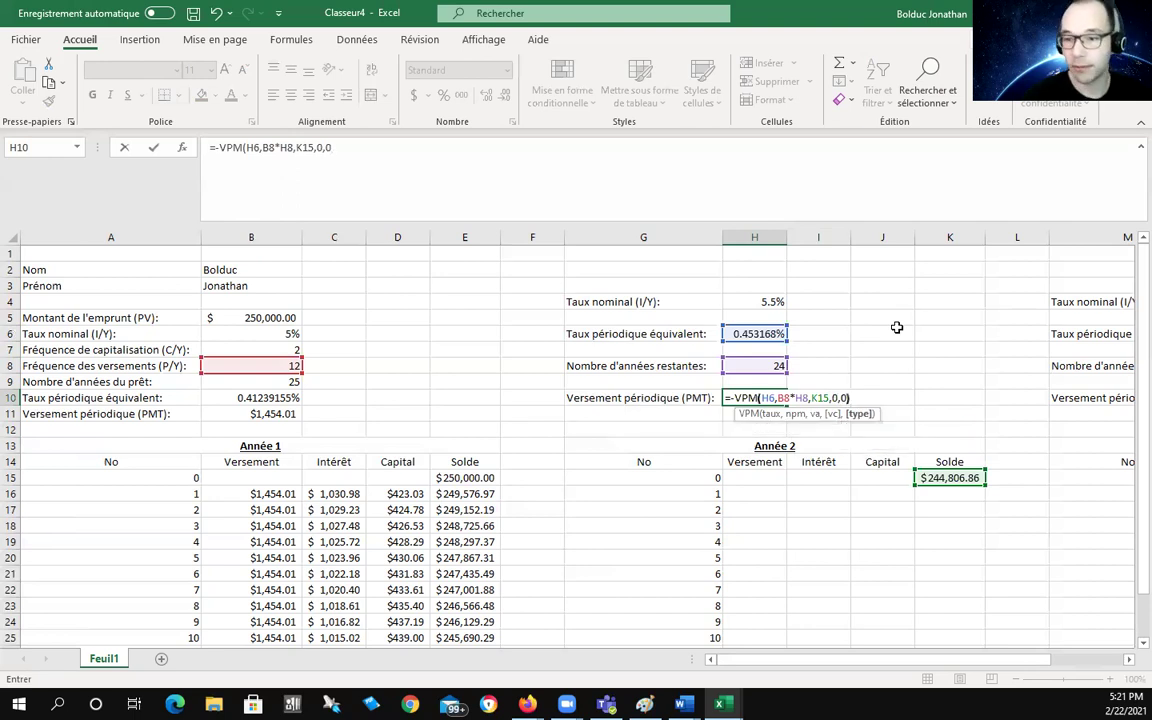
key("Return")
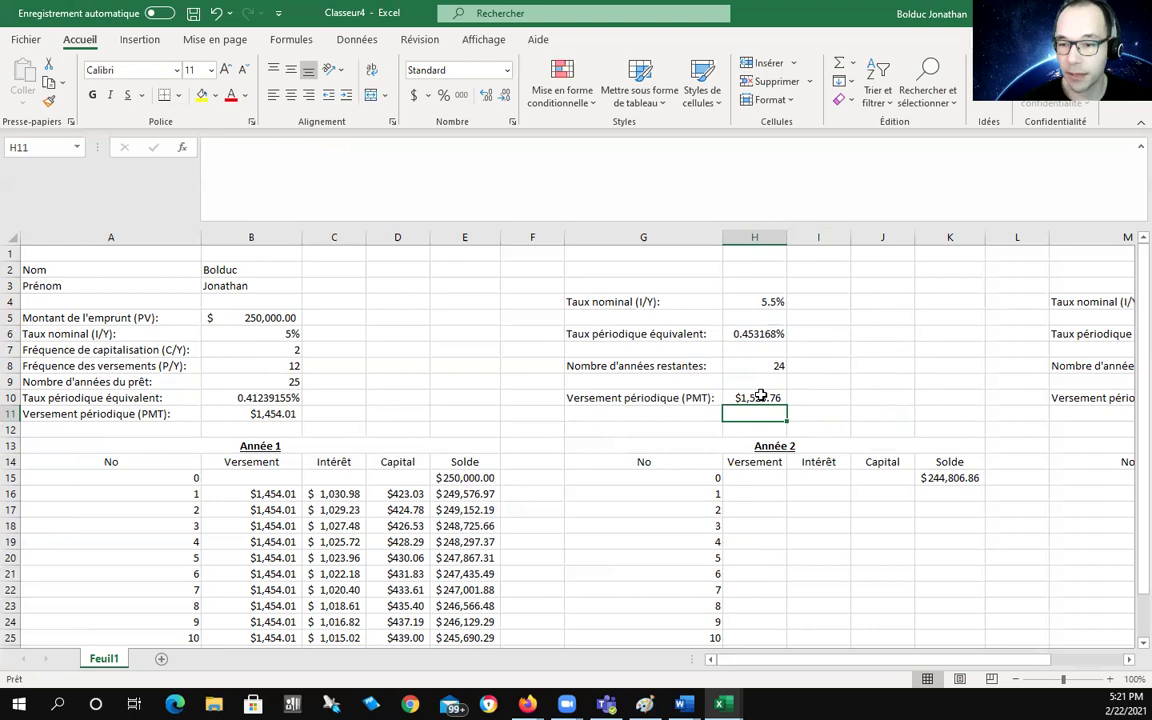
left_click(759, 492)
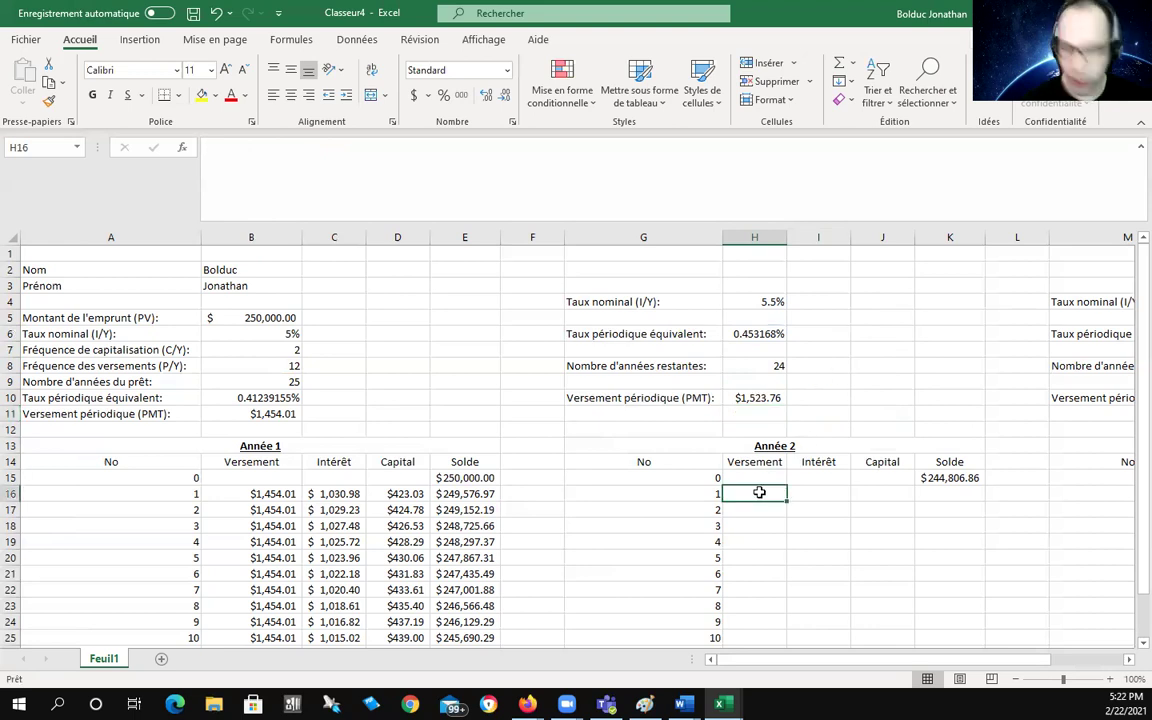
Fill H16:H27 with =$H$10 so every Year 2 payment shows $1,523.76.
type("=$")
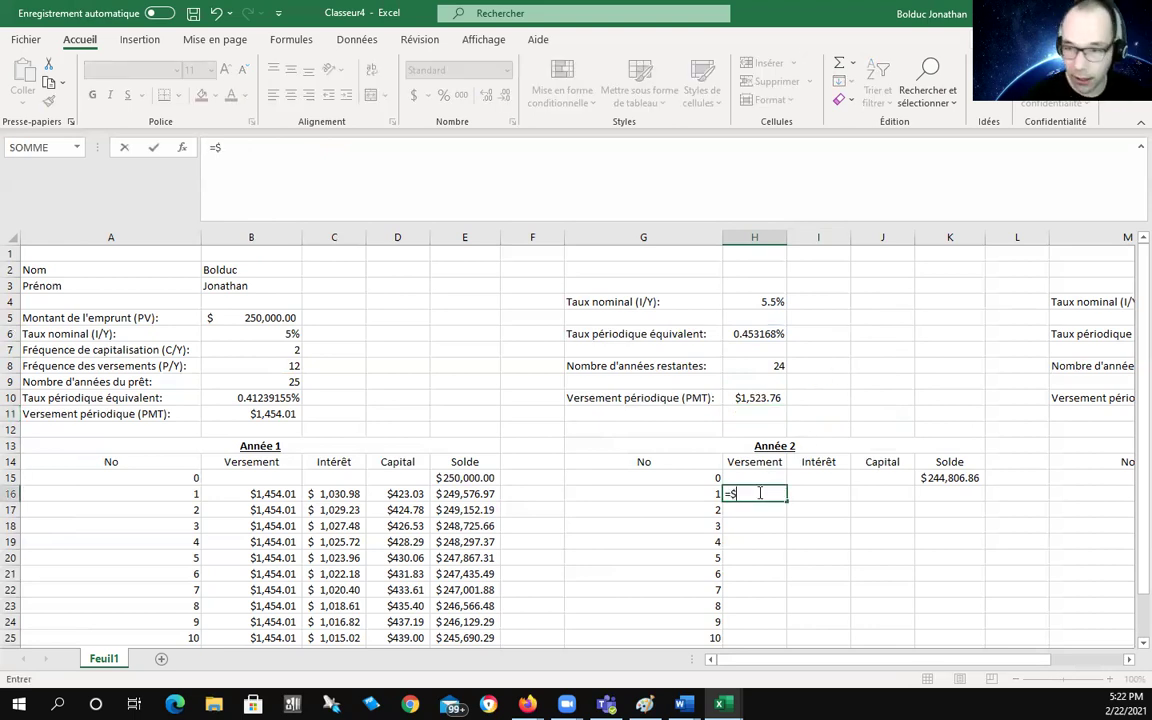
type("H")
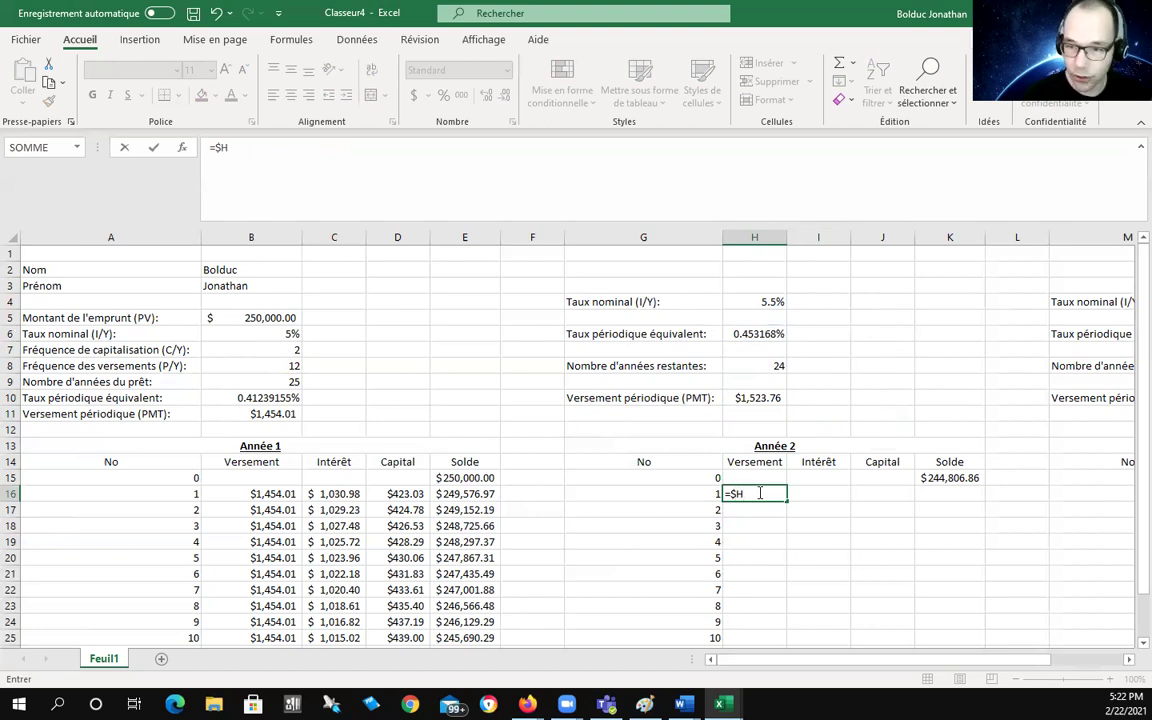
type("$")
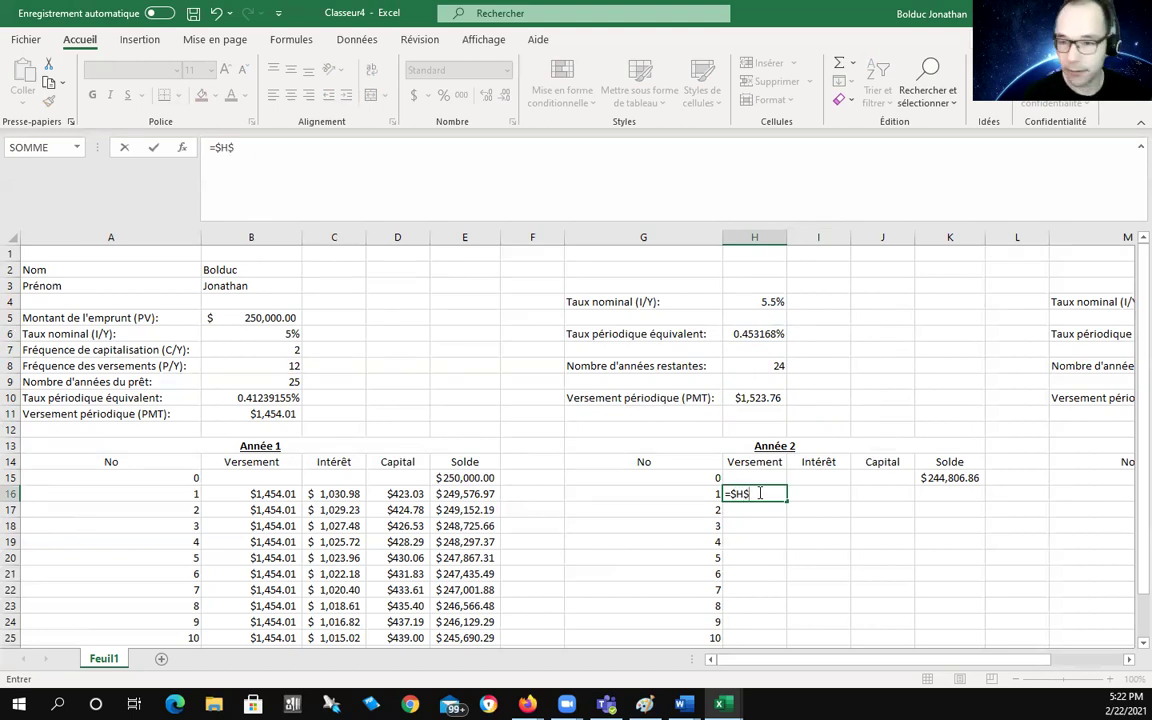
type("10")
key("Return")
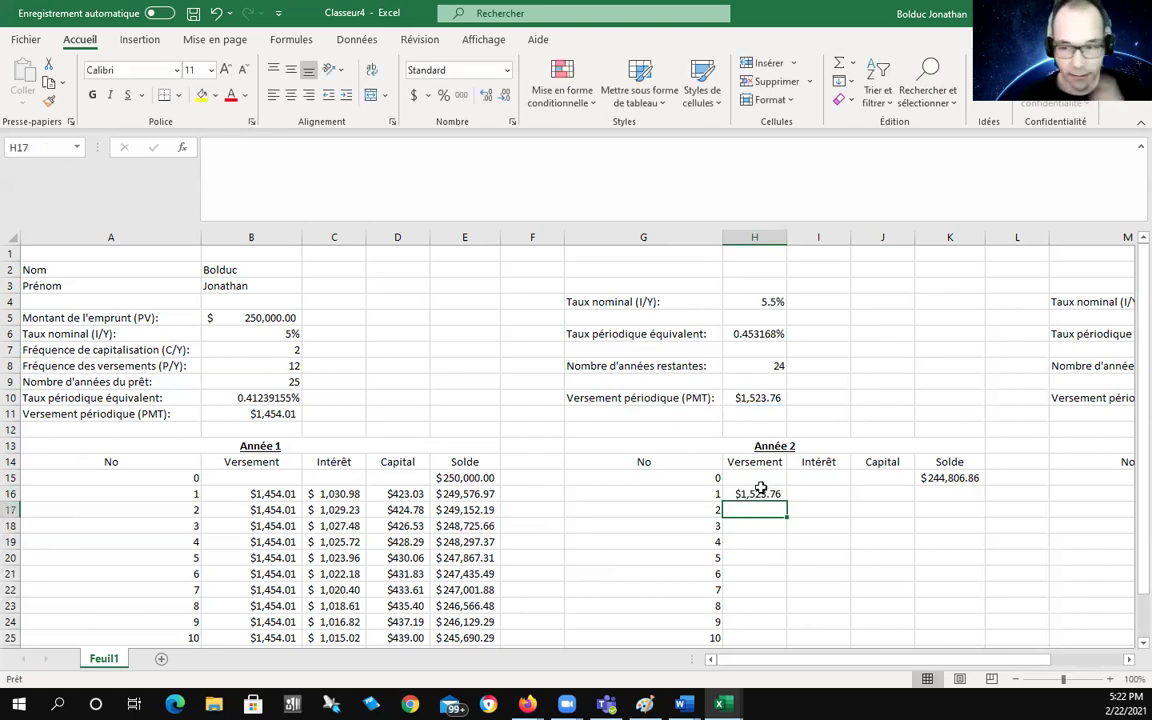
left_click(757, 494)
scroll(779, 489, "down", 1)
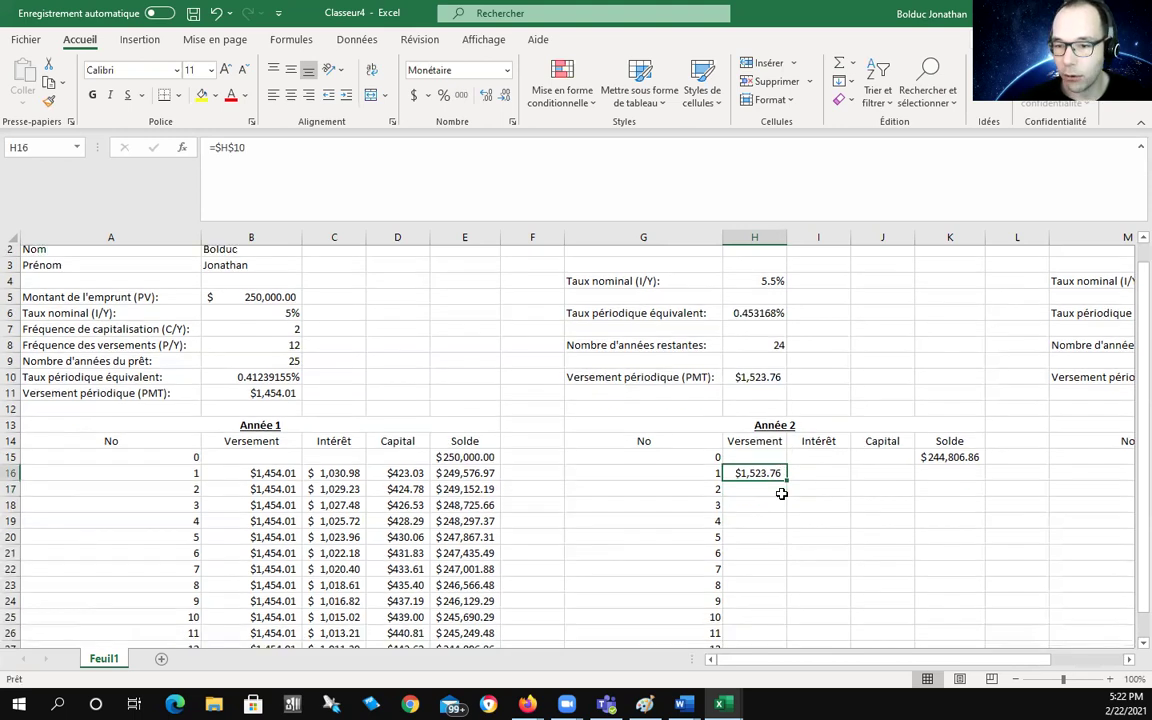
left_click_drag(787, 453, 774, 624)
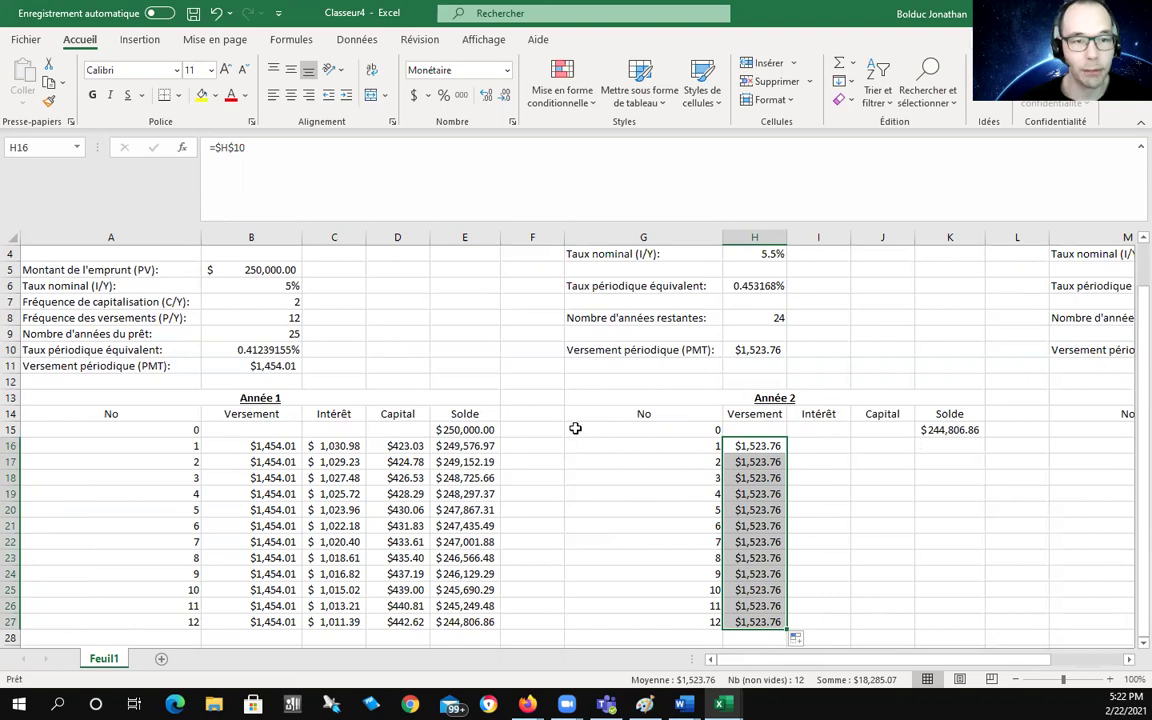
left_click(853, 343)
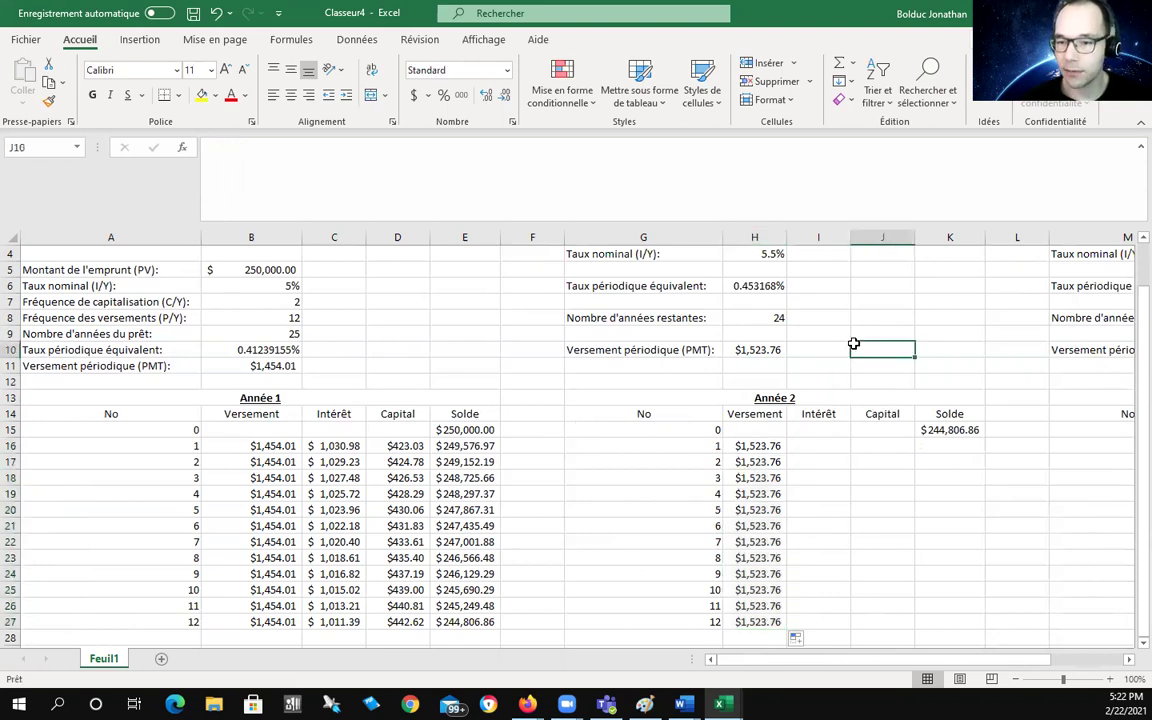
Enter the period 1 interest =$H$6*K15 in I16 and principal =H16-I16 in J16.
left_click(808, 445)
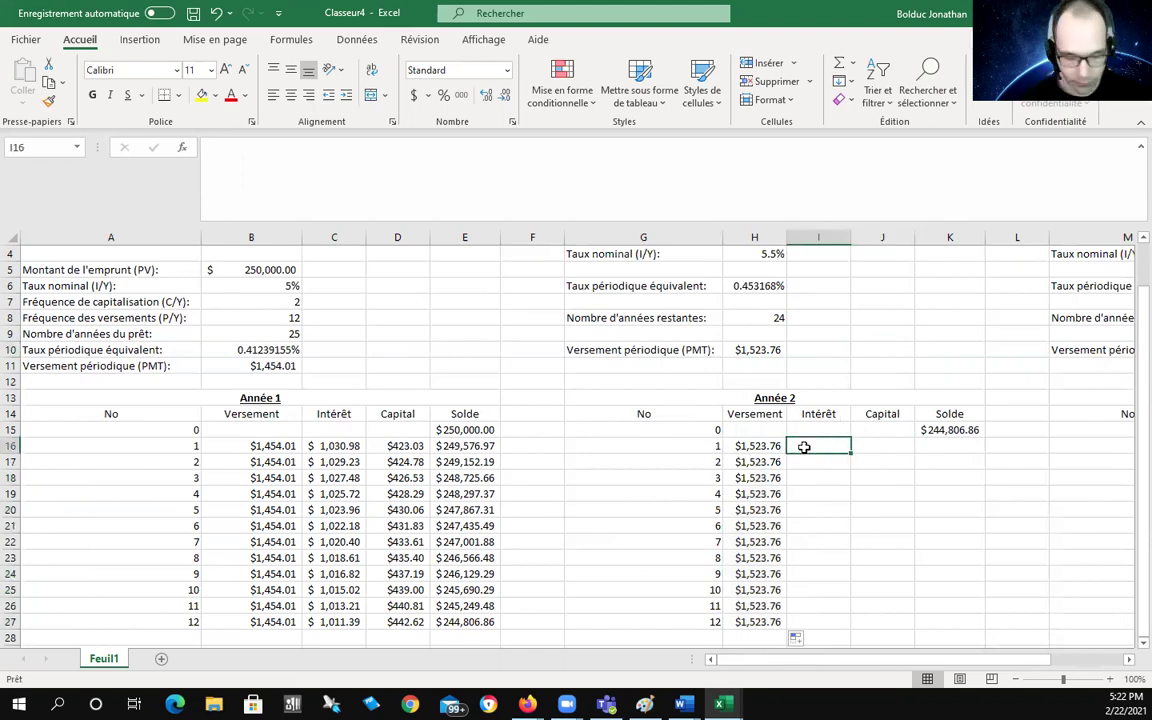
type("=")
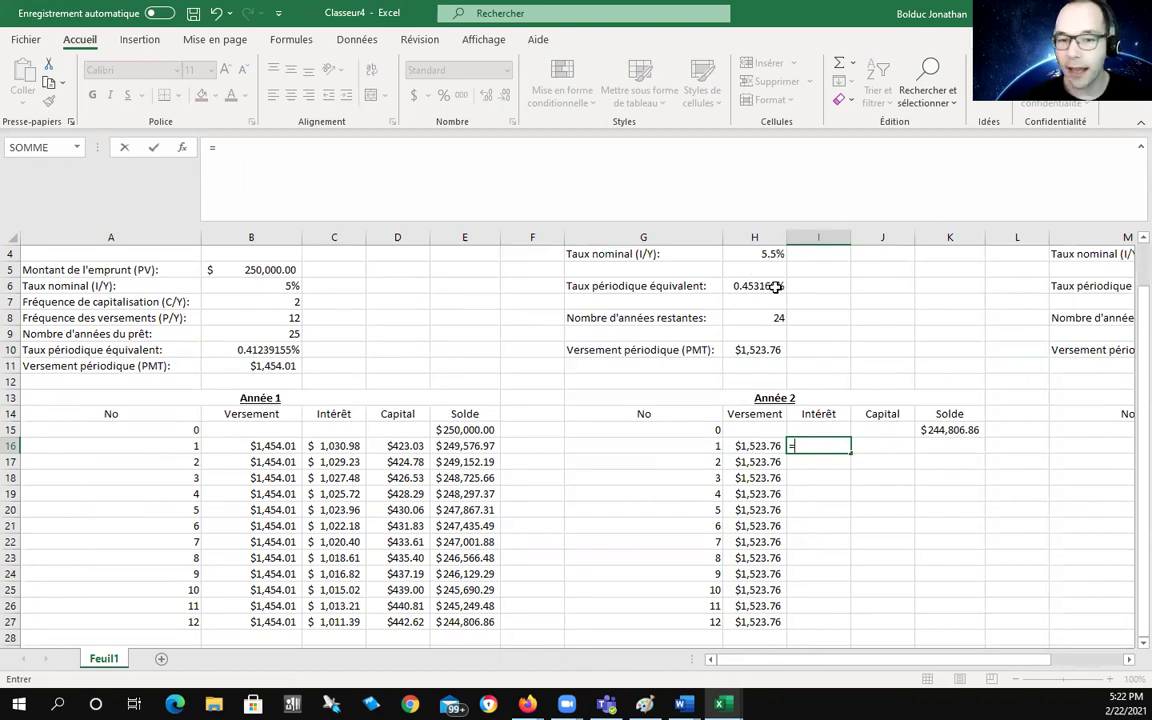
type("$H$6*")
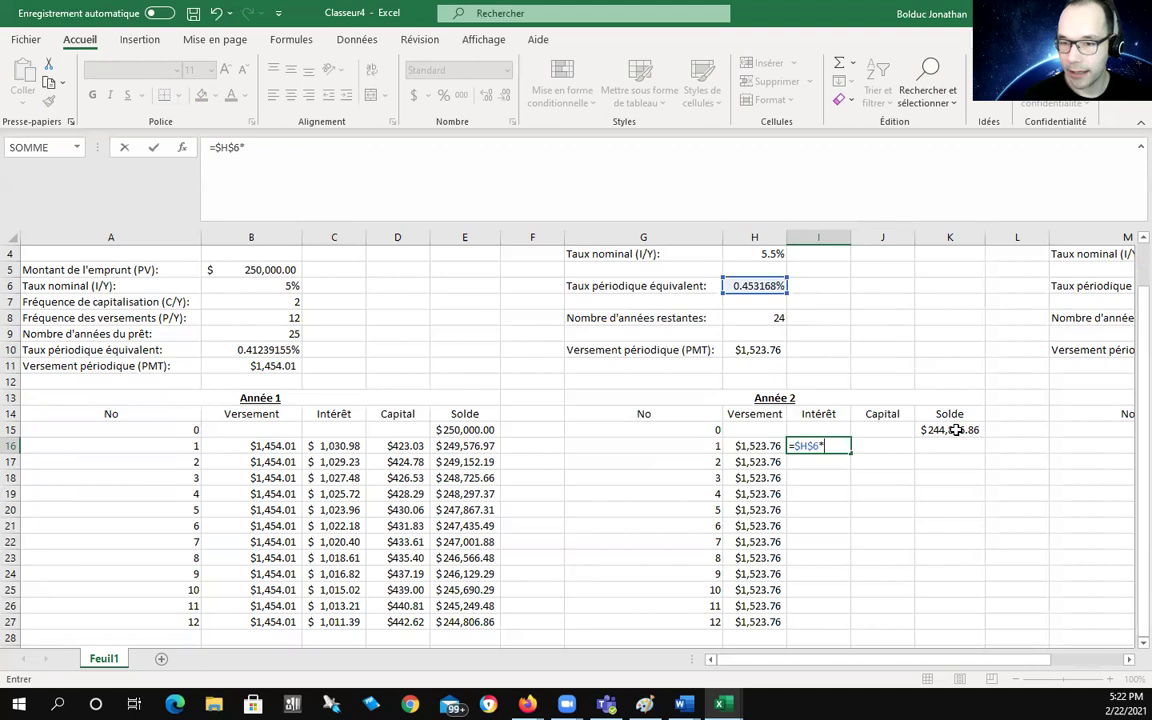
left_click(952, 430)
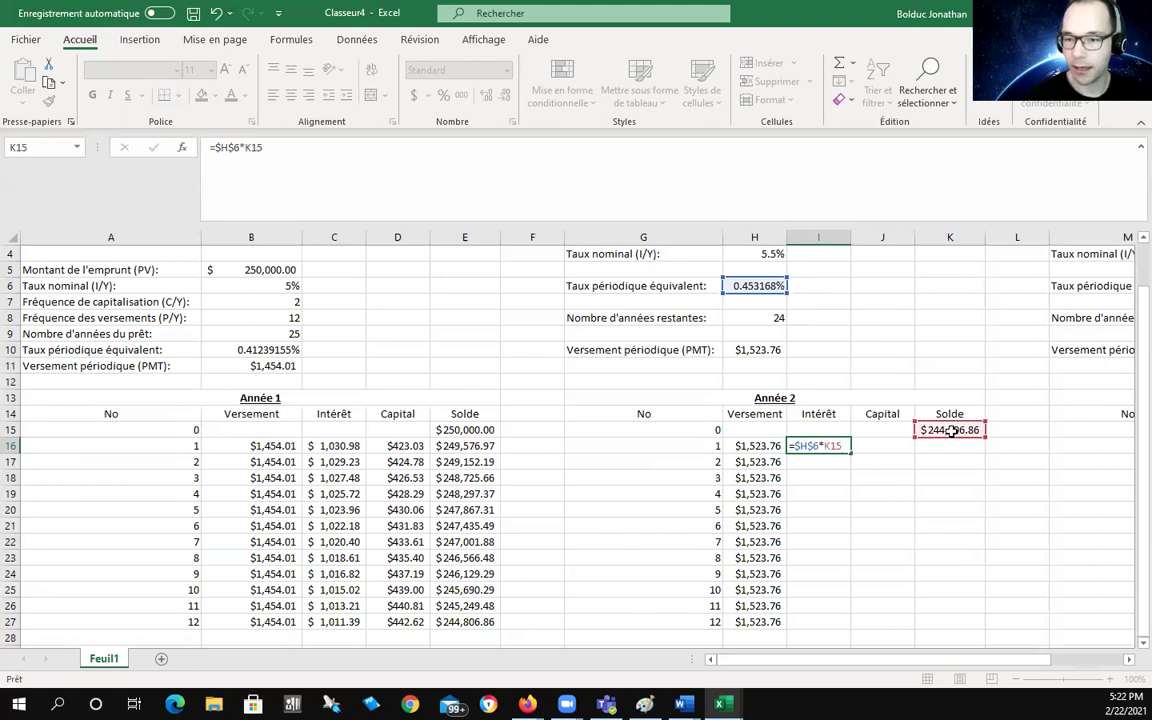
key("Return")
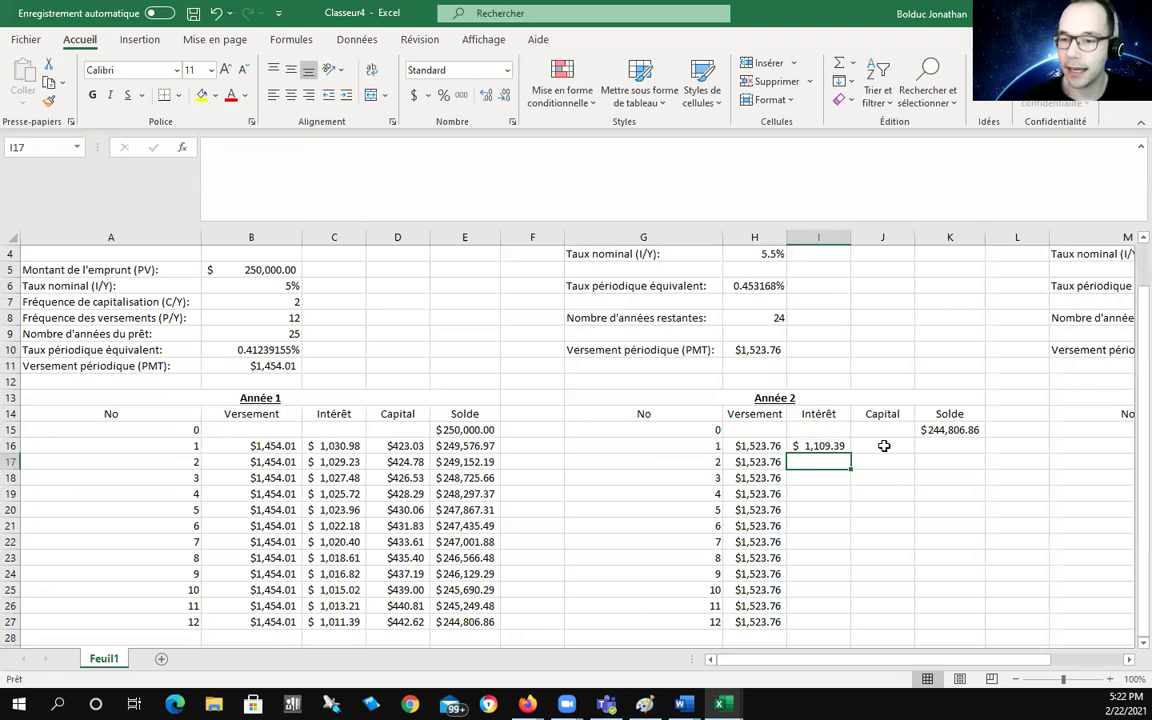
left_click(883, 445)
type("=")
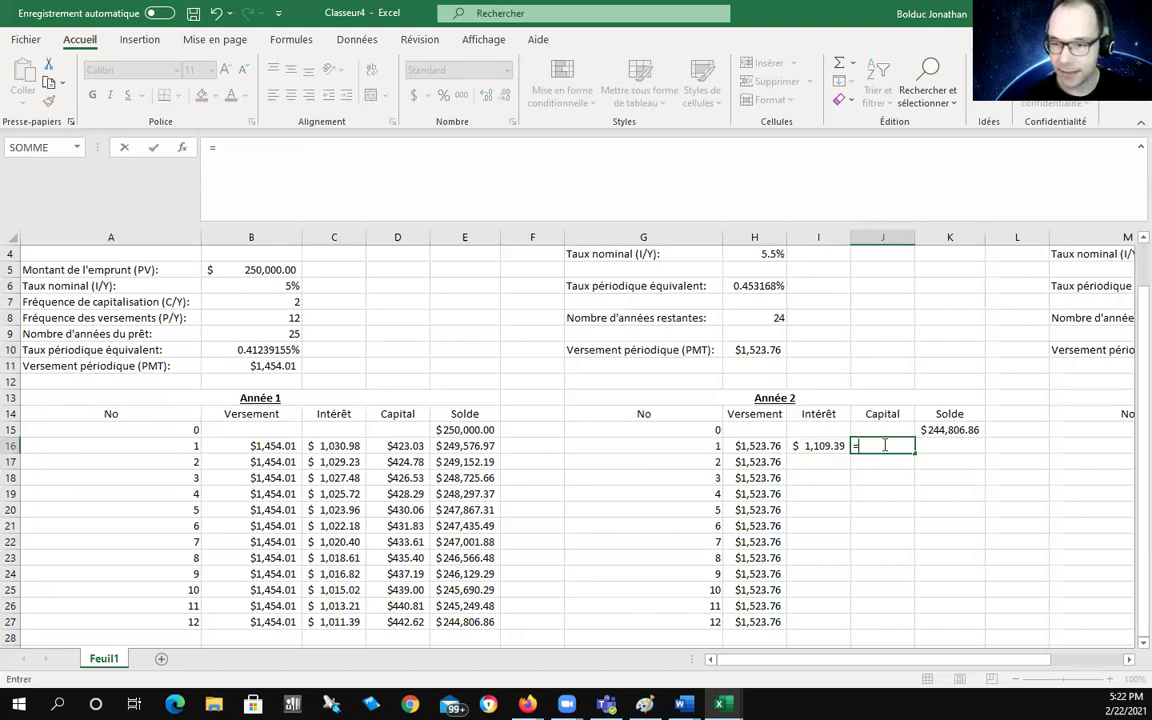
left_click(760, 446)
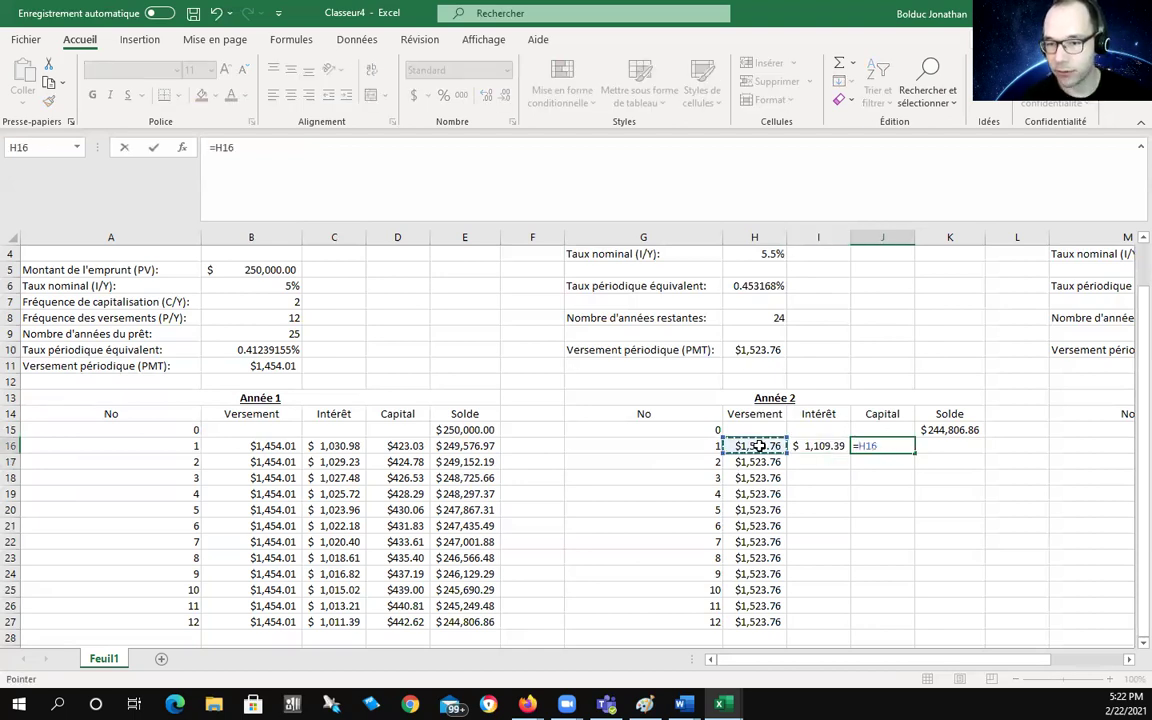
type("-")
left_click(823, 447)
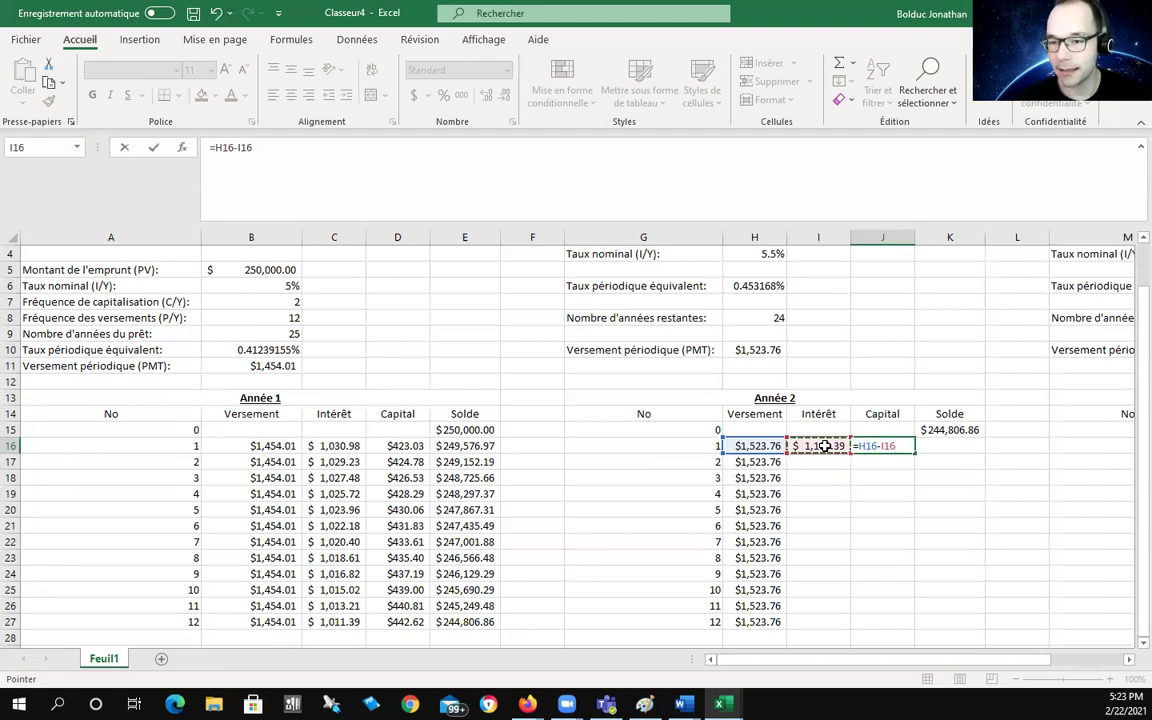
key("Return")
Enter the balance =K15-J16 in K16 and fill I16:K16 to row 27, ending at $239,708.60.
left_click(954, 446)
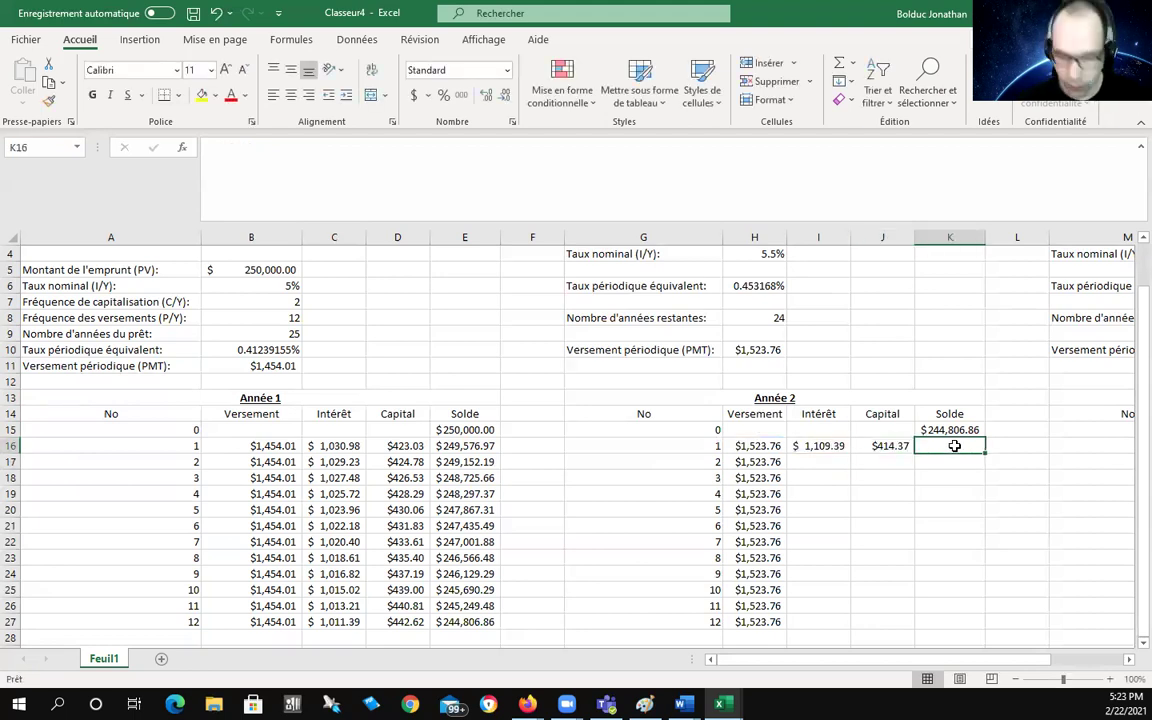
type("=")
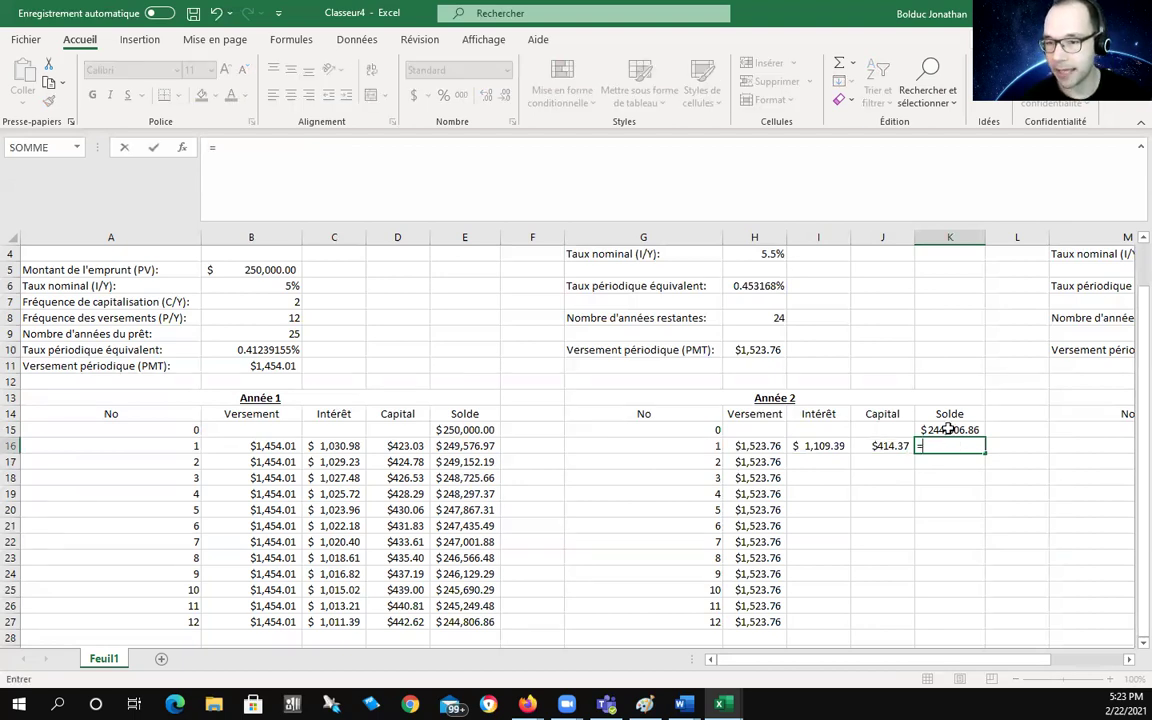
left_click(948, 429)
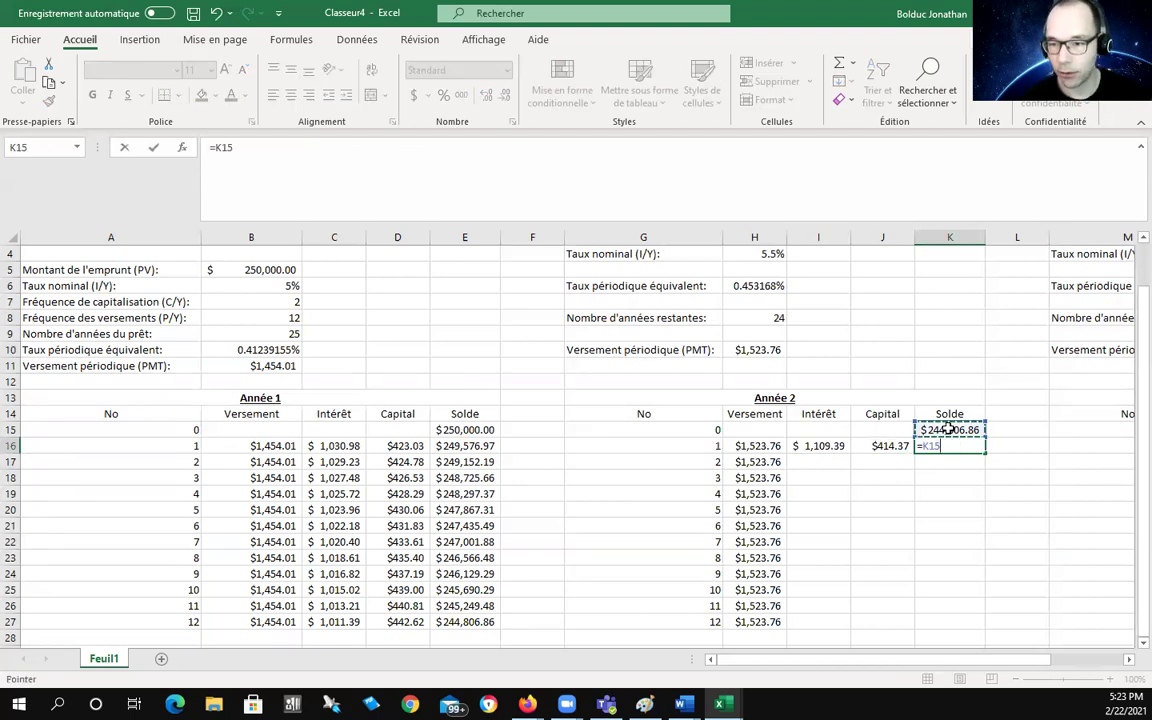
type("-")
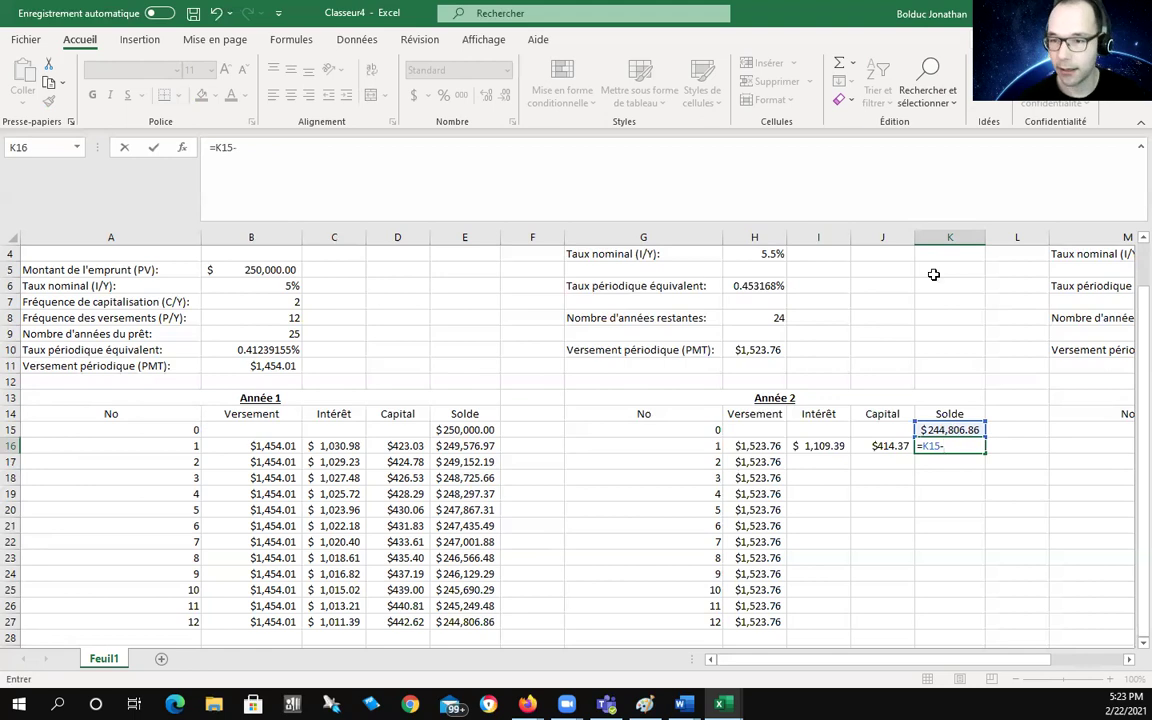
left_click(886, 446)
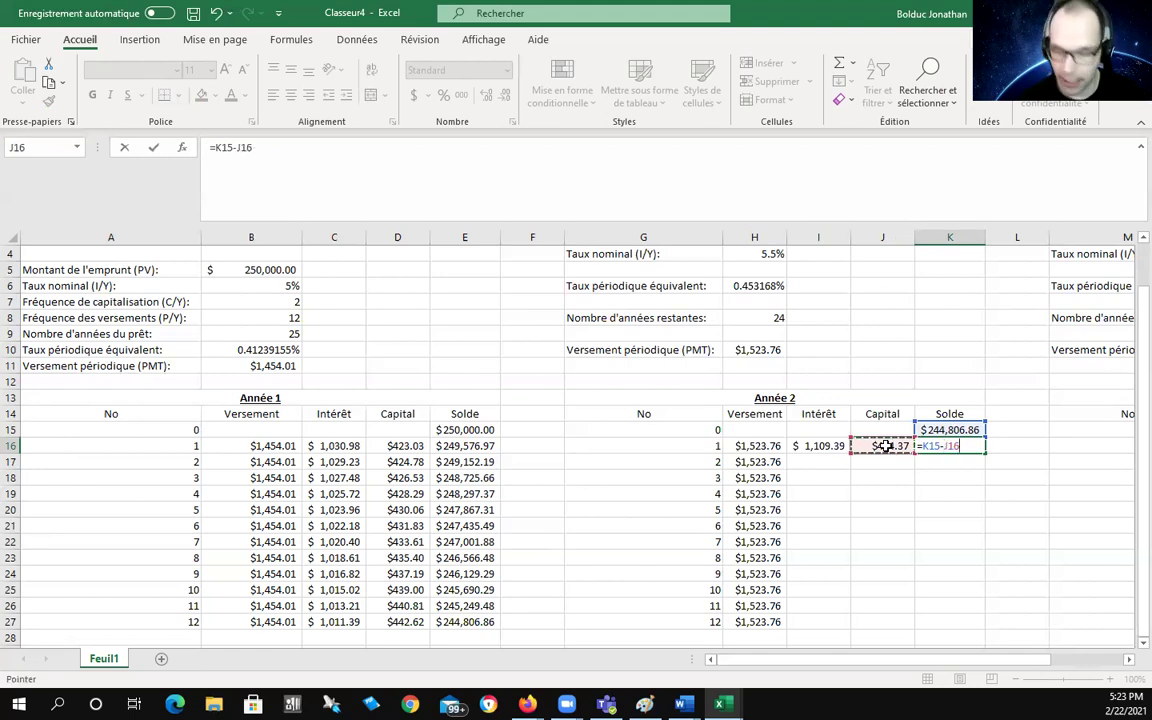
key("Return")
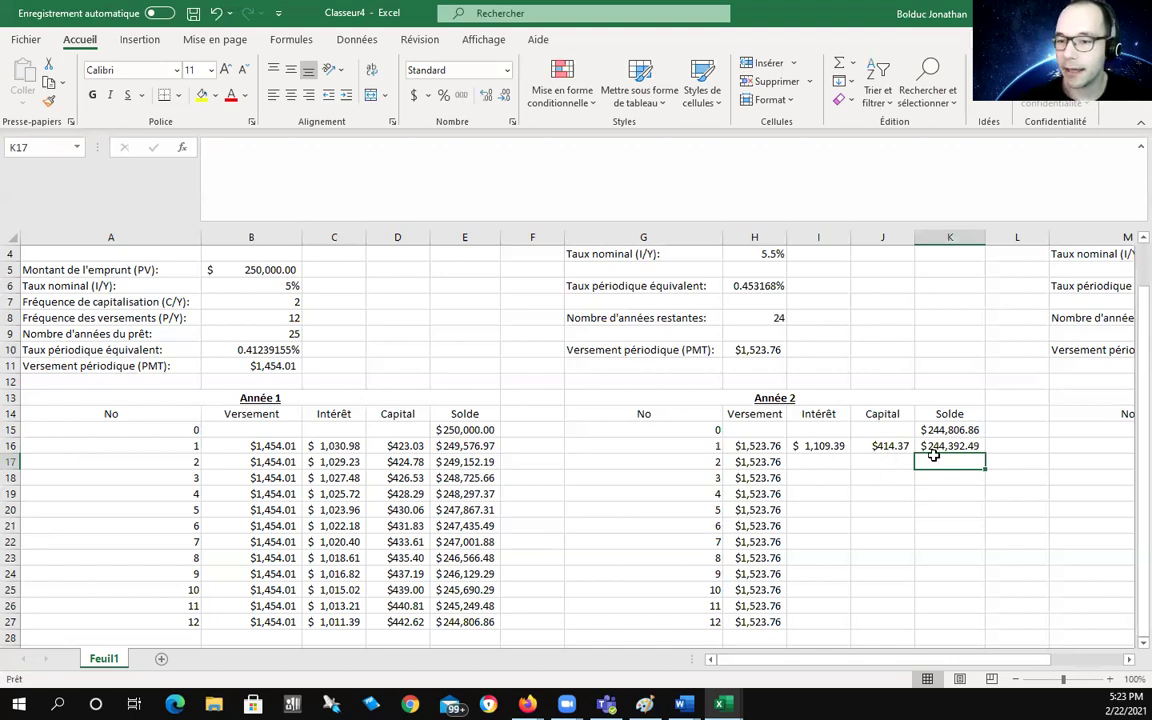
mouse_move(805, 446)
left_mouse_down()
mouse_move(953, 446)
mouse_move(985, 627)
left_mouse_up()
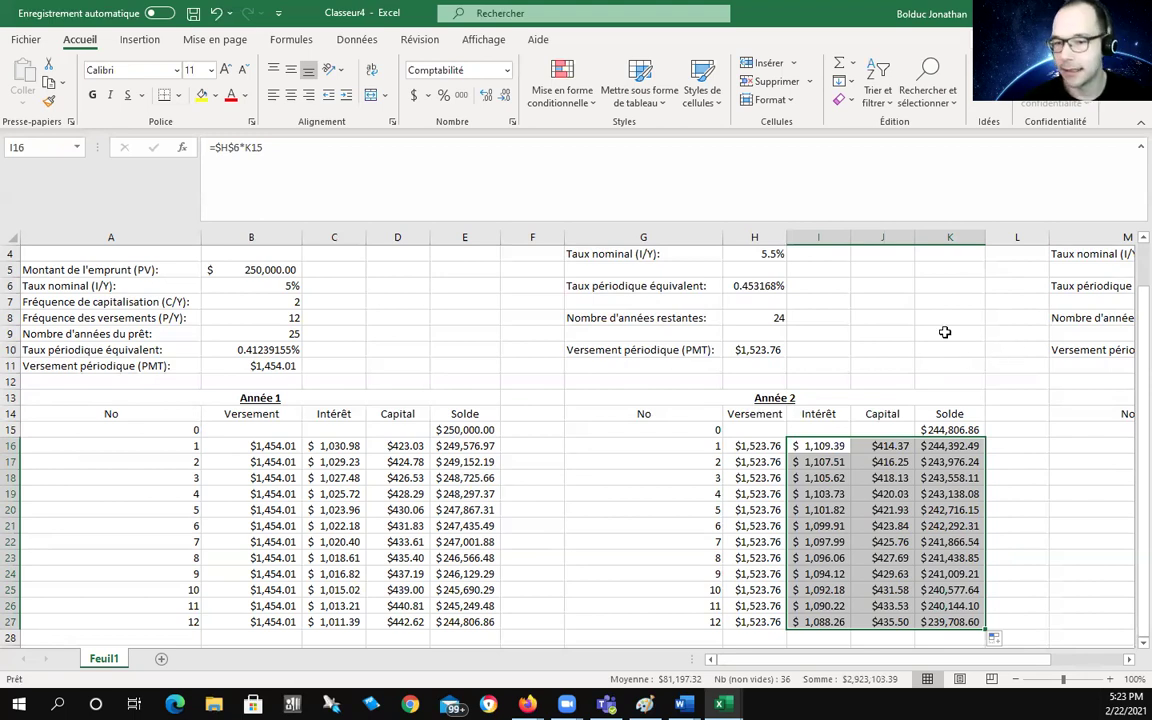
left_click(944, 332)
left_click_drag(797, 660, 845, 660)
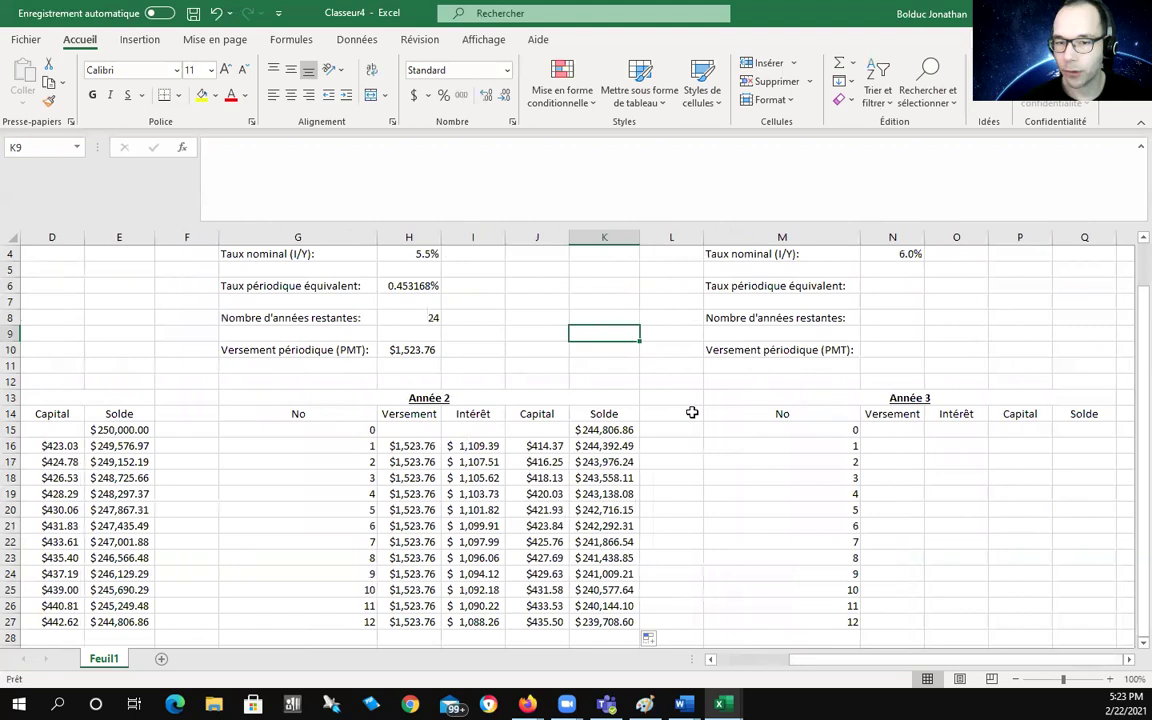
Start the Year 3 rate in N6 with =(1+N4/B7.
left_click(888, 286)
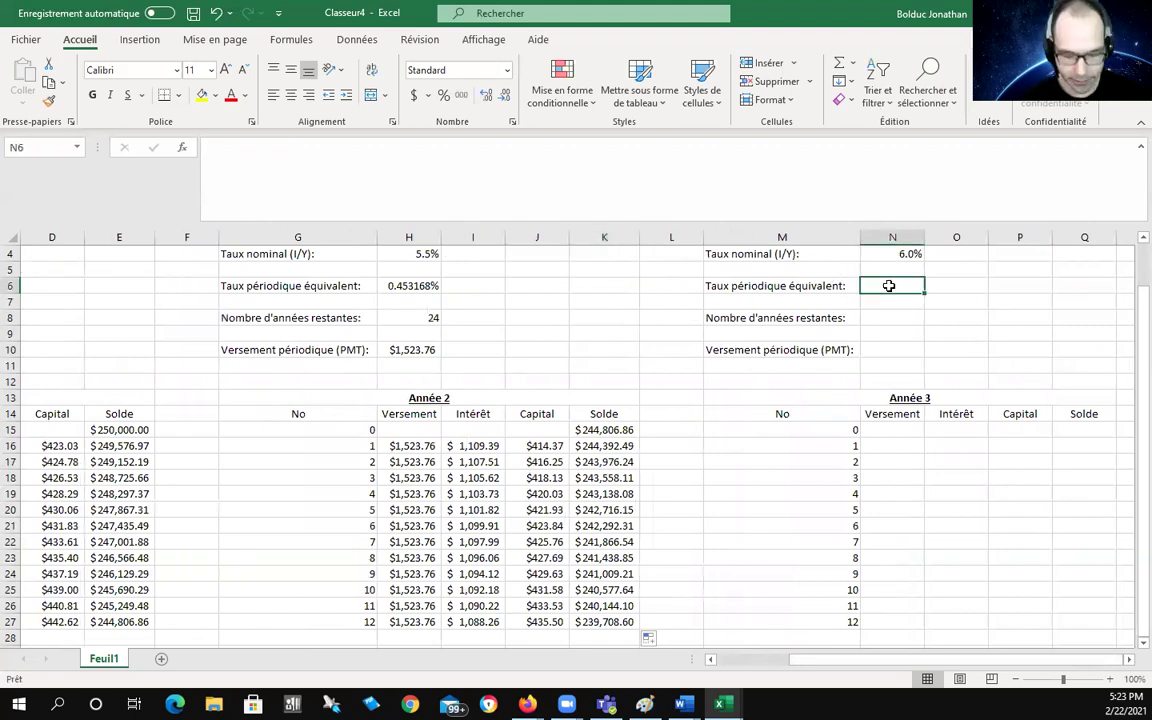
type("=(1+")
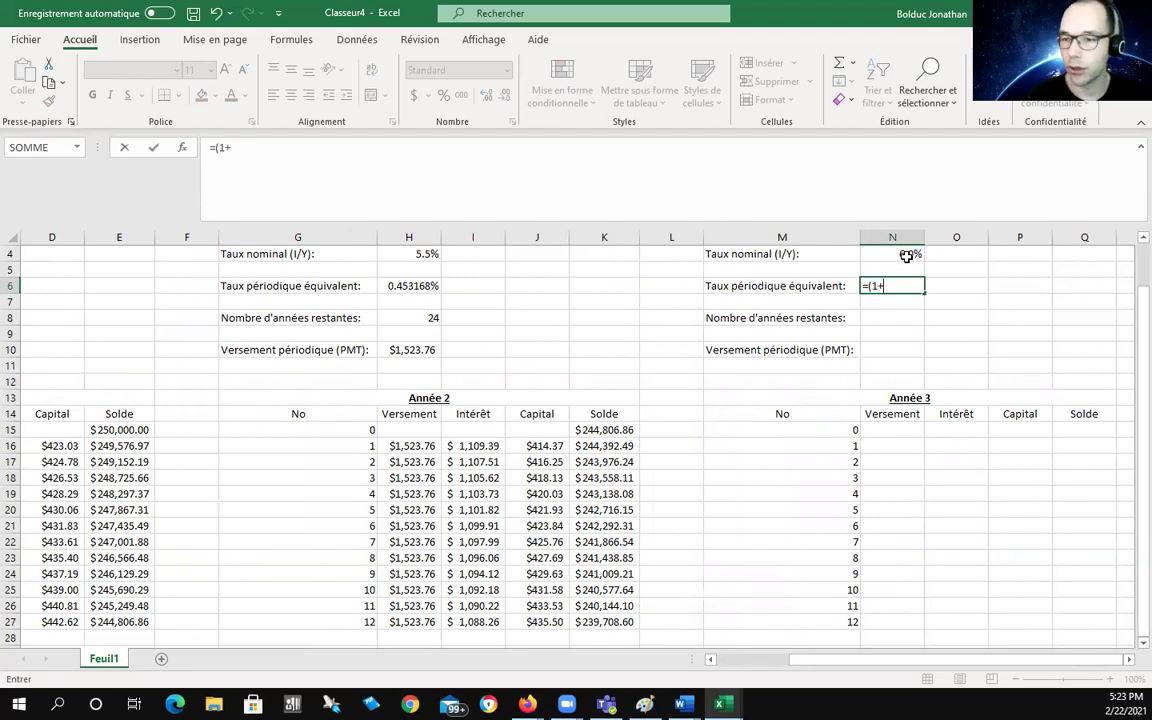
left_click(907, 254)
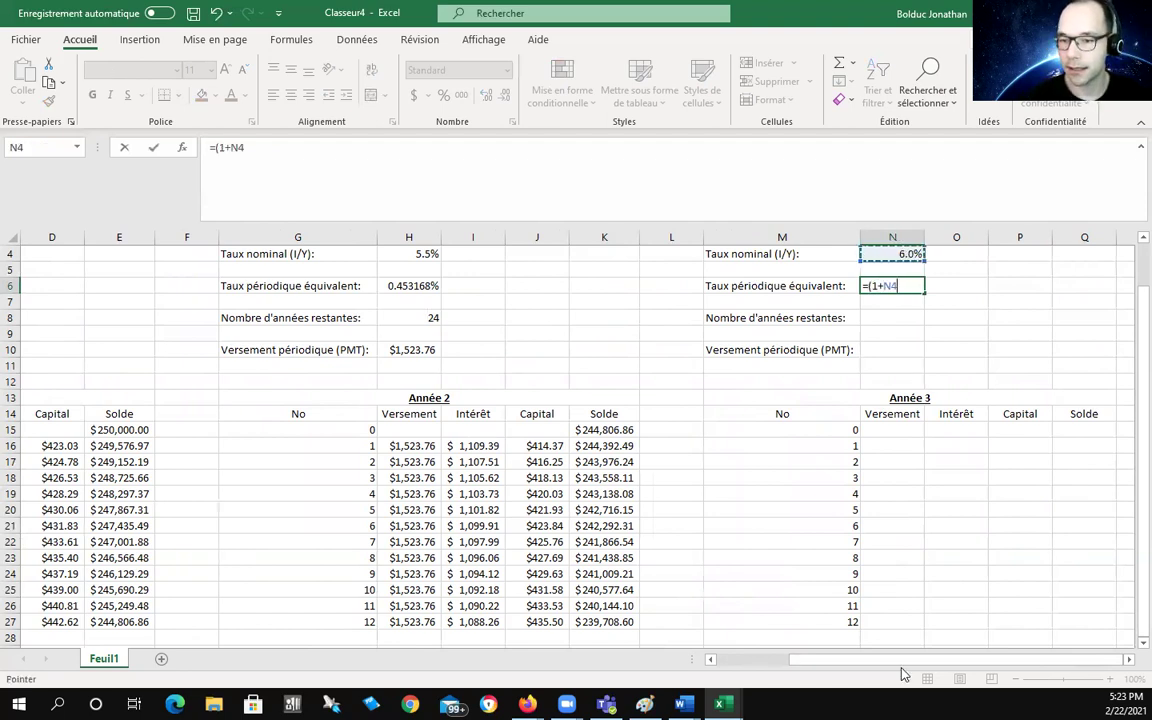
type("/")
left_click_drag(907, 667, 828, 665)
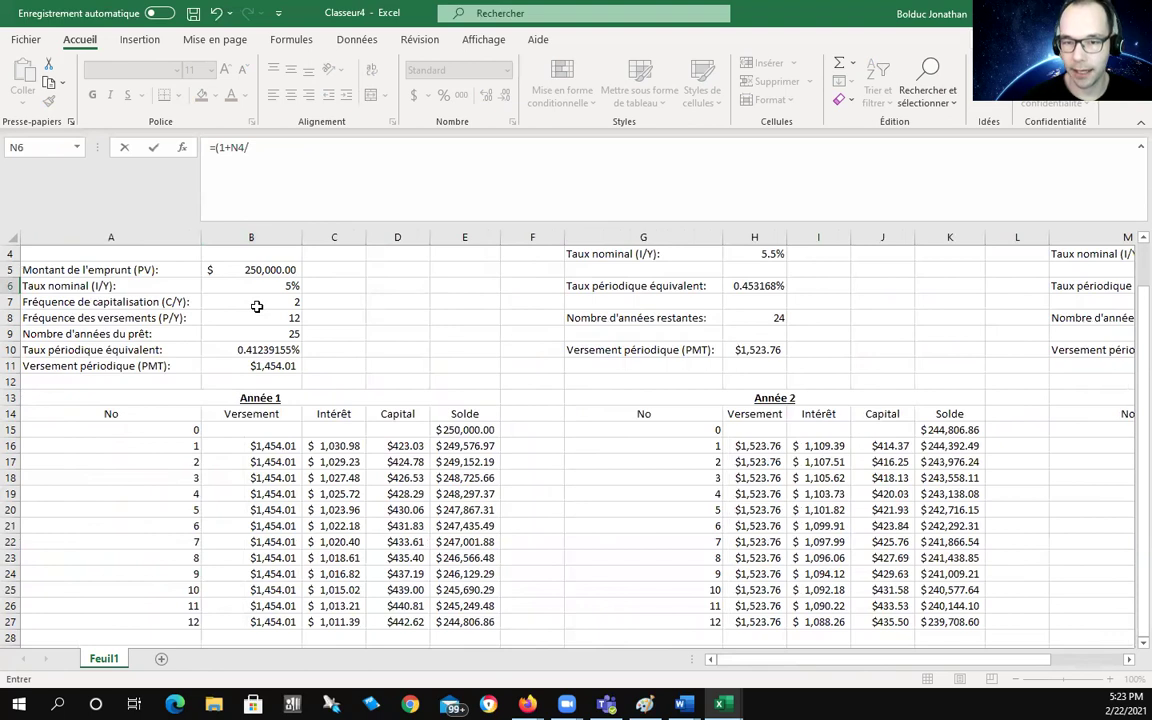
left_click(257, 306)
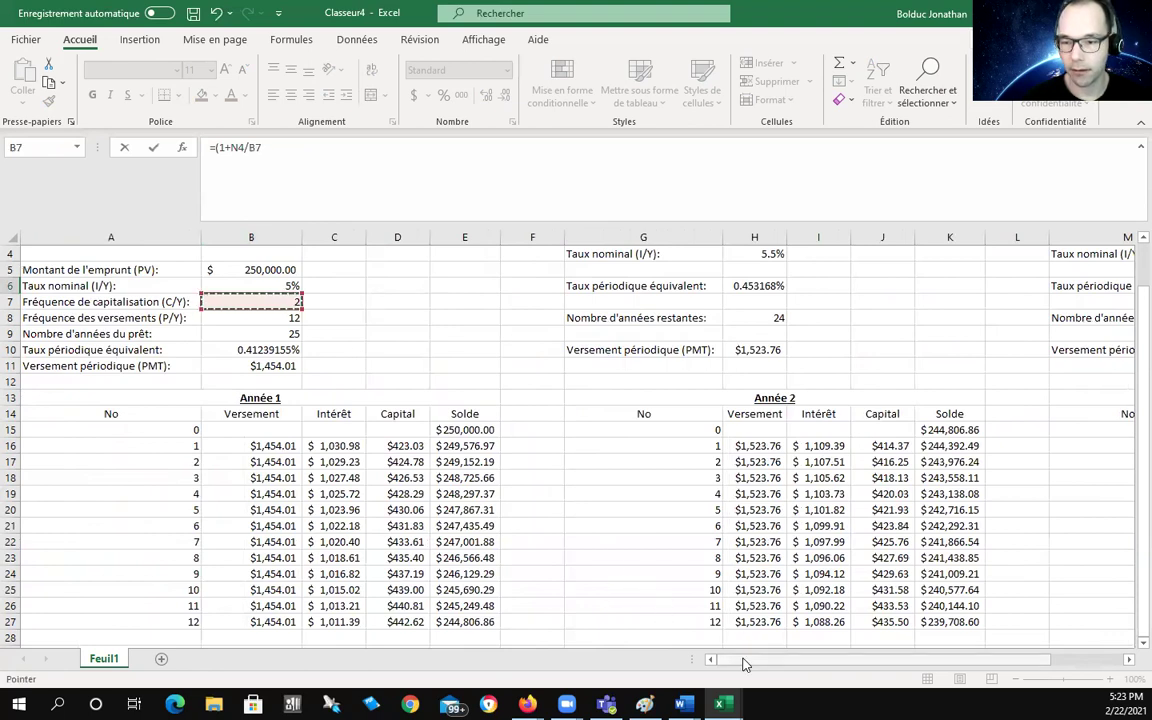
left_click_drag(743, 664, 818, 664)
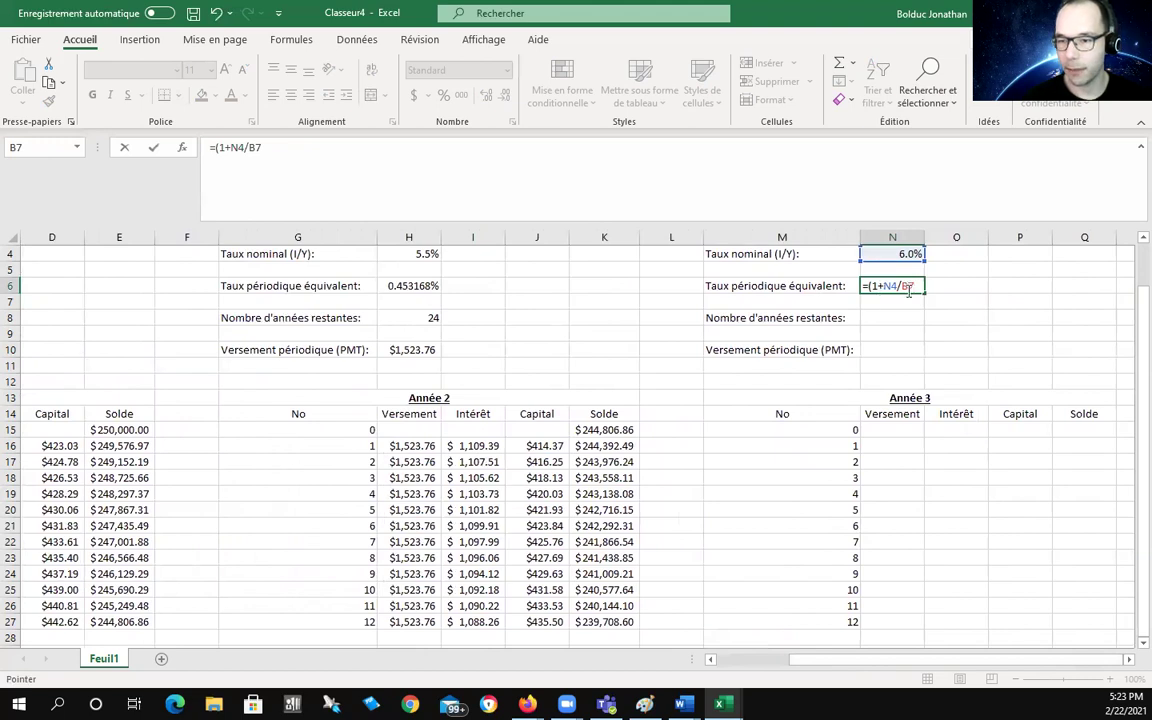
Complete N6 as =(1+N4/B7)^(B7/B8), which shows 1.00493862.
type(")")
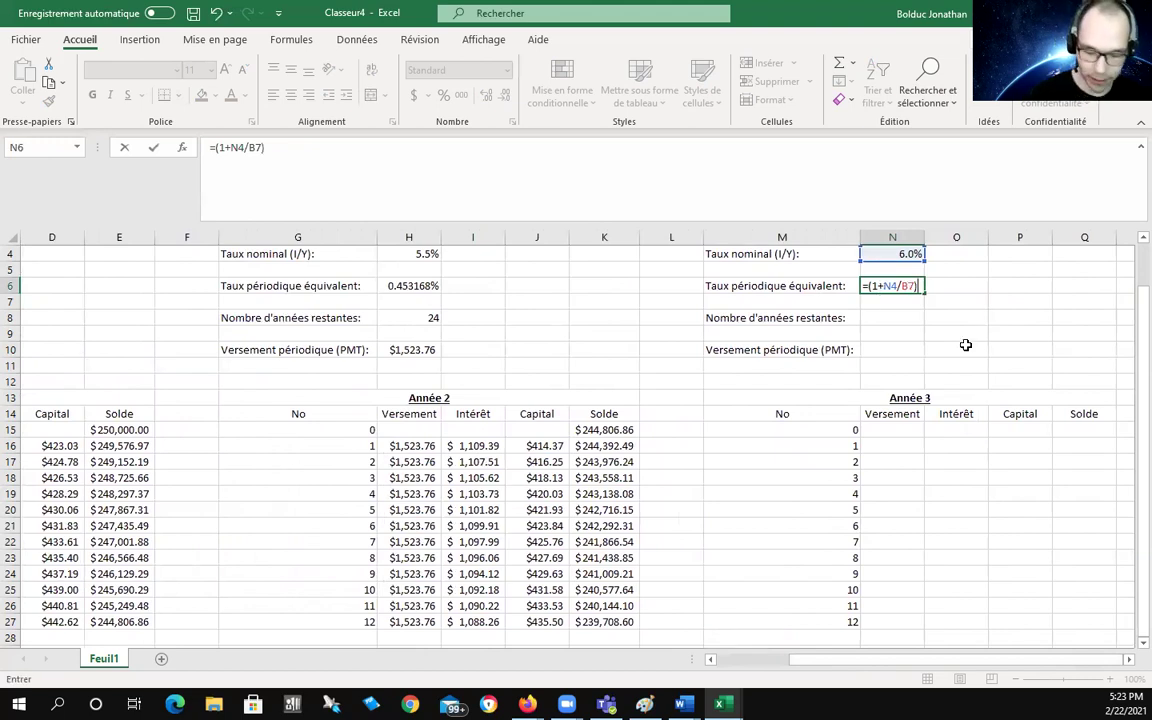
type("^(")
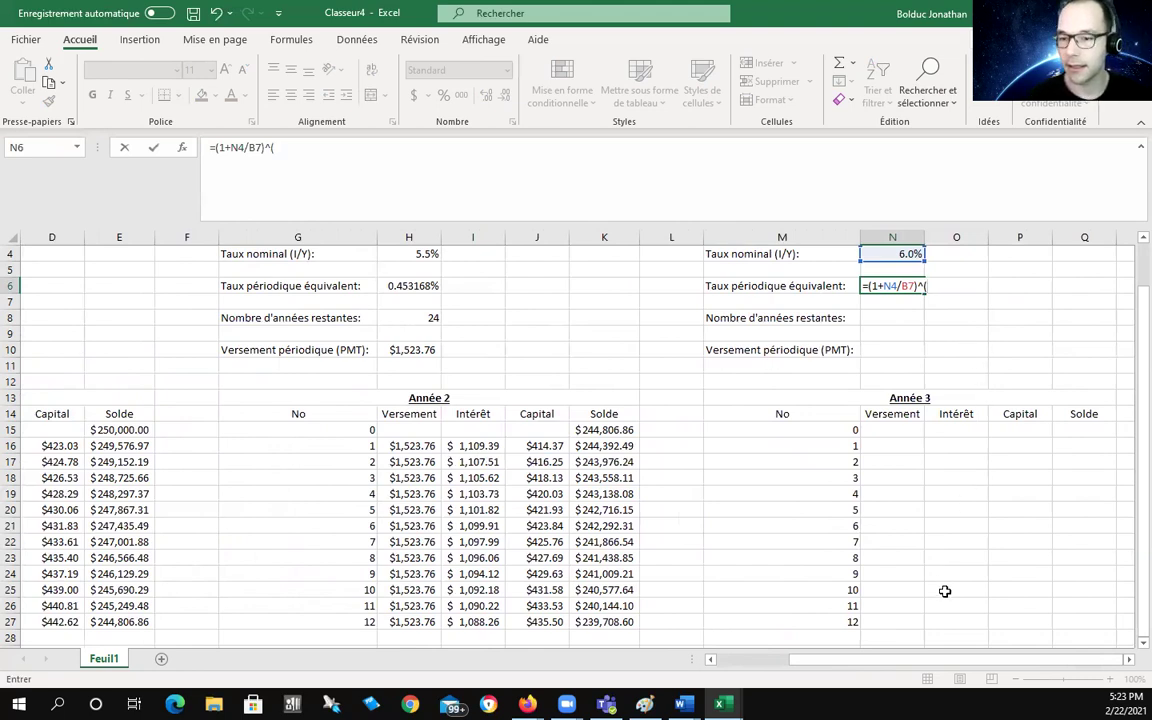
left_click_drag(930, 662, 812, 663)
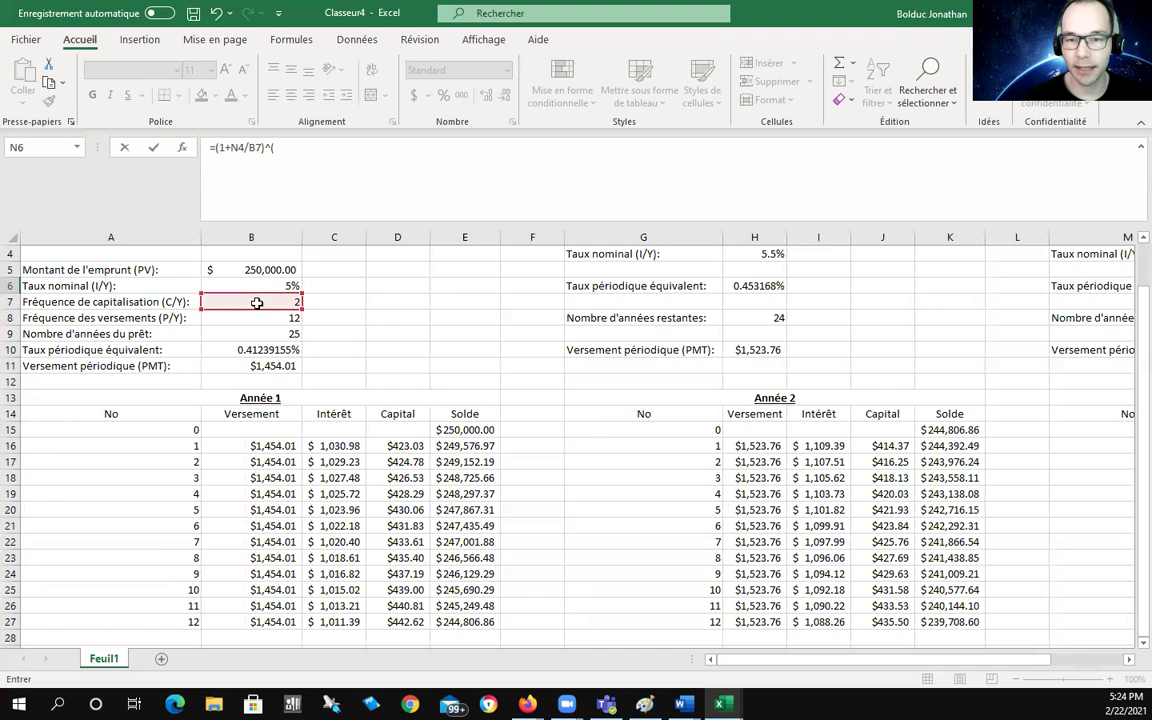
left_click(258, 301)
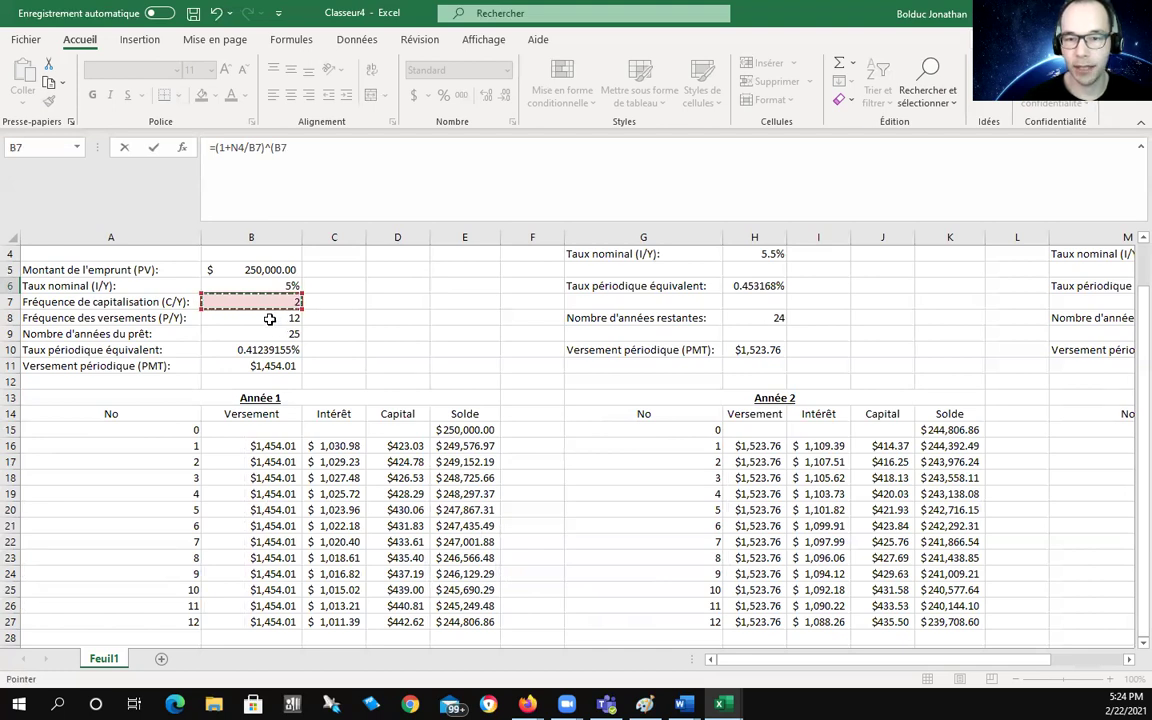
left_click(270, 319)
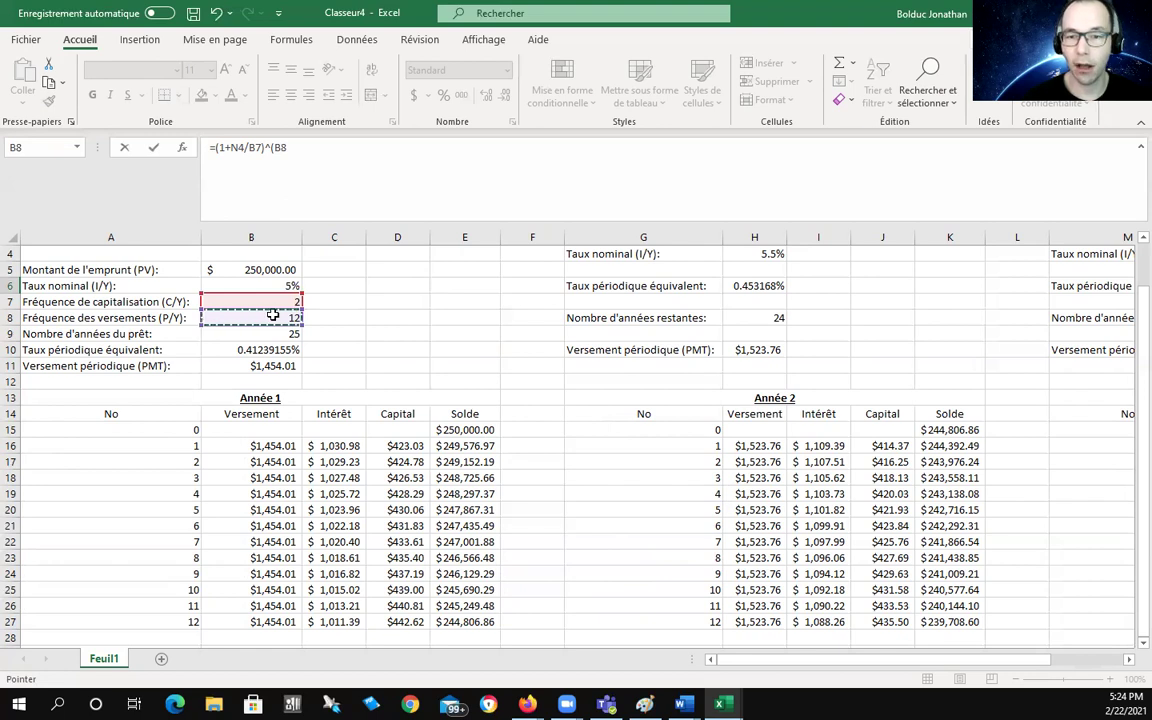
left_click(274, 301)
type("/")
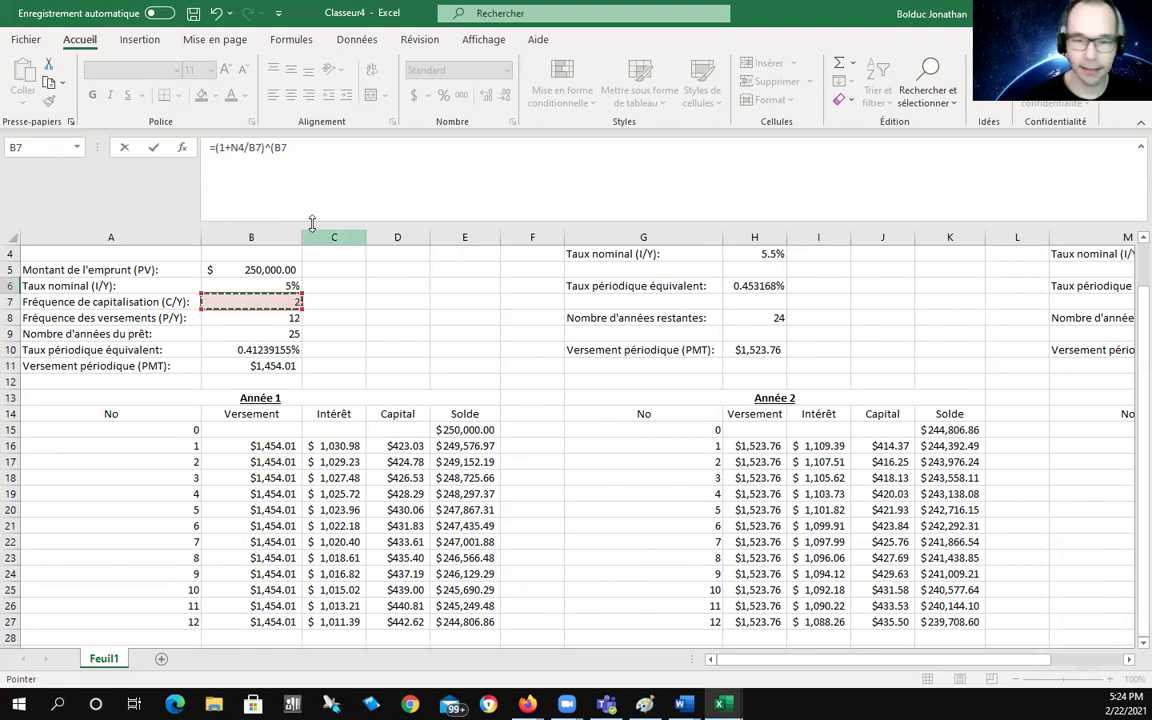
left_click(283, 318)
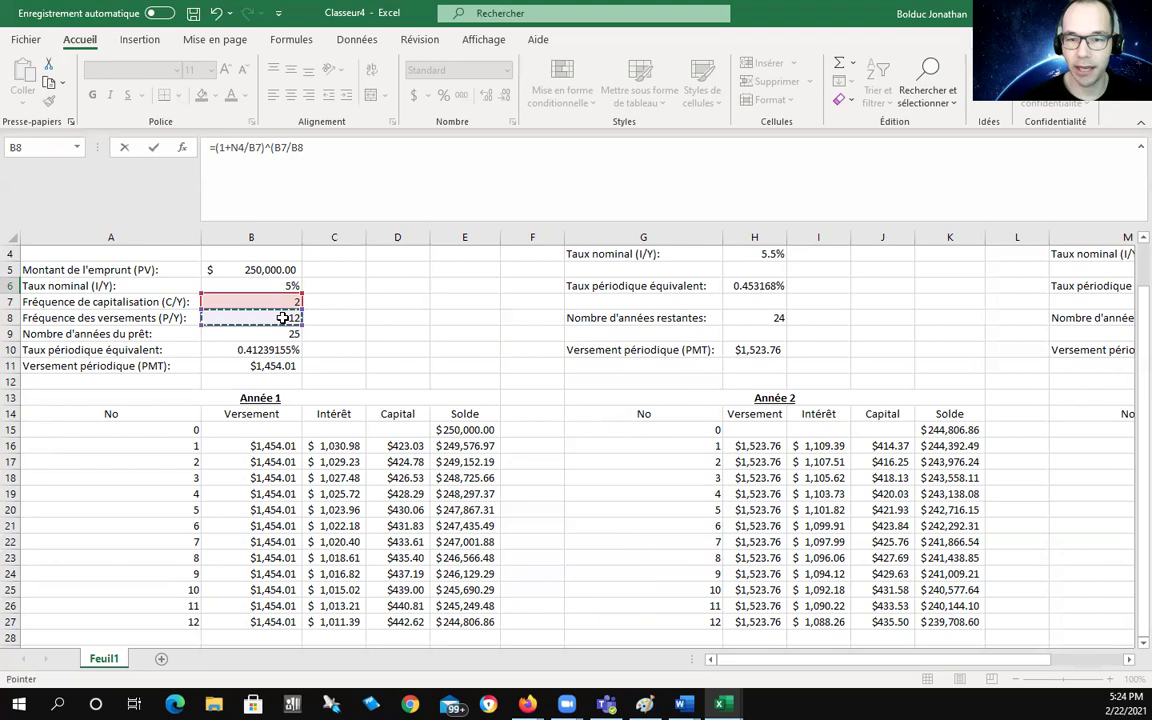
type(")")
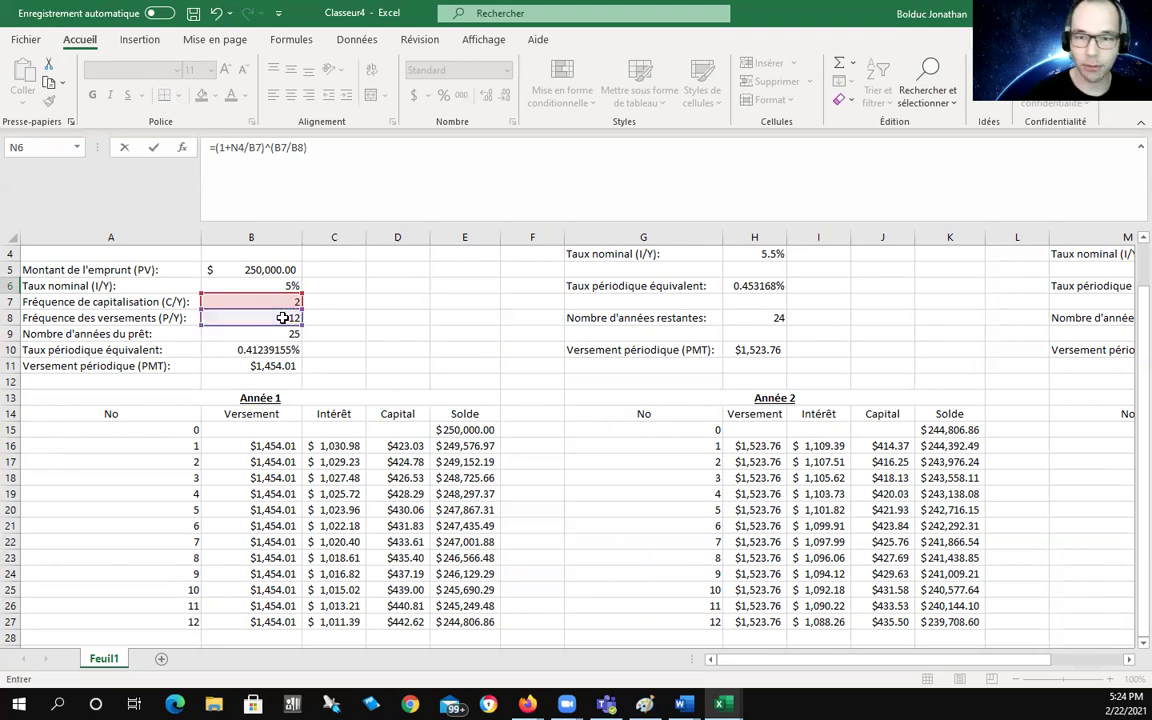
key("Return")
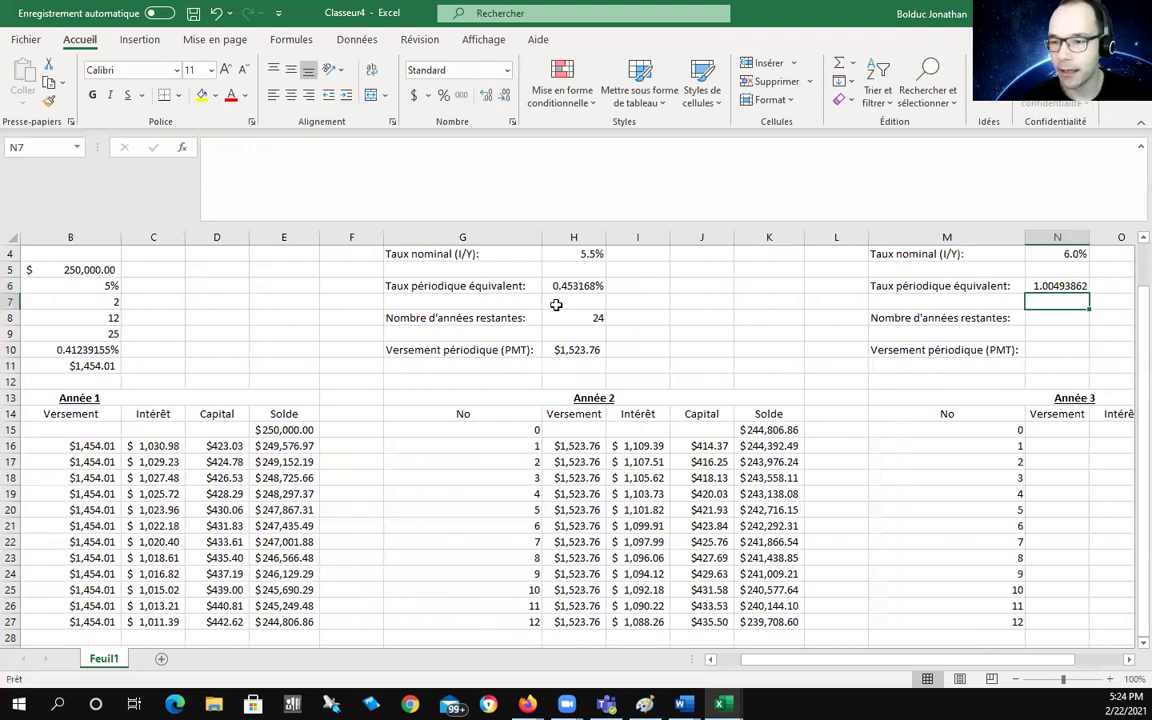
left_click(1045, 287)
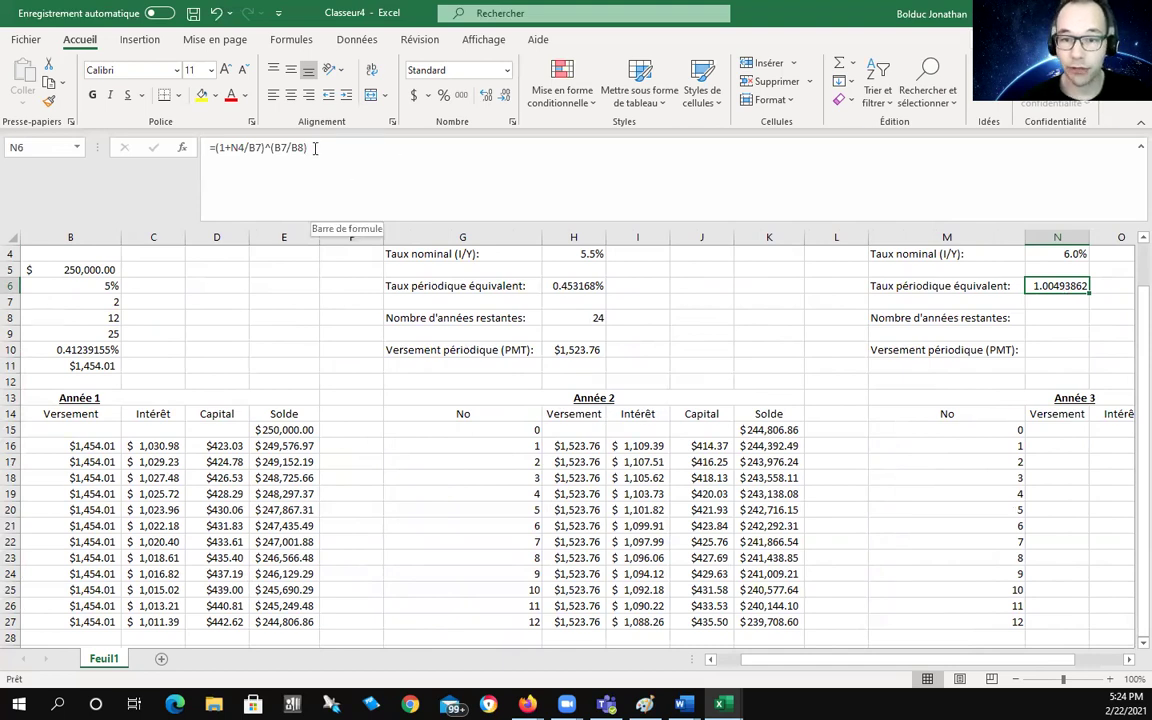
Append -1 to N6's formula, making it =(1+N4/B7)^(B7/B8)-1.
left_click(318, 149)
type("-")
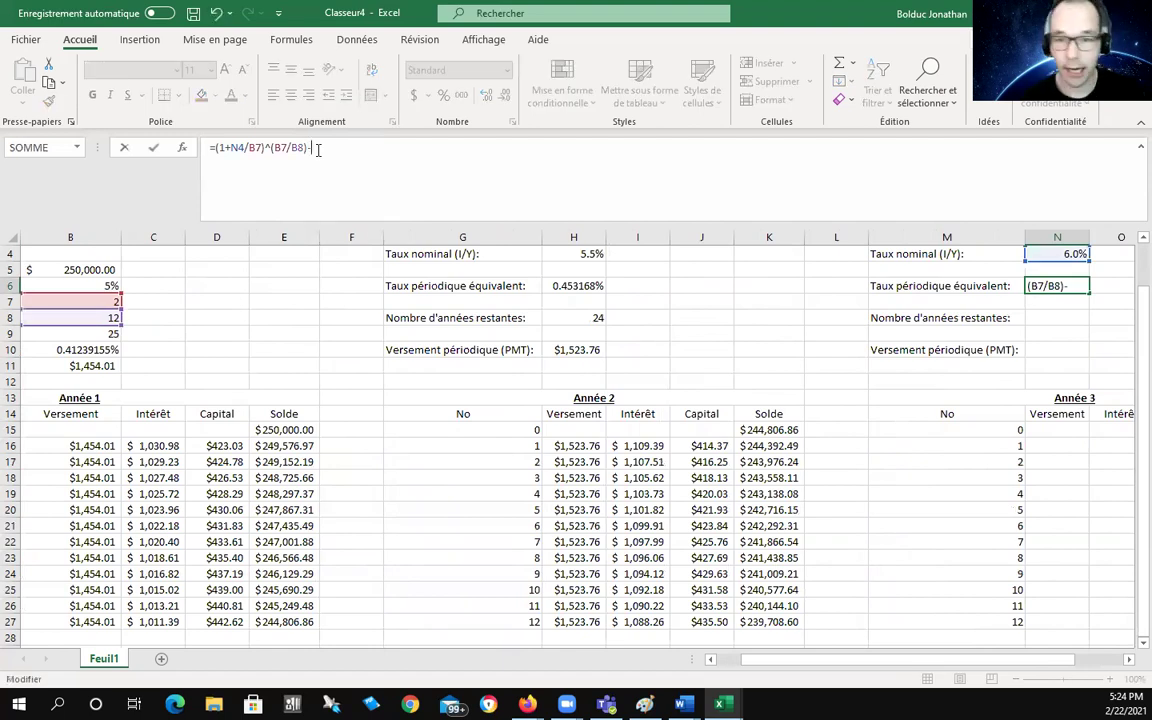
key("Return")
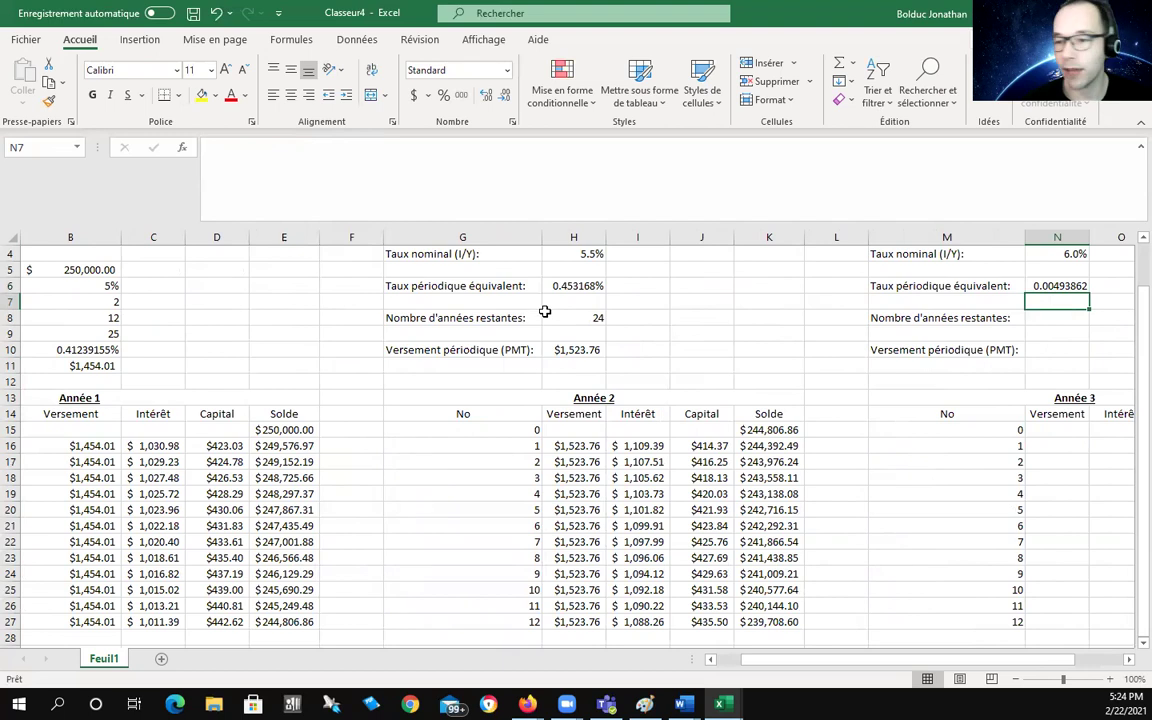
Format N6 as a percentage with extra decimals, reading 0.49386%.
left_click(1075, 285)
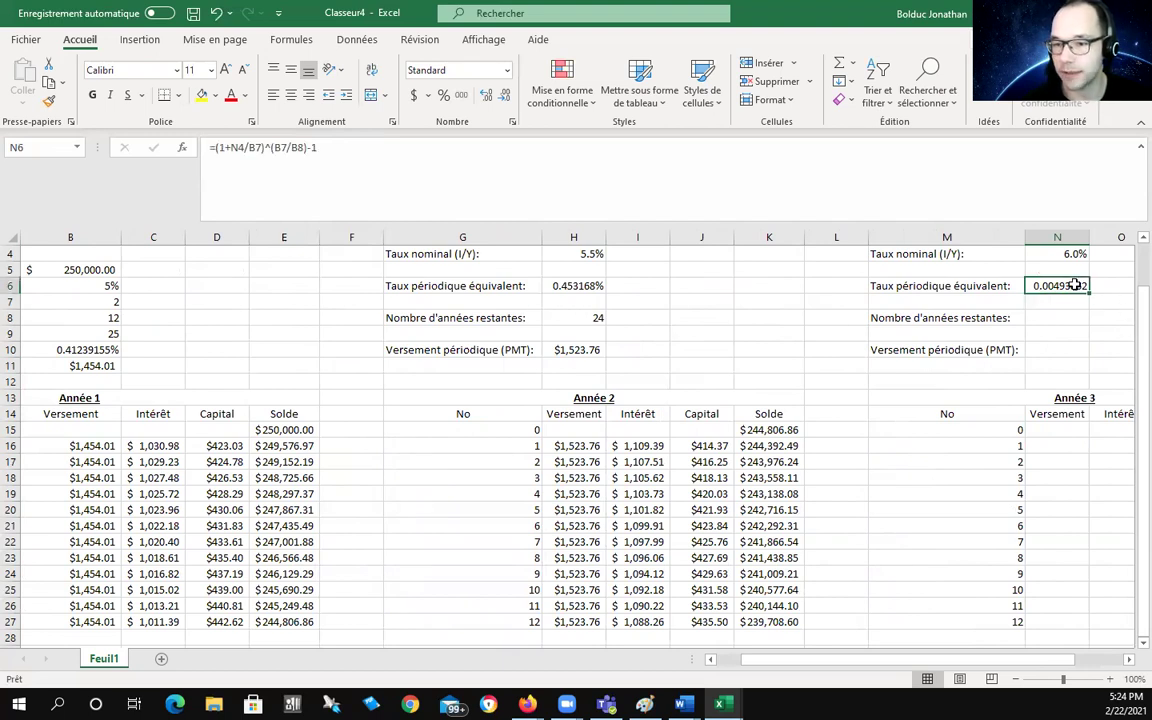
left_click(443, 96)
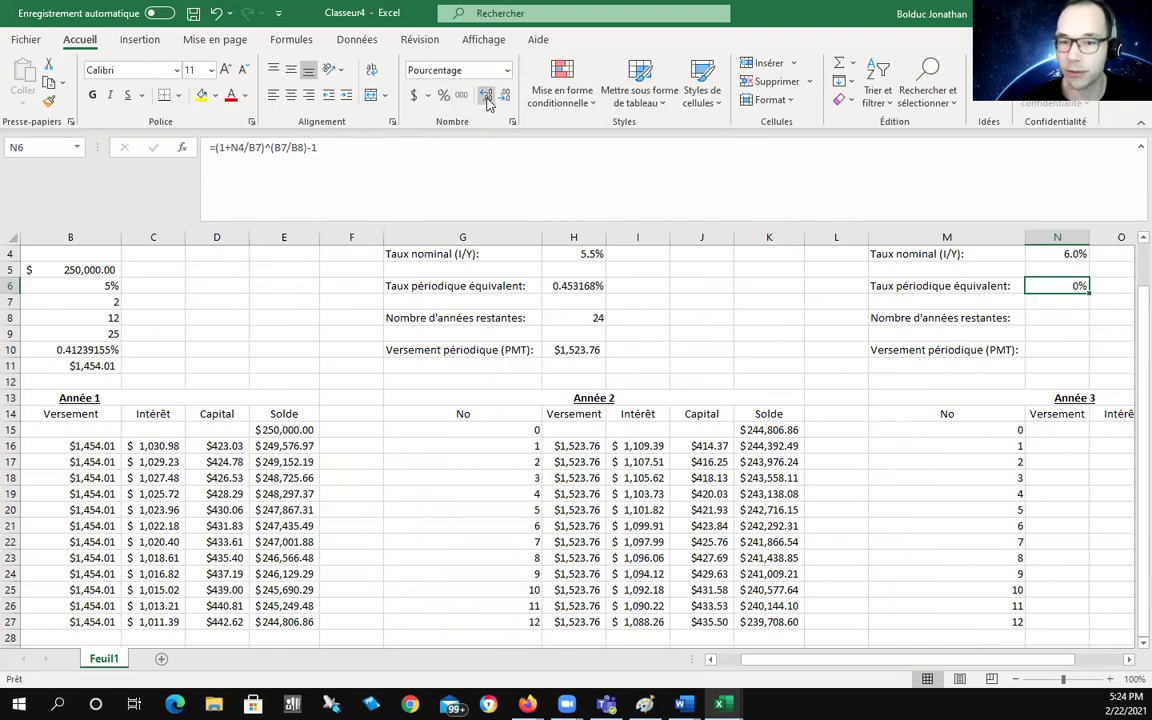
left_click(487, 99)
left_click(487, 99)
left_click(487, 99)
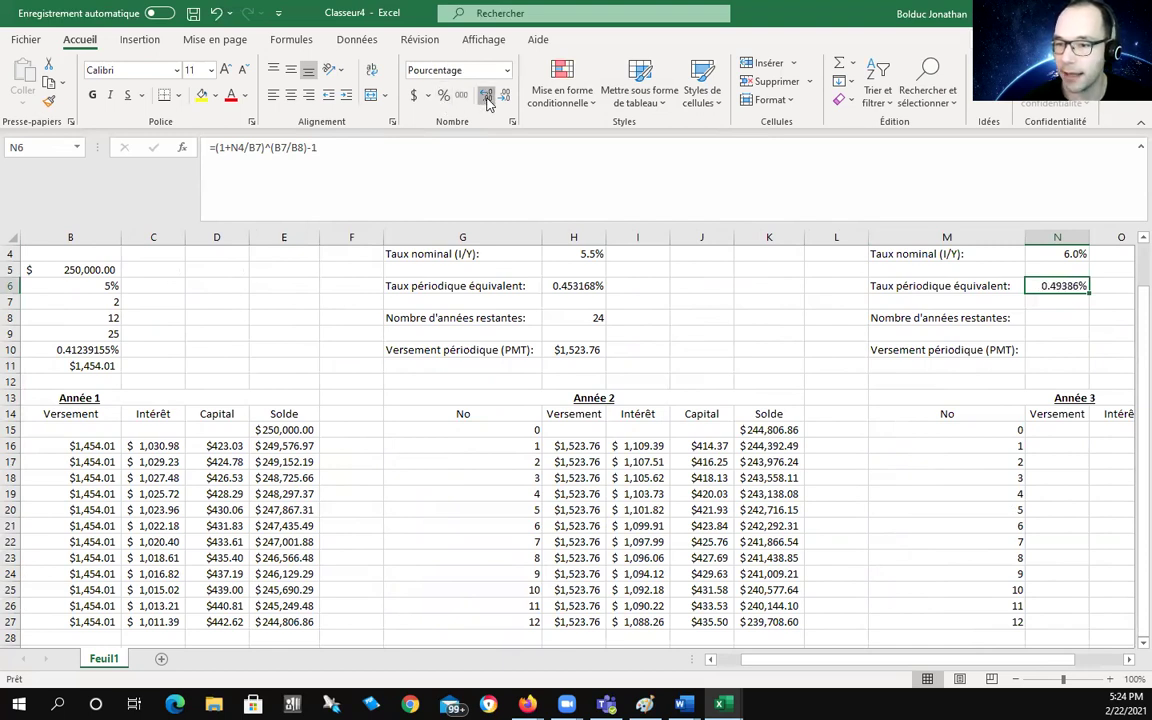
left_click(487, 99)
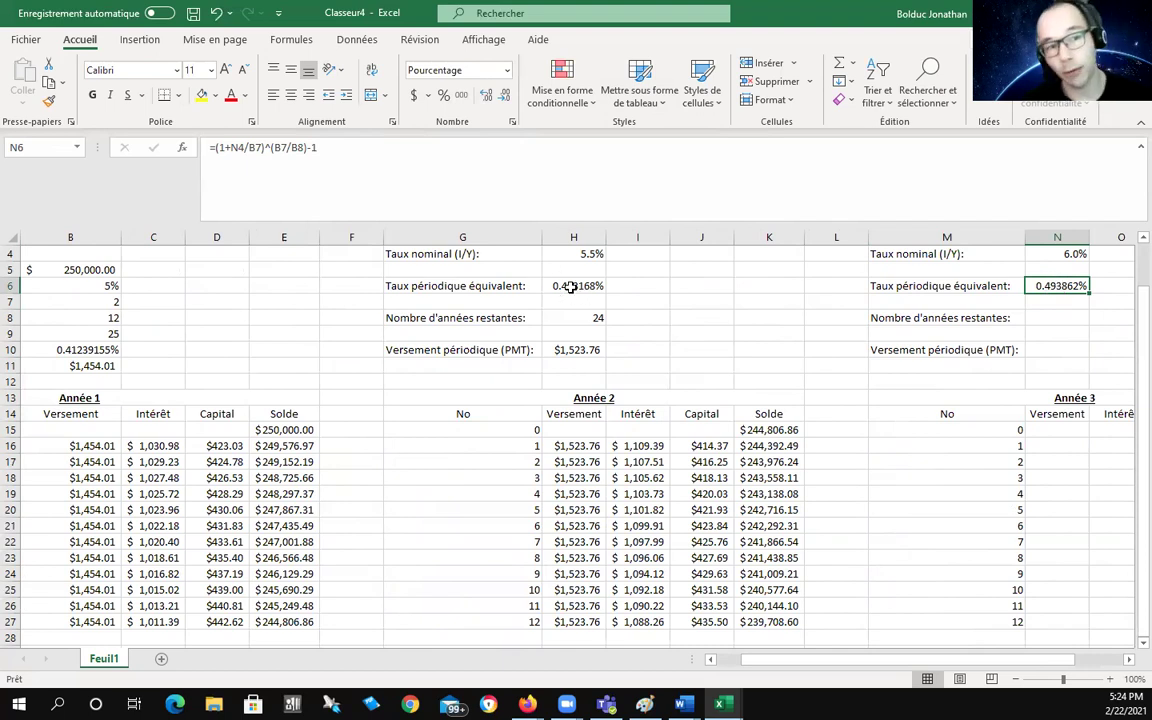
Enter 23 as the Year 3 remaining years in N8.
left_click(1052, 316)
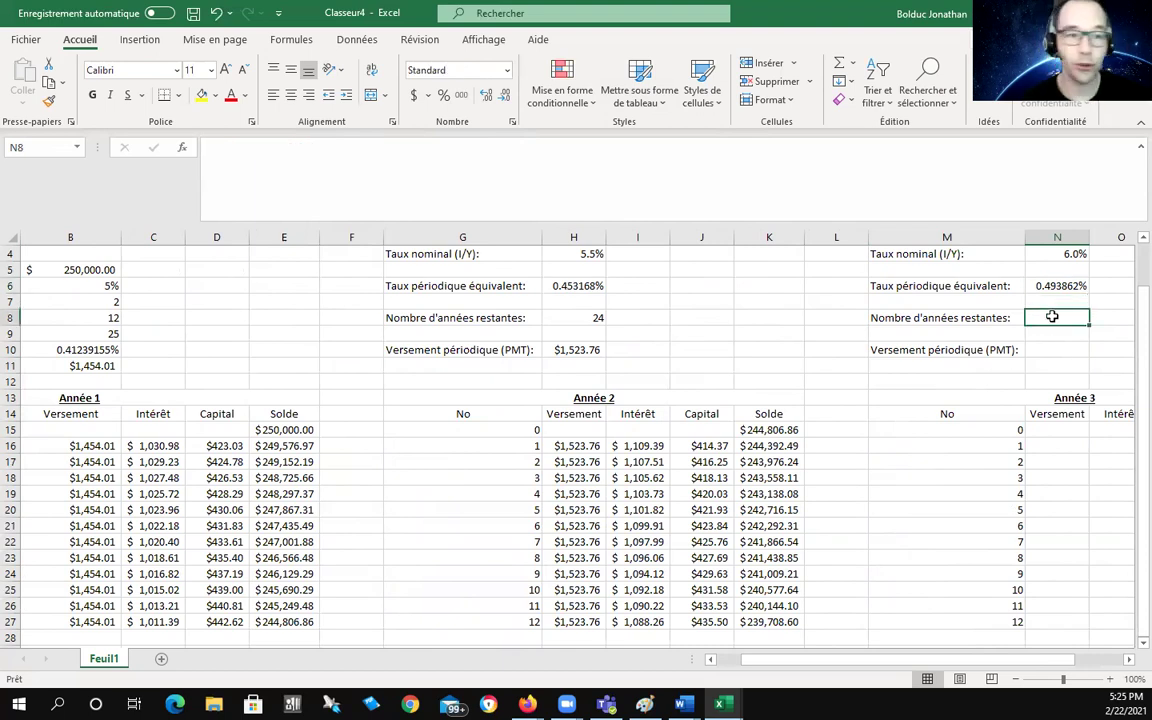
type("23")
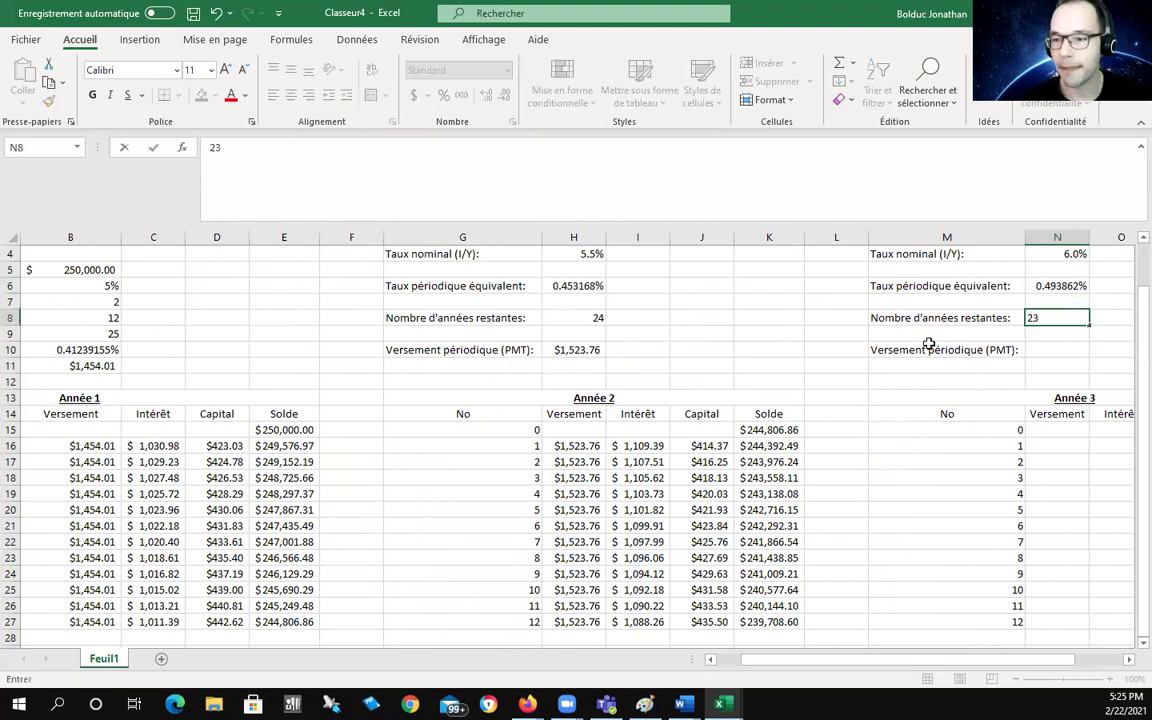
left_click(1047, 346)
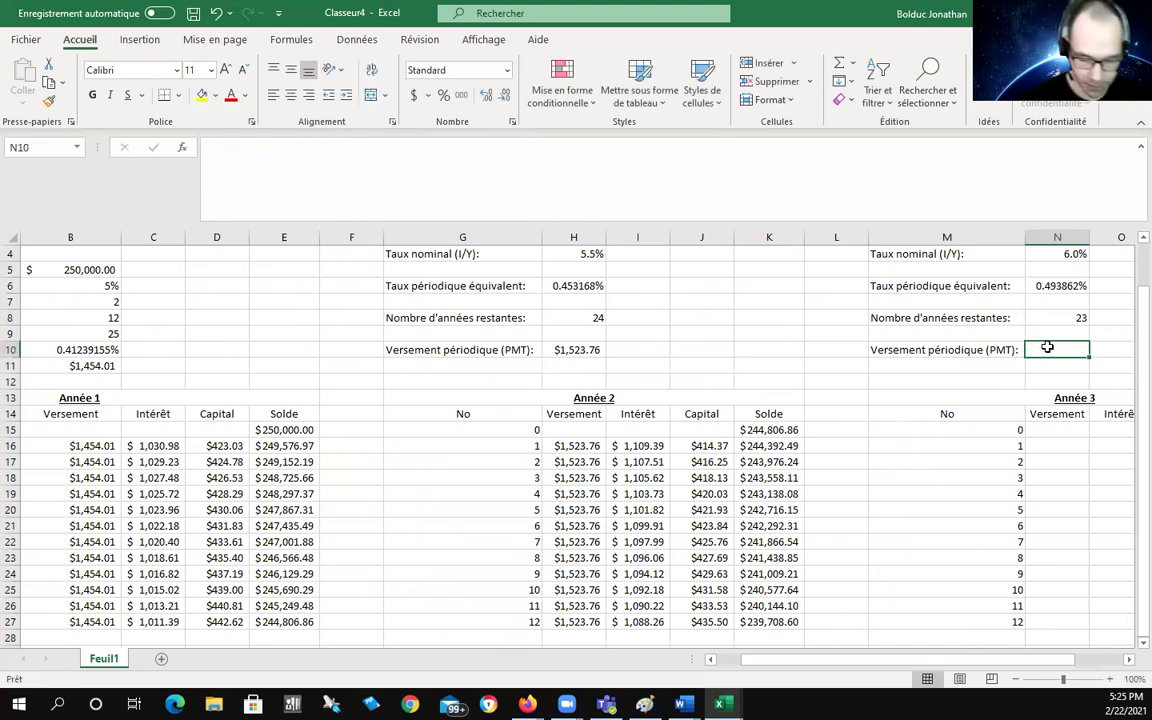
Begin =-VPM(N6,N8*B8, in N10, then discard the unfinished payment formula.
type("=-")
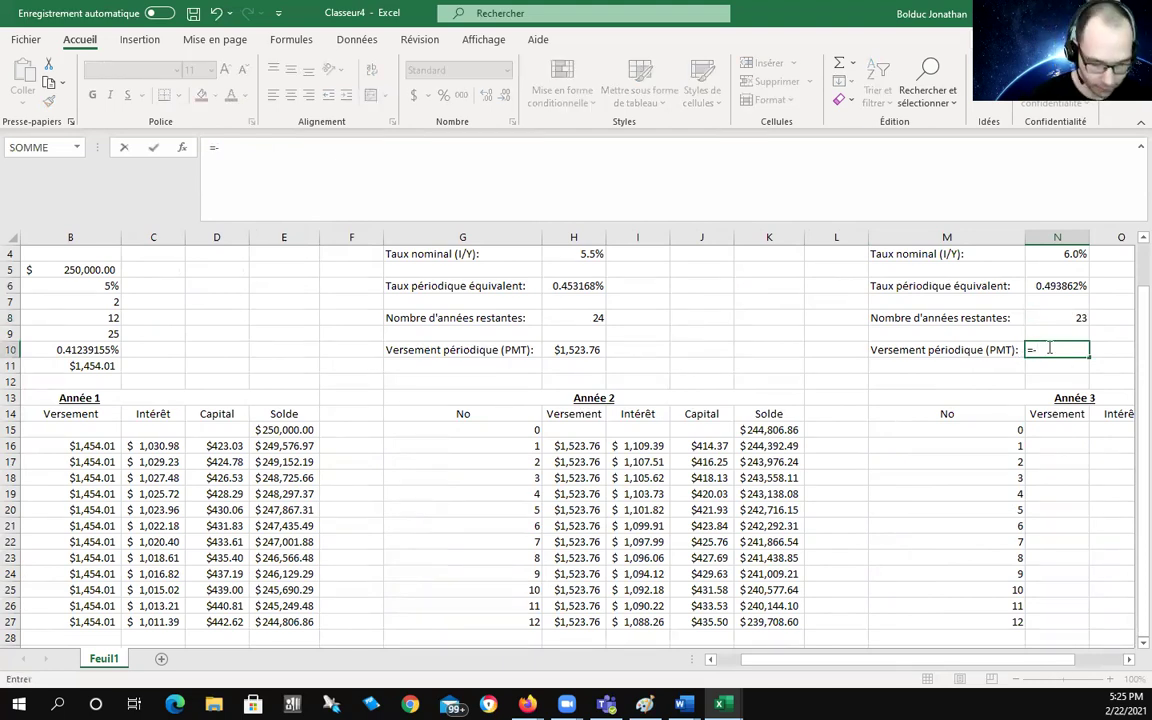
type("VPM(")
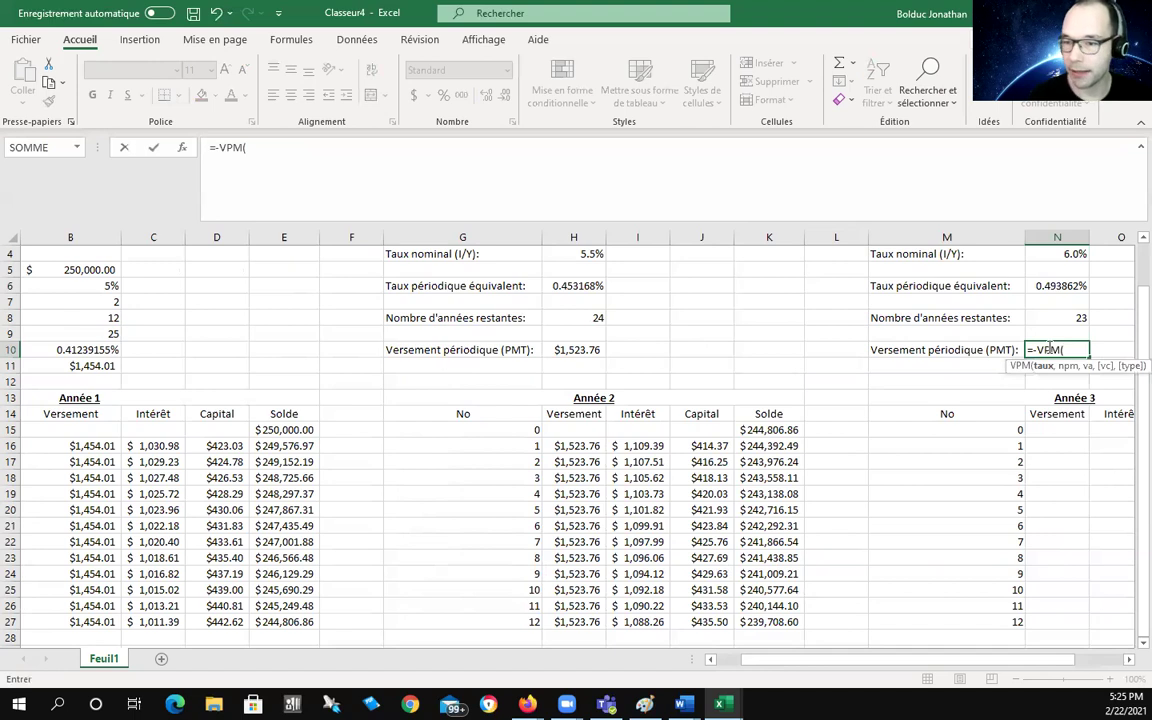
left_click(1041, 286)
type(",")
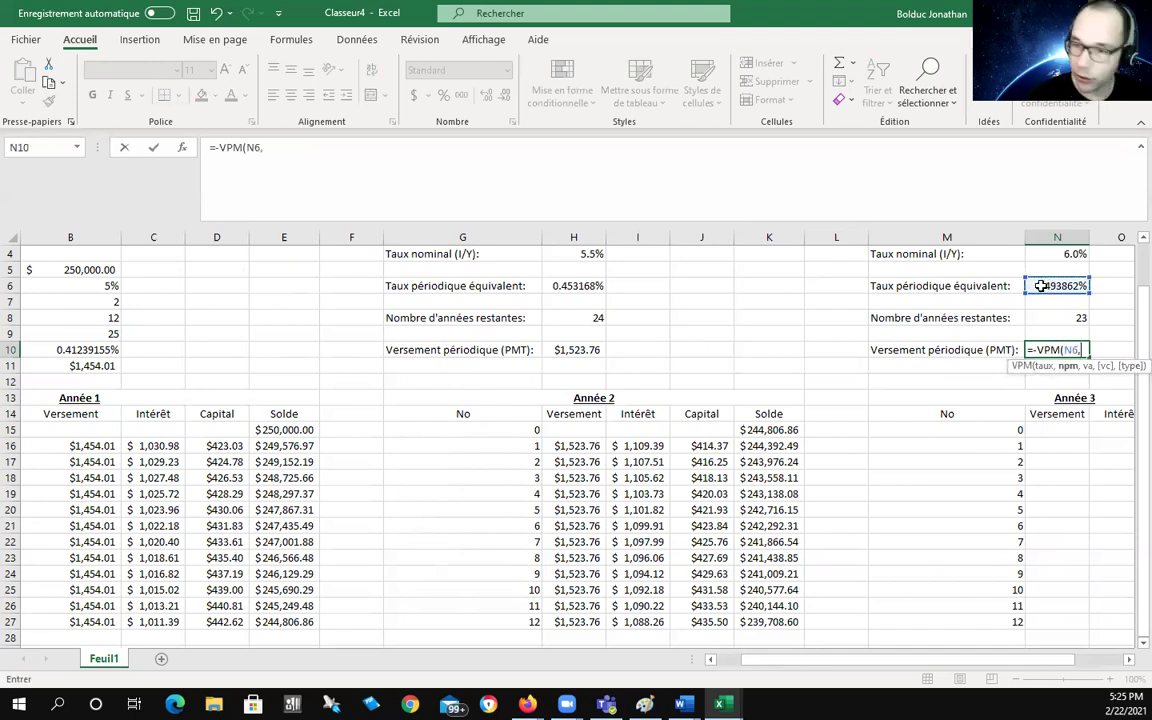
left_click(1072, 318)
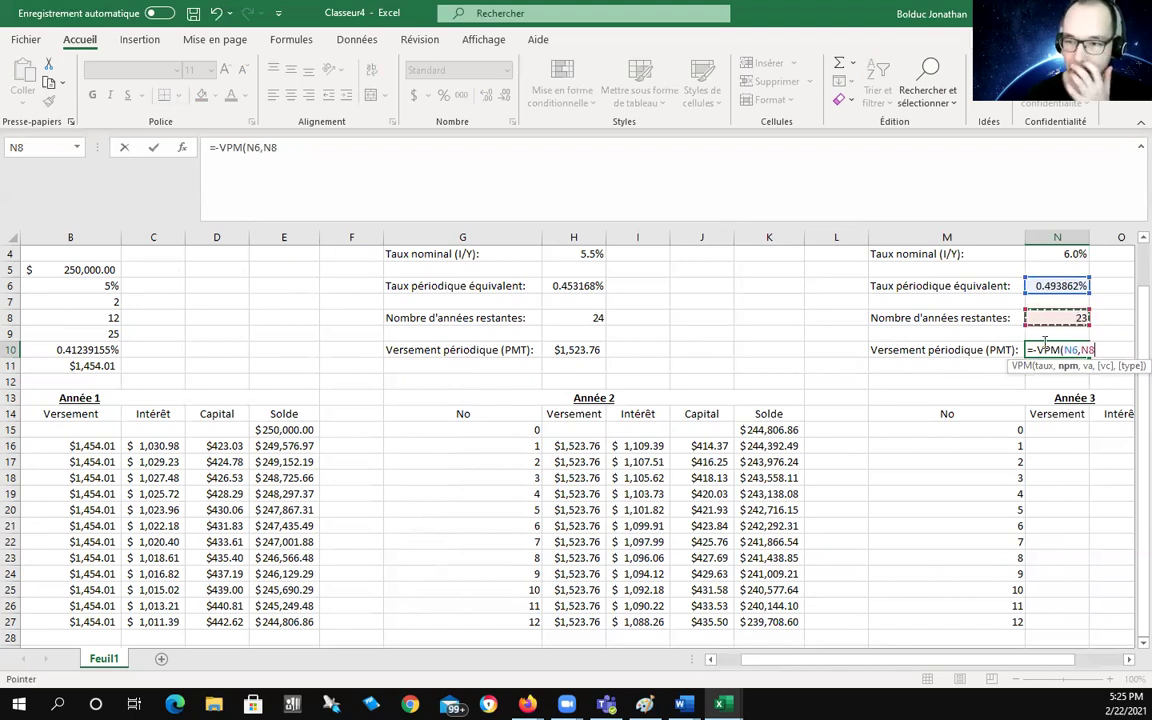
type("*")
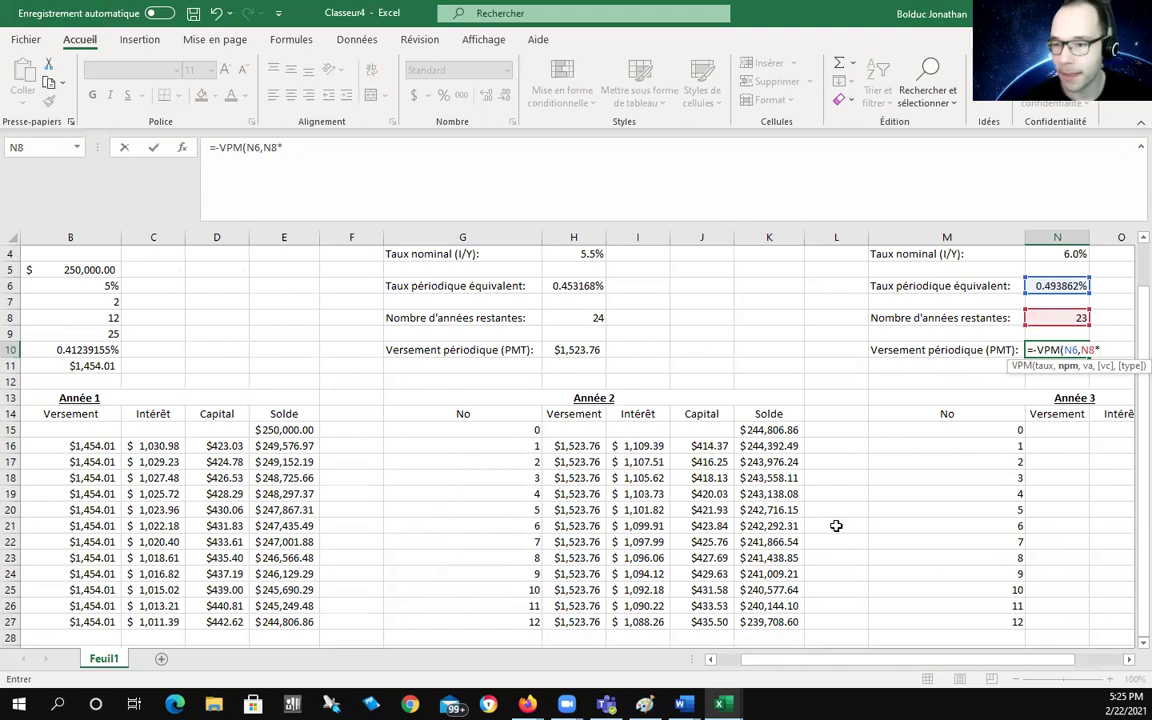
left_click_drag(864, 660, 836, 660)
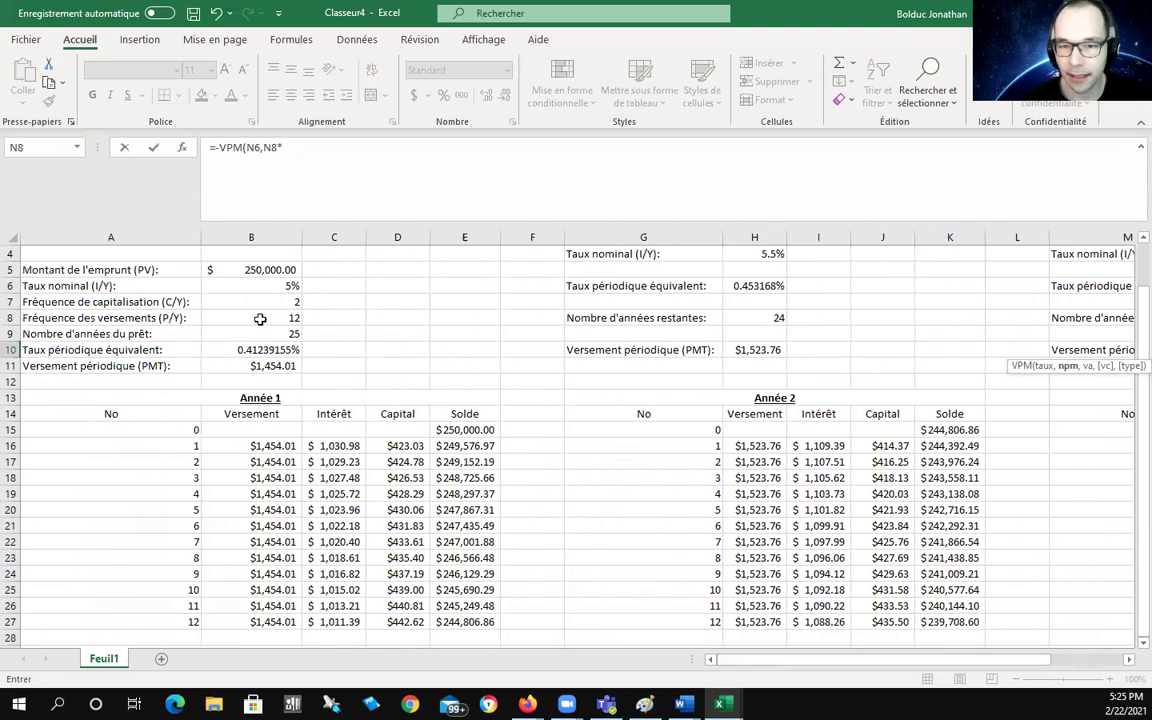
left_click(280, 318)
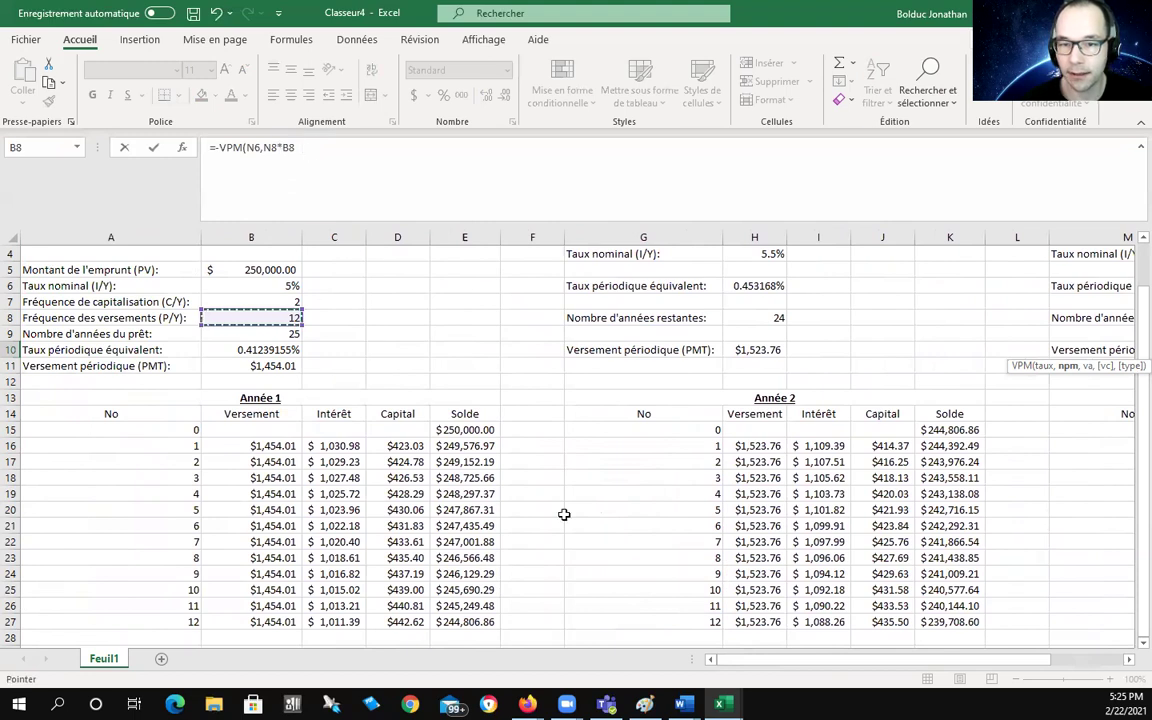
left_click_drag(758, 660, 806, 660)
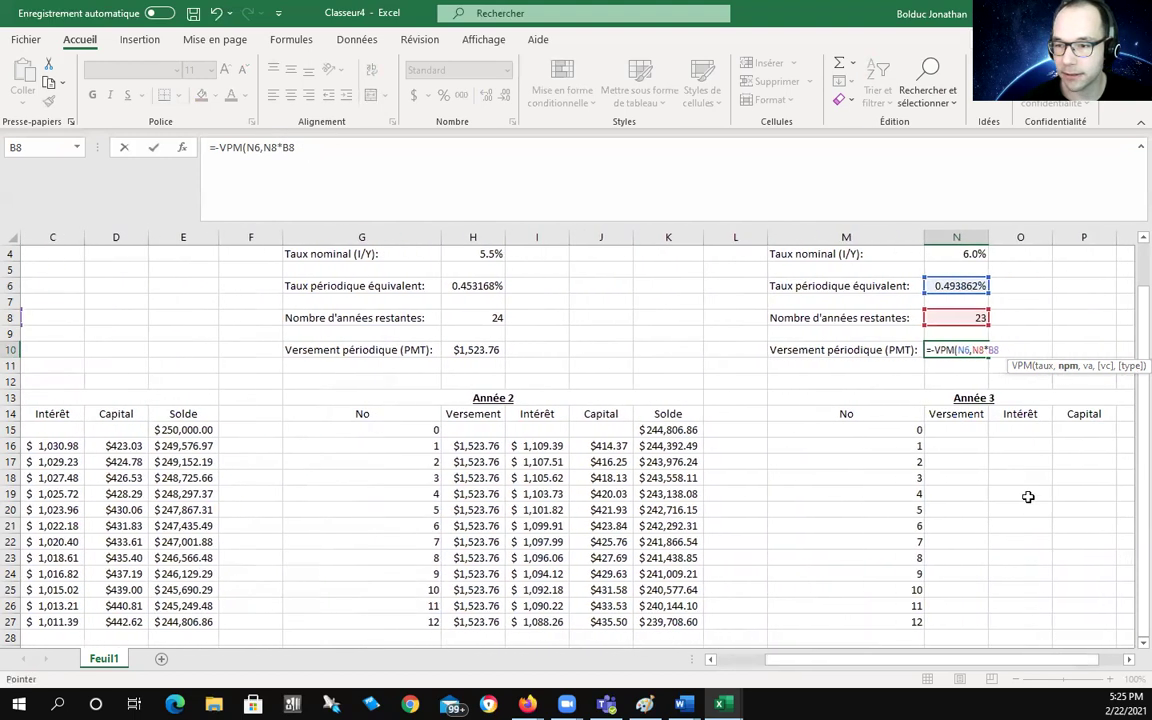
type(",")
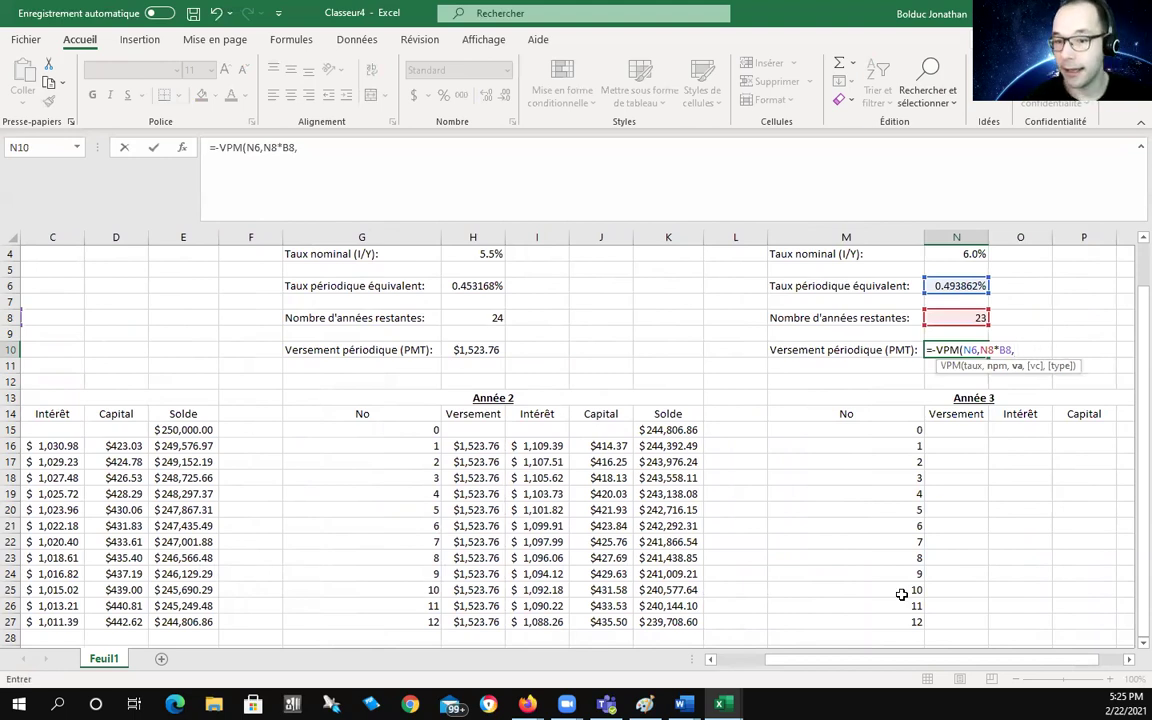
left_click_drag(872, 660, 946, 660)
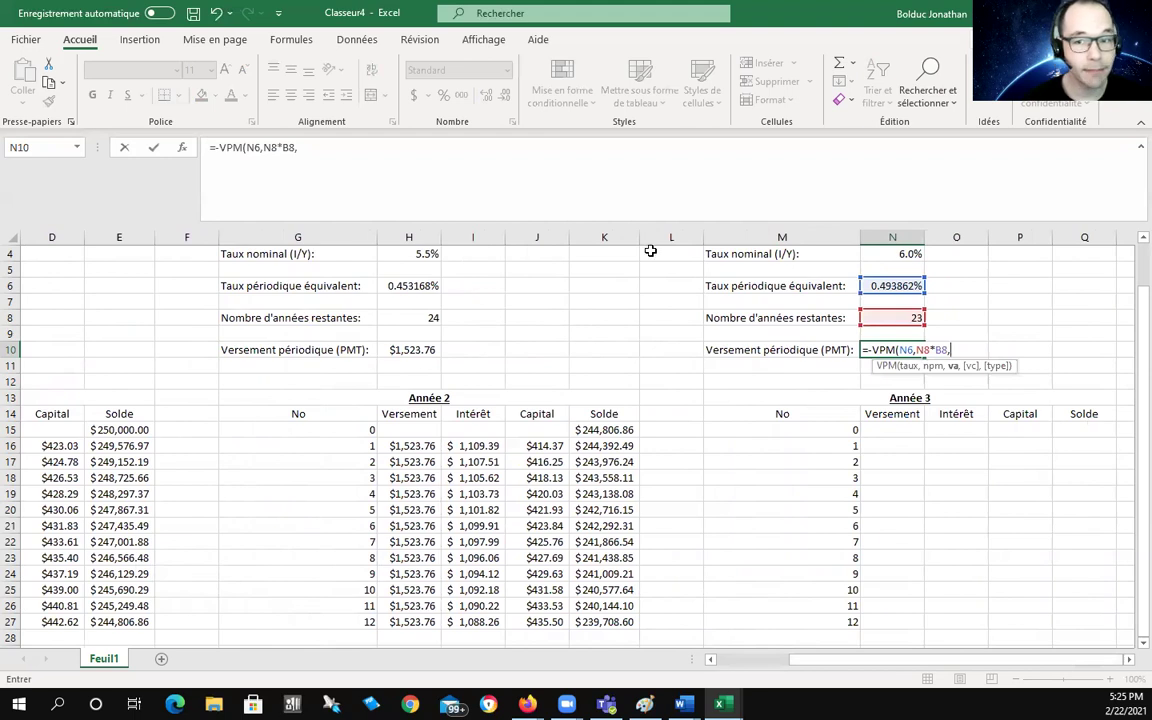
left_click(124, 151)
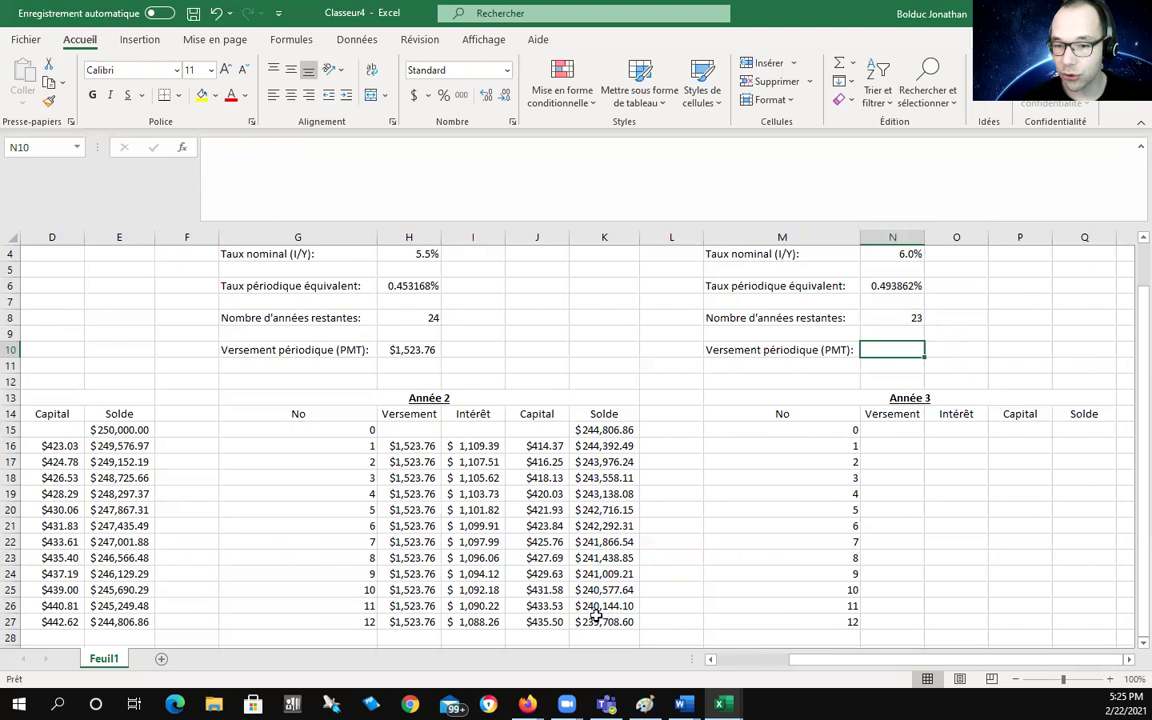
Link Year 3's opening balance Q15 to K27 with =K27, showing $239,708.60.
left_click(1095, 428)
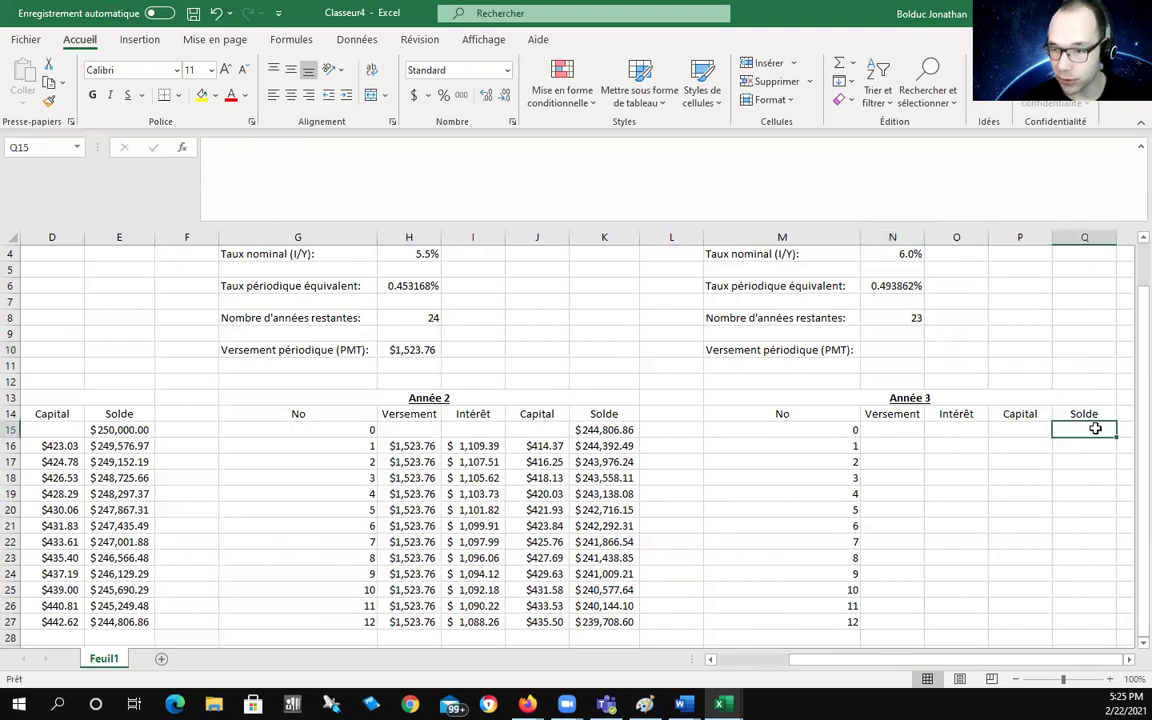
type("=")
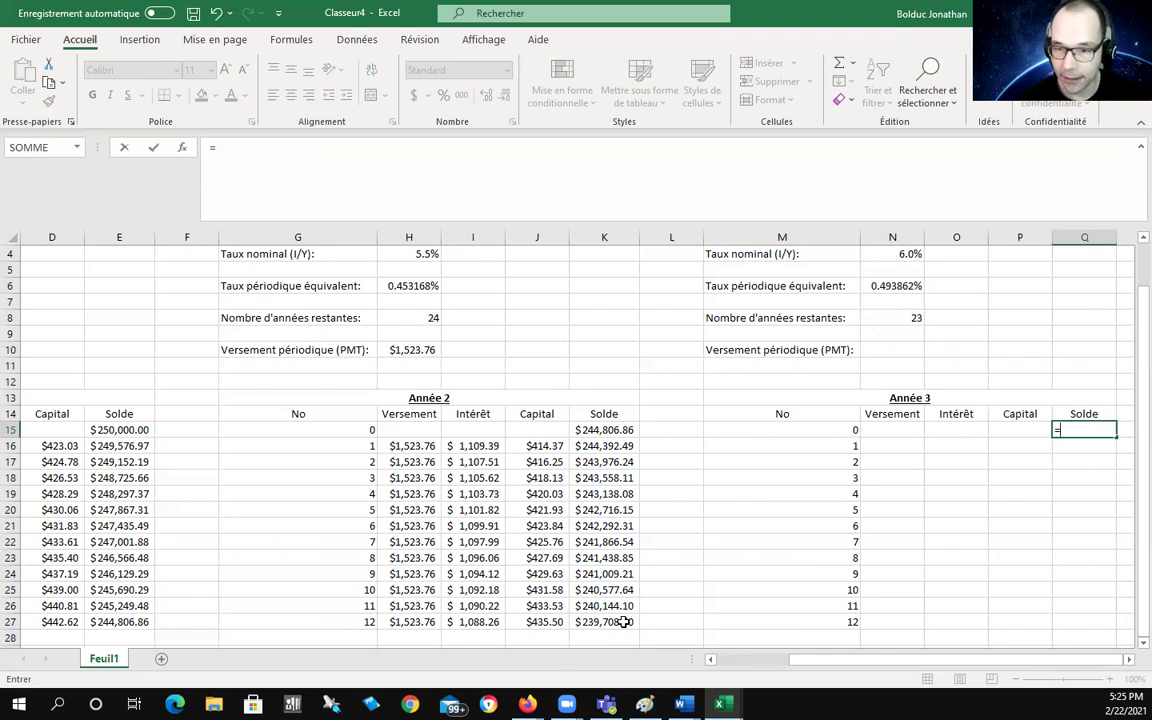
left_click(620, 622)
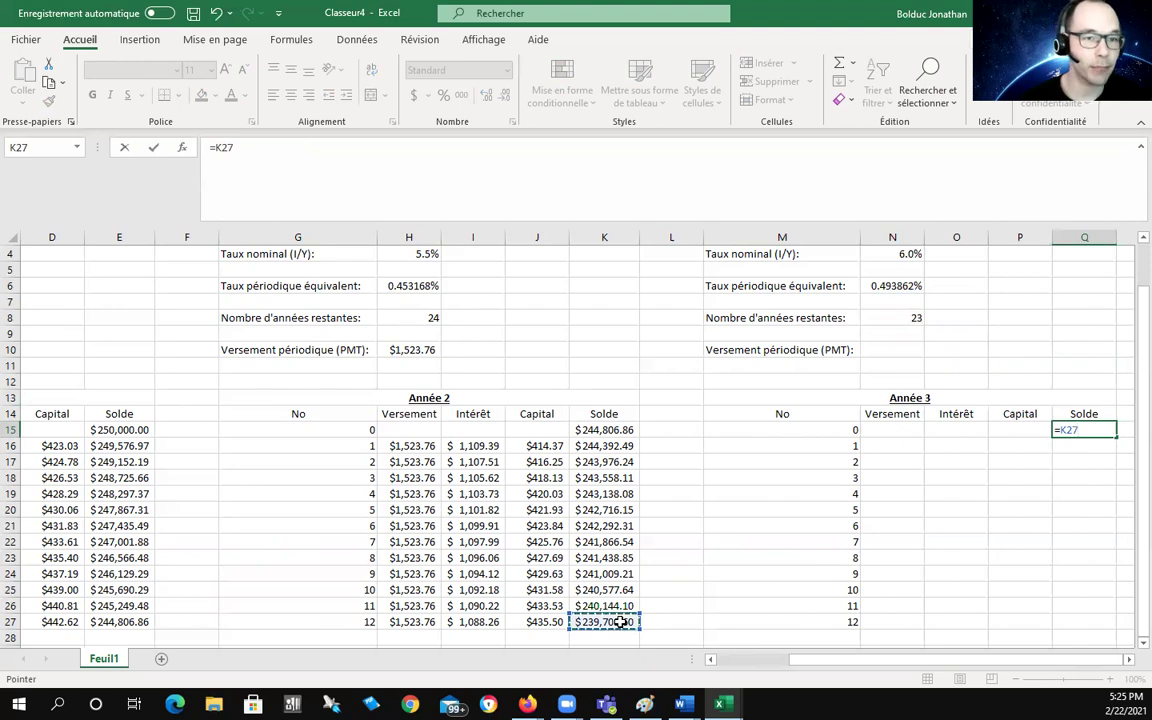
scroll(398, 484, "down", 2)
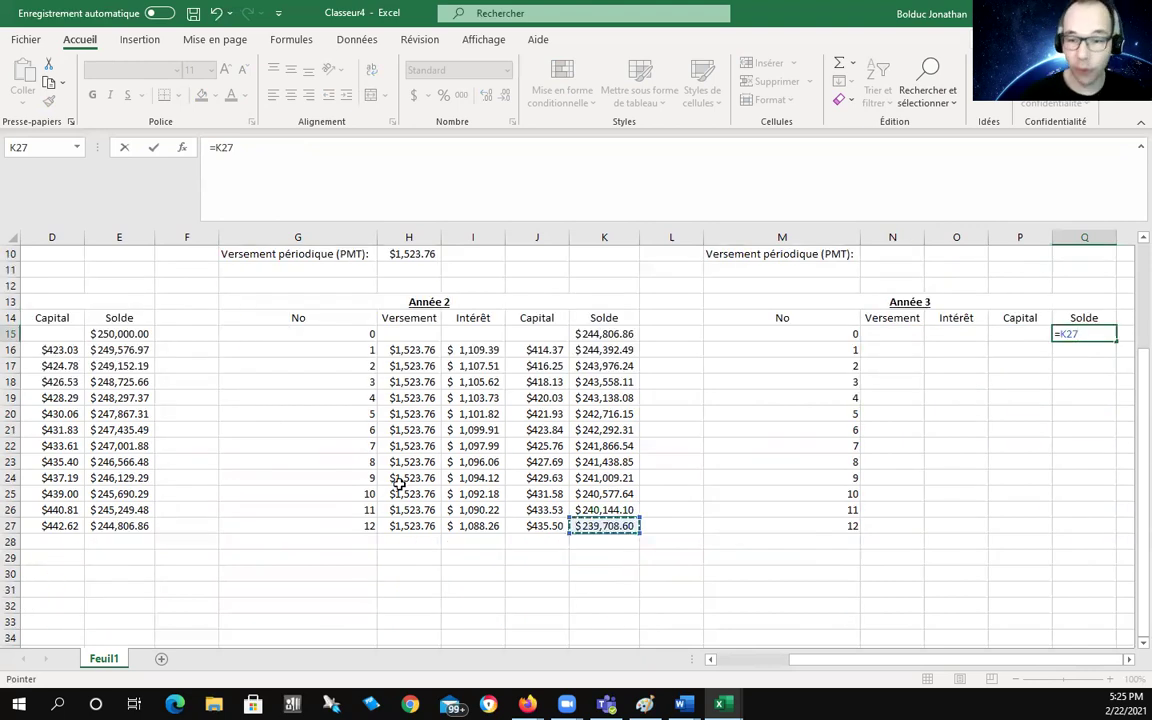
scroll(714, 492, "up", 3)
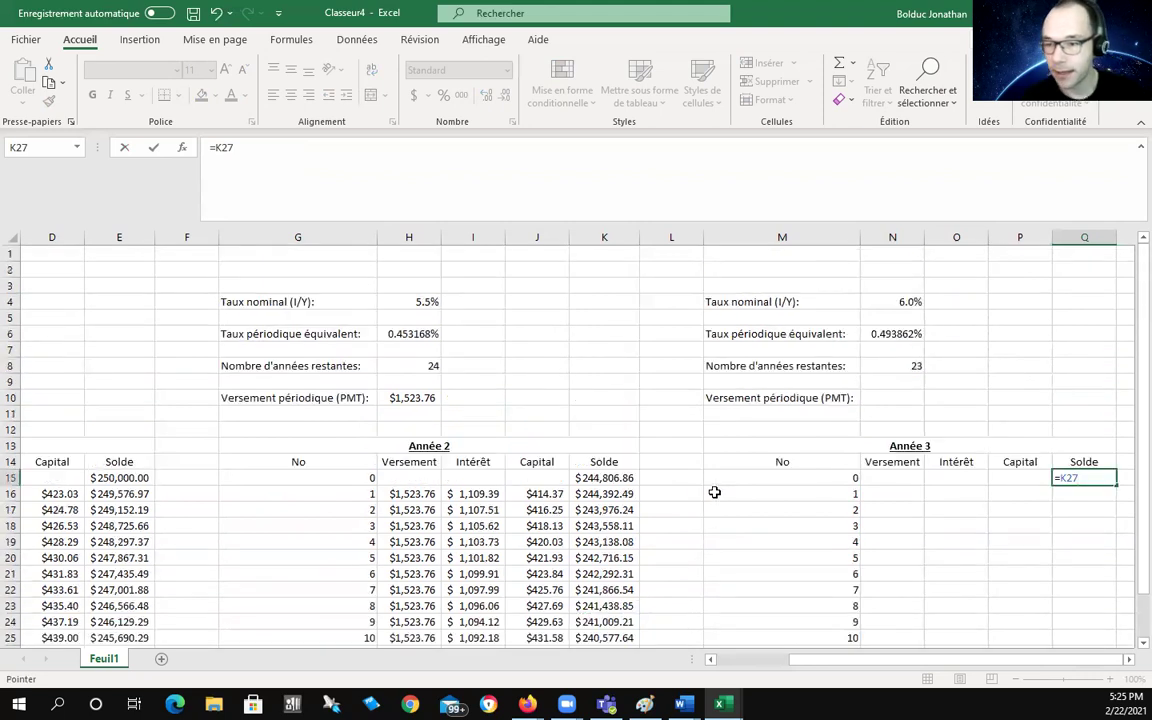
key("Return")
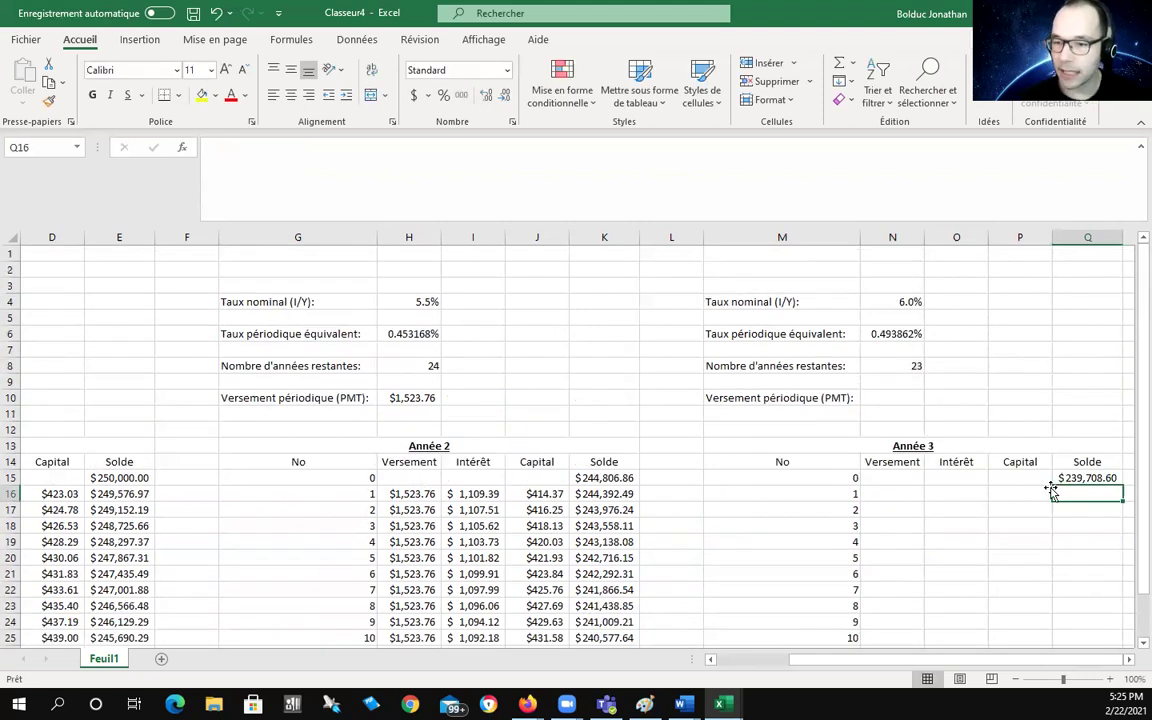
scroll(972, 514, "down", 1)
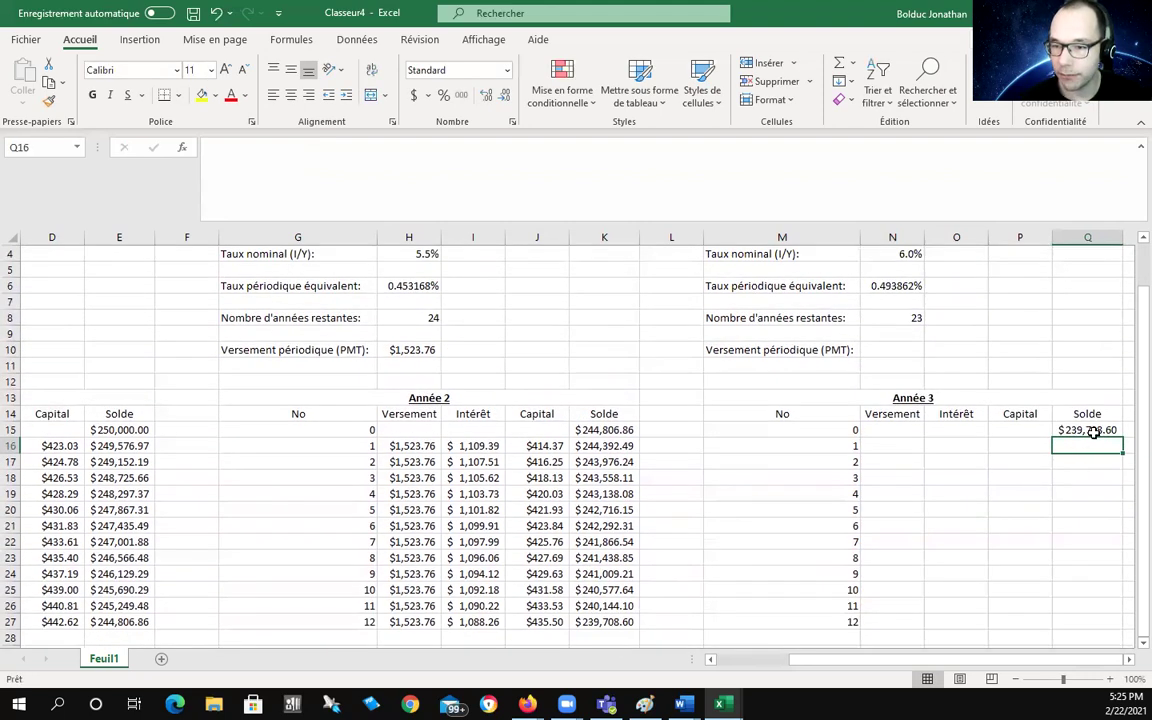
Enter =-VPM(N6,N8*B8,Q15,0,0) in N10 to get Year 3's $1,592.75 payment.
left_click(877, 350)
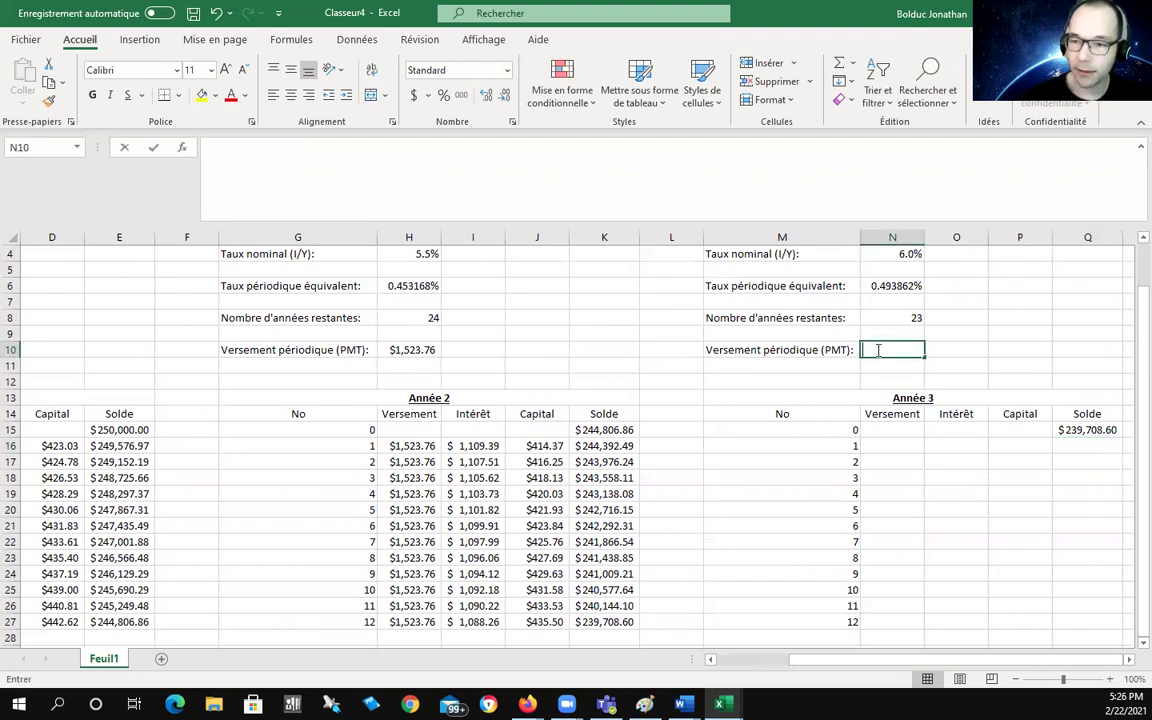
type("=-")
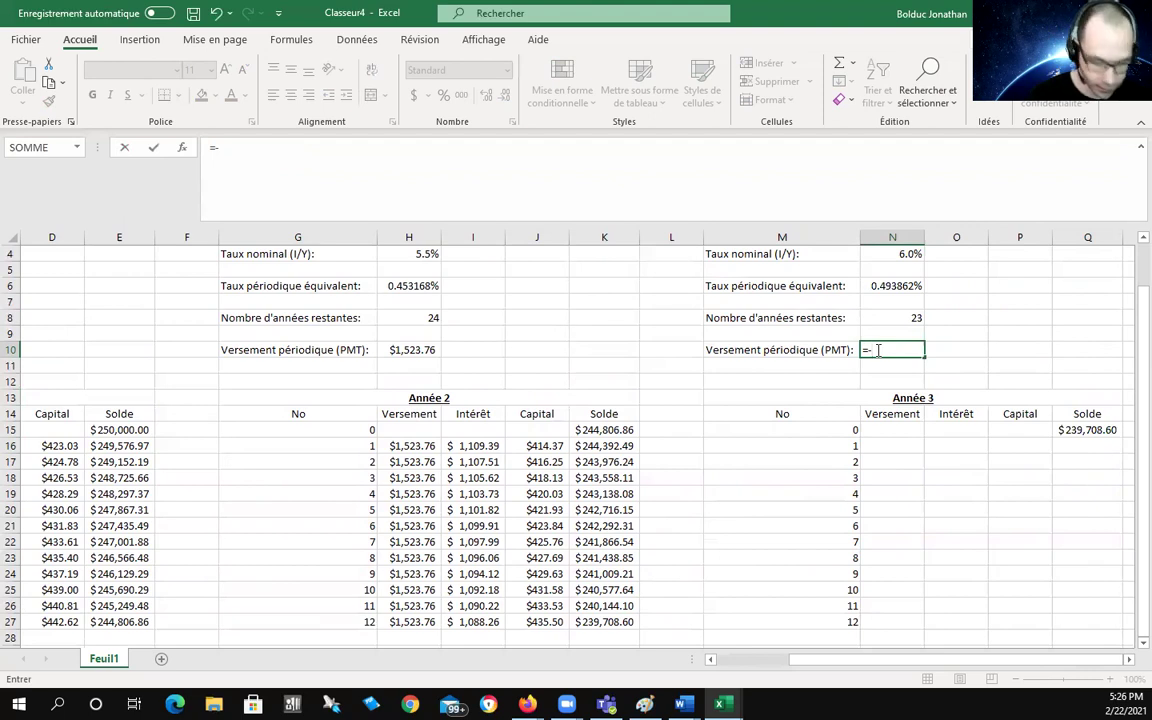
type("VPM")
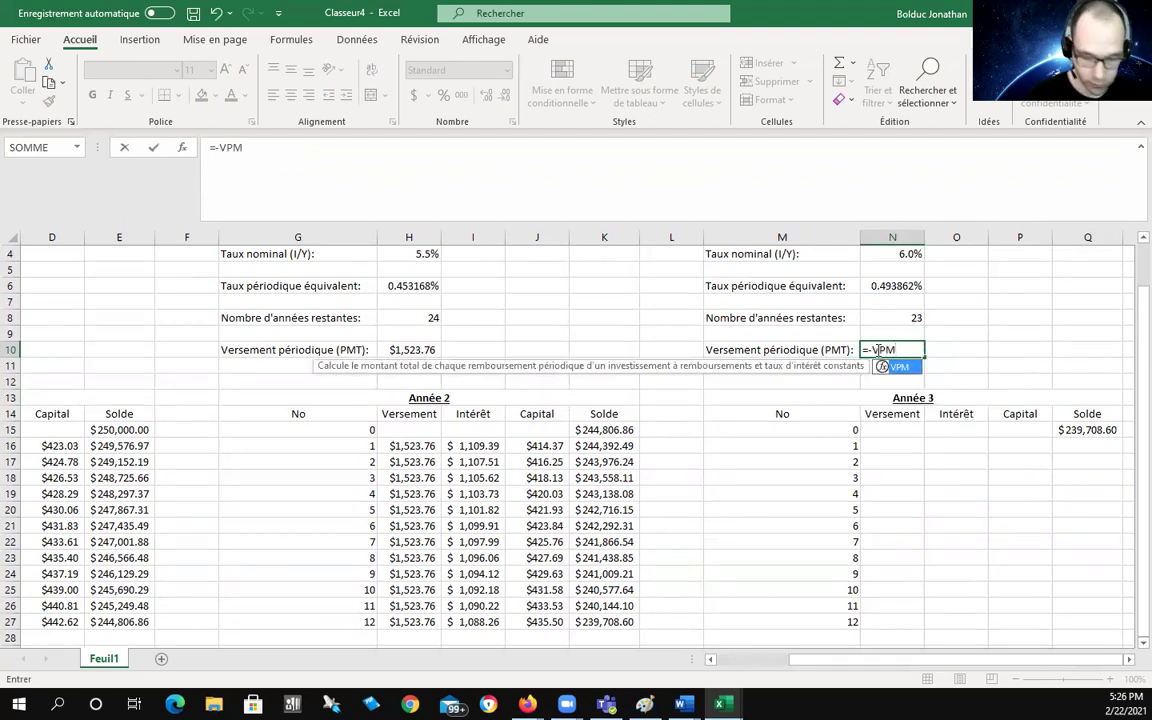
type("(")
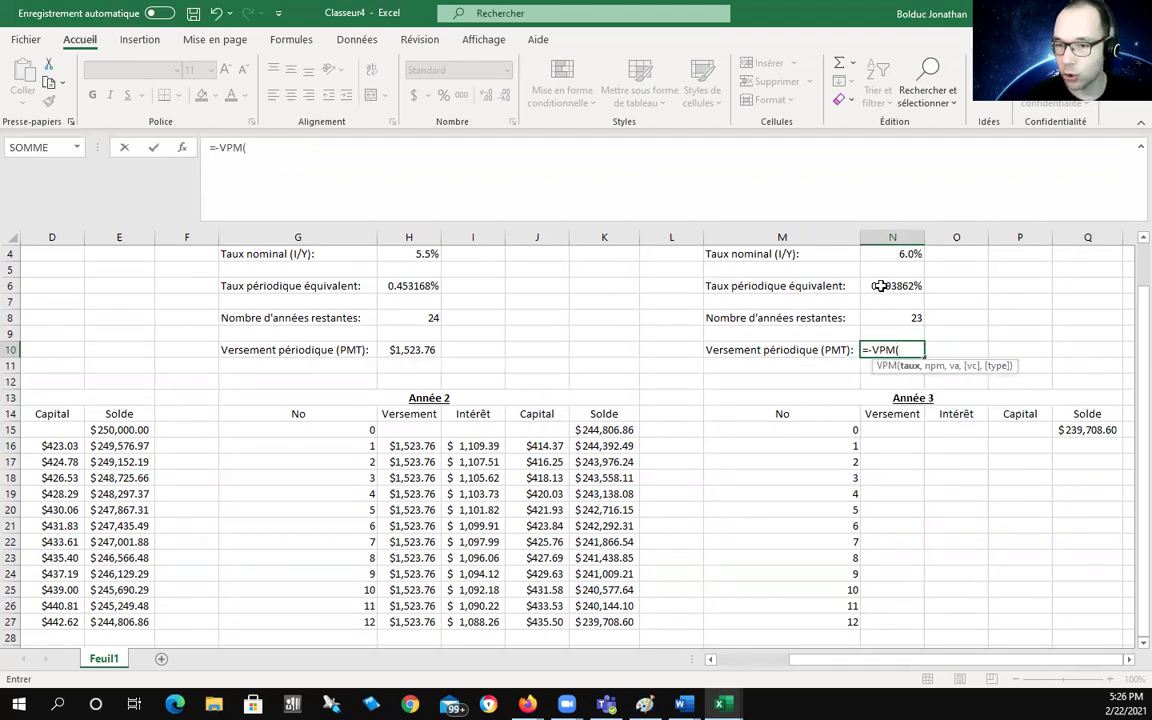
left_click(879, 286)
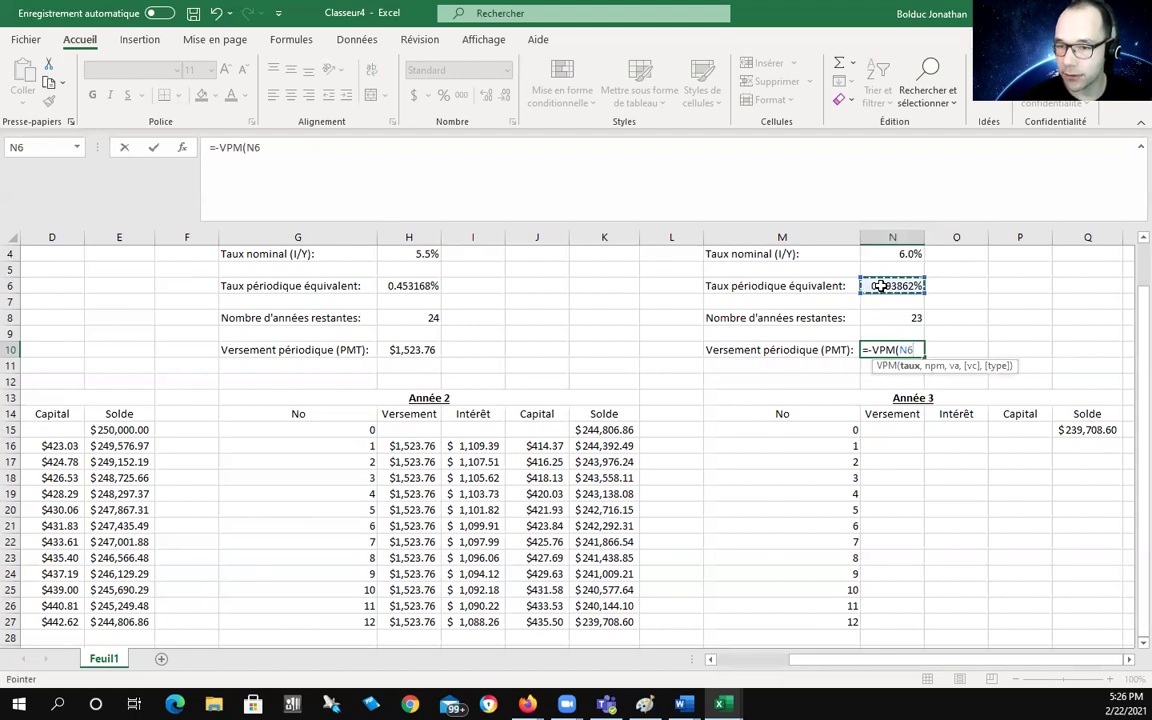
type(",")
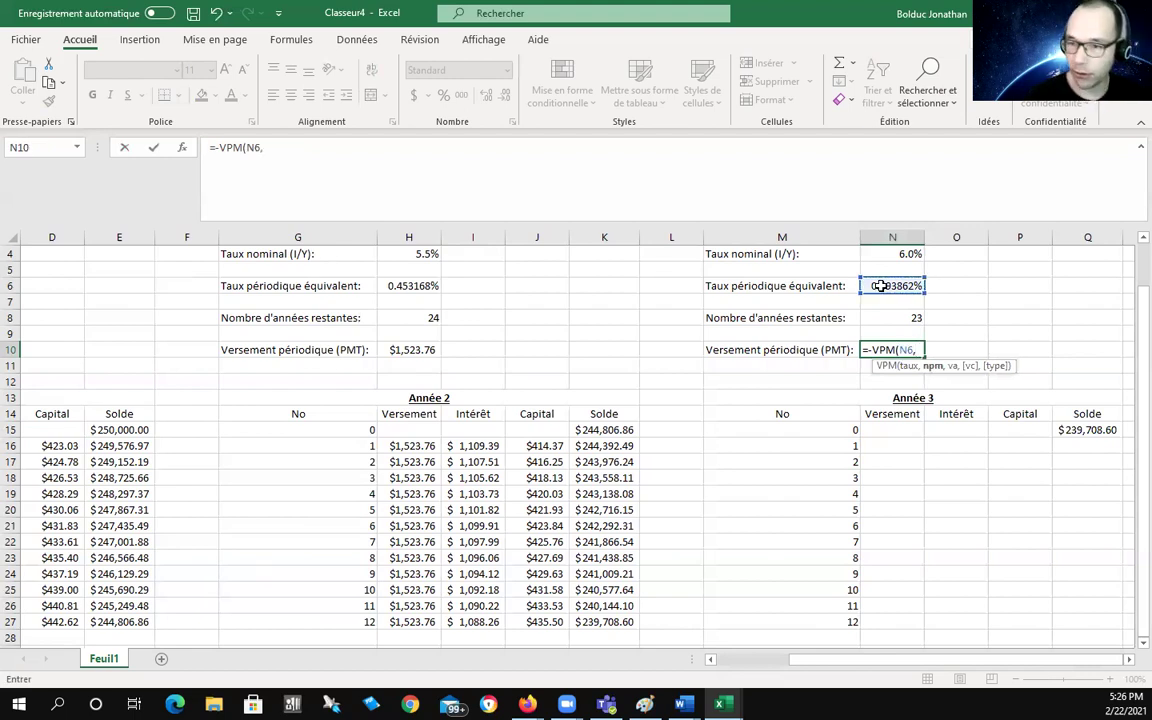
left_click(884, 318)
type("*")
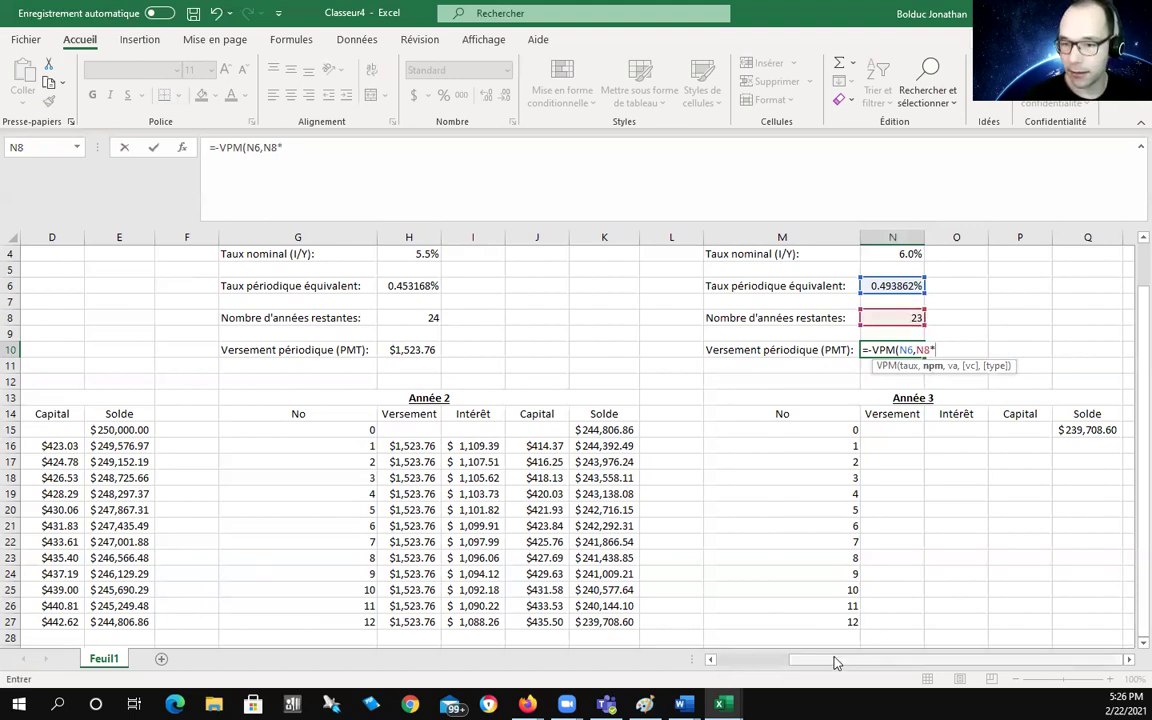
left_click_drag(836, 660, 724, 670)
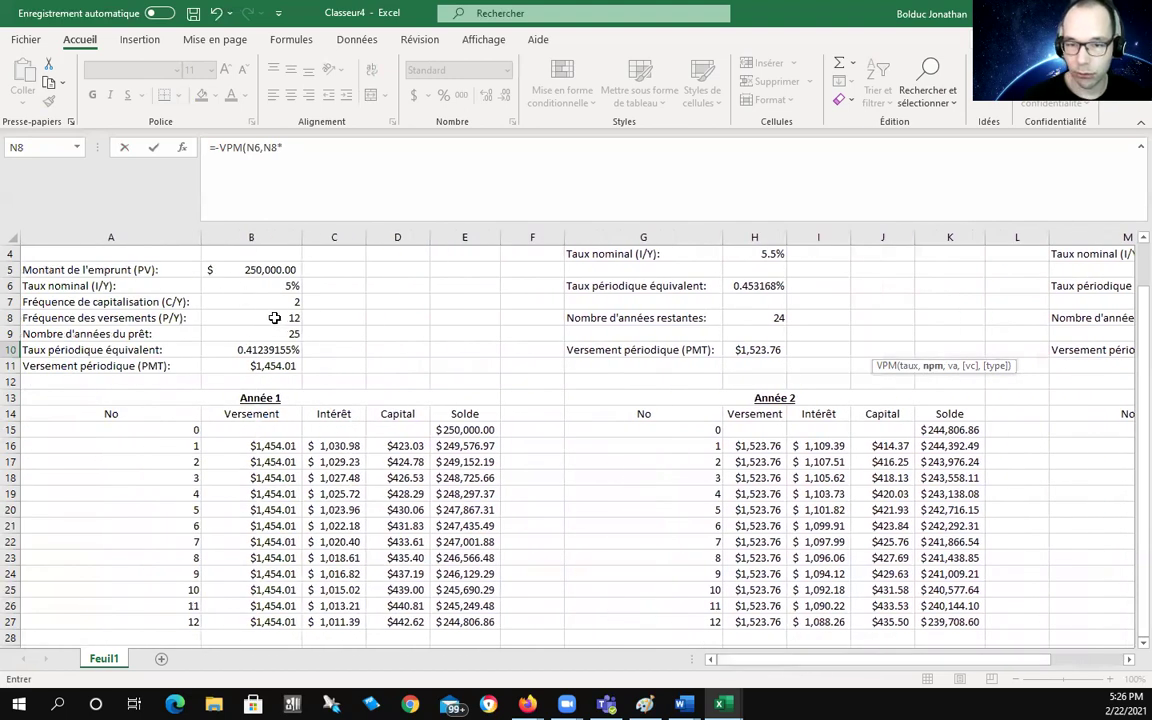
left_click(274, 318)
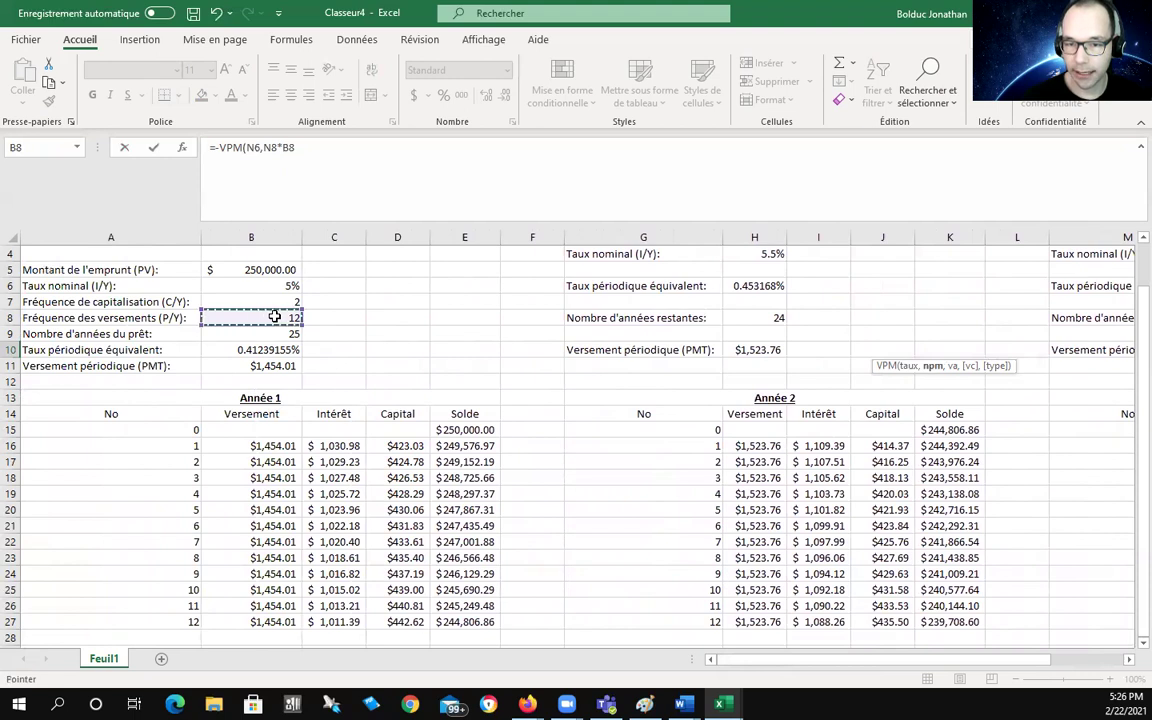
left_click_drag(781, 675, 866, 663)
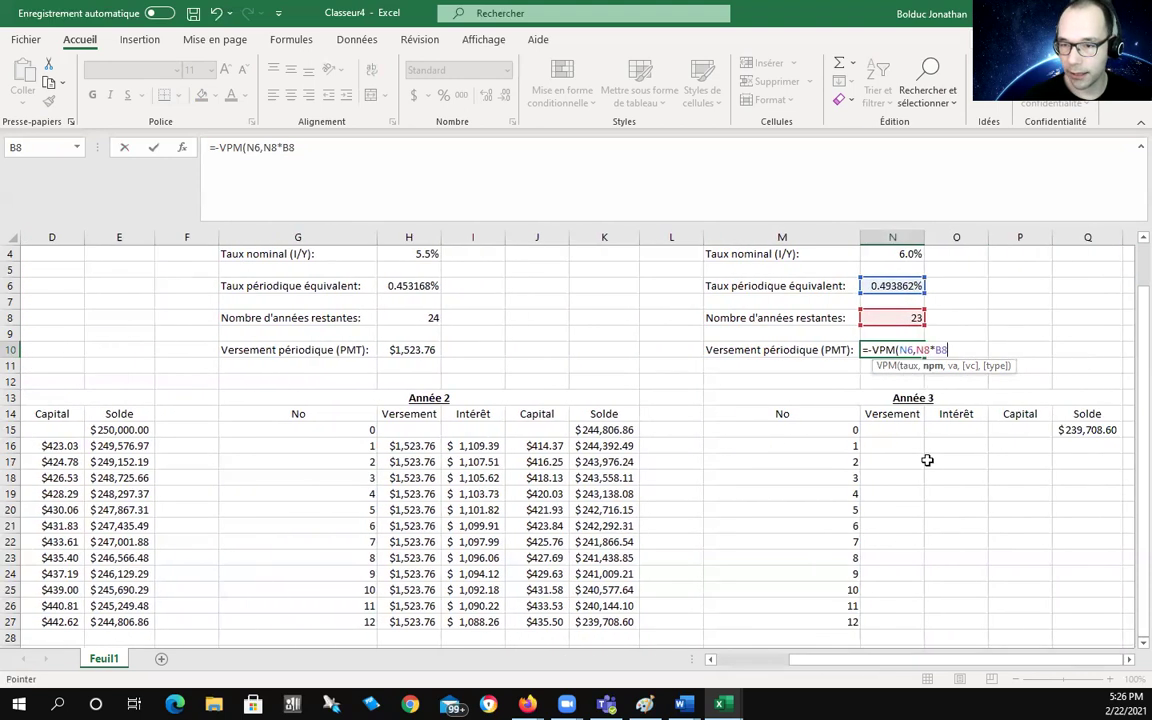
type(",")
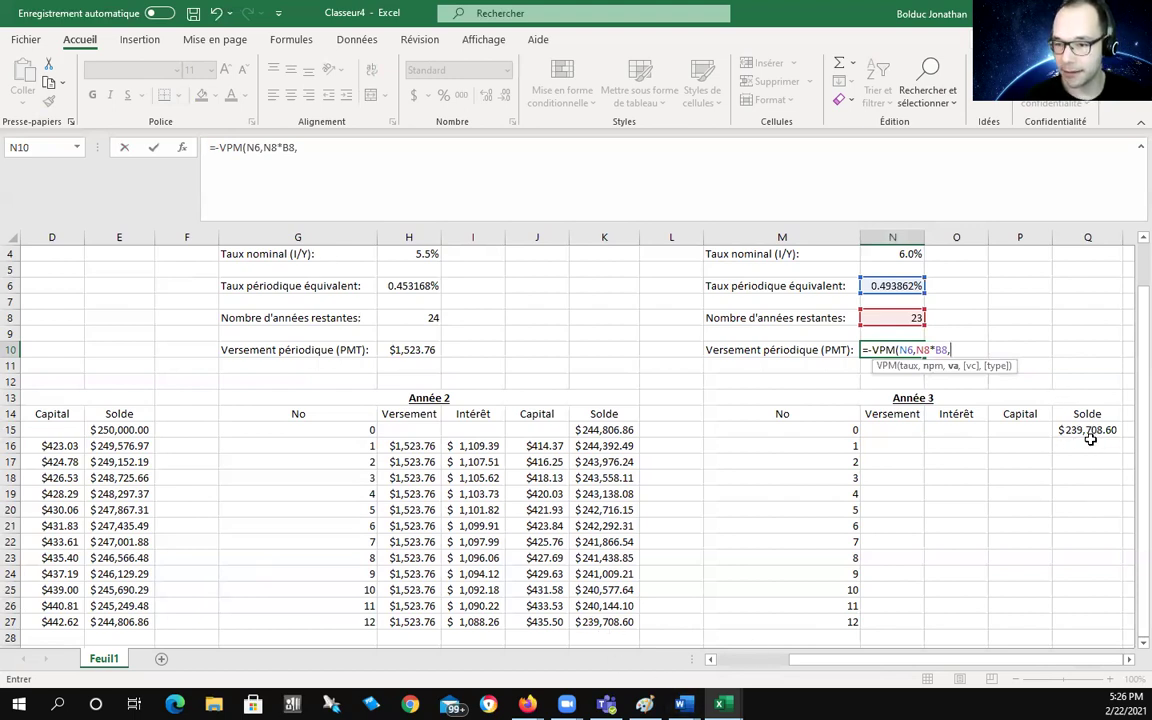
left_click(1088, 434)
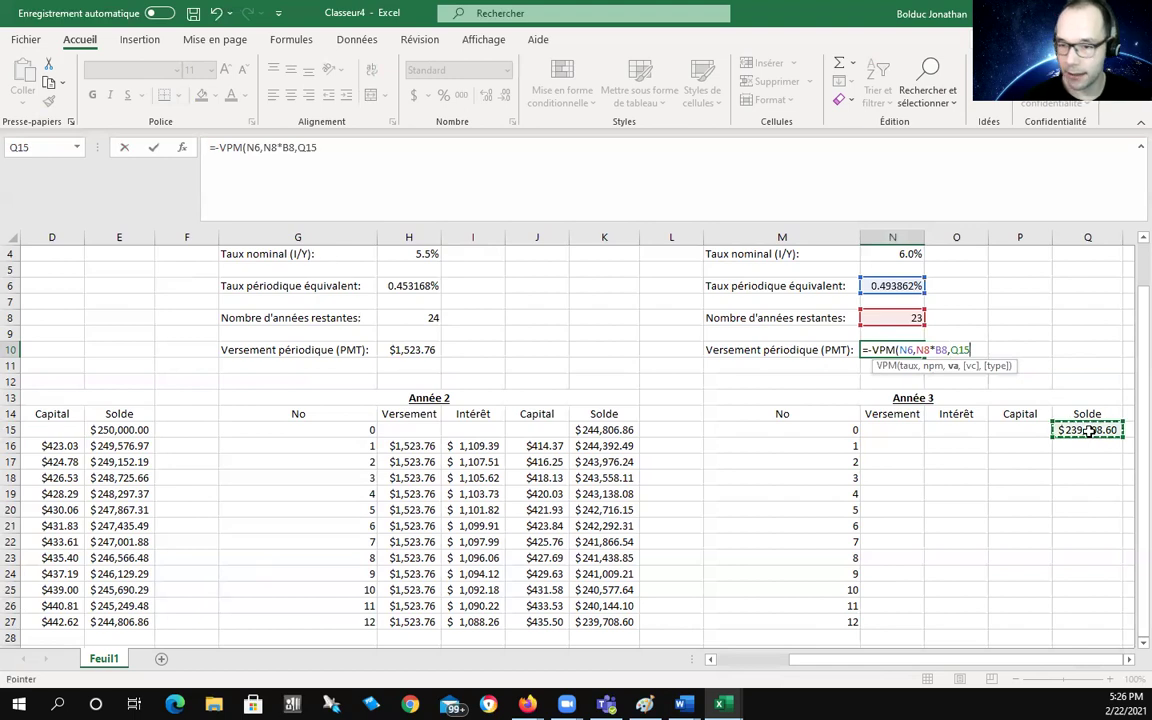
type(",")
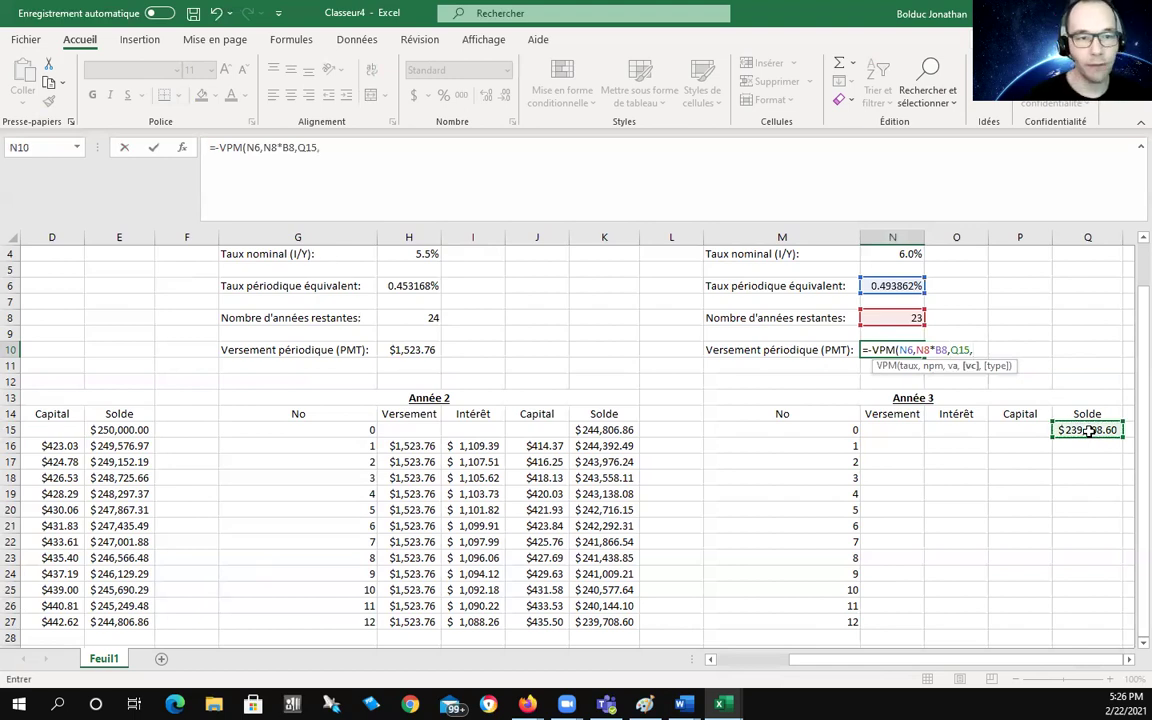
type("0")
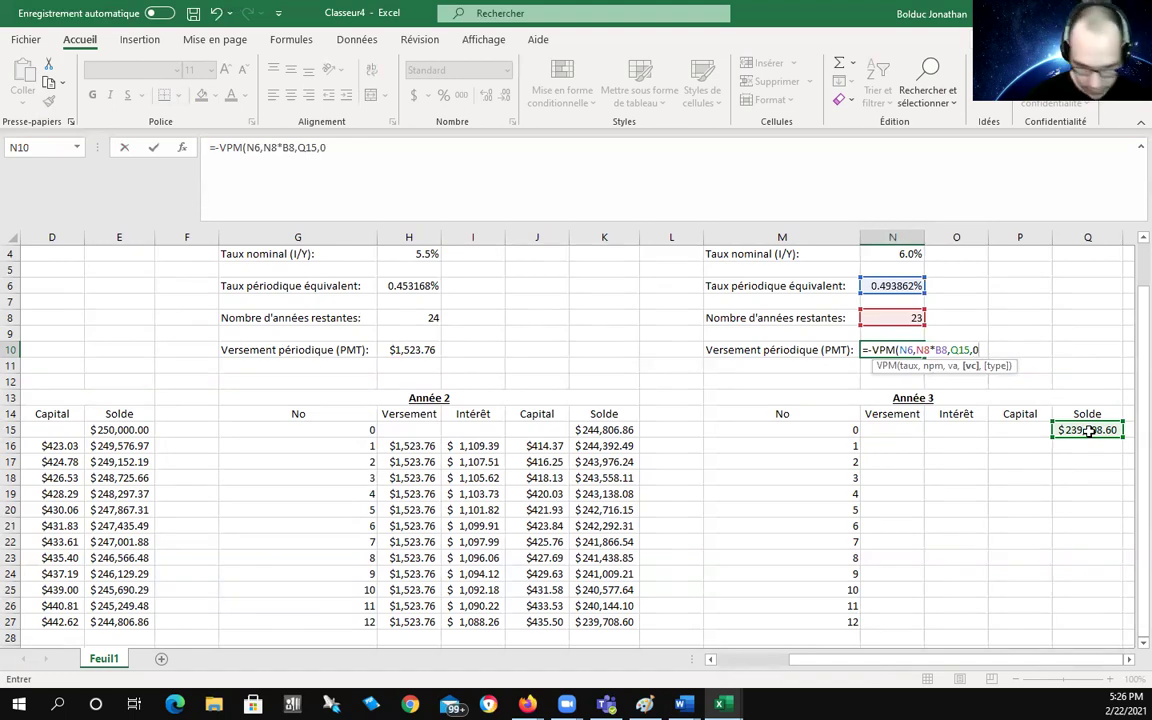
type(",0)")
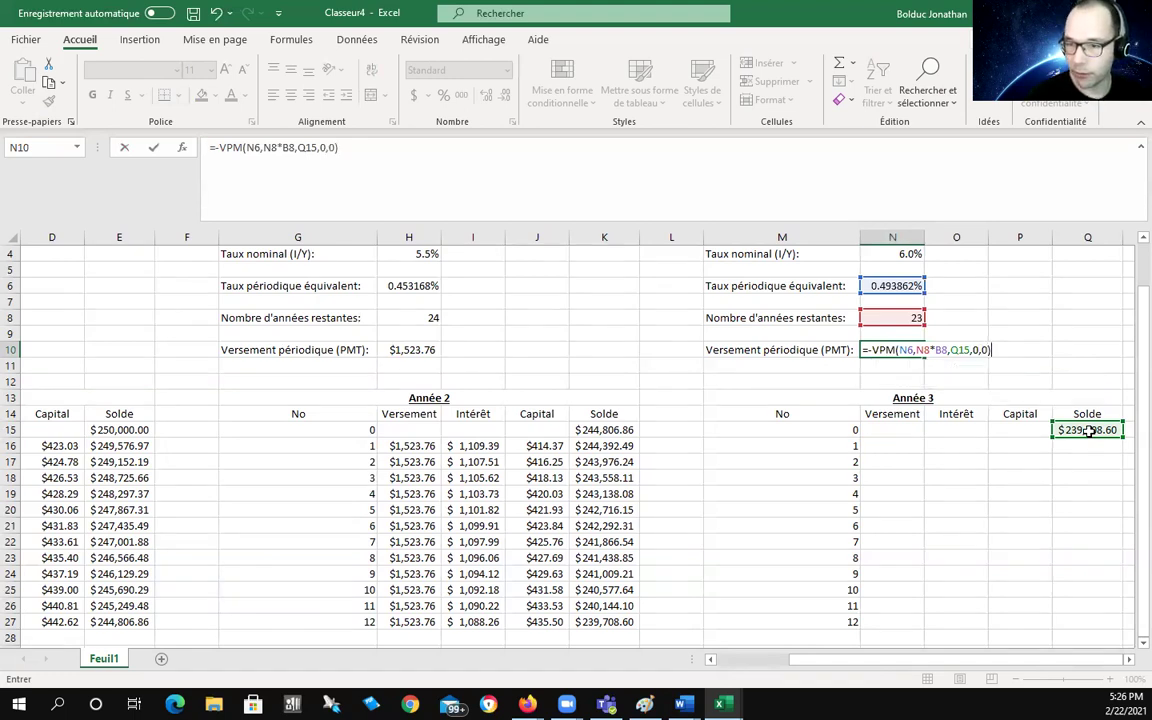
key("Return")
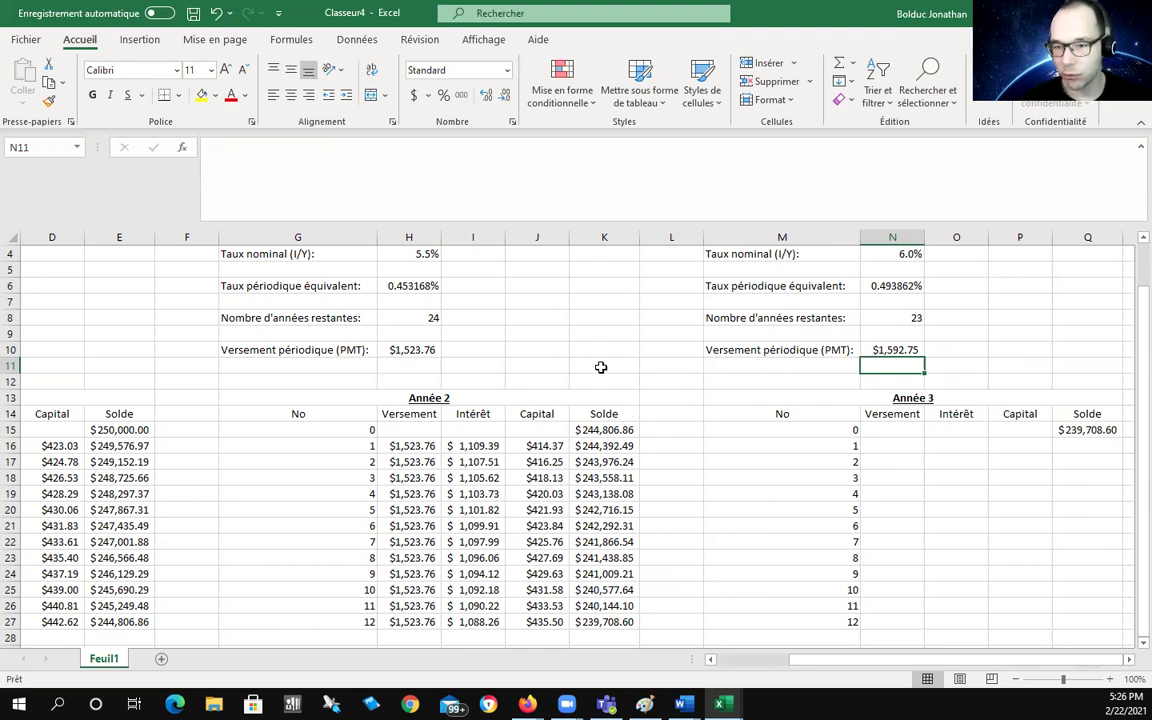
Link N16 to =$N$10 and copy it down through N27 for payments 1–12.
left_click(886, 443)
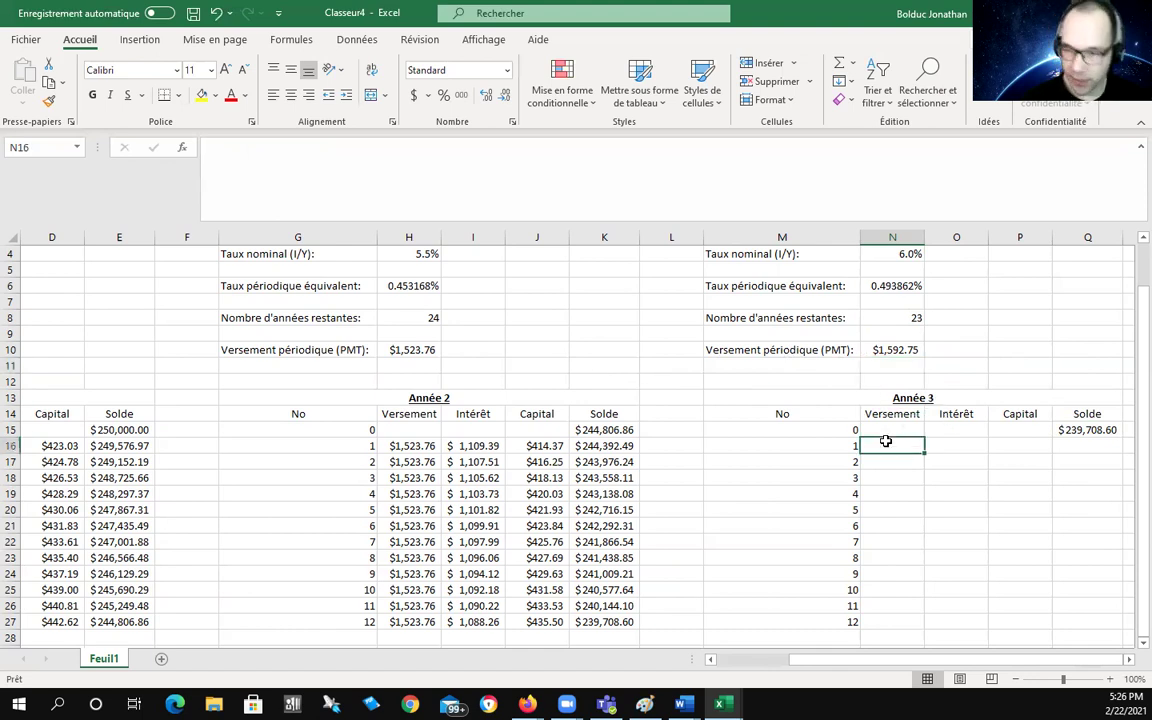
type("=$")
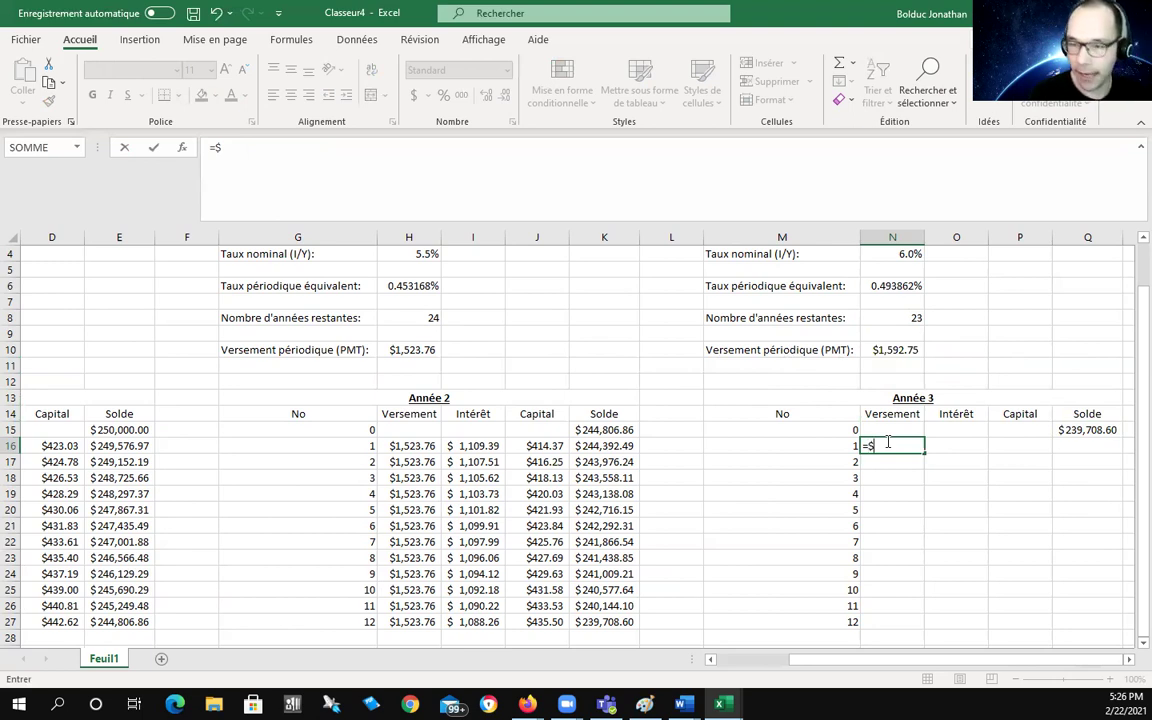
type("N$10")
key("Return")
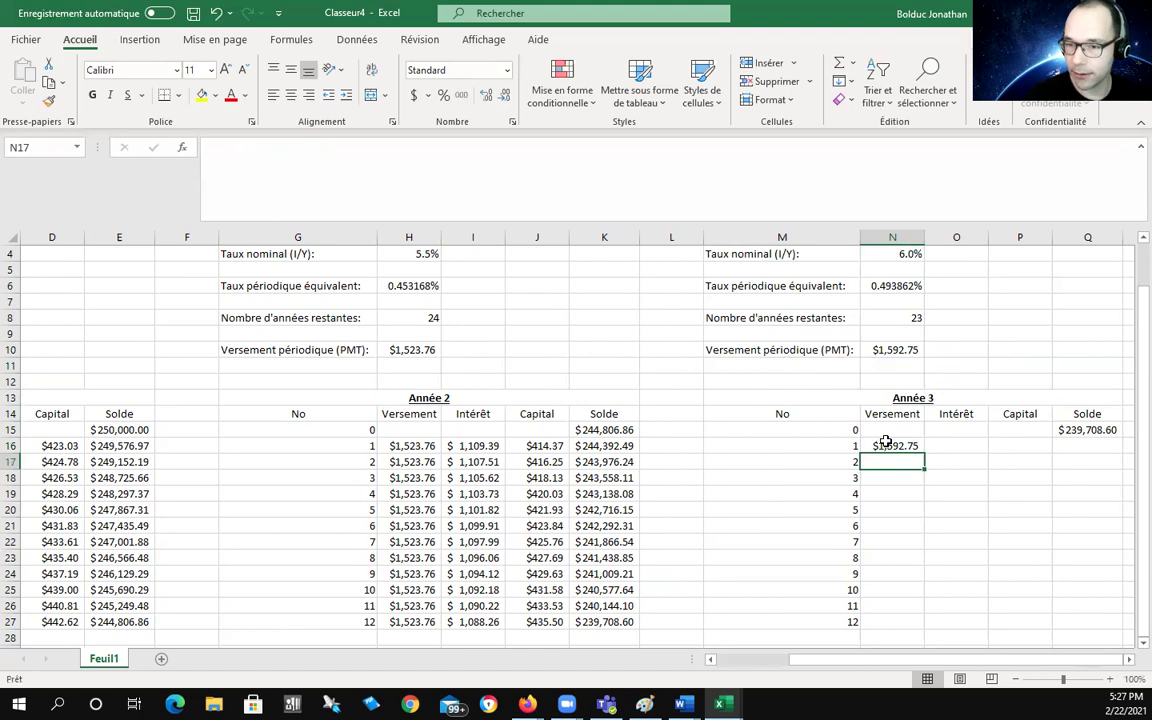
left_click(884, 449)
left_click_drag(927, 452, 916, 628)
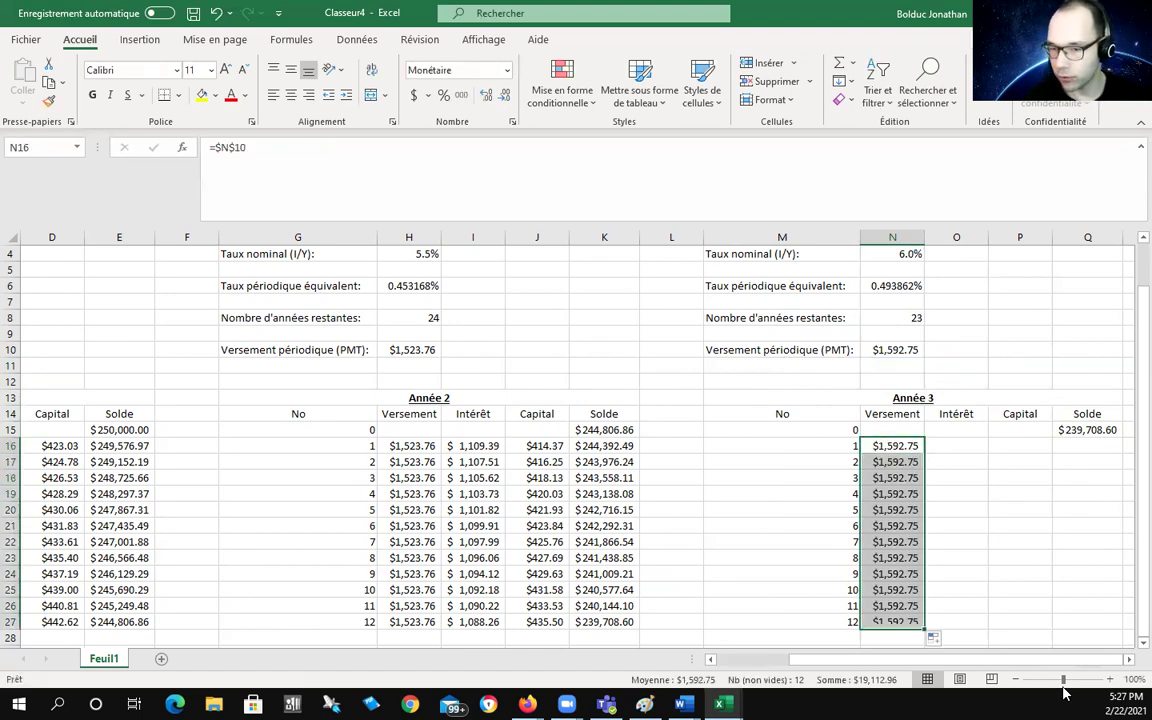
left_click(953, 444)
type("=")
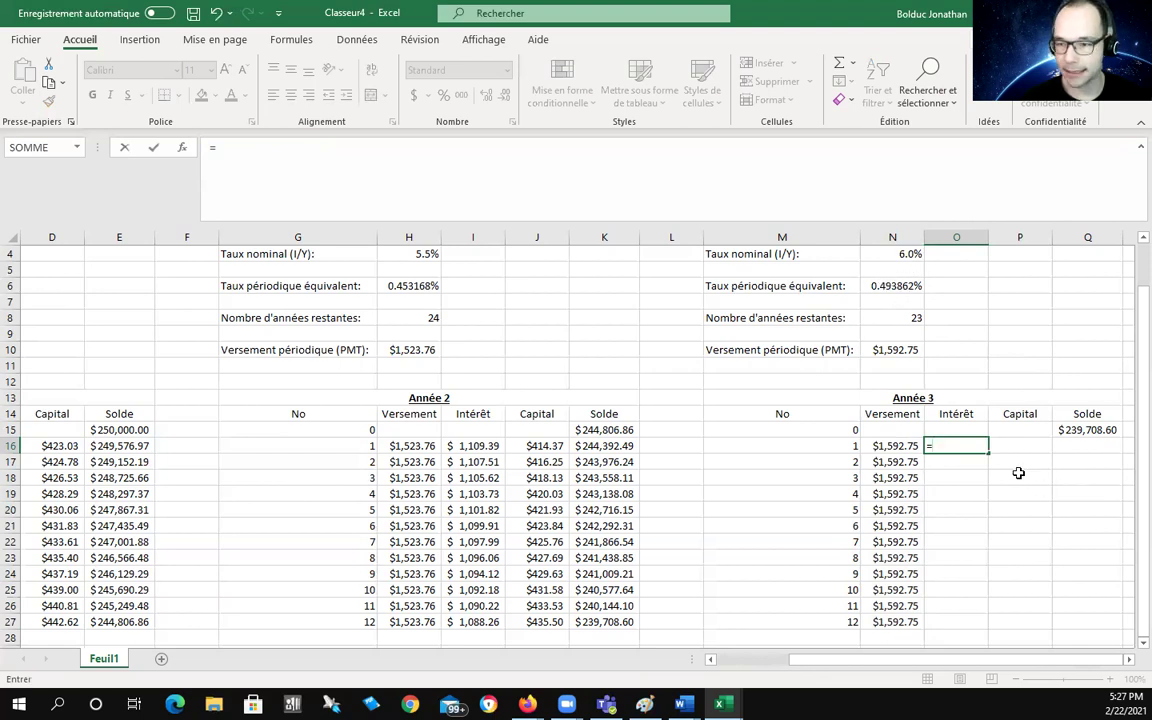
Compute the first Année 3 interest in O16 as =$N$6*Q15 ($1,183.83).
type("$N$6")
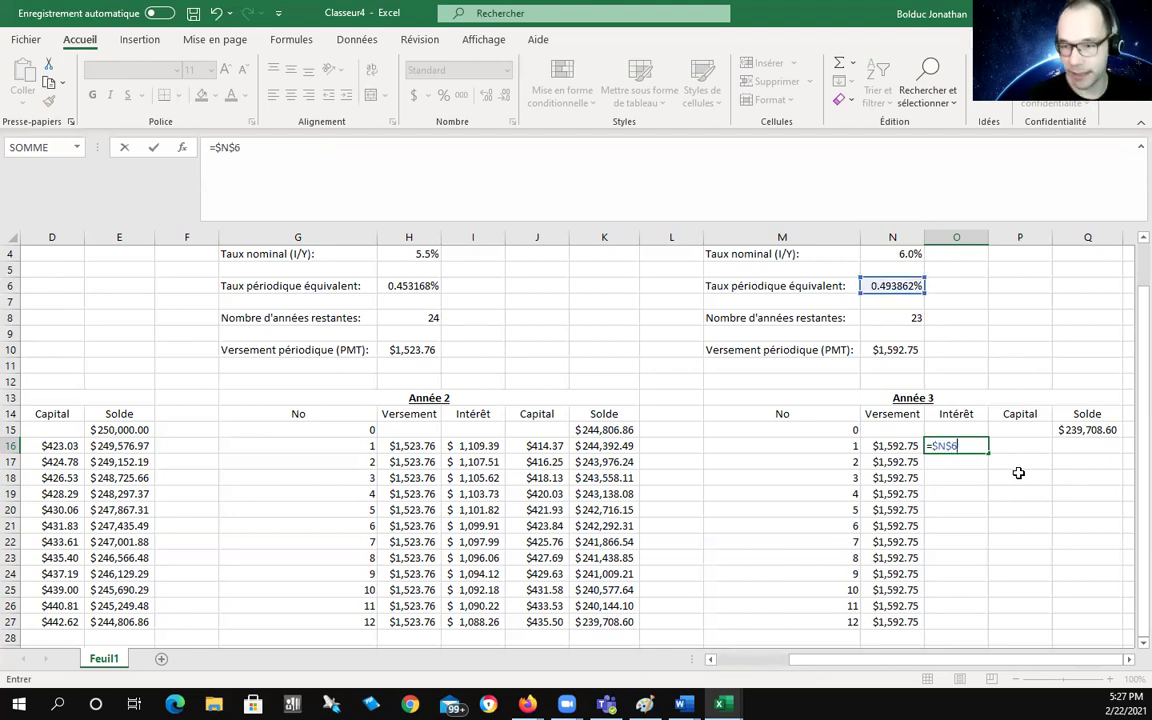
type("*")
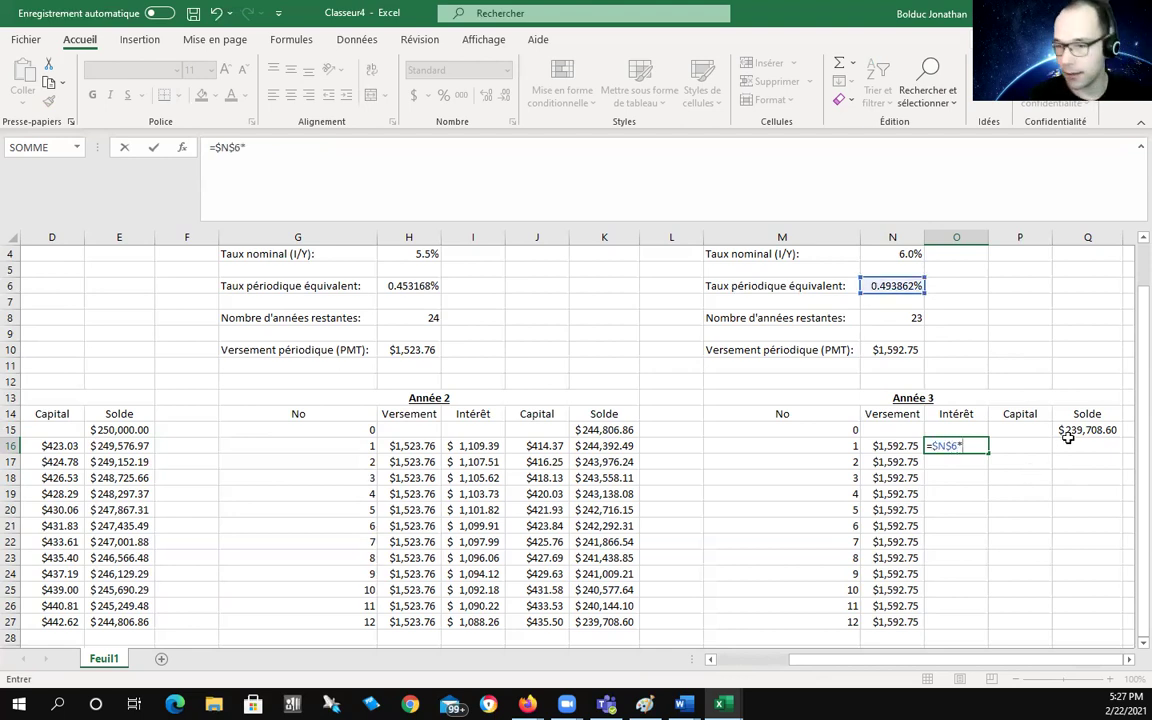
left_click(1090, 430)
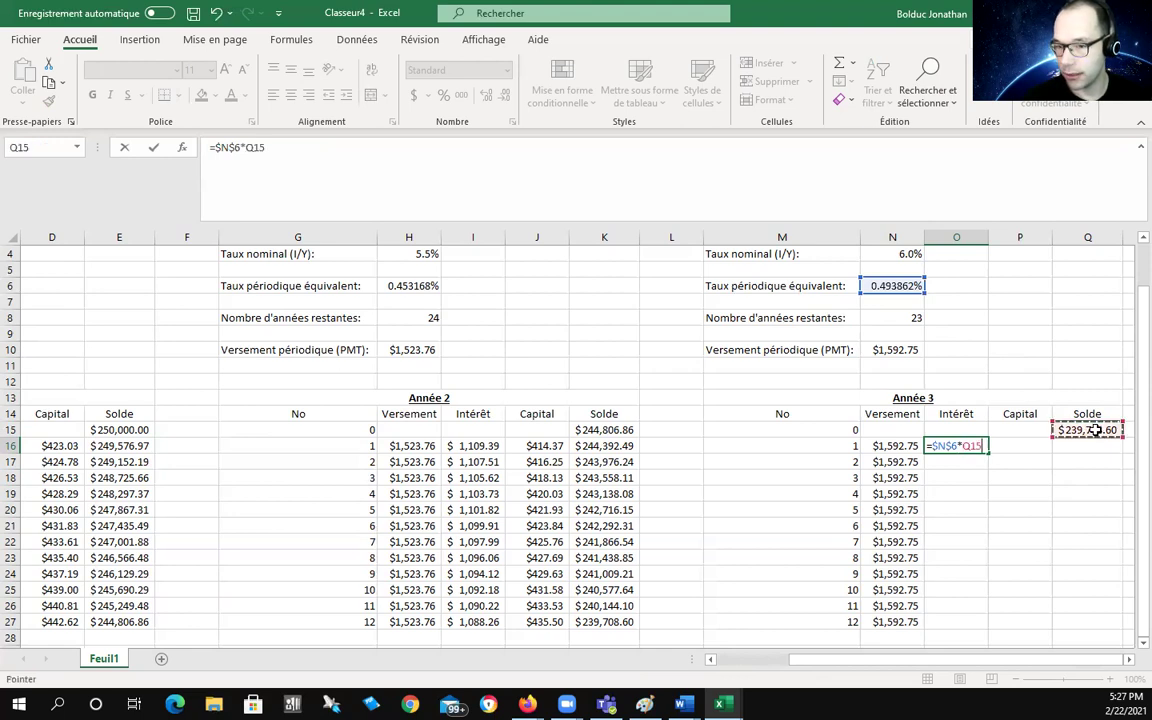
key("Return")
Enter =N16-O16 in P16 for the first principal of $408.92.
left_click(1028, 446)
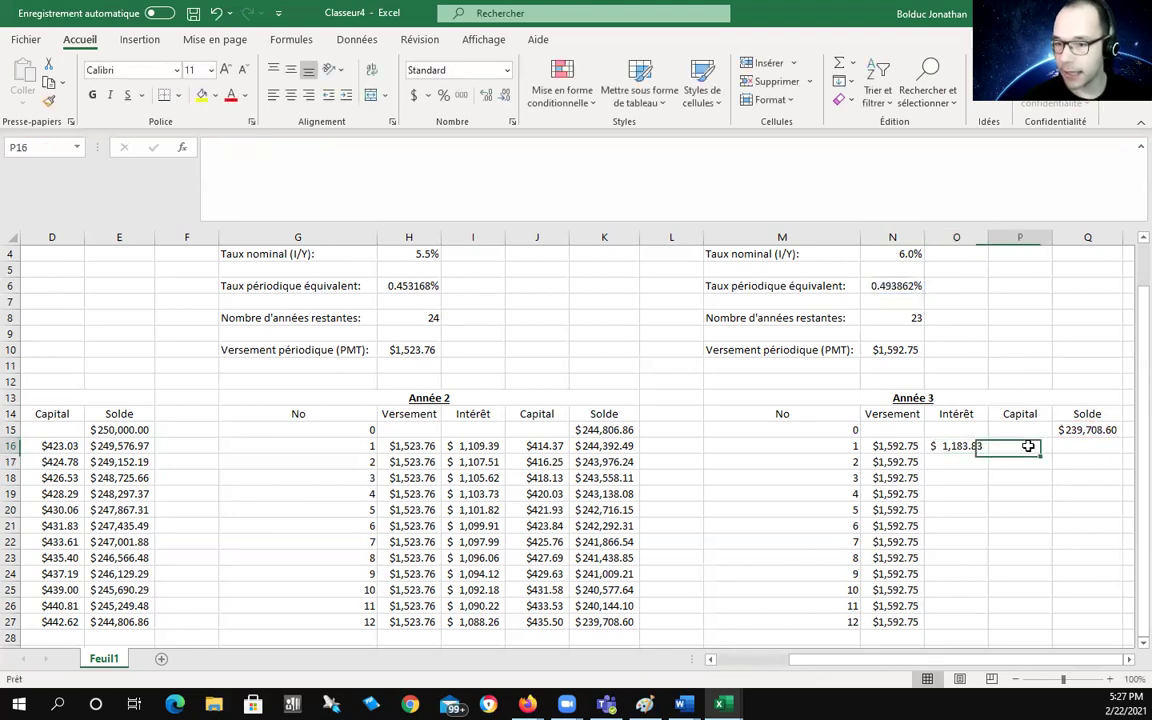
type("=")
left_click(905, 447)
type("-")
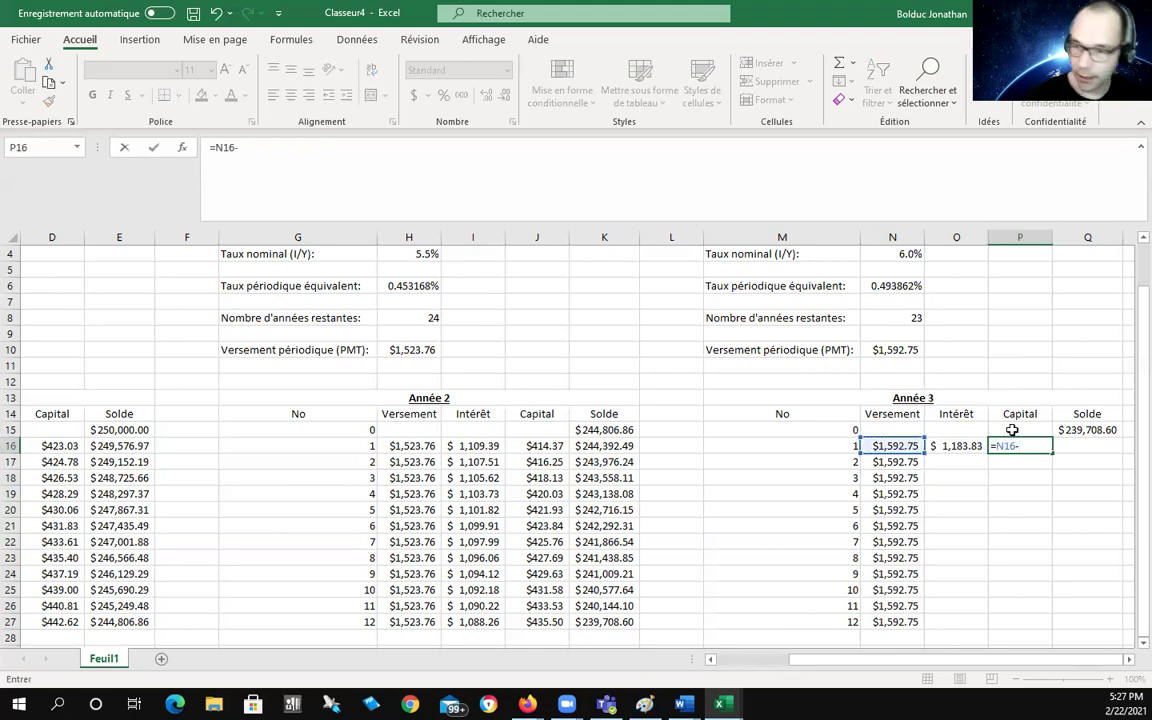
left_click(956, 446)
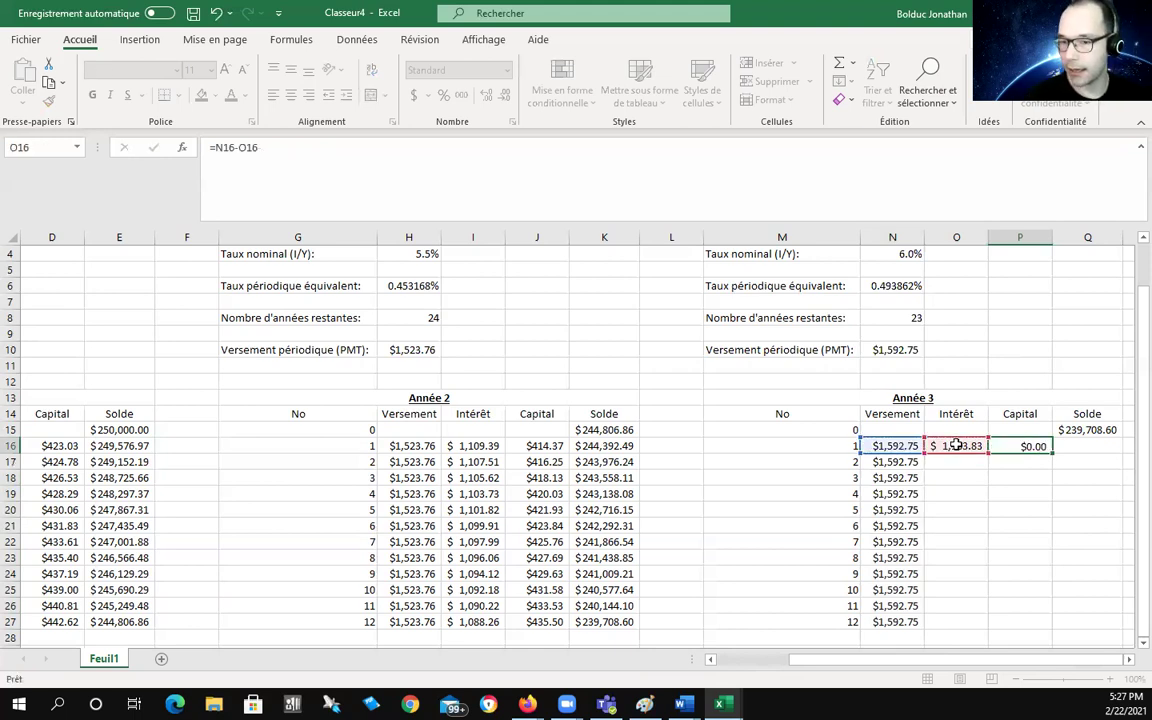
key("Return")
Enter =Q15-P16 in Q16 for a remaining balance of $239,299.69.
left_click(1103, 443)
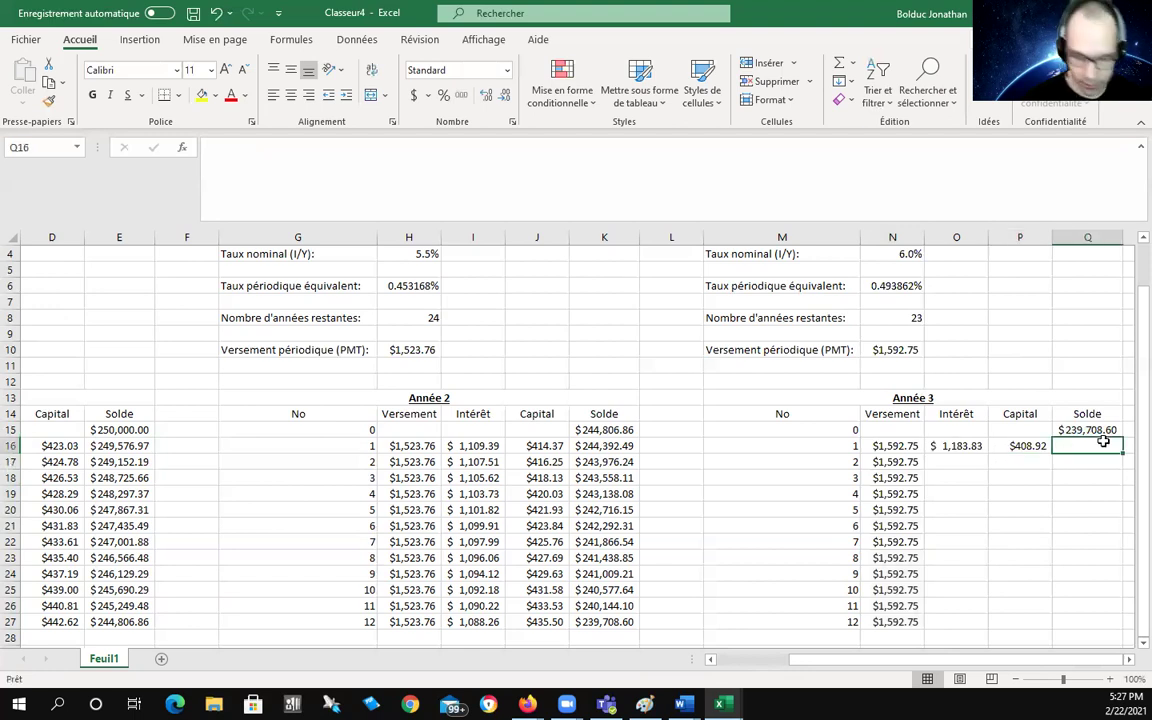
type("=")
left_click(1096, 430)
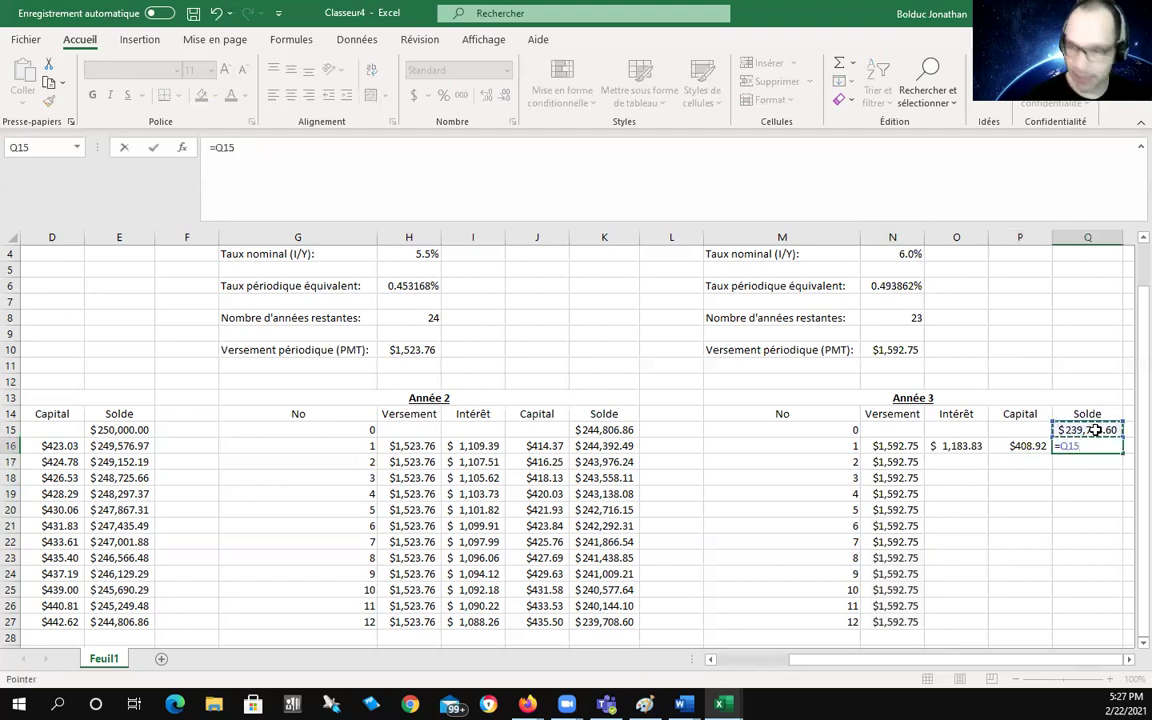
type("-")
left_click(1031, 447)
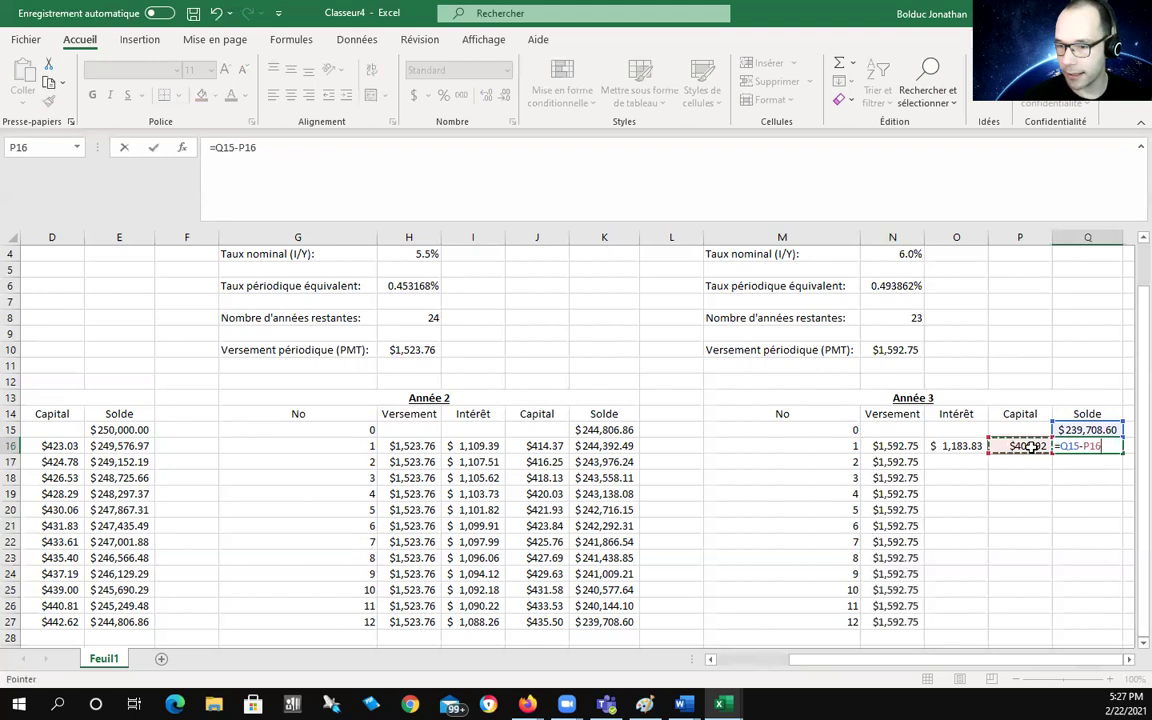
key("Return")
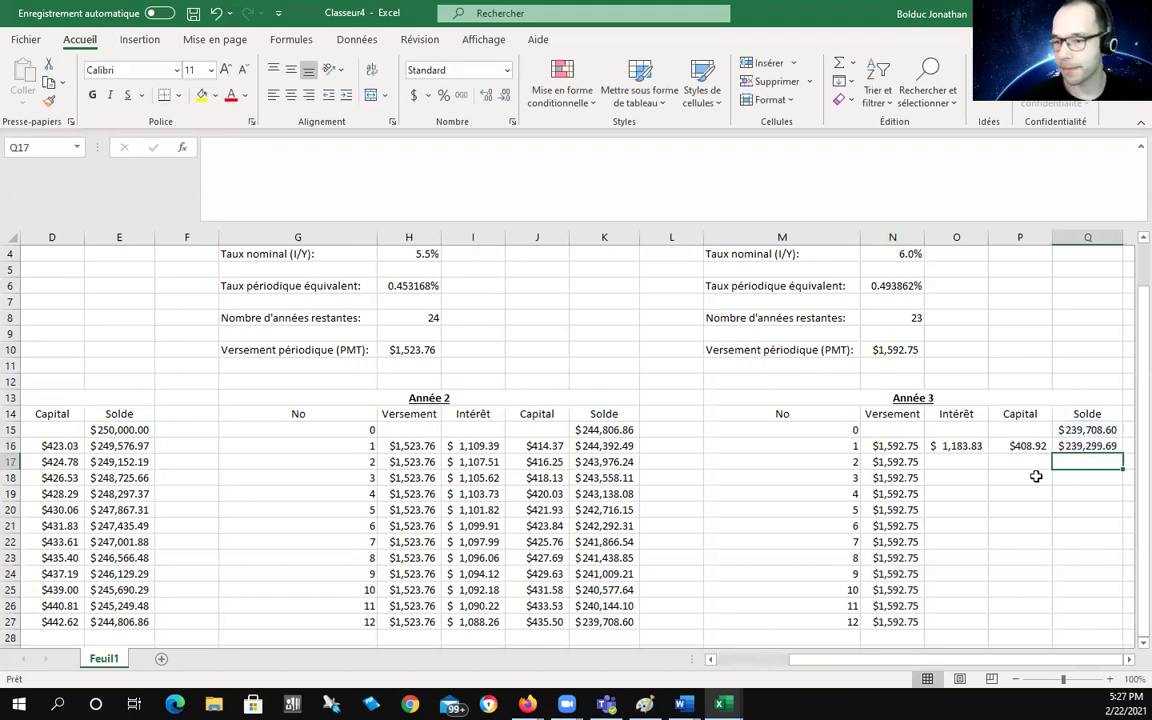
mouse_move(960, 446)
left_mouse_down()
mouse_move(1099, 447)
mouse_move(1107, 626)
left_mouse_up()
Fill O16:Q16 down to row 27 so the Année 3 balance ends at $234,666.10.
left_click(733, 378)
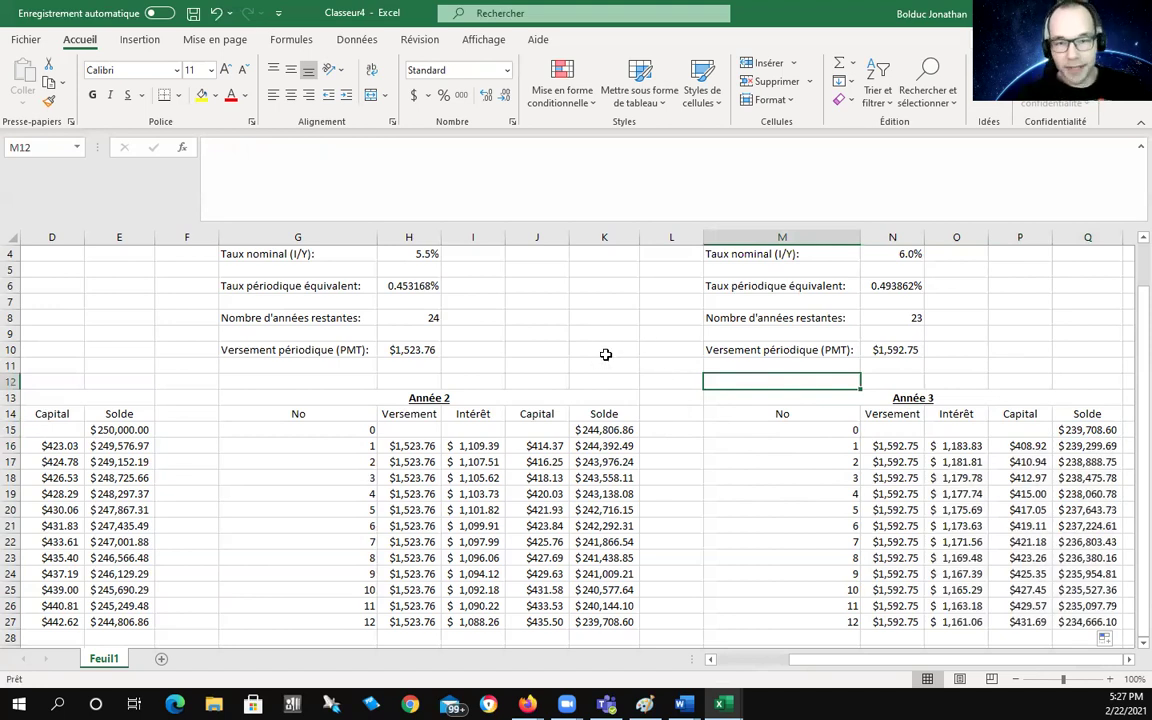
scroll(605, 354, "down", 1, "ctrl")
scroll(605, 354, "down", 1, "ctrl")
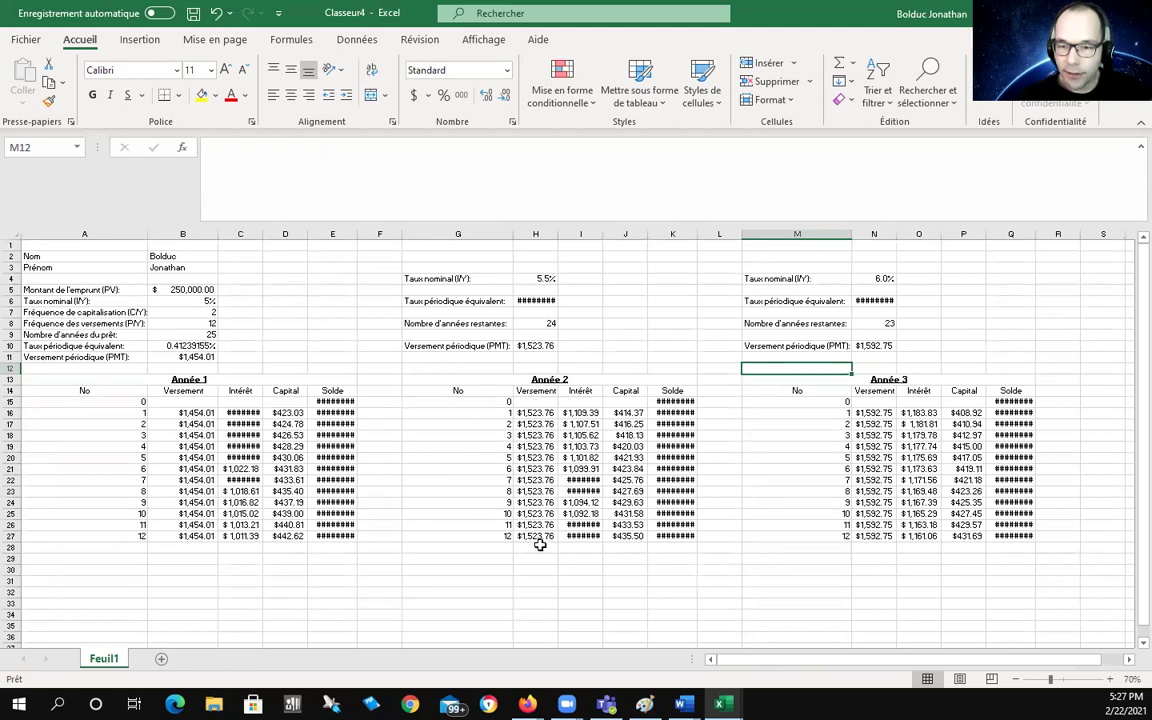
scroll(258, 413, "up", 1, "ctrl")
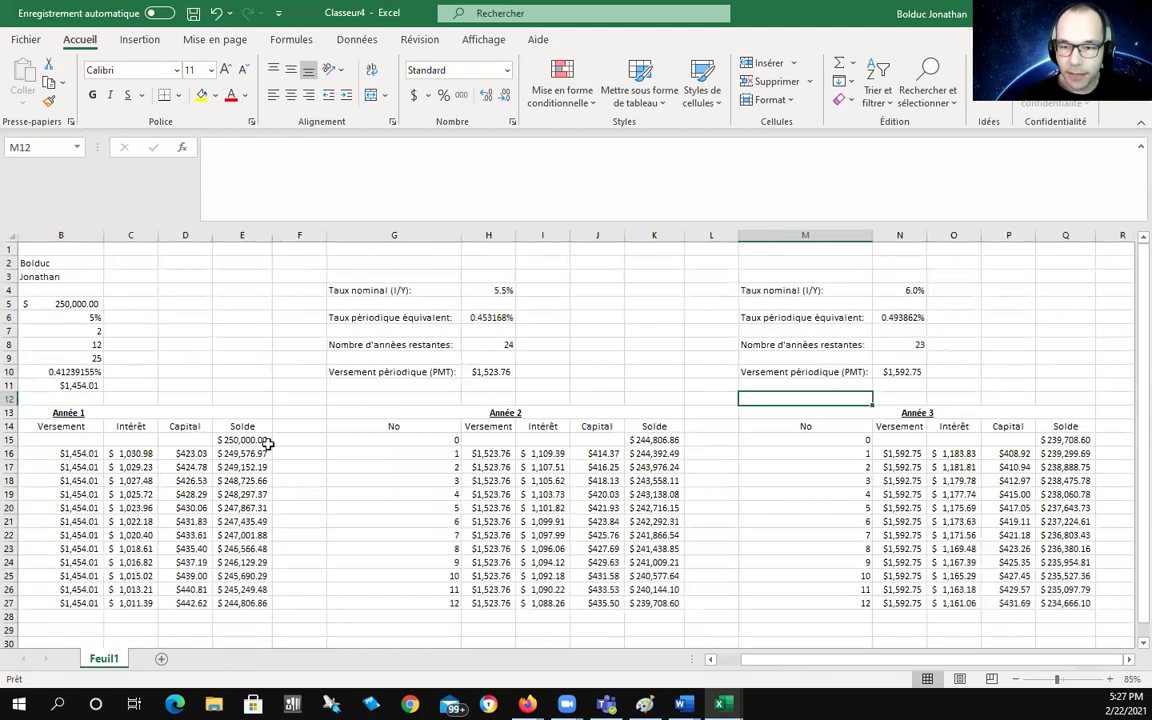
scroll(258, 413, "up", 1, "ctrl")
left_click_drag(812, 660, 755, 660)
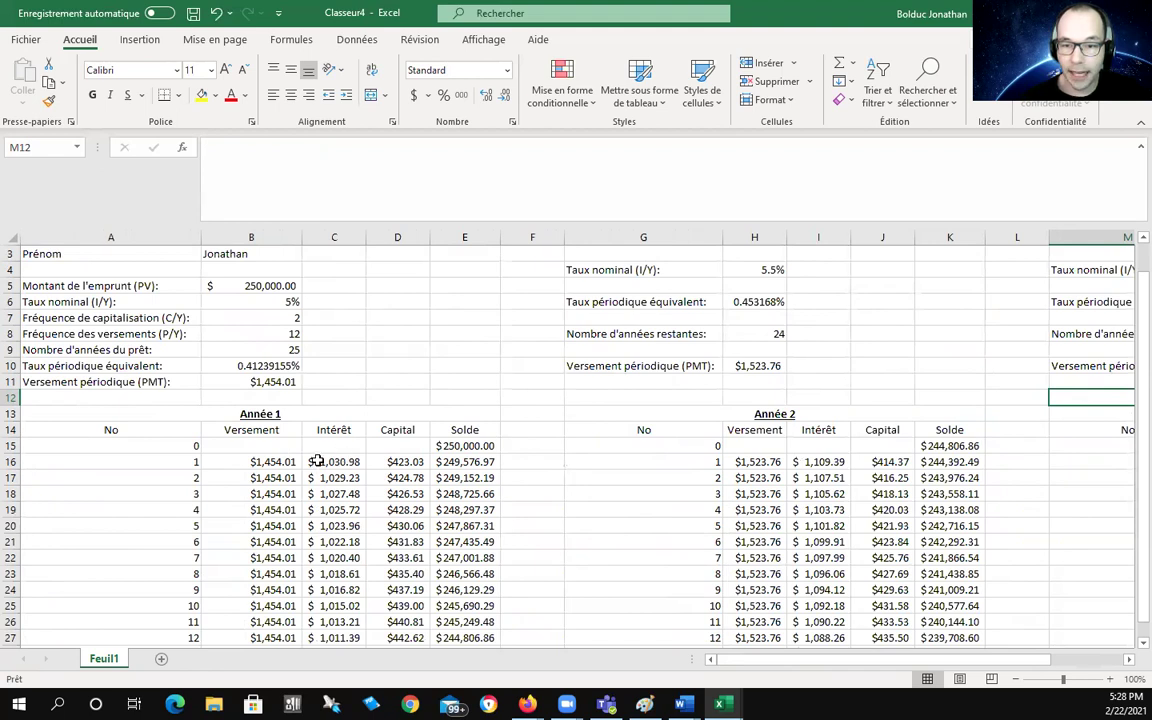
left_click(815, 461)
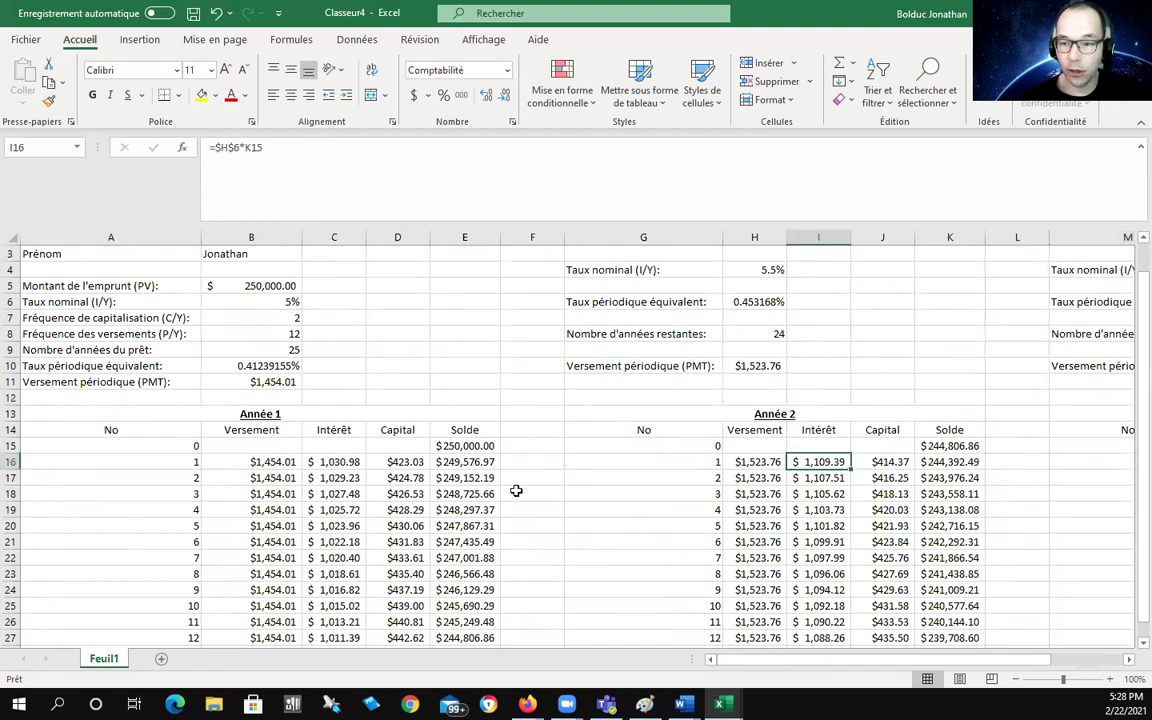
left_click(339, 464)
scroll(600, 430, "down", 1)
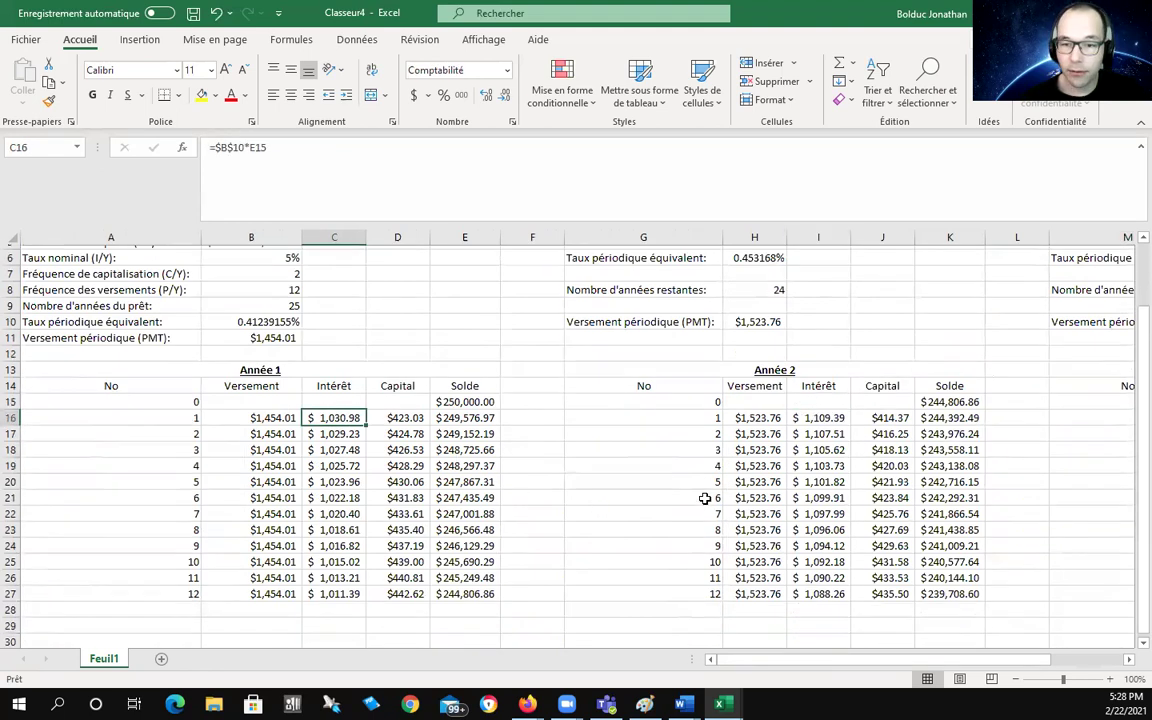
scroll(600, 430, "down", 1)
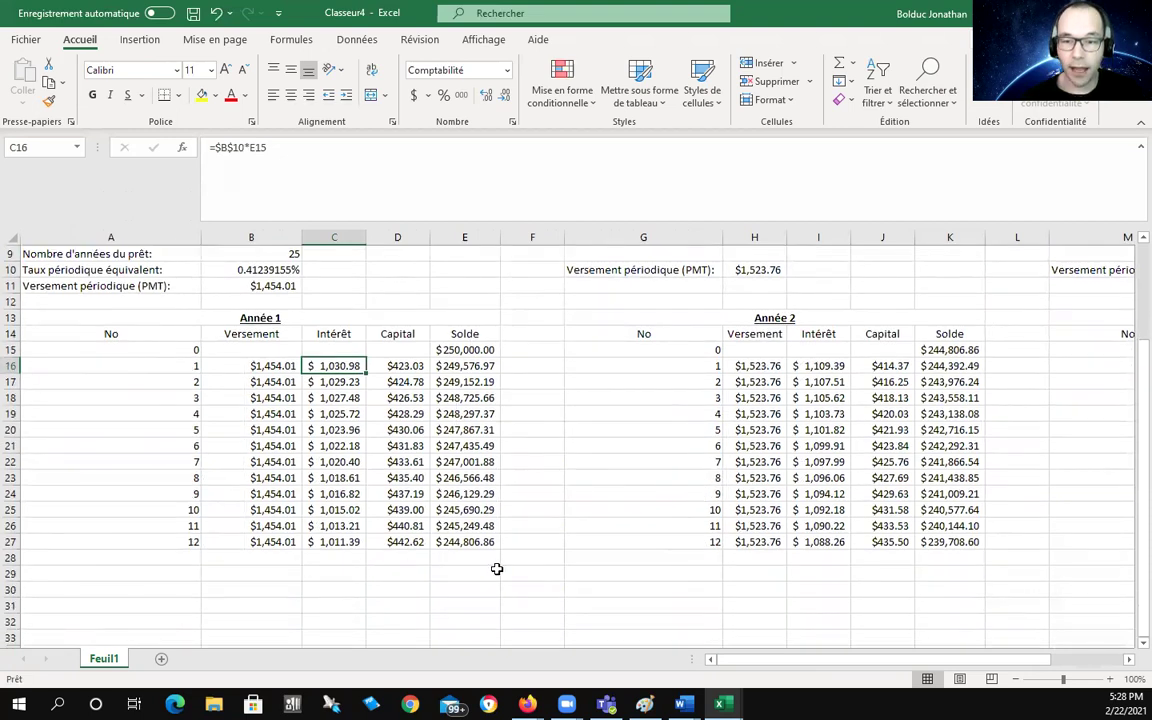
scroll(252, 455, "up", 2)
scroll(272, 445, "up", 1)
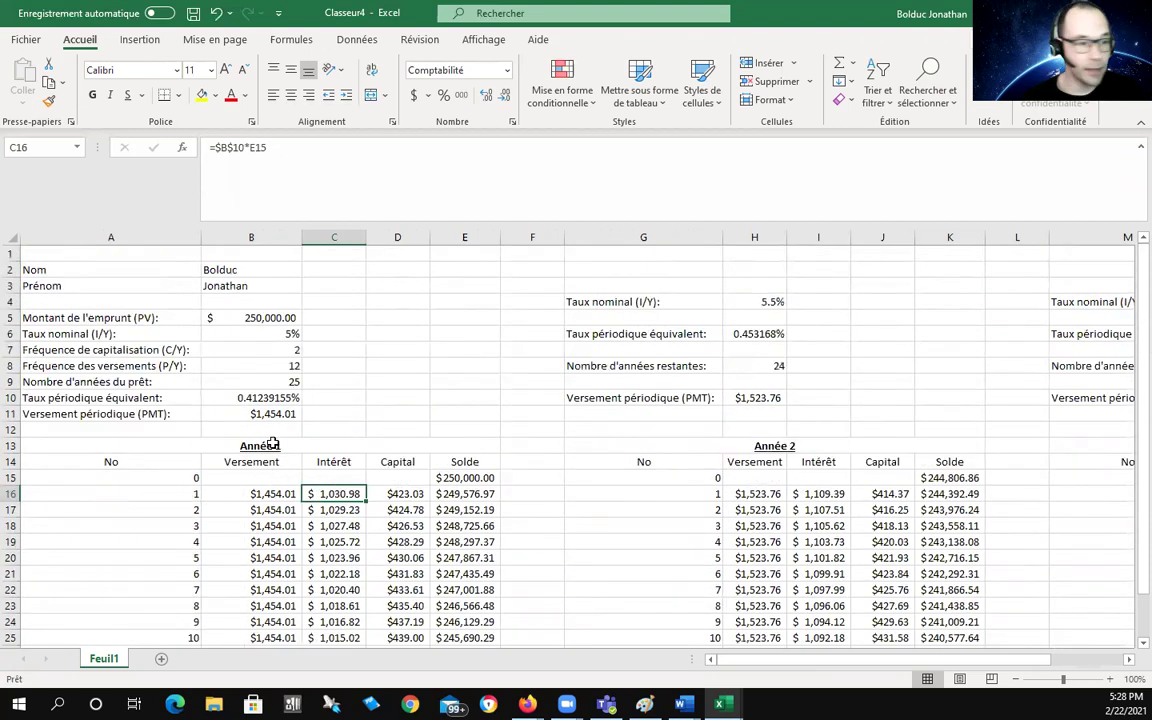
scroll(439, 380, "down", 2)
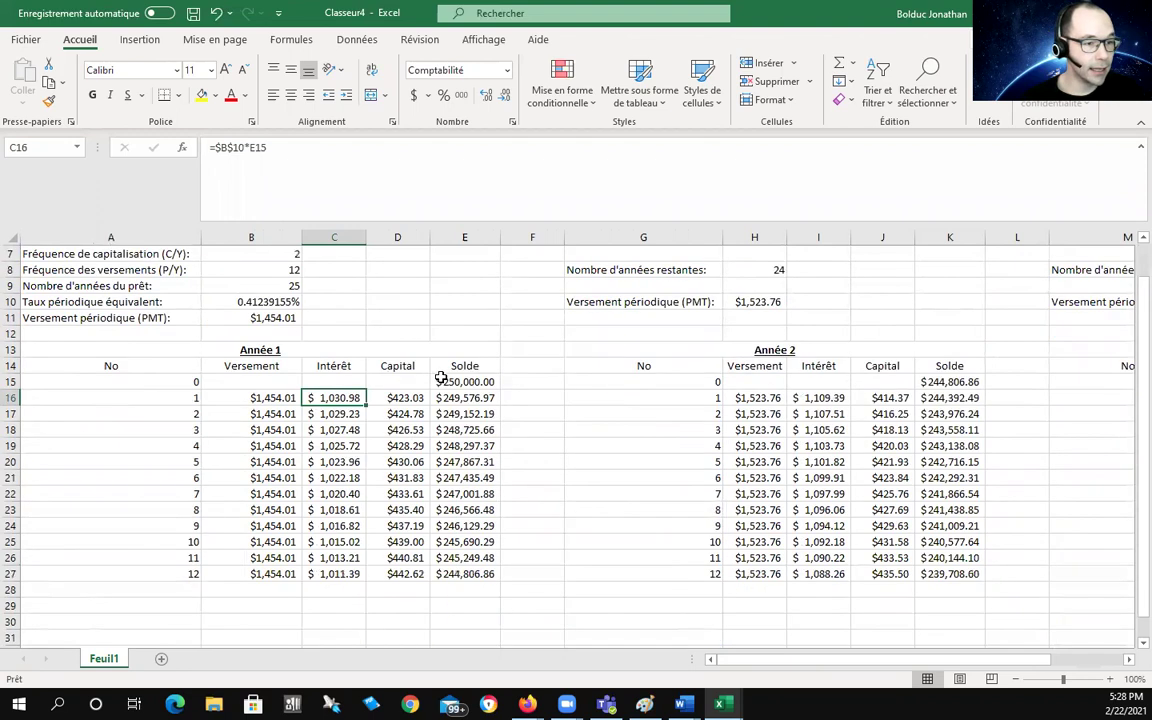
scroll(437, 373, "down", 1)
Label A29 'Total:' and sum the Année 1 payments with =SOMME(B16:B27) in B29.
left_click(216, 561)
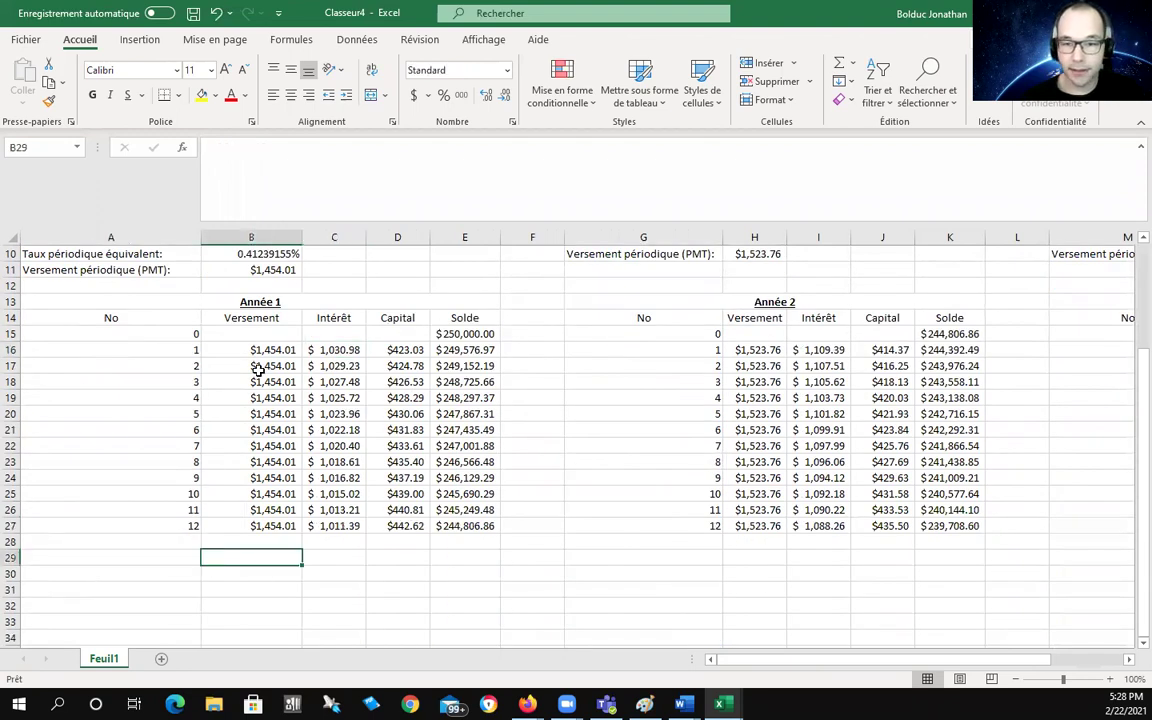
double_click(153, 559)
type("Total:")
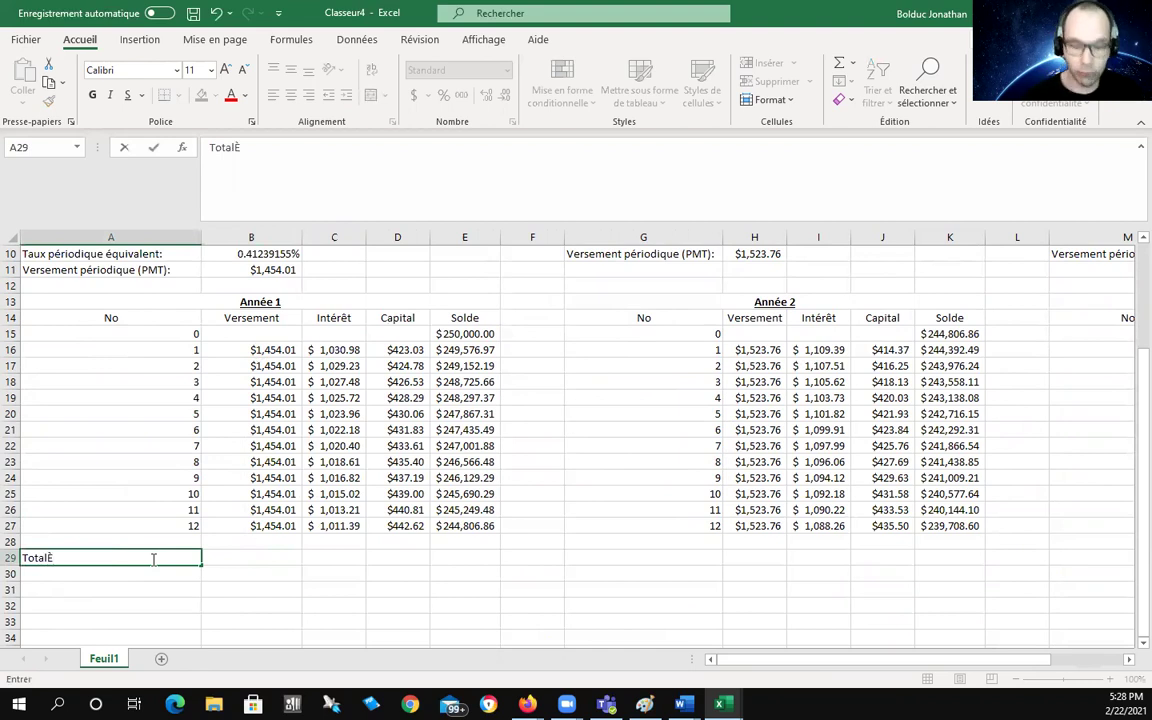
left_click(243, 563)
type("=")
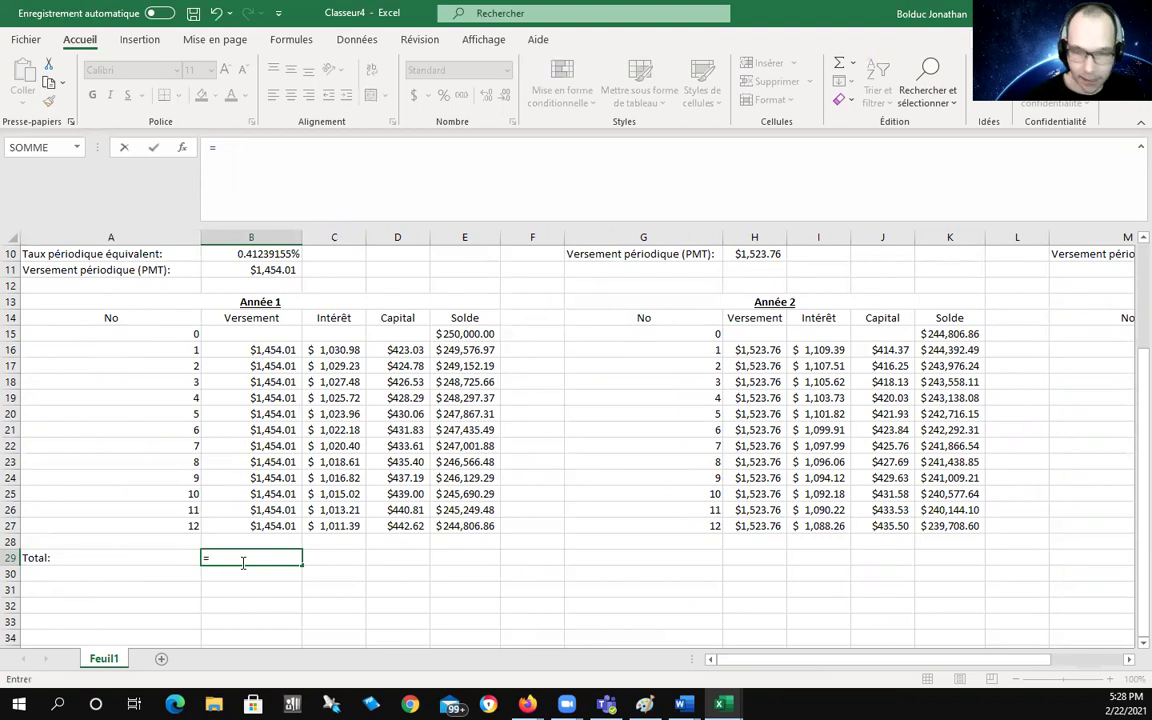
type("somme")
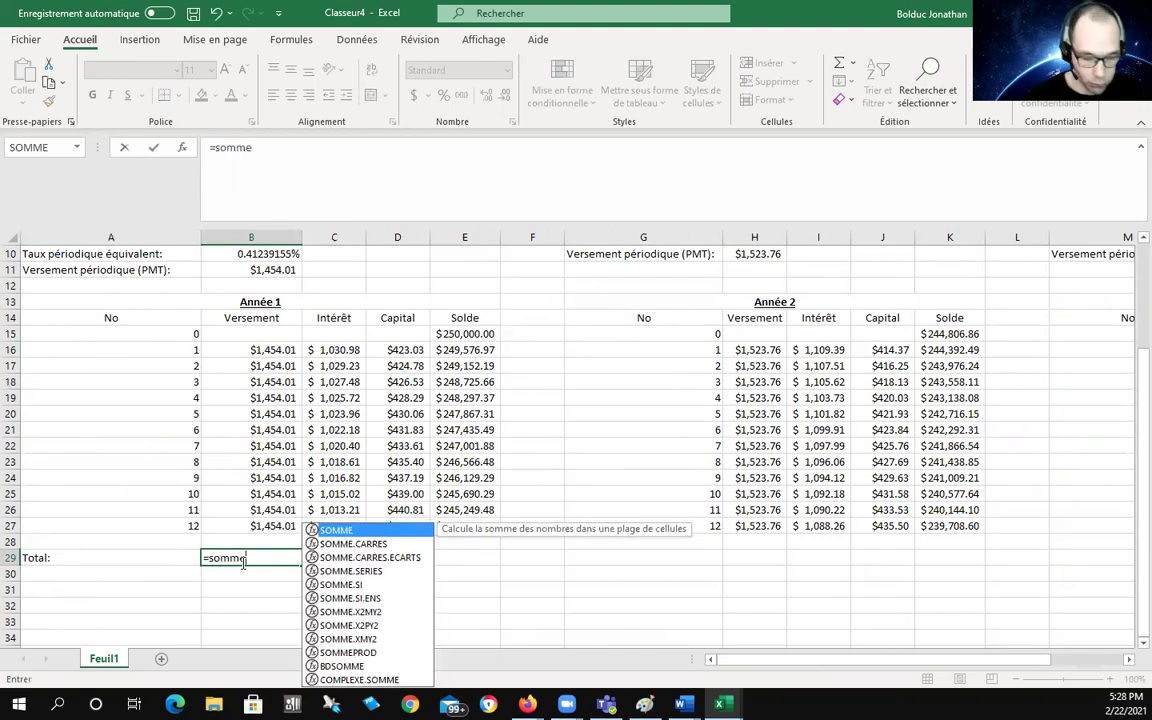
type("(")
left_click_drag(265, 350, 253, 527)
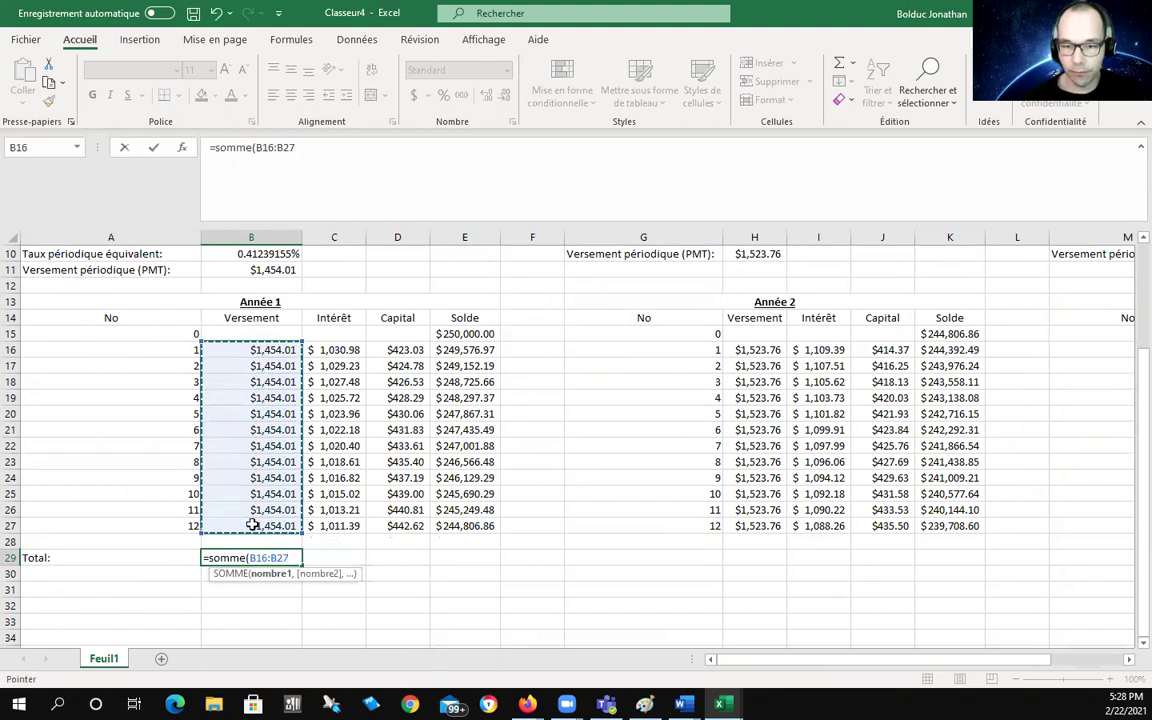
type(")")
key("Return")
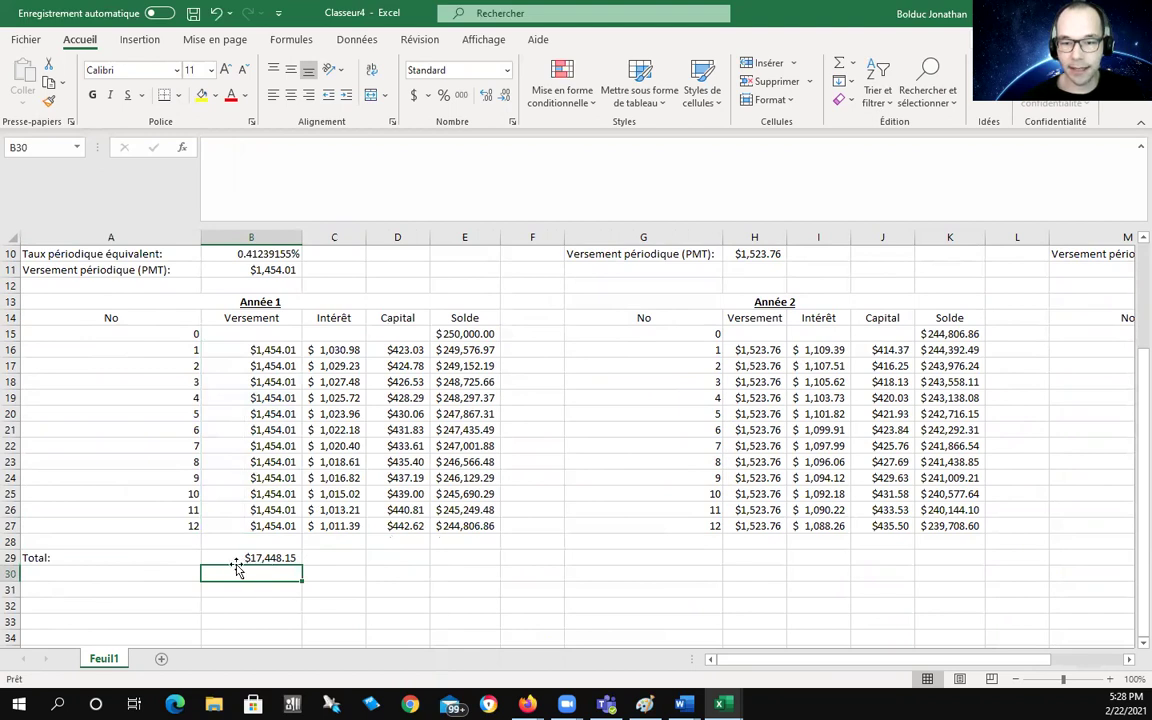
Copy the total across to C29:D29 for $12,255.01 interest and $5,193.14 principal.
left_click(252, 558)
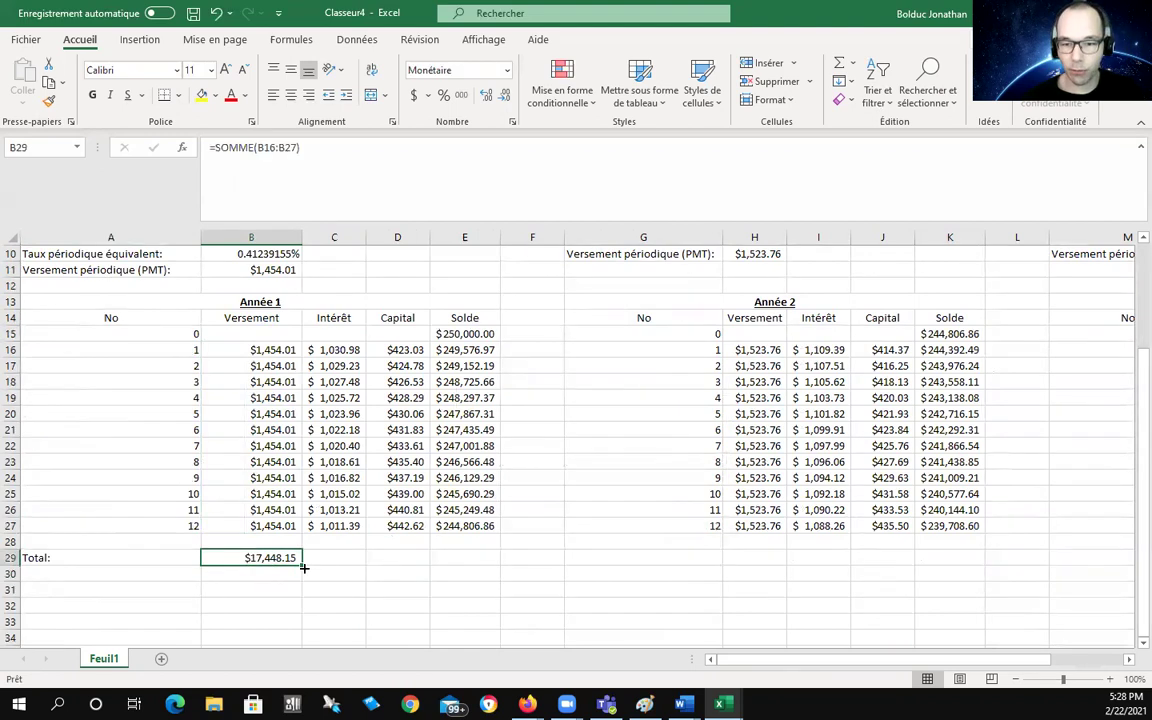
left_click_drag(303, 566, 425, 562)
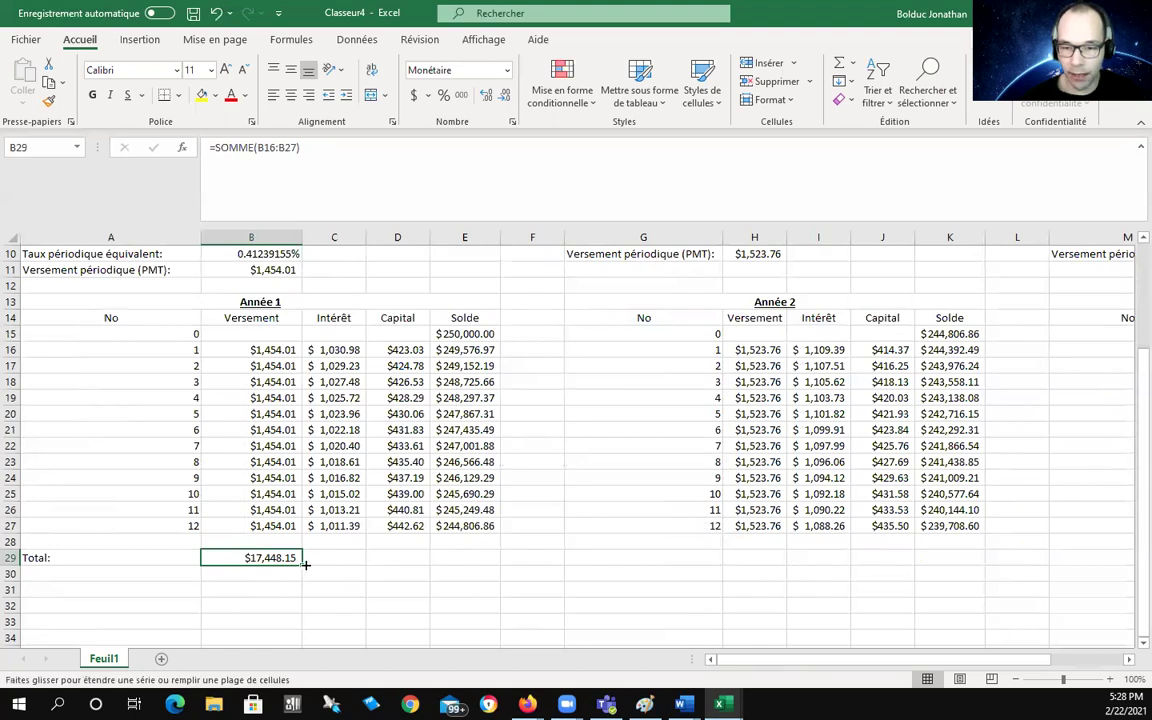
left_click(345, 621)
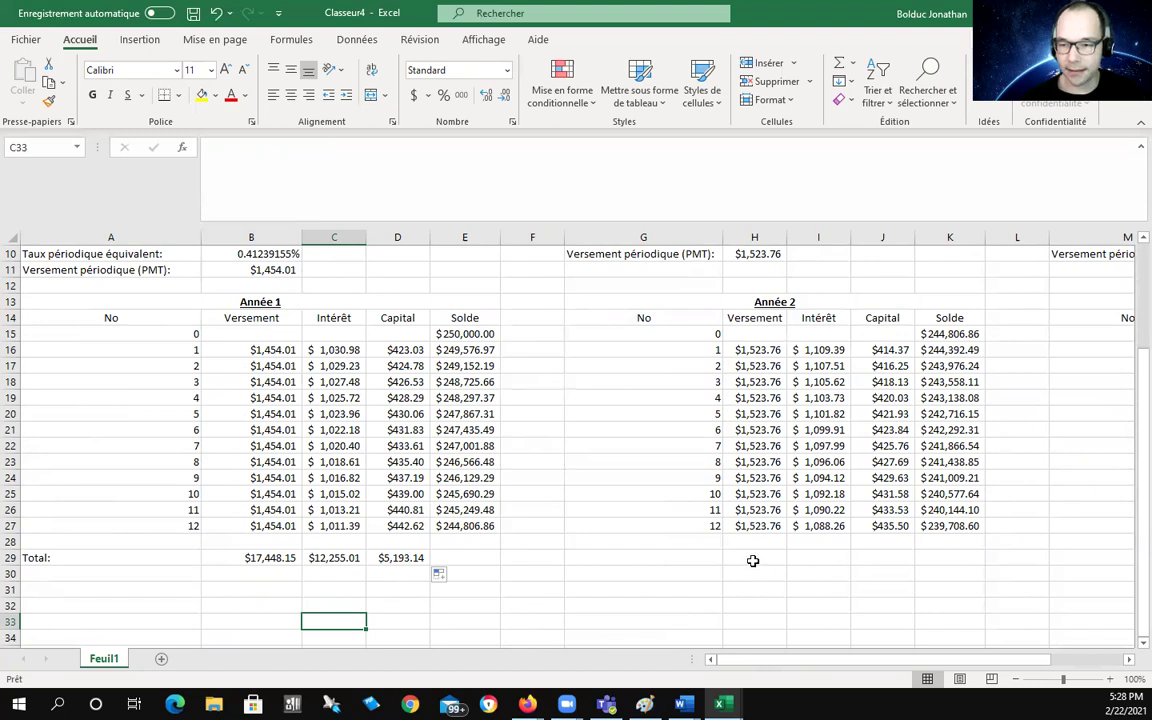
Label G29 'Total' and sum the Année 2 payments with =SOMME(H16:H27) in H29.
left_click(692, 559)
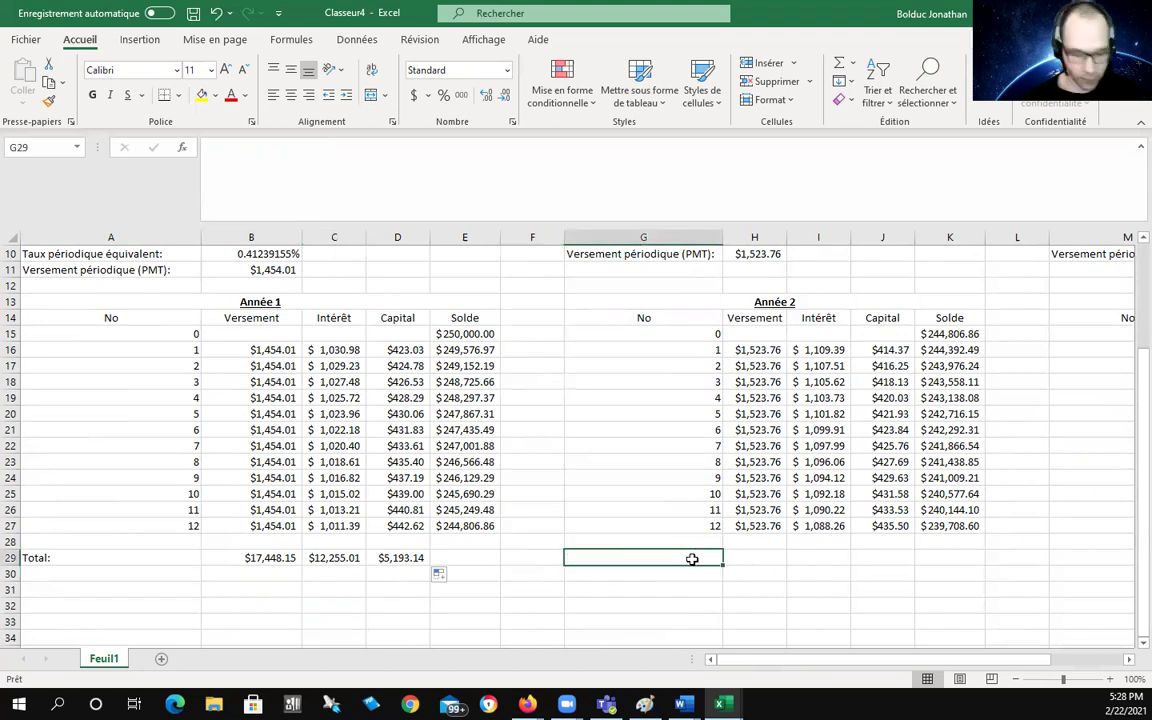
type("Total")
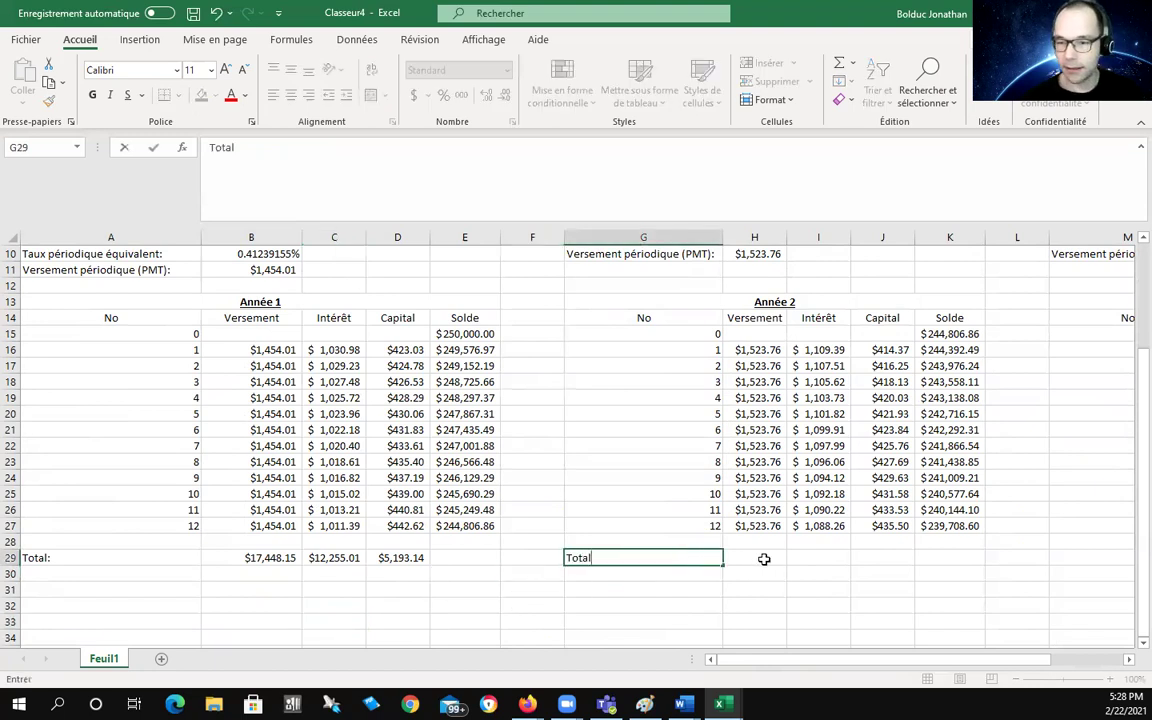
left_click(764, 559)
type("=somme*")
key("BackSpace")
type("(")
left_click_drag(758, 350, 774, 527)
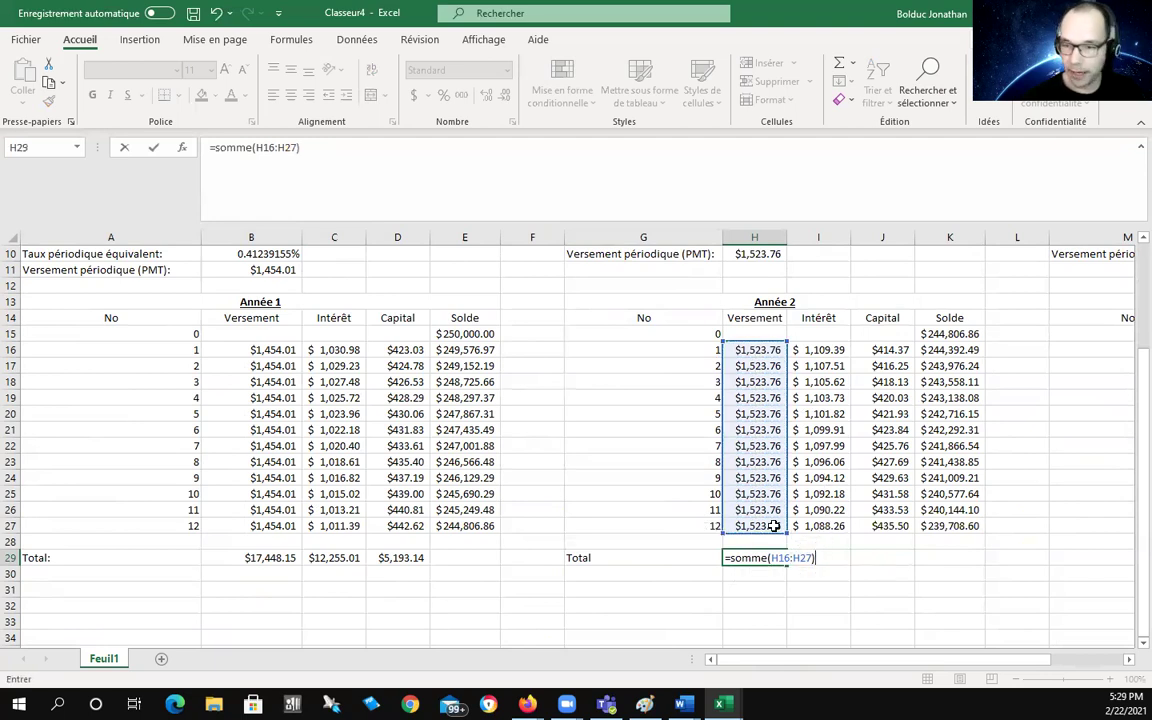
key("Return")
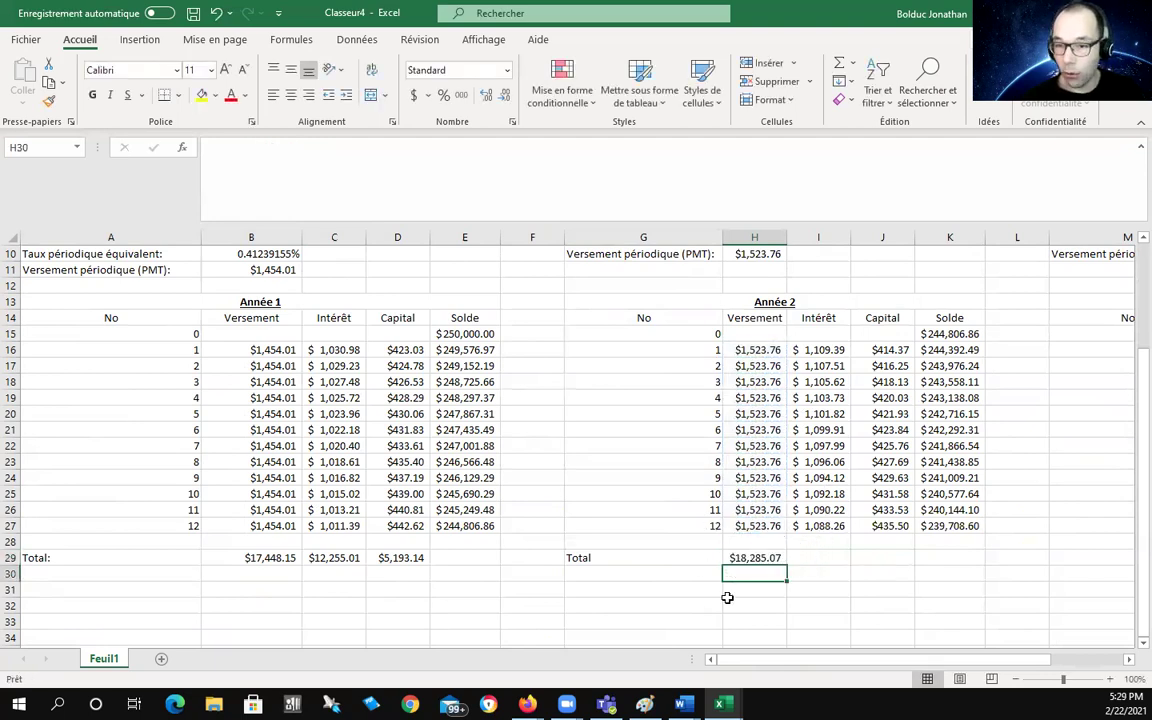
Copy the total across to I29:J29 for $13,186.82 interest and $5,098.26 principal.
left_click(766, 557)
left_click_drag(787, 565, 910, 561)
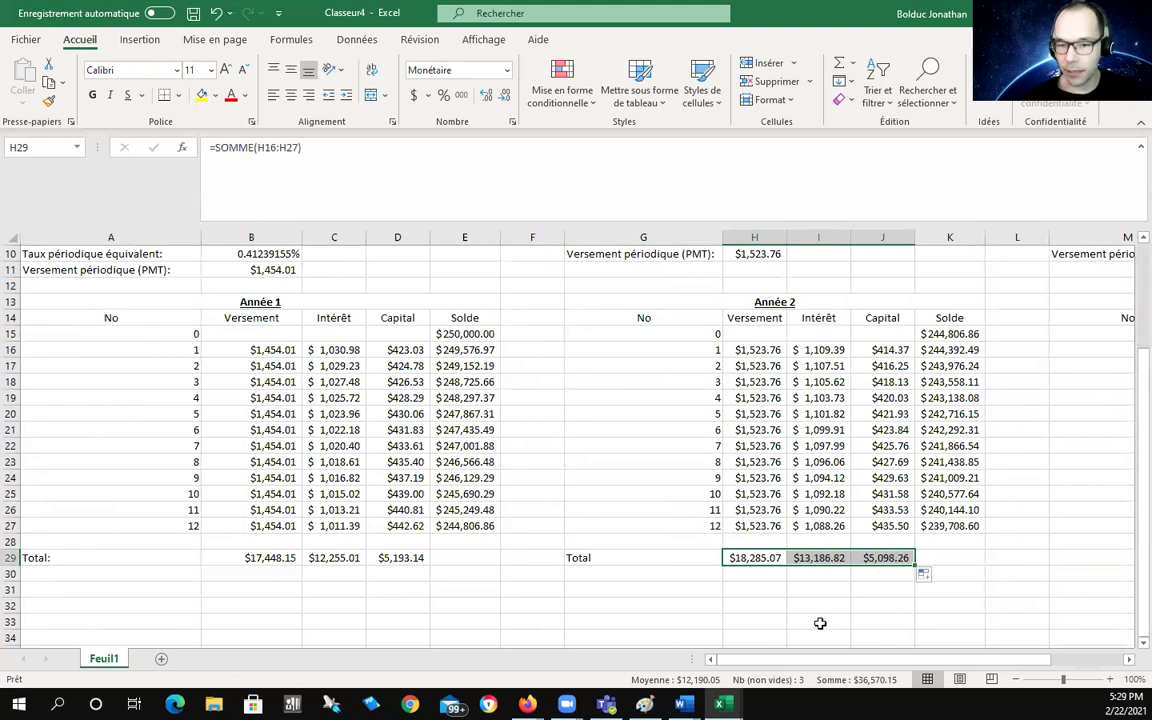
left_click_drag(818, 663, 895, 663)
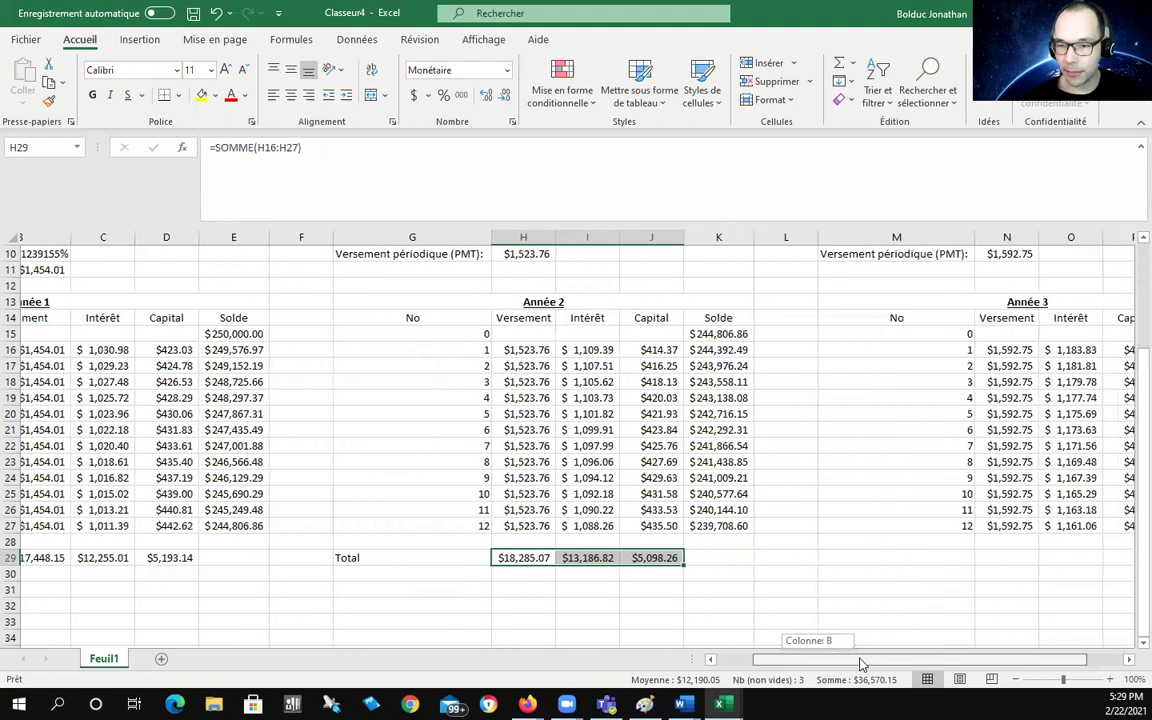
Label M29 'Total' and enter a sum of N16:N27 in N29.
left_click(840, 551)
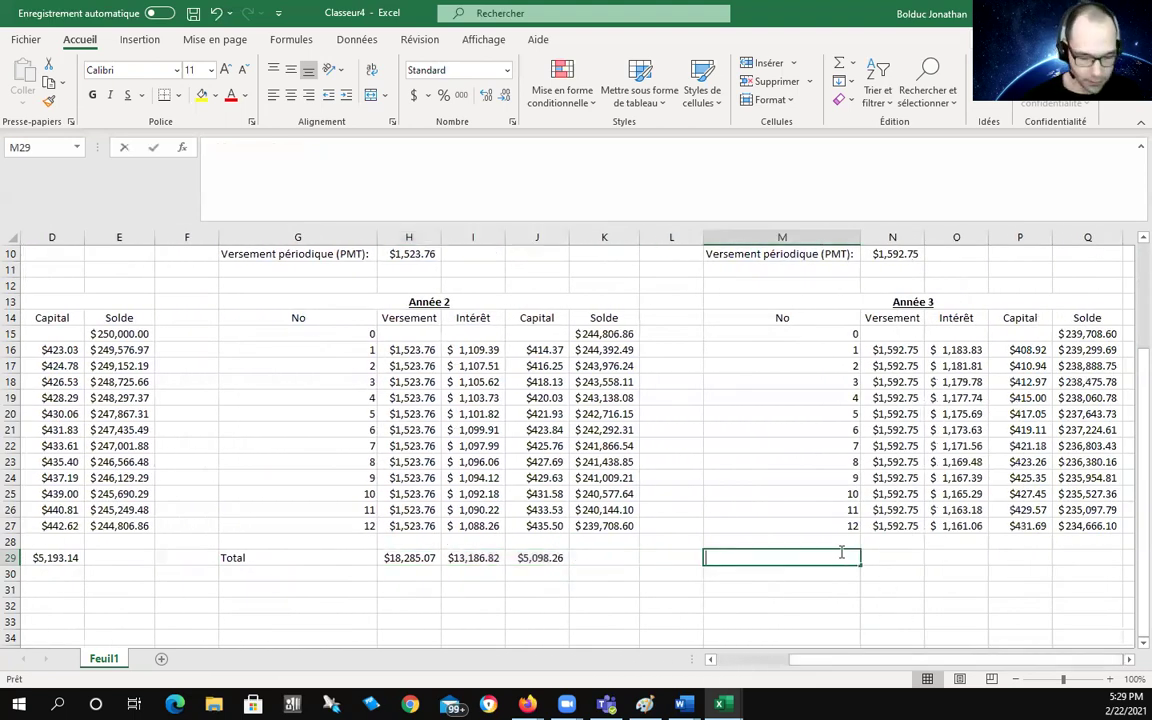
type("Total")
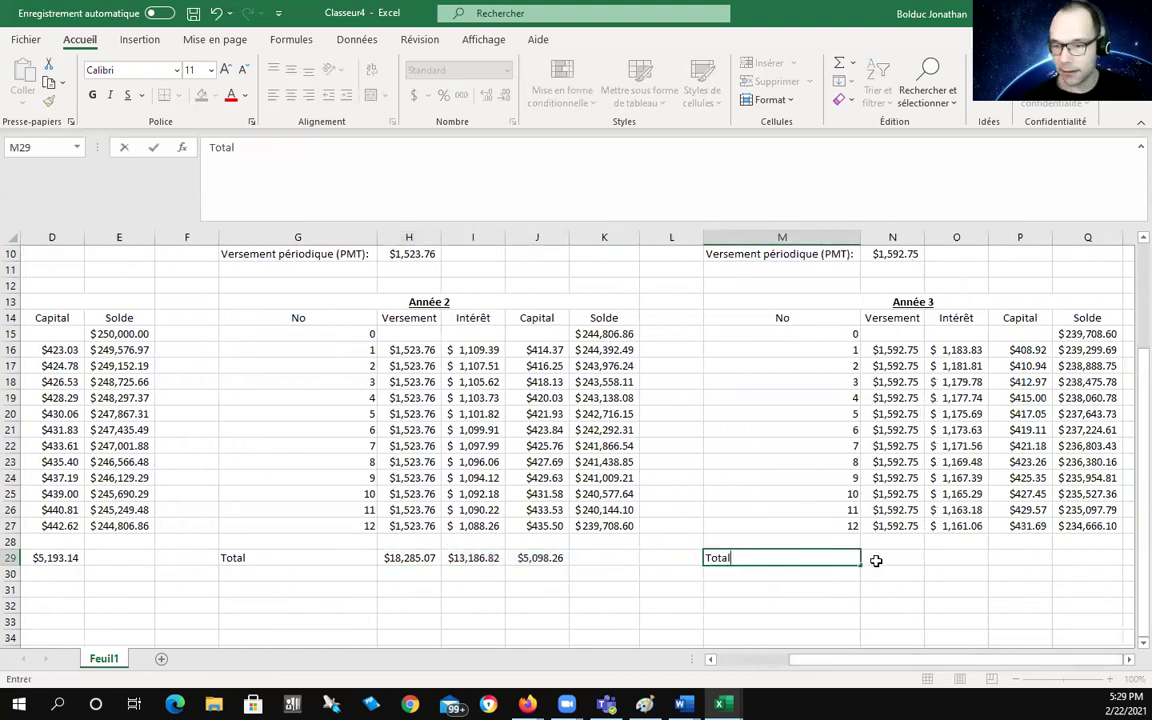
left_click(884, 559)
type("=somm*")
key("BackSpace")
type("(")
left_click_drag(893, 350, 911, 526)
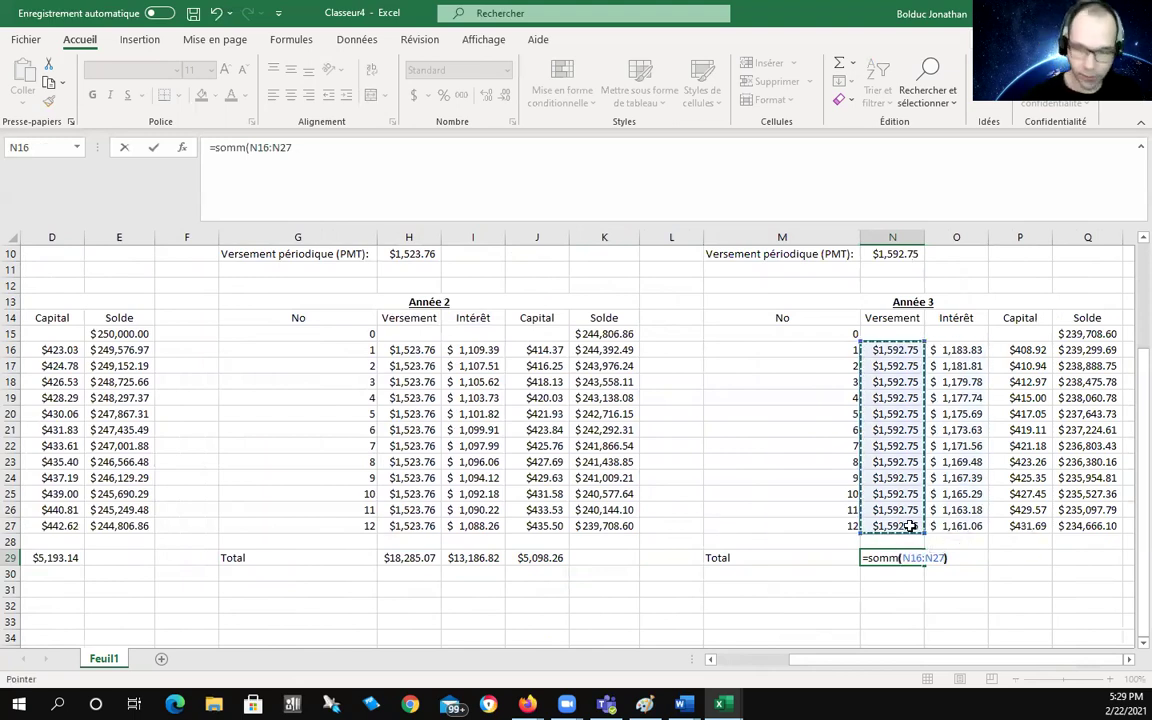
key("Return")
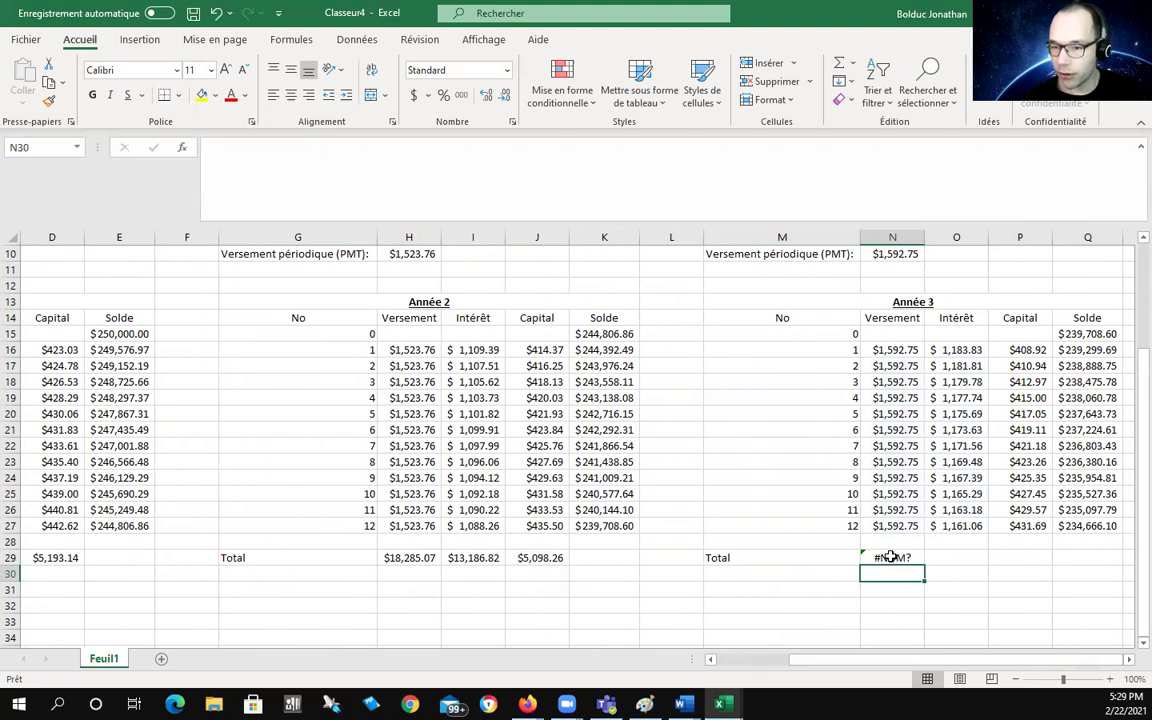
Fix the #NOM? error by correcting the function name to SOMME, giving $19,112.96.
mouse_move(925, 237)
left_mouse_down()
mouse_move(951, 234)
mouse_move(940, 234)
left_mouse_up()
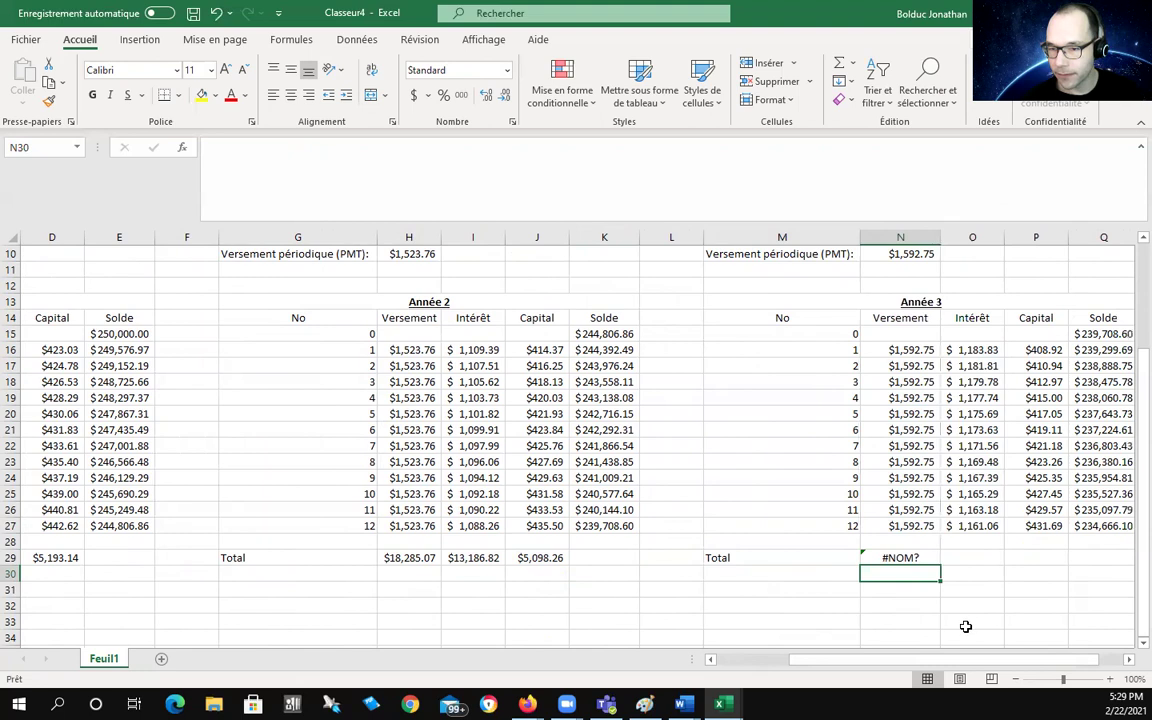
left_click(913, 557)
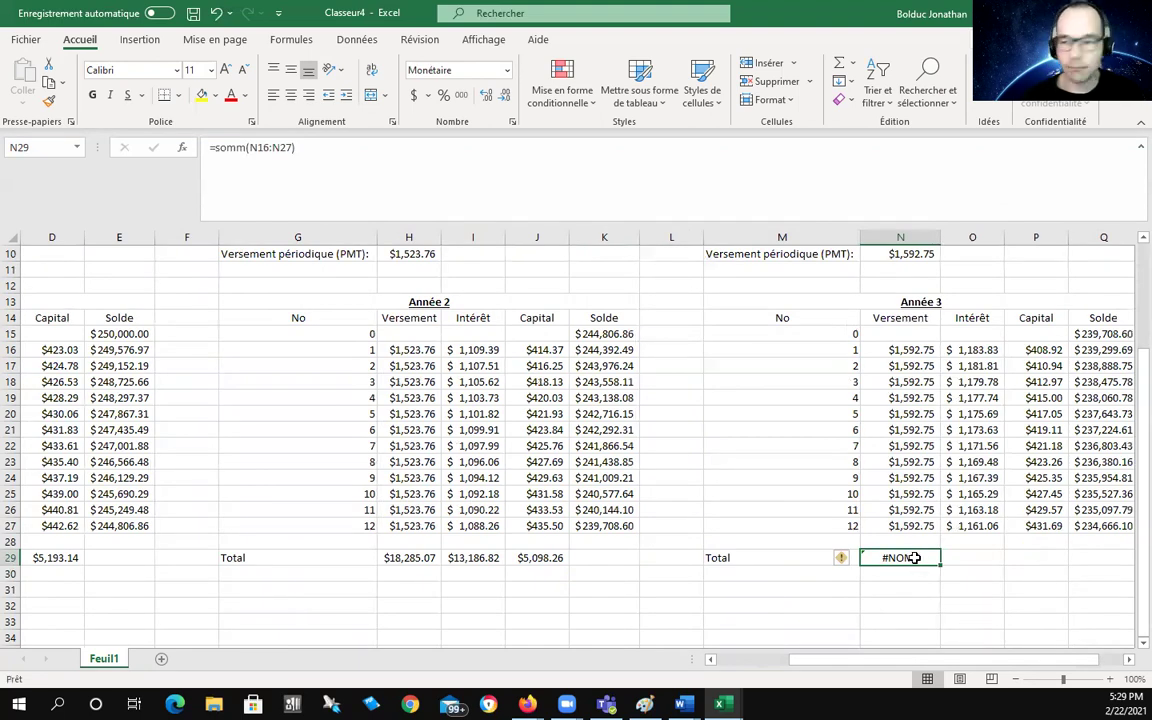
double_click(913, 557)
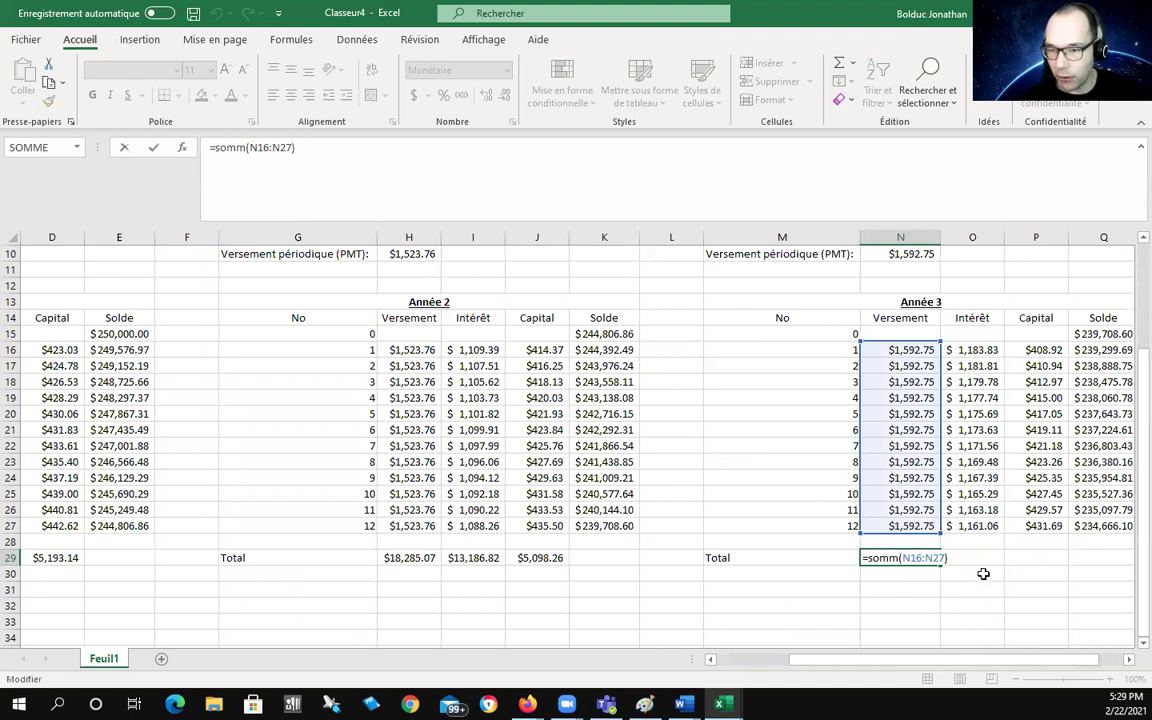
type("e")
key("Return")
Copy the total across to O29:P29 for $14,070.46 interest and $5,042.50 principal.
left_click(900, 557)
left_click_drag(939, 566, 1060, 560)
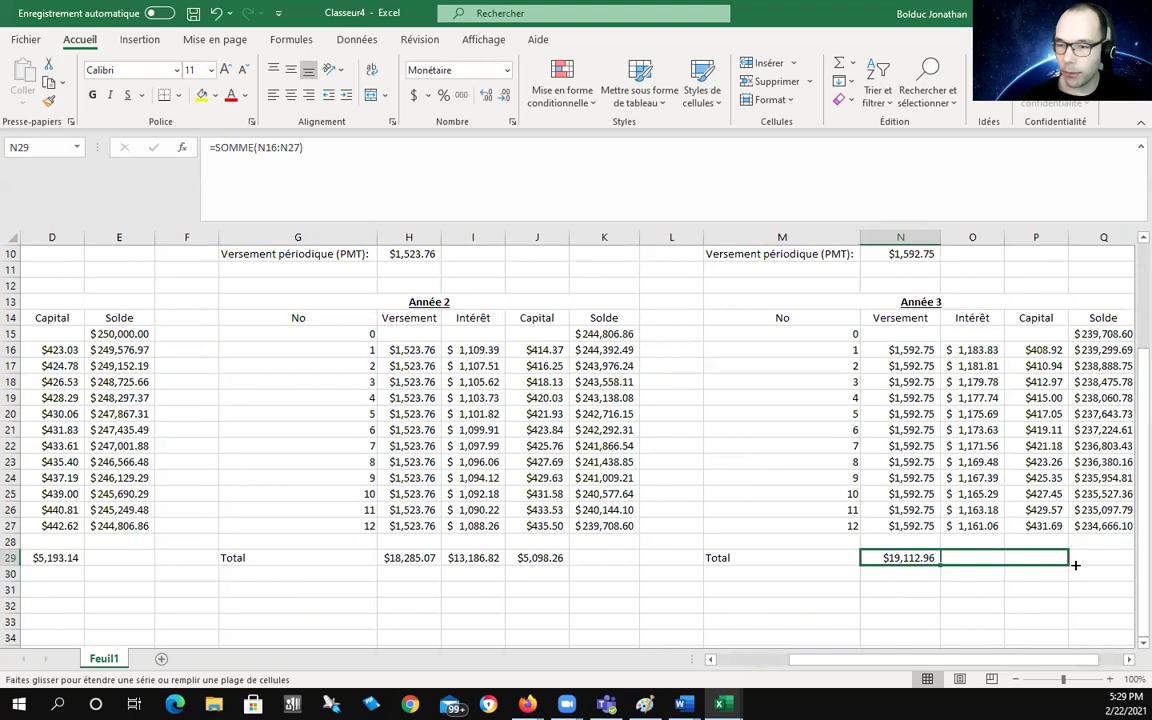
left_click(1015, 633)
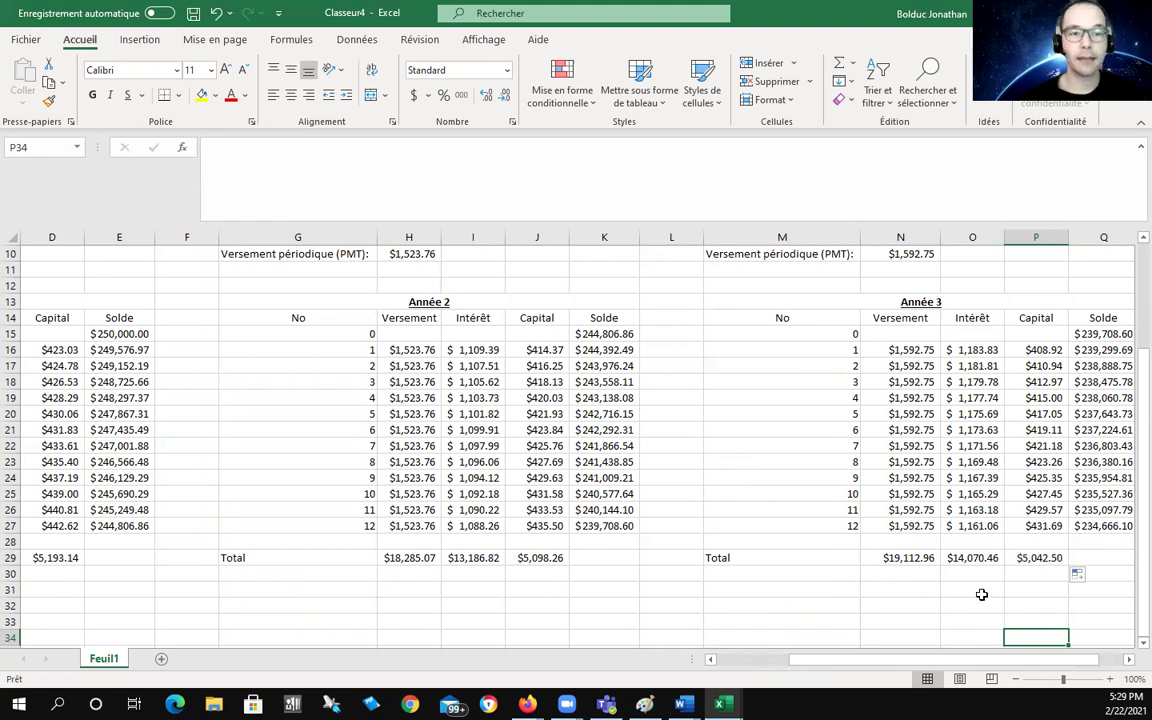
left_click_drag(935, 661, 862, 662)
scroll(589, 494, "up", 3)
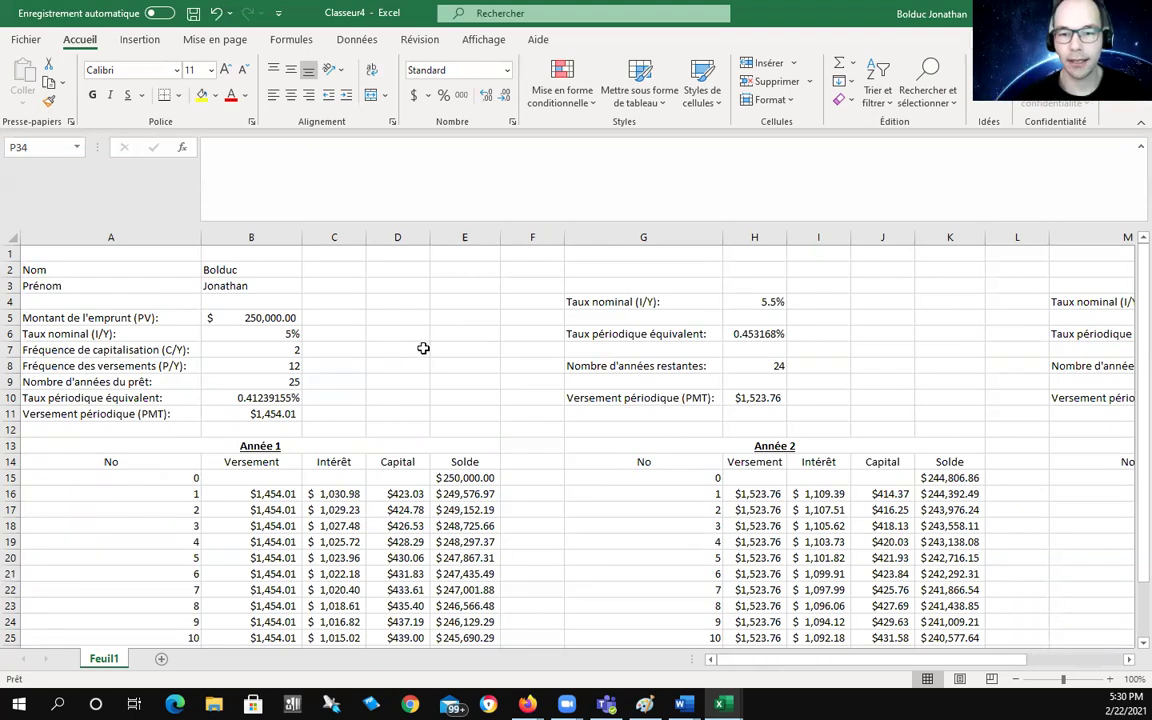
scroll(423, 348, "down", 1)
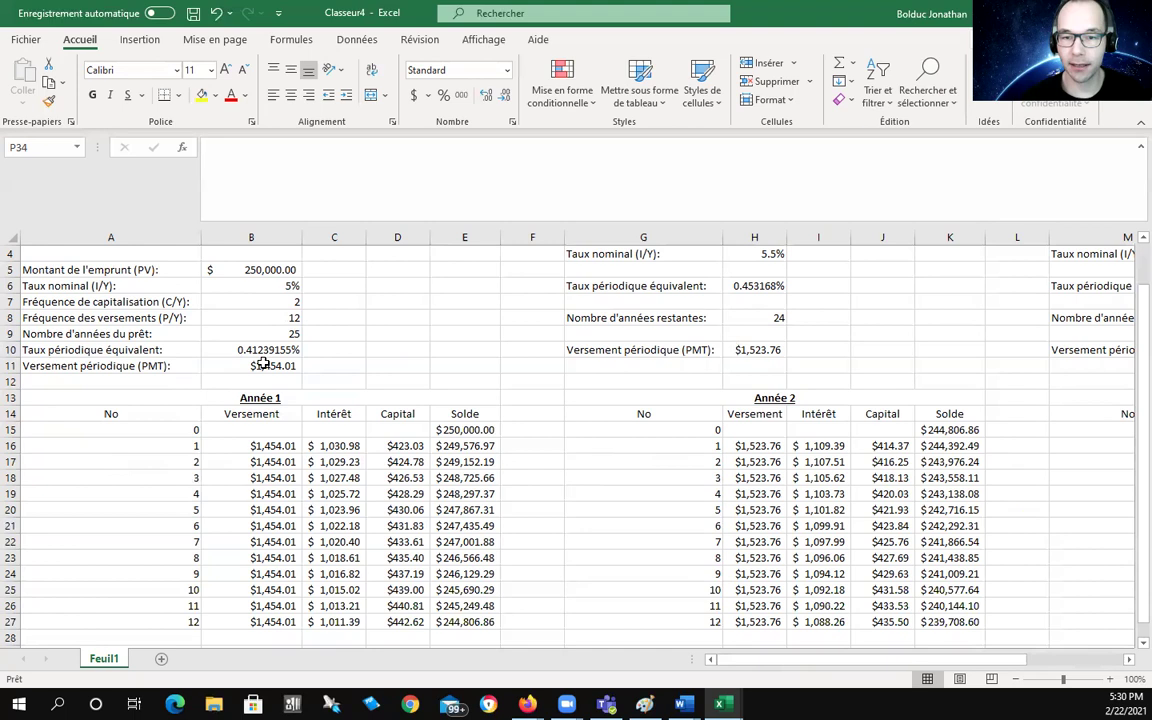
left_click(262, 366)
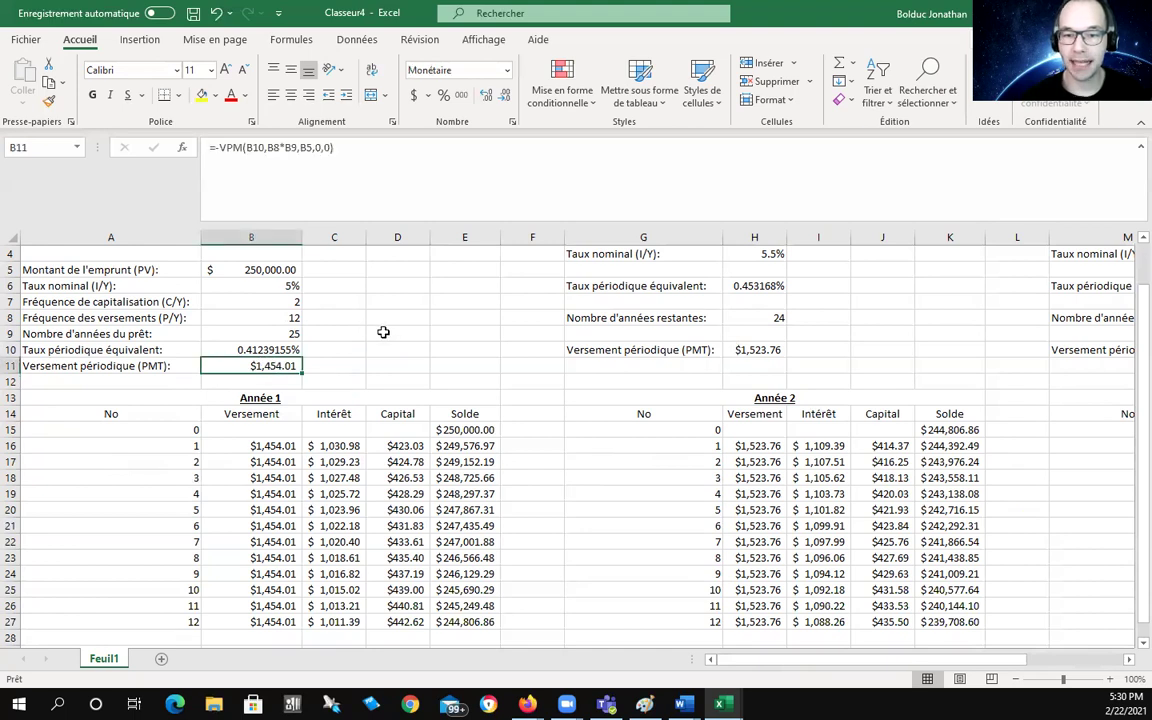
left_click(758, 350)
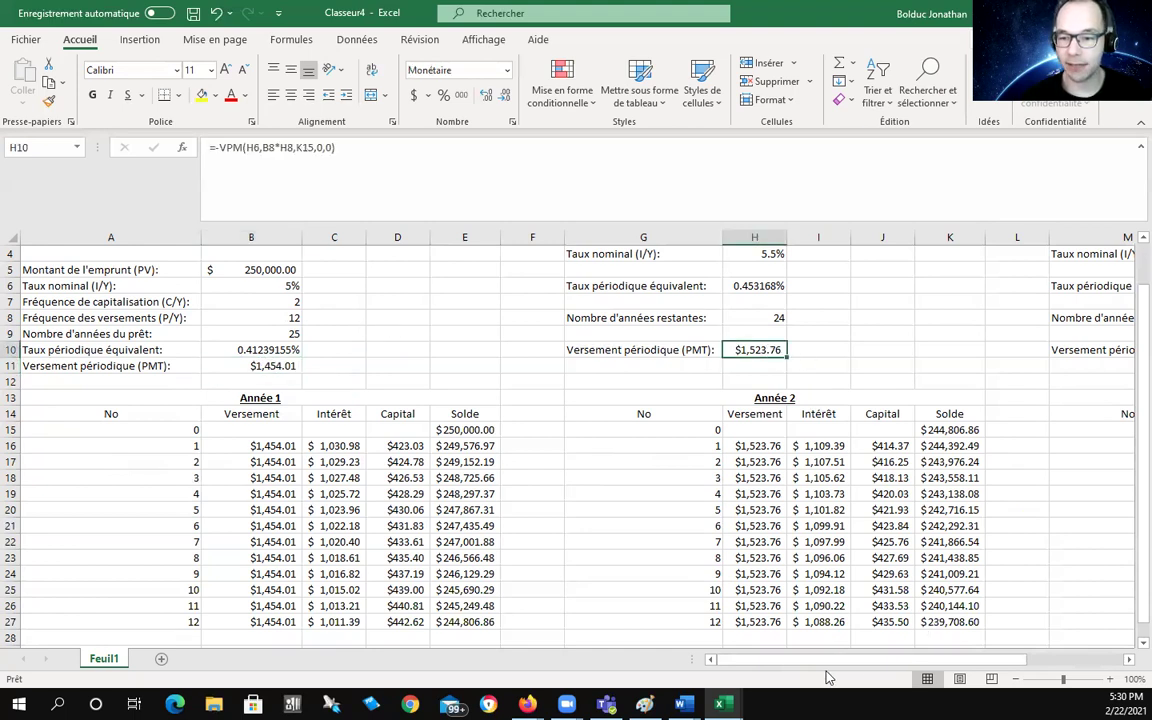
scroll(826, 678, "right", 3)
left_click(846, 349)
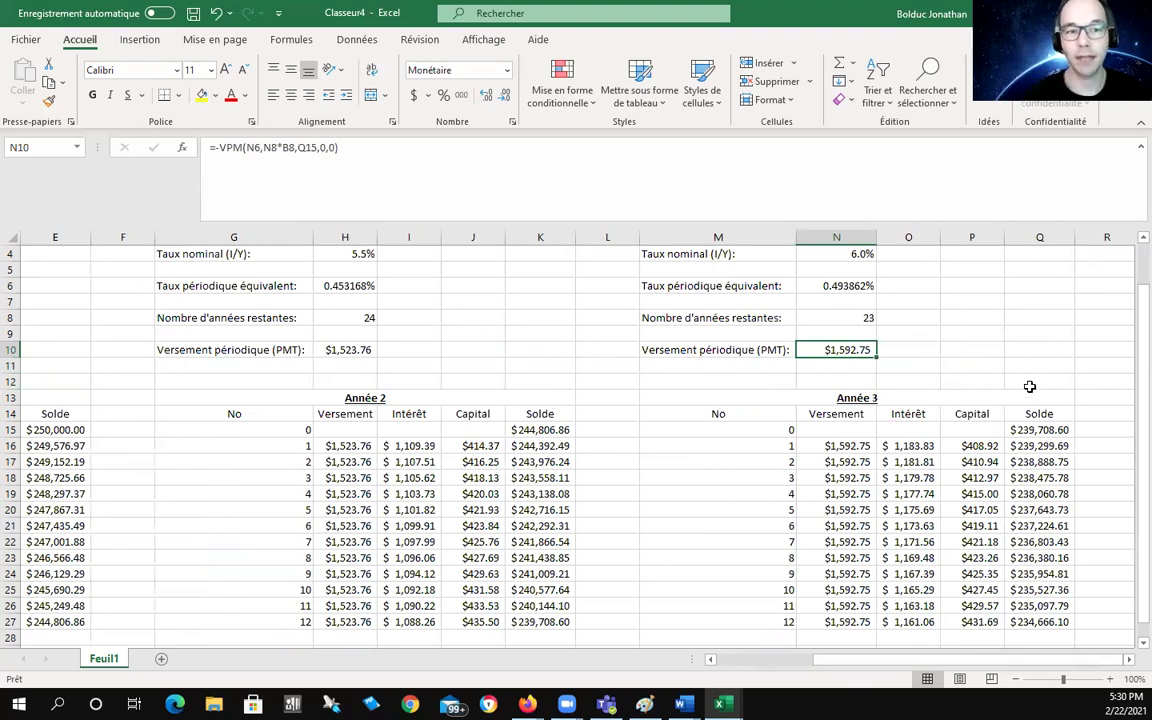
scroll(931, 361, "down", 2)
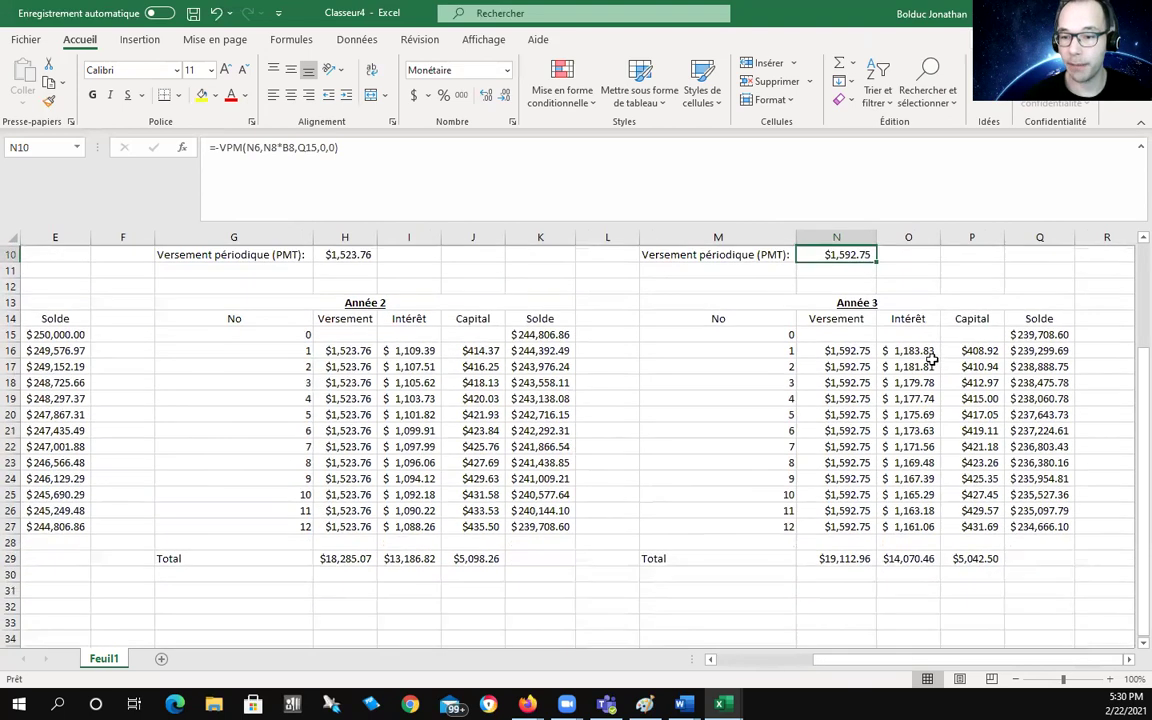
left_click(843, 558)
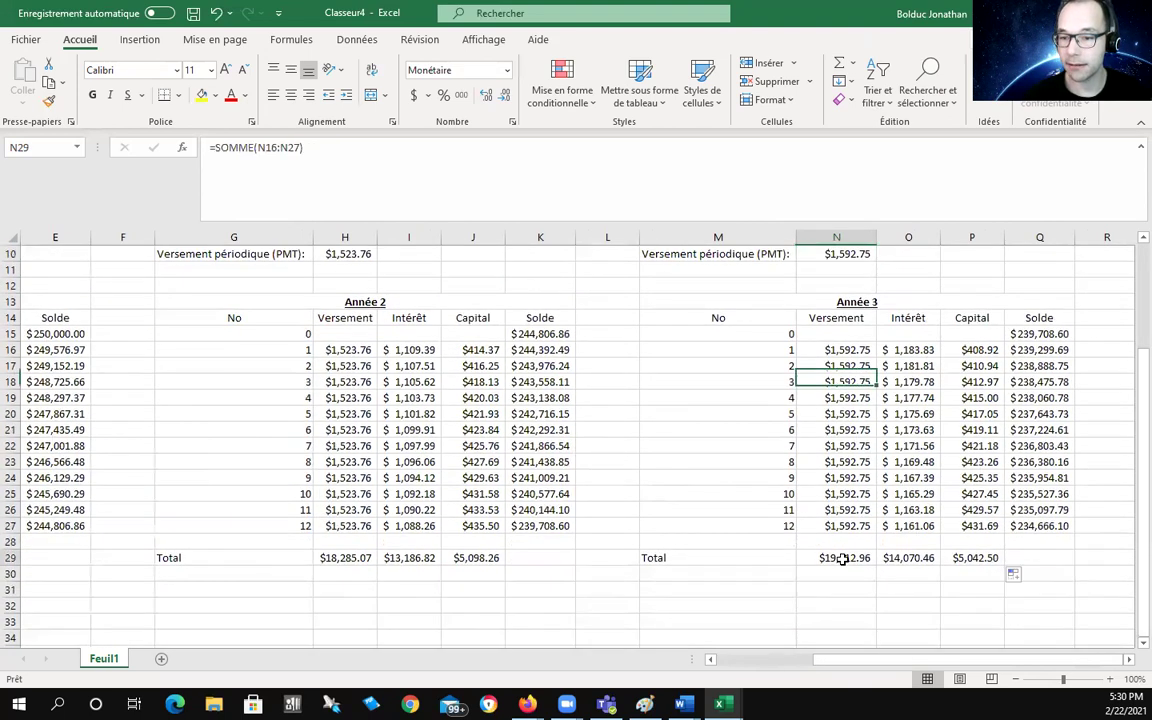
left_click(340, 558)
left_click_drag(881, 664, 781, 664)
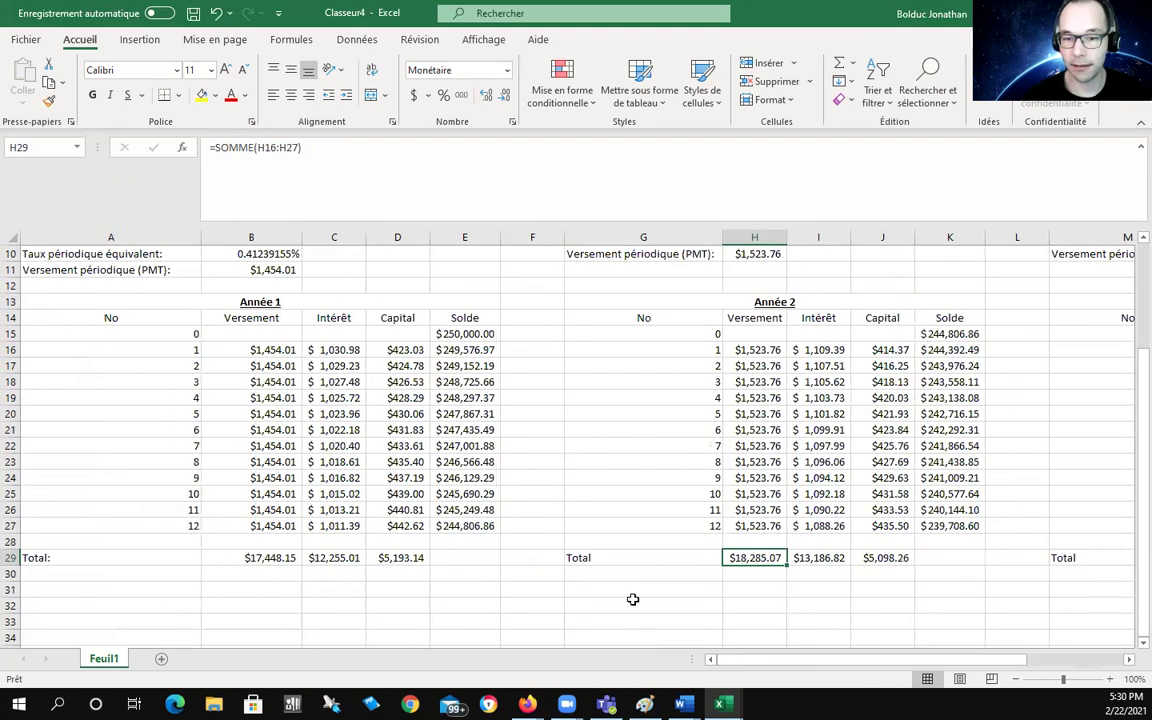
left_click(257, 558)
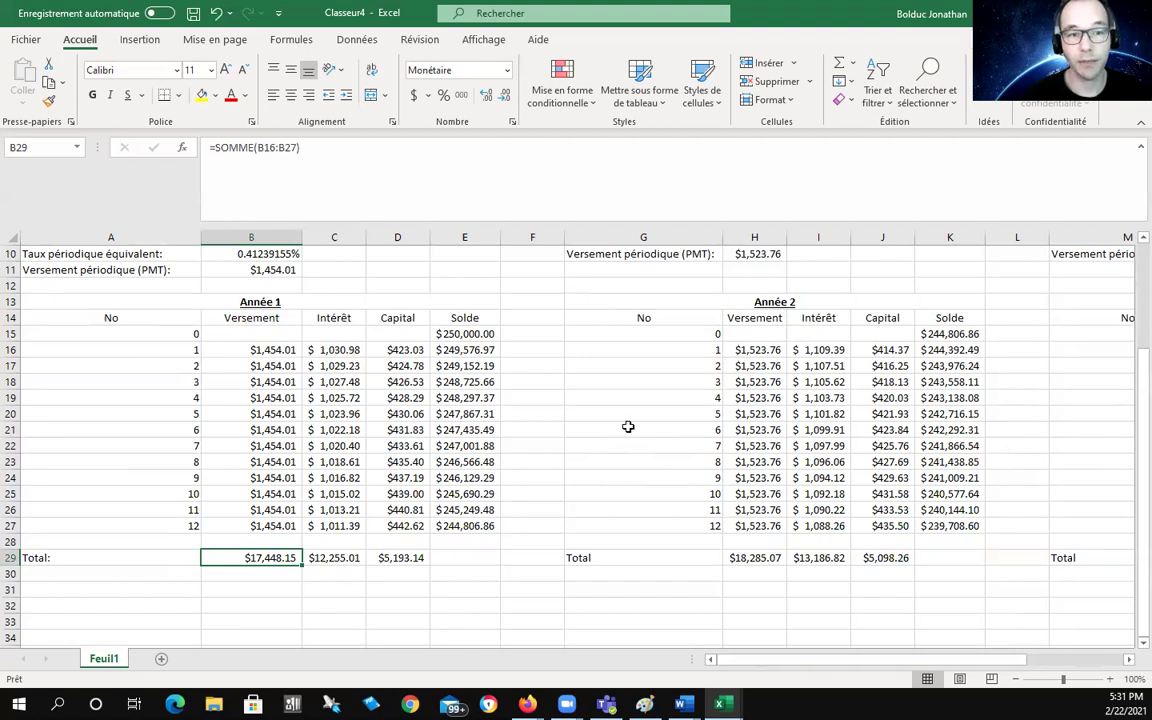
scroll(628, 427, "up", 2)
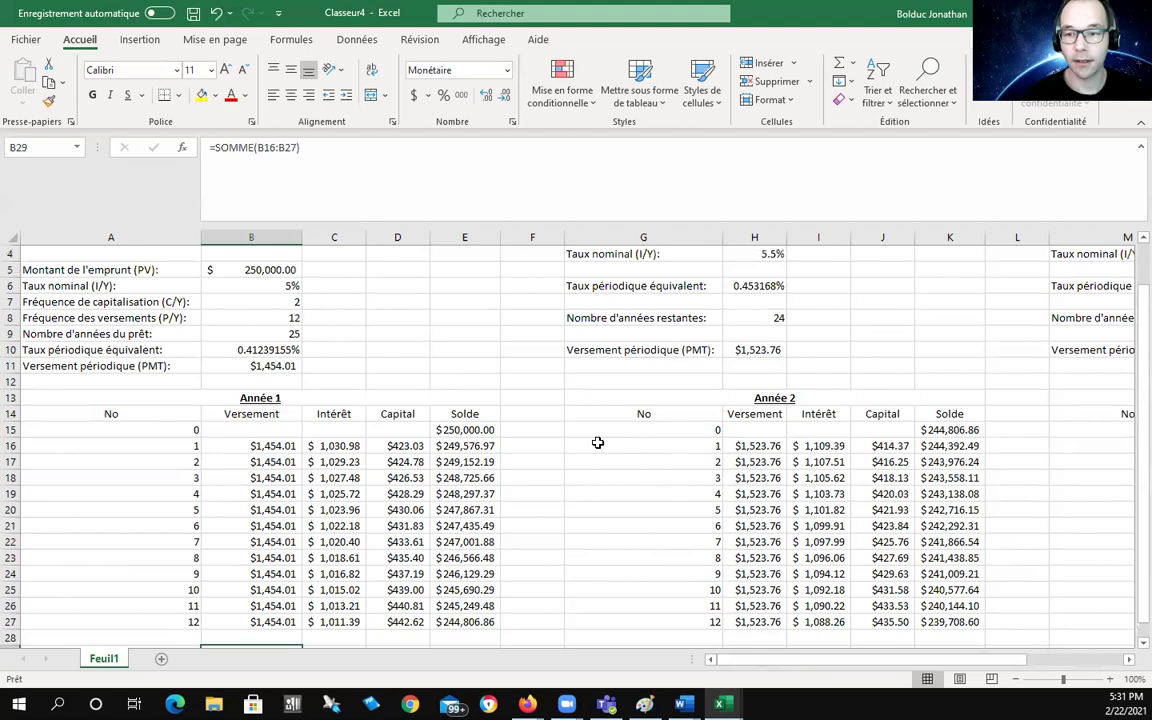
scroll(597, 440, "up", 1)
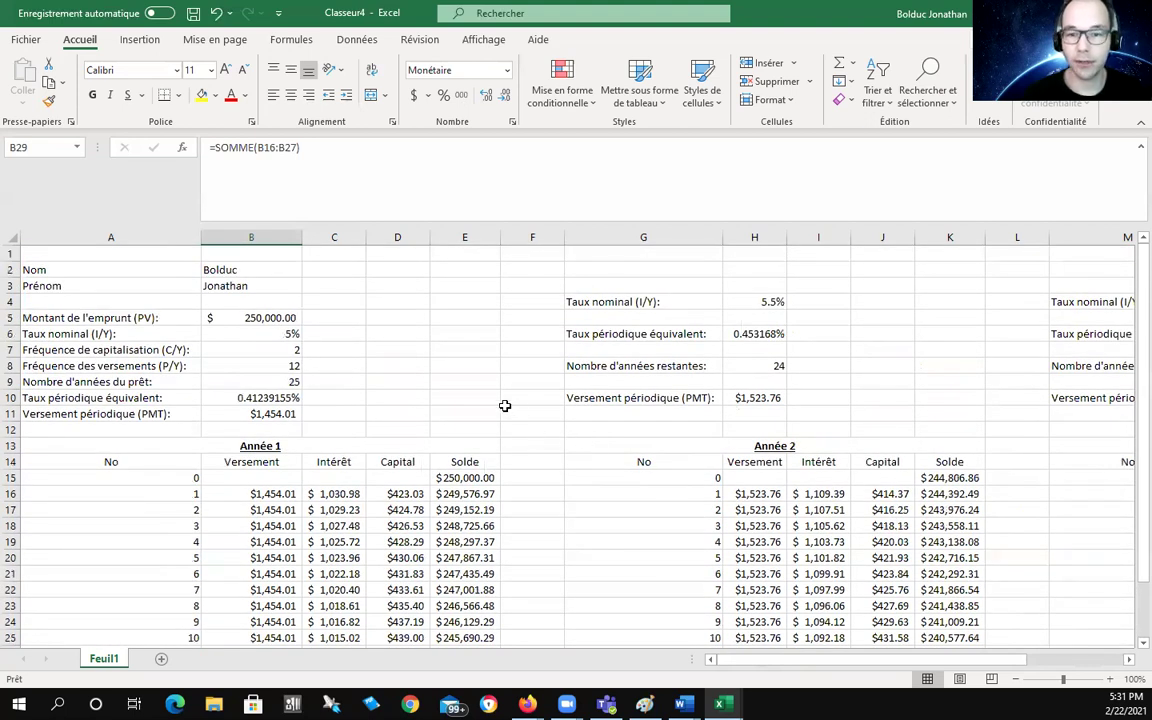
mouse_move(785, 663)
left_mouse_down()
mouse_move(897, 665)
mouse_move(697, 647)
left_mouse_up()
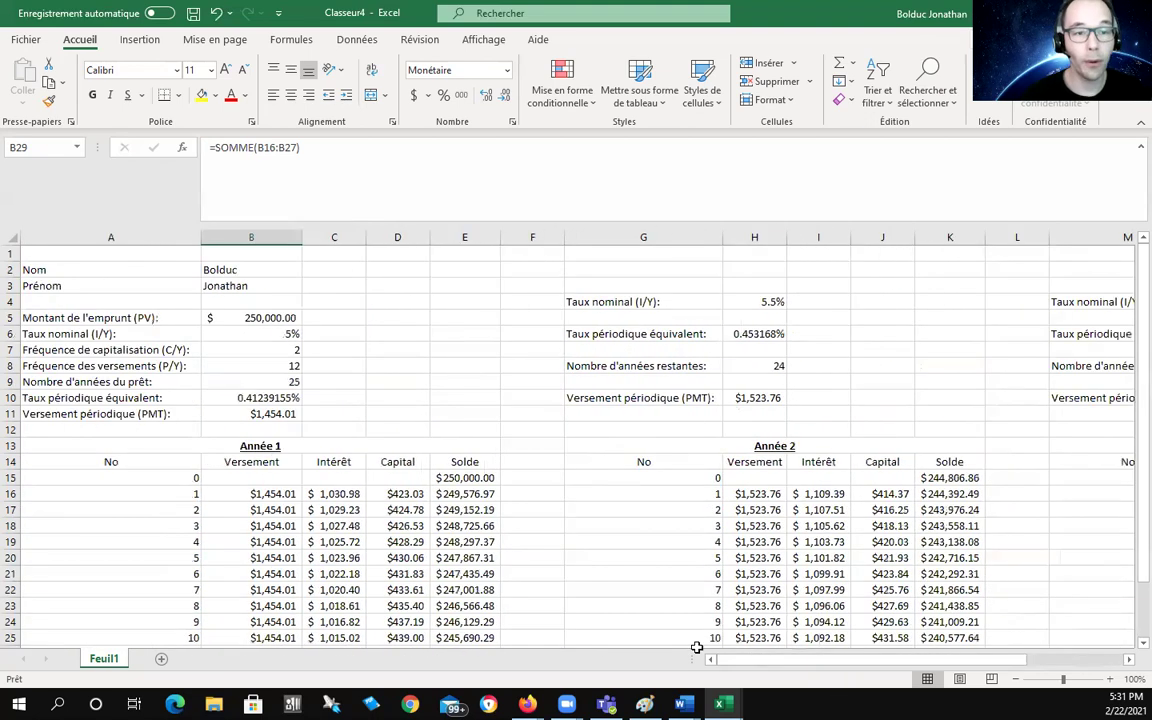